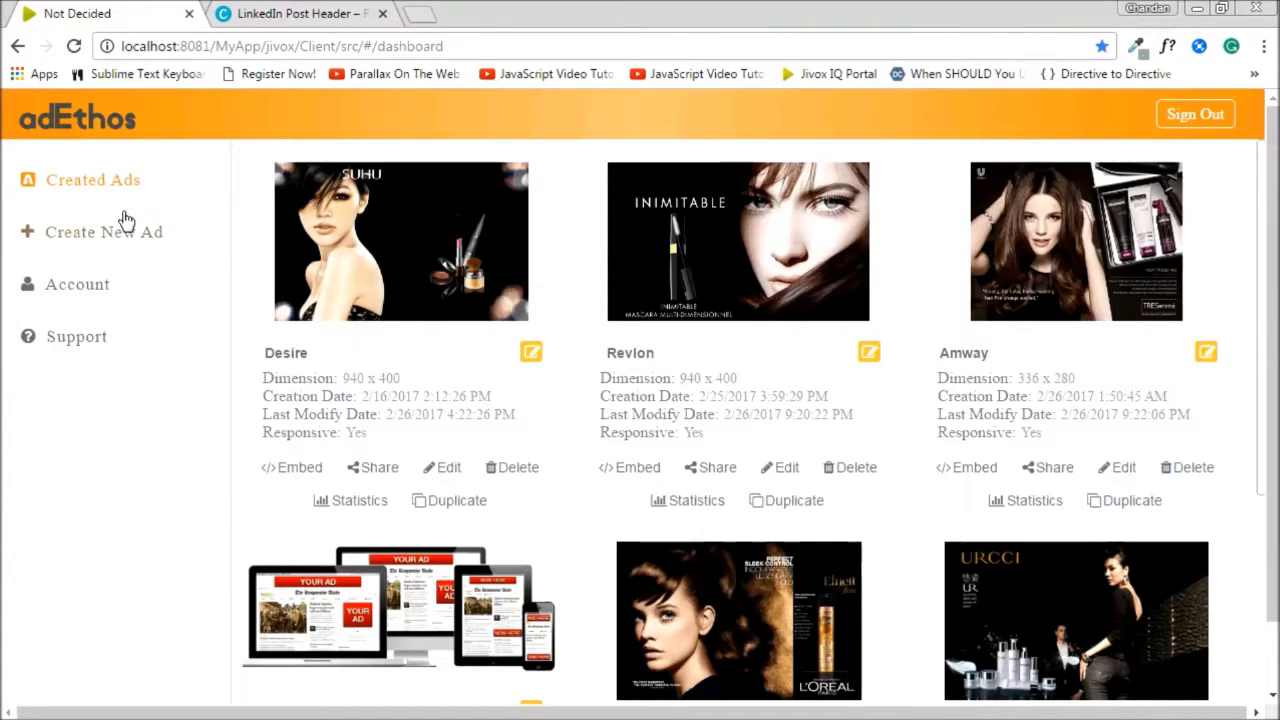
- Create a new ad named "Iphone Animation Ad"
left_click(117, 244)
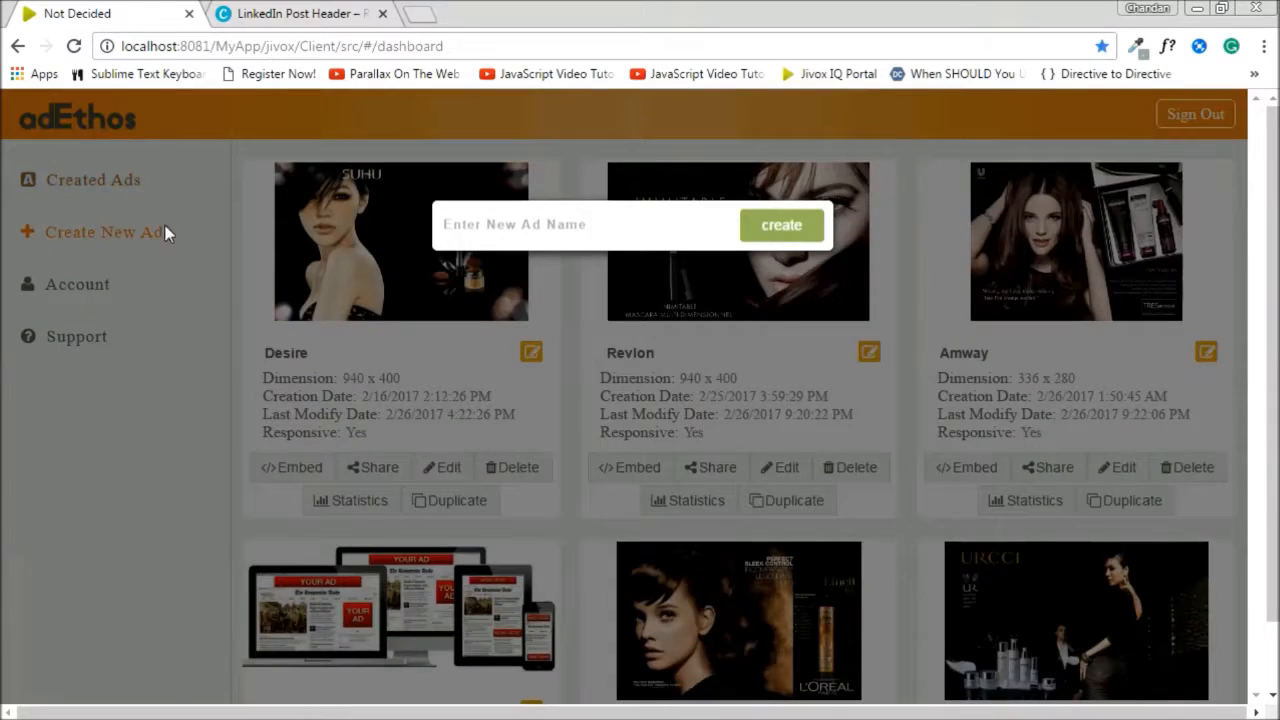
left_click(680, 229)
type("Iphone Animation Ad")
left_click(785, 226)
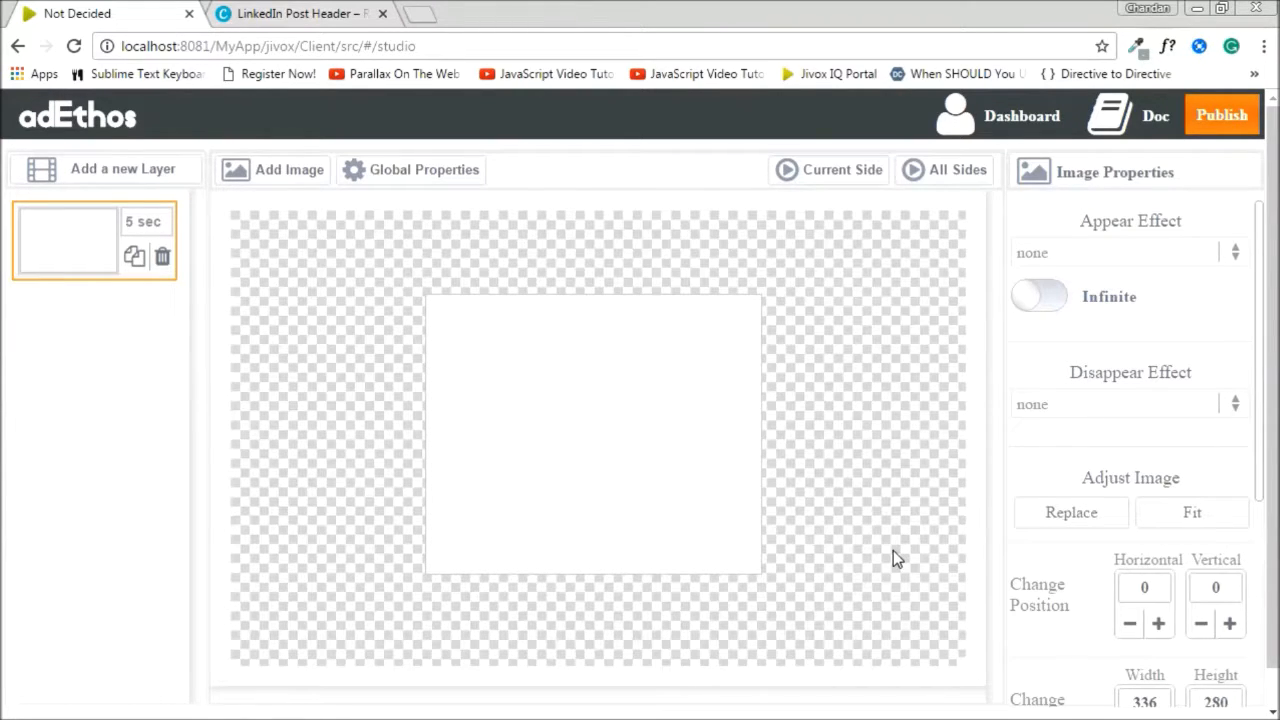
- Switch to the AnimationAdSteps notes in Notepad and highlight instruction 2 about selecting the canvas size
key("alt+Tab")
key("alt+Tab")
key("alt+Tab")
key("alt+Tab")
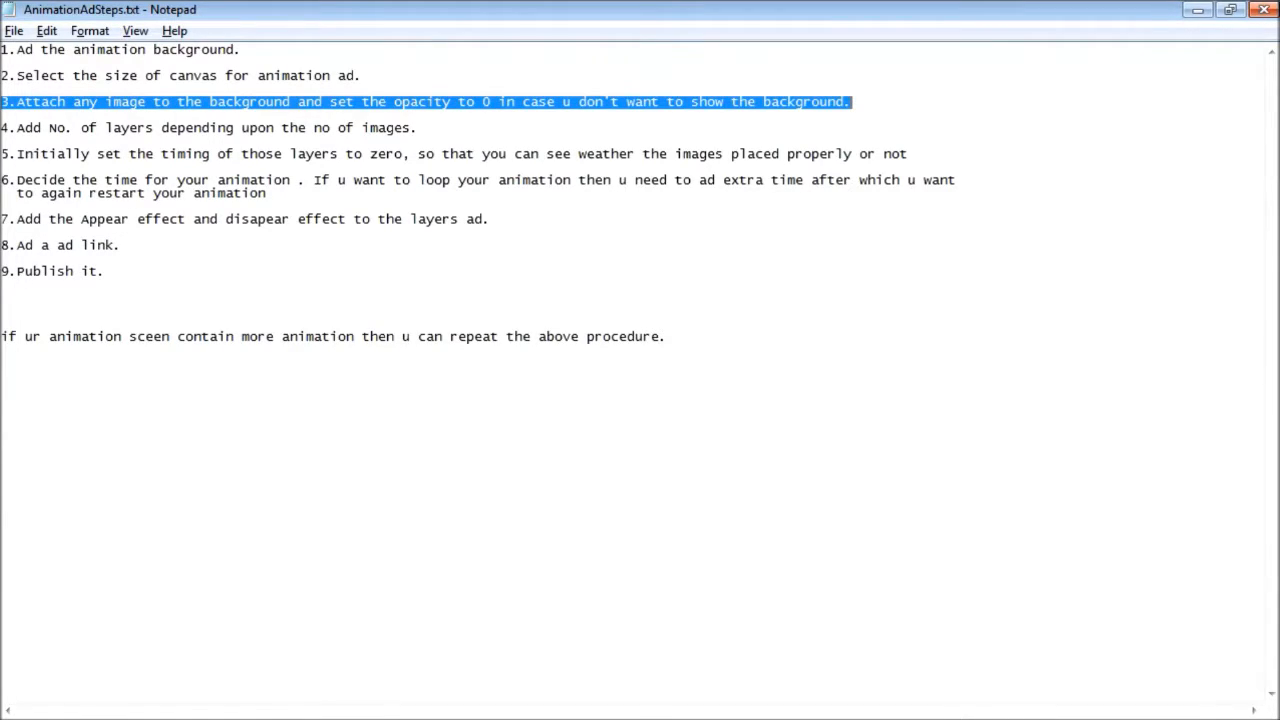
key("alt+Tab")
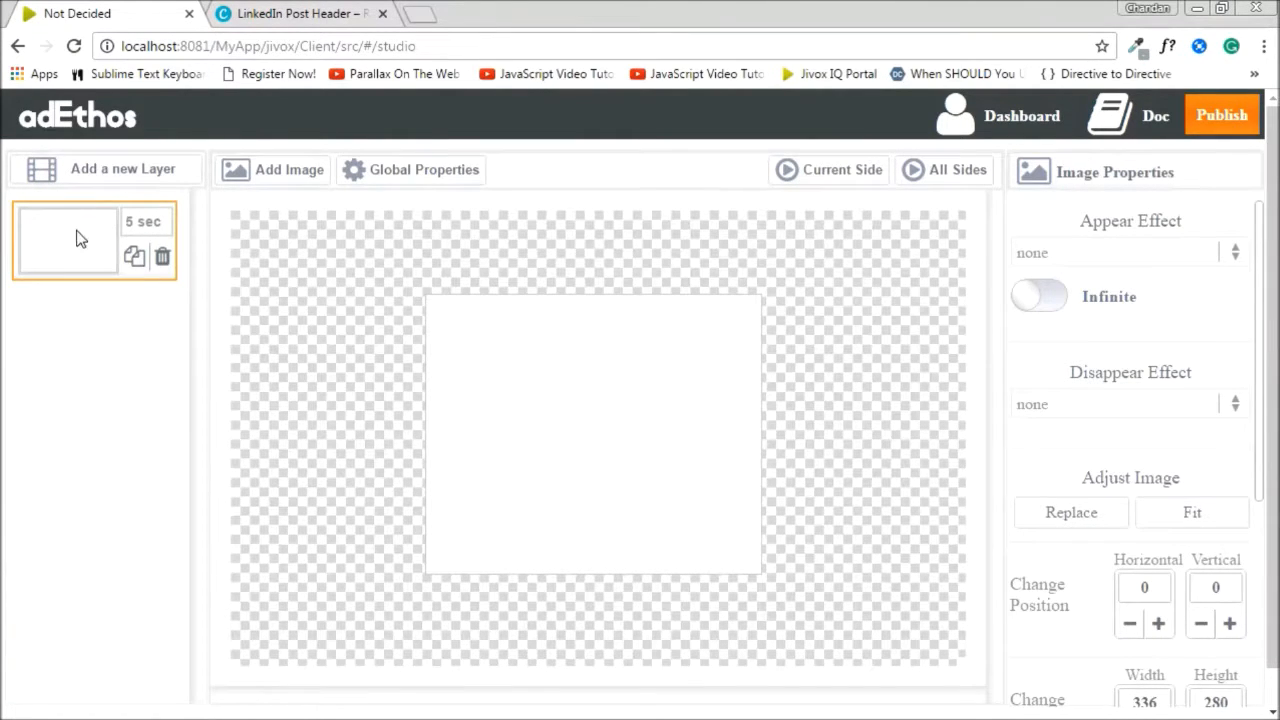
key("alt+Tab")
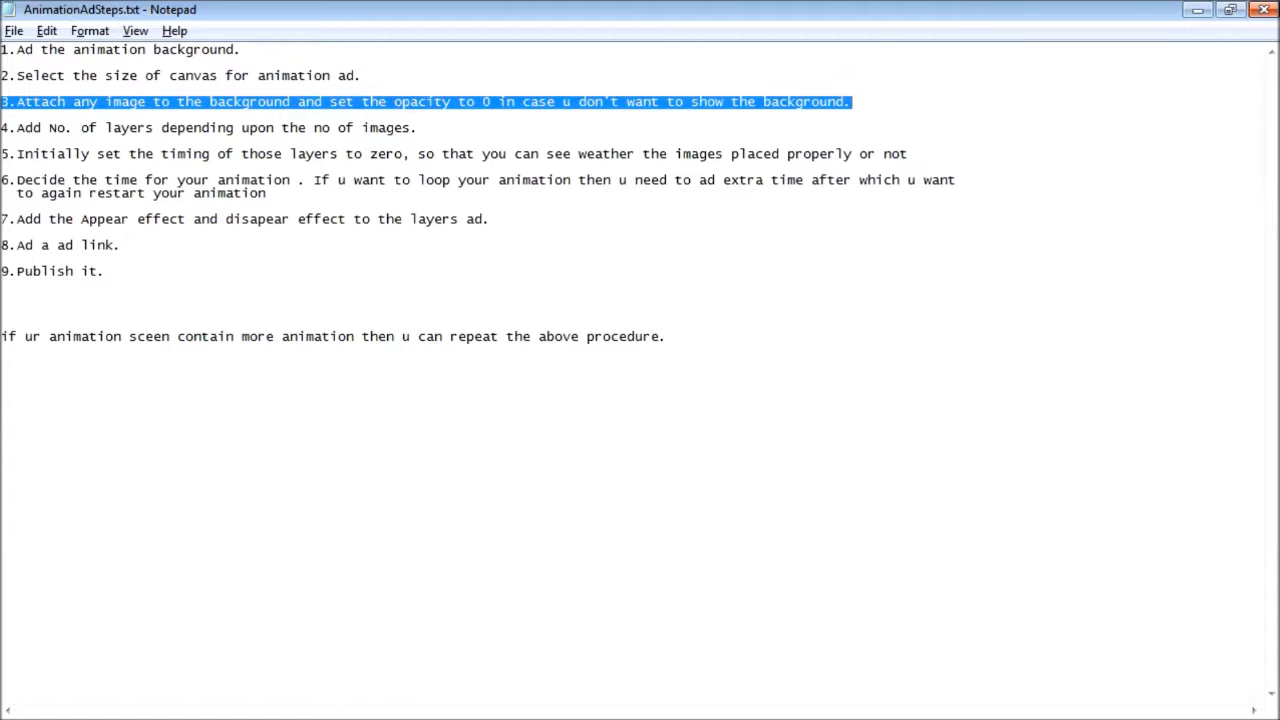
left_click_drag(362, 75, 1, 75)
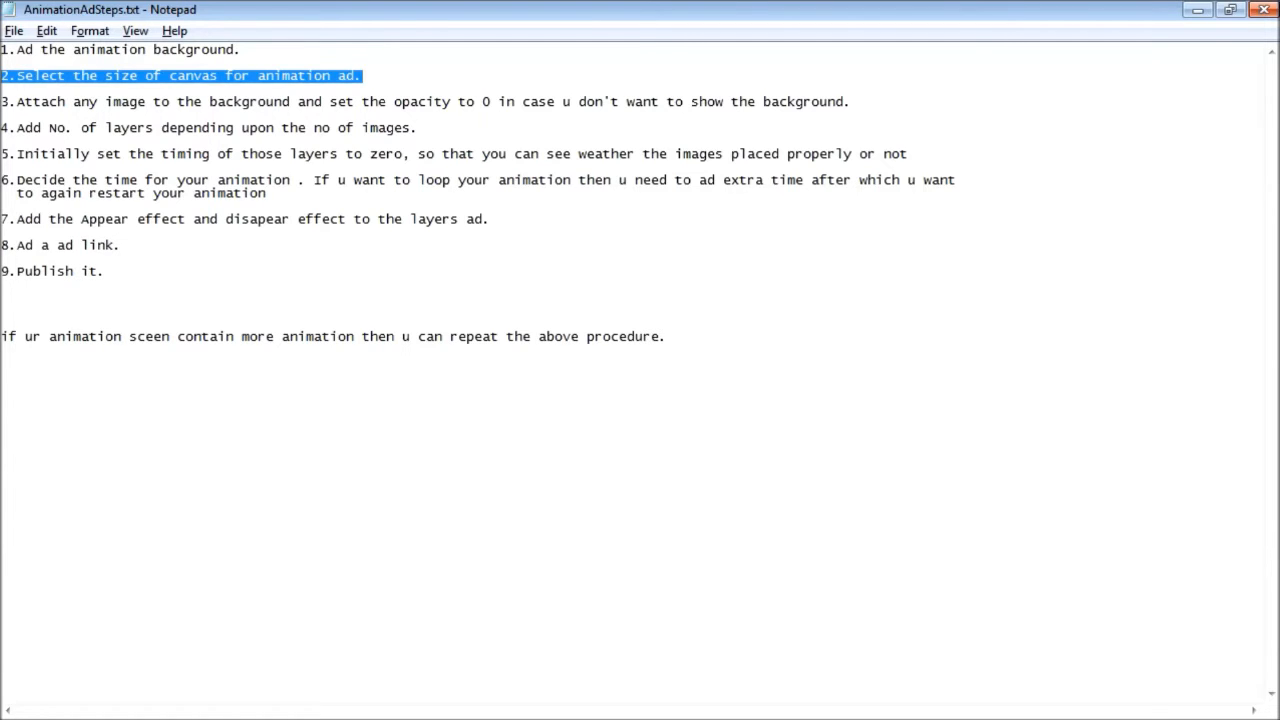
- Switch back to adEthos in Chrome, apply the 940x400 Website Slider canvas preset and set the canvas width to 700
key("alt+Tab")
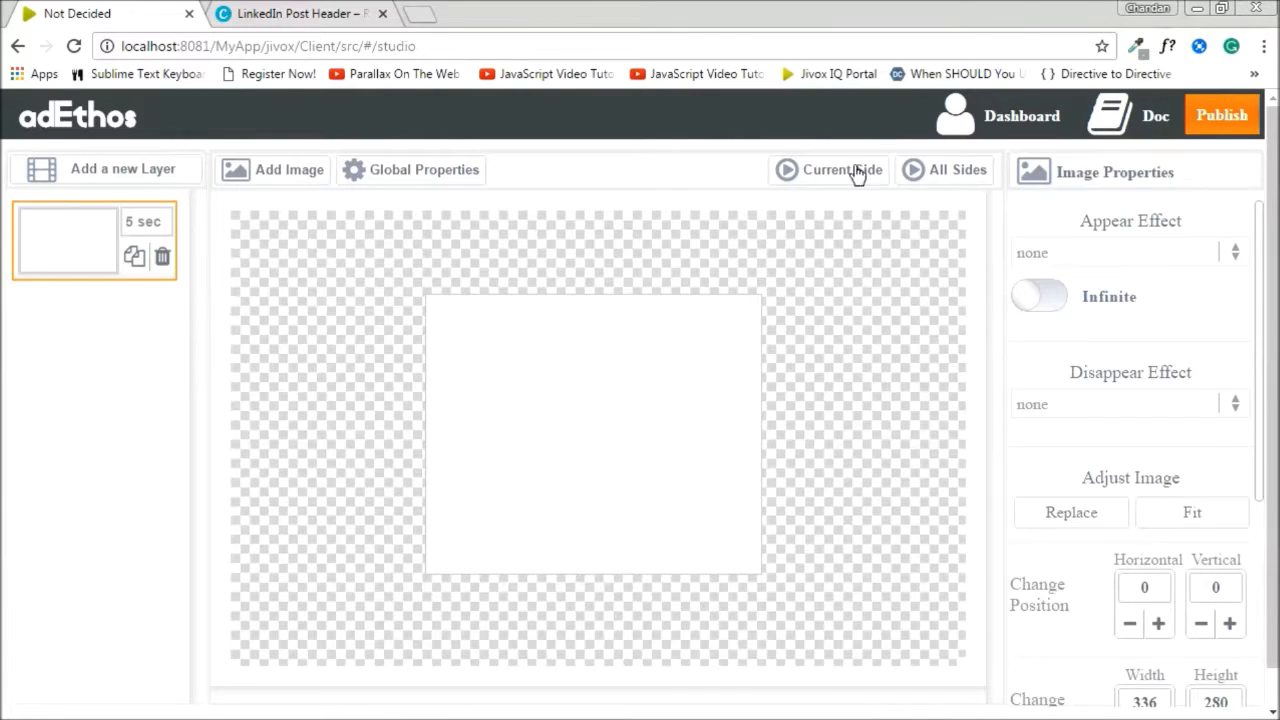
left_click(437, 178)
left_click(1105, 250)
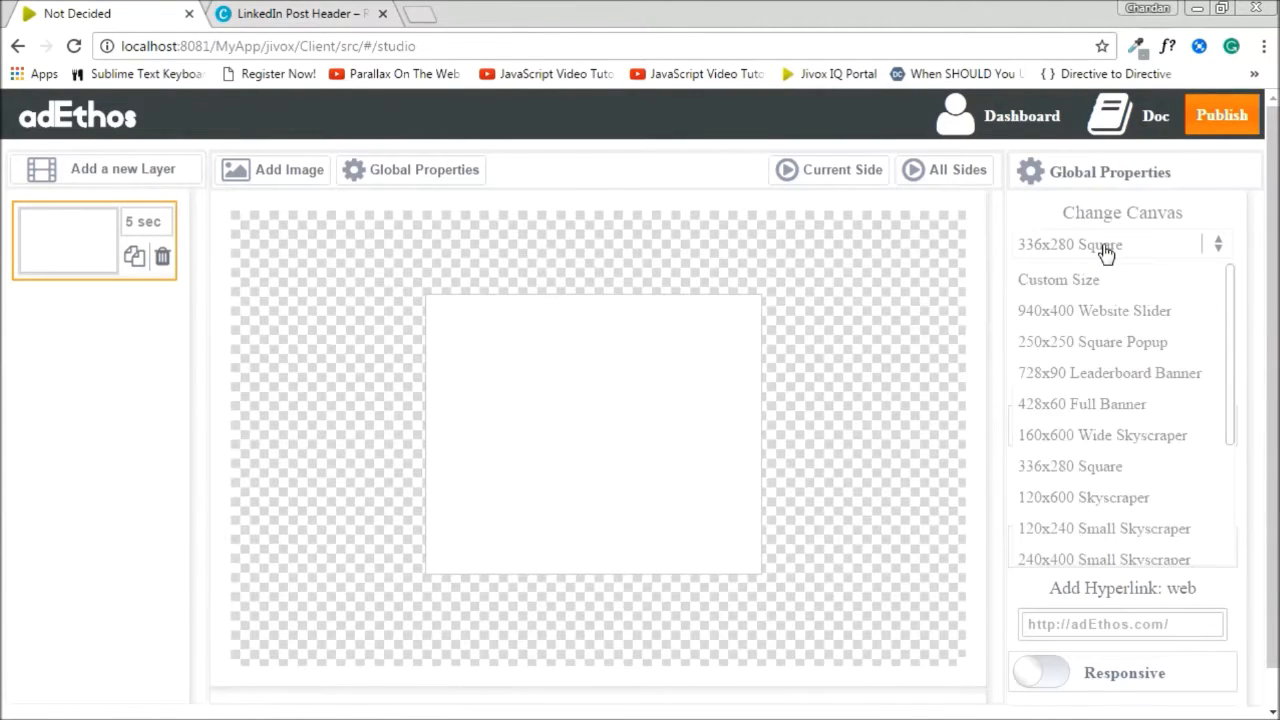
left_click(1090, 310)
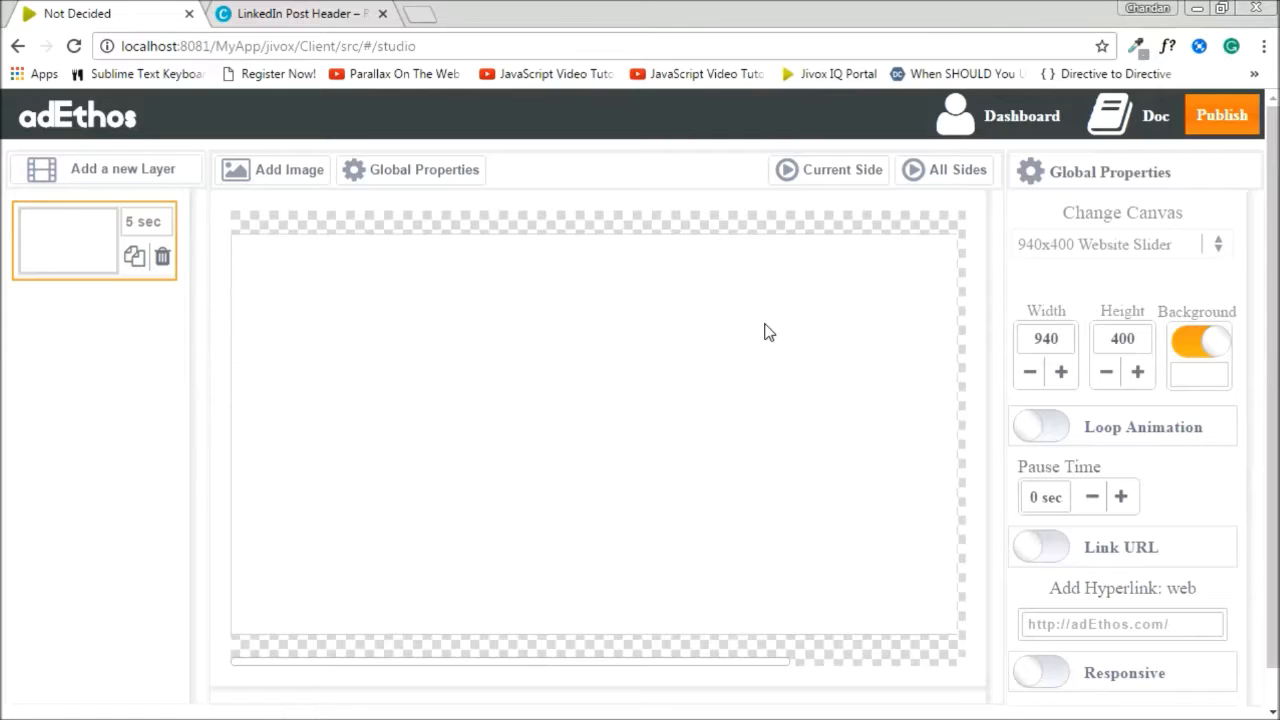
left_click(1026, 352)
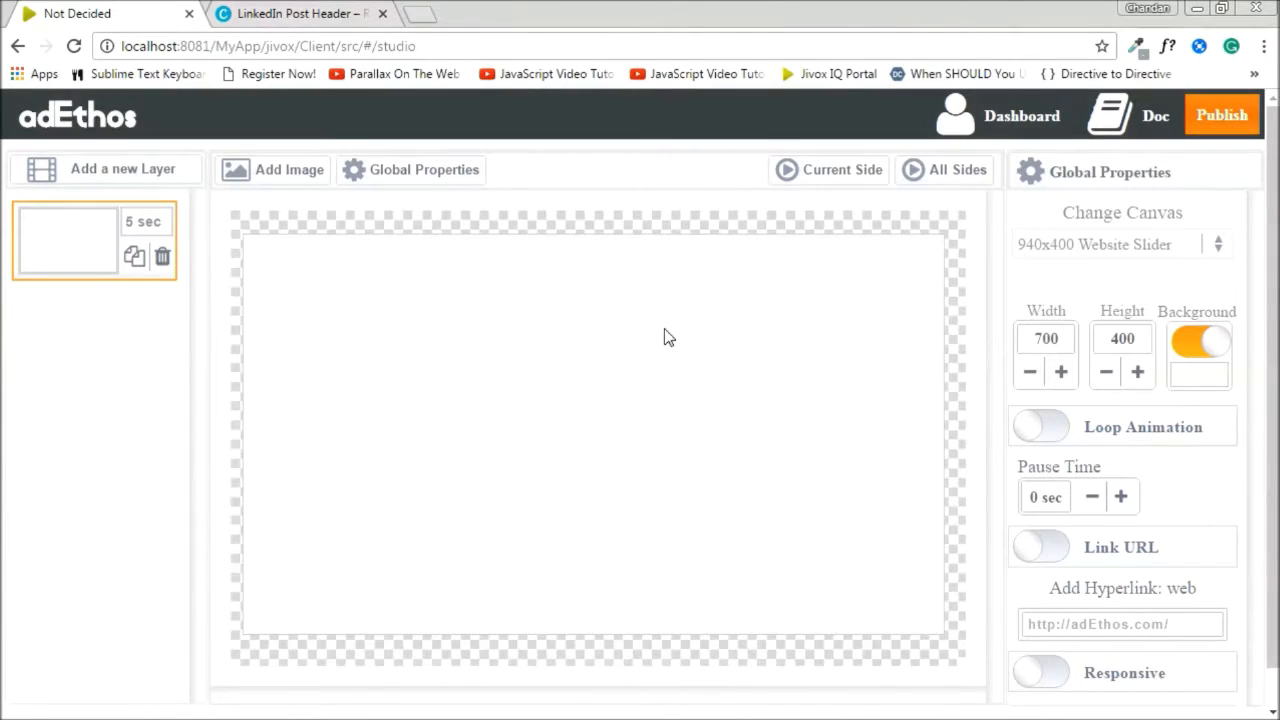
- Switch to the Notepad notes and highlight instruction 3 about attaching a background image and setting its opacity
key("alt+Tab")
left_click(662, 328)
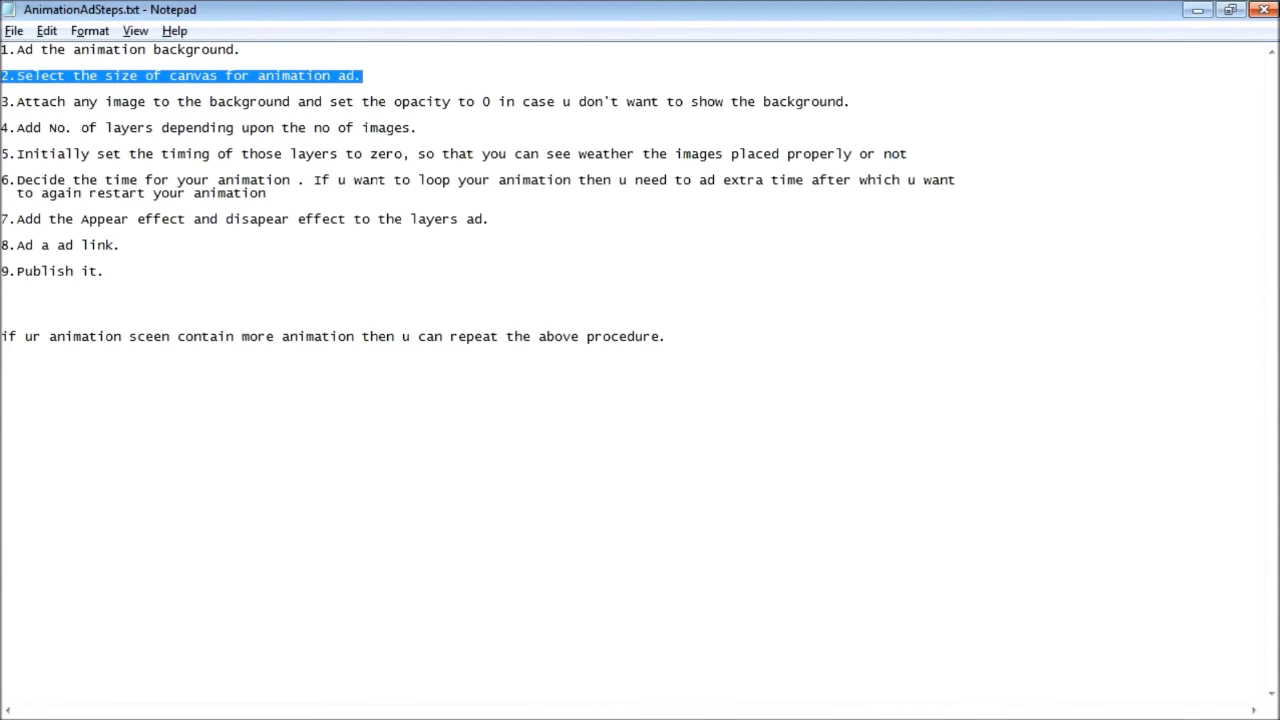
left_click_drag(852, 101, 49, 101)
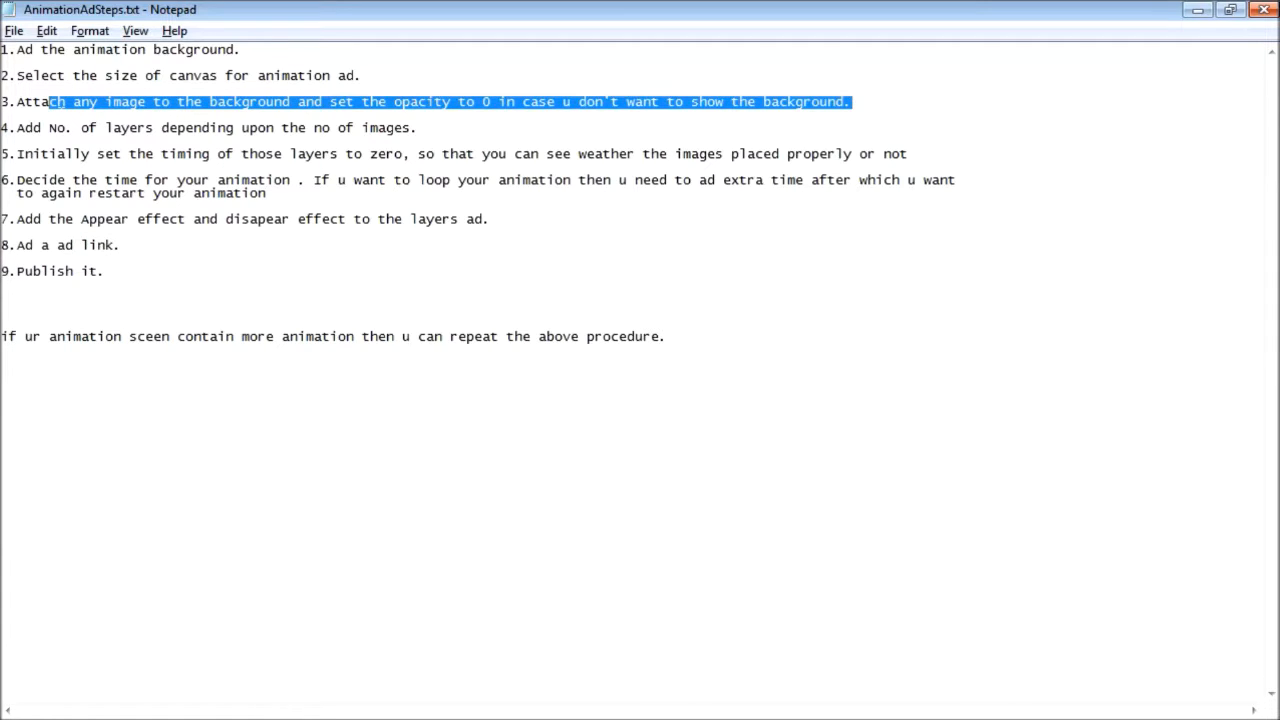
left_click_drag(49, 101, 28, 101)
- Return to adEthos in Chrome, add transparent.png from the Transparent category to the first layer and fit it to the canvas
key("alt+Tab")
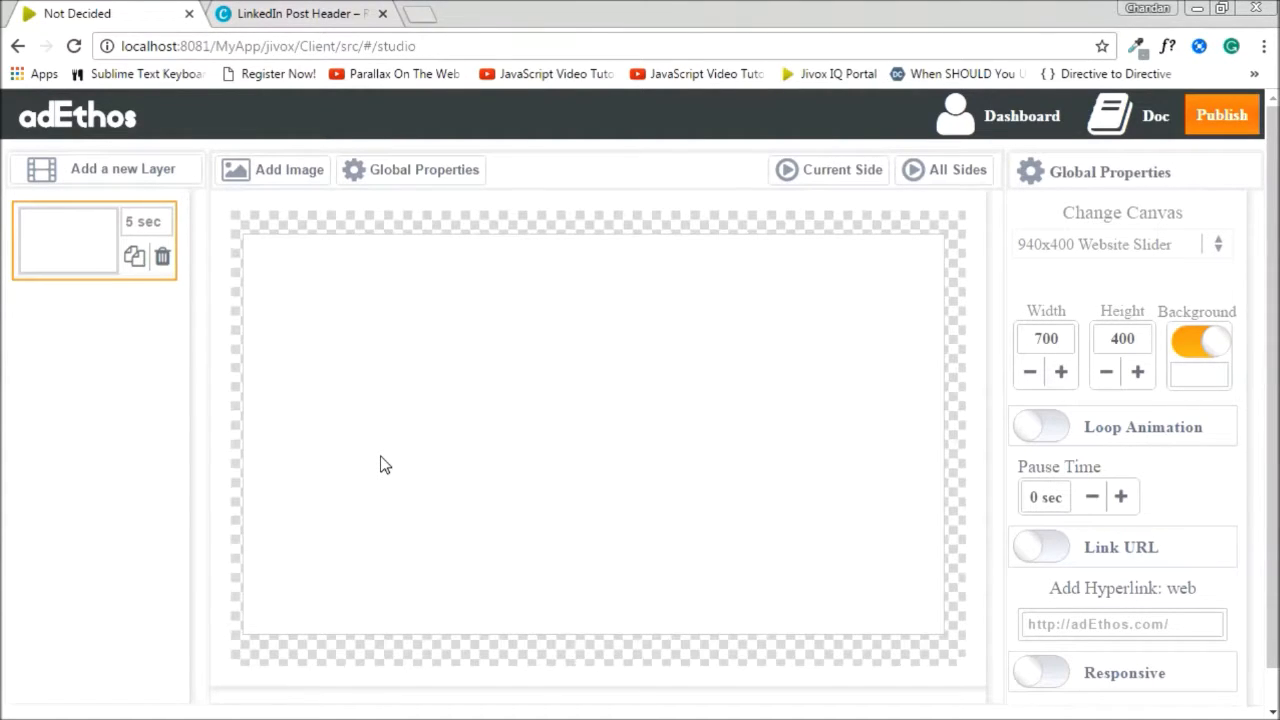
left_click(272, 171)
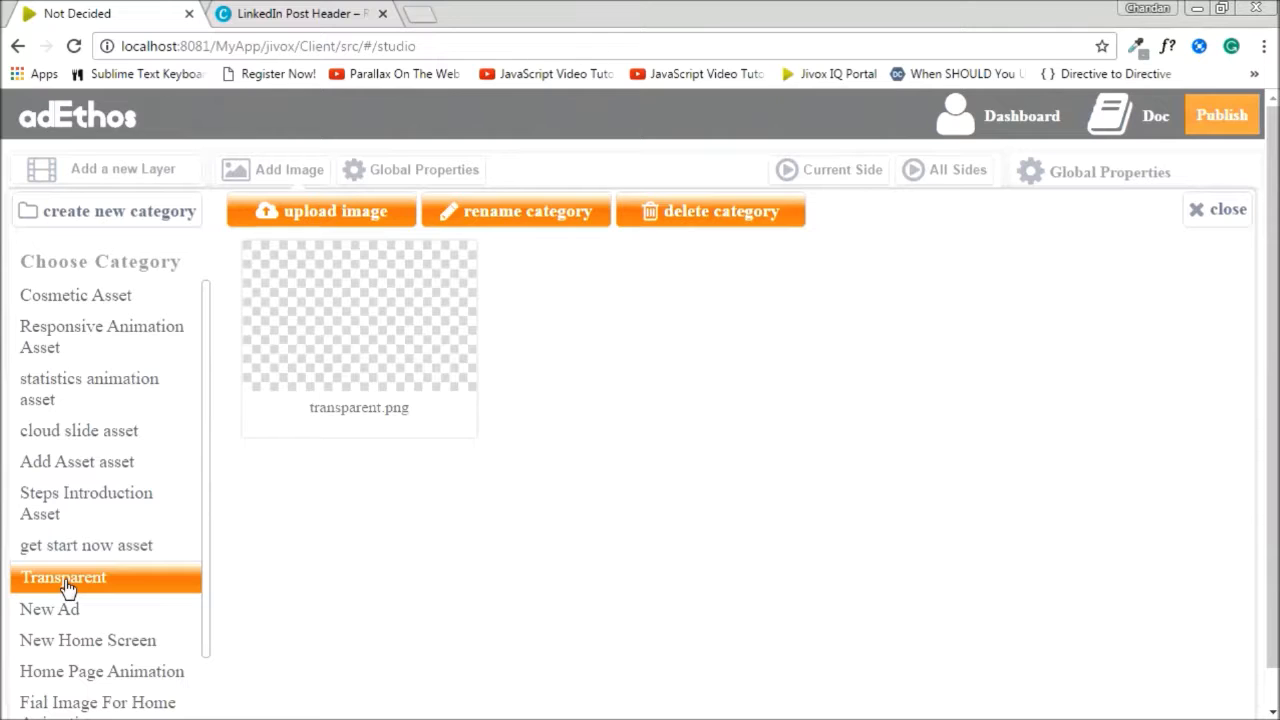
mouse_move(335, 343)
left_click(370, 273)
left_click(428, 312)
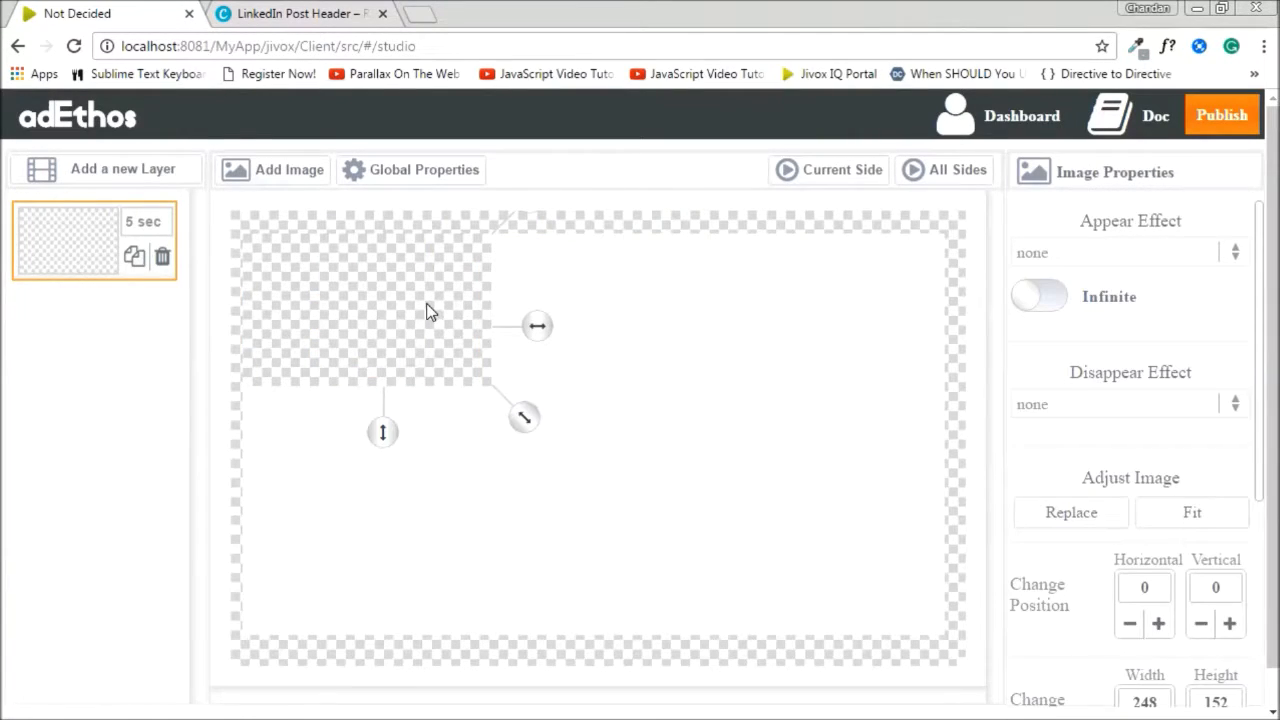
left_click(1185, 511)
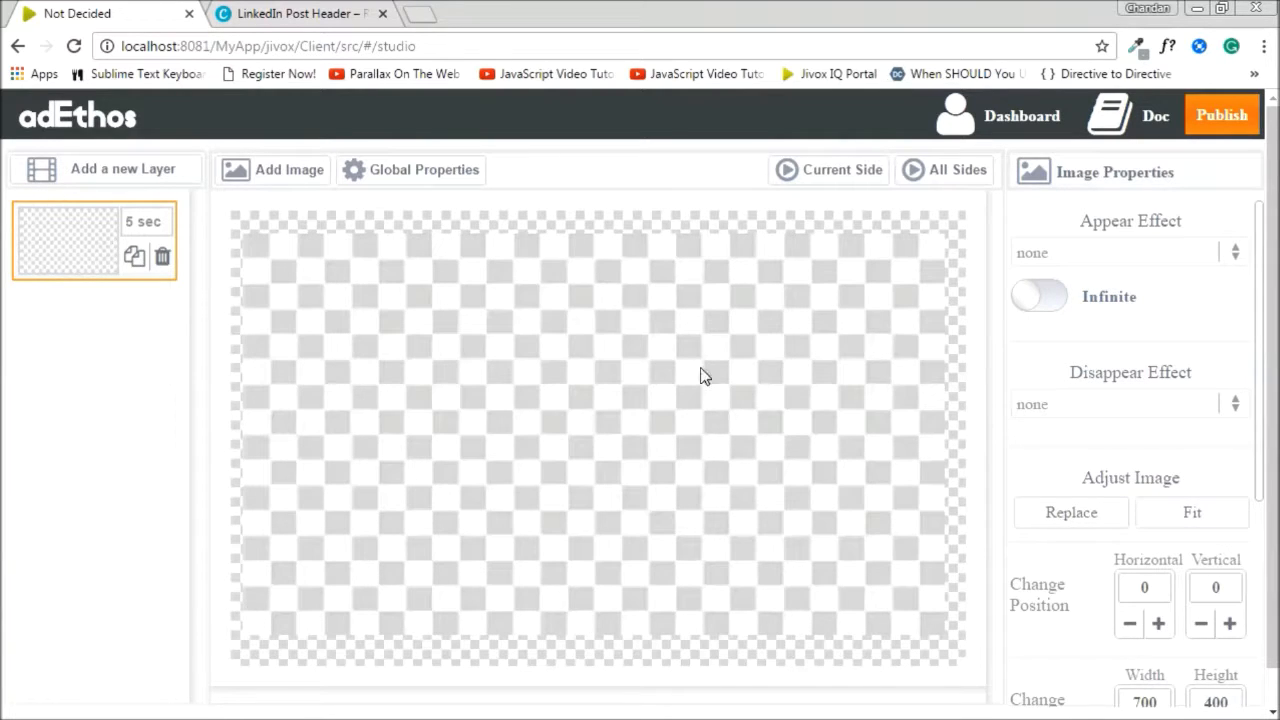
- Reduce the opacity of the transparent background image to the minimum
scroll(1166, 394, "down", 1)
scroll(1125, 391, "down", 3)
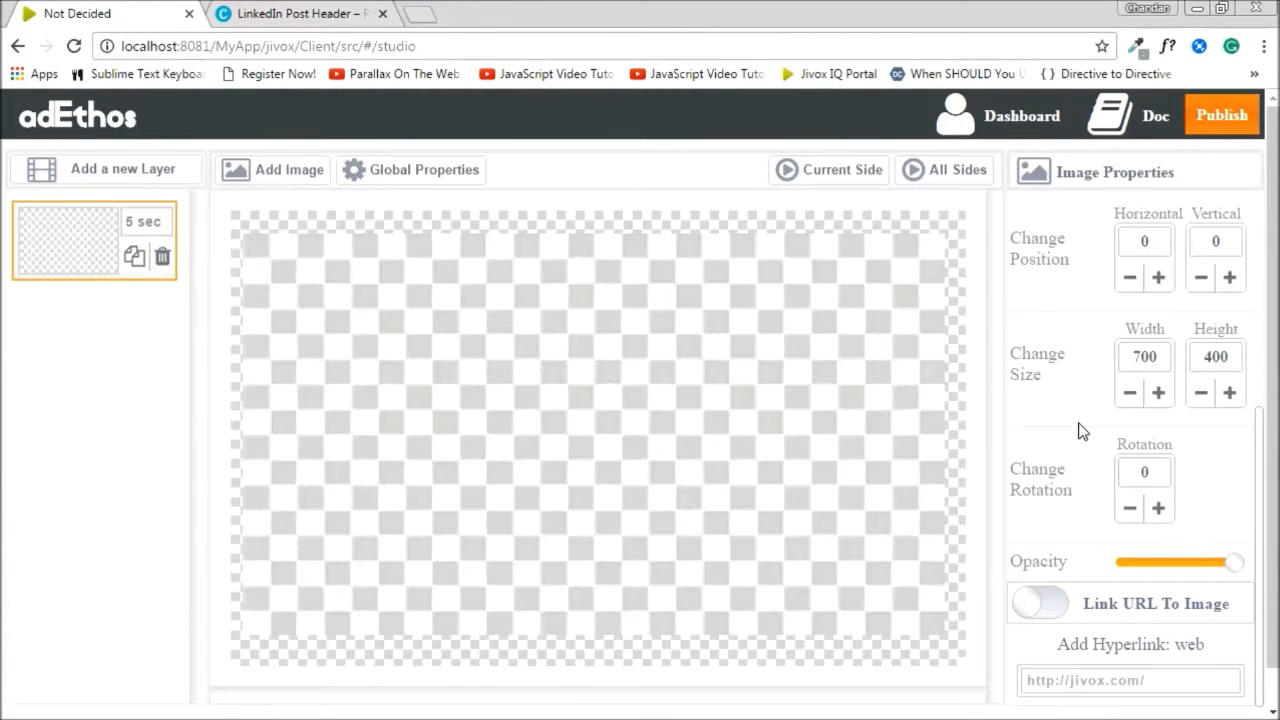
left_click_drag(1238, 562, 1120, 562)
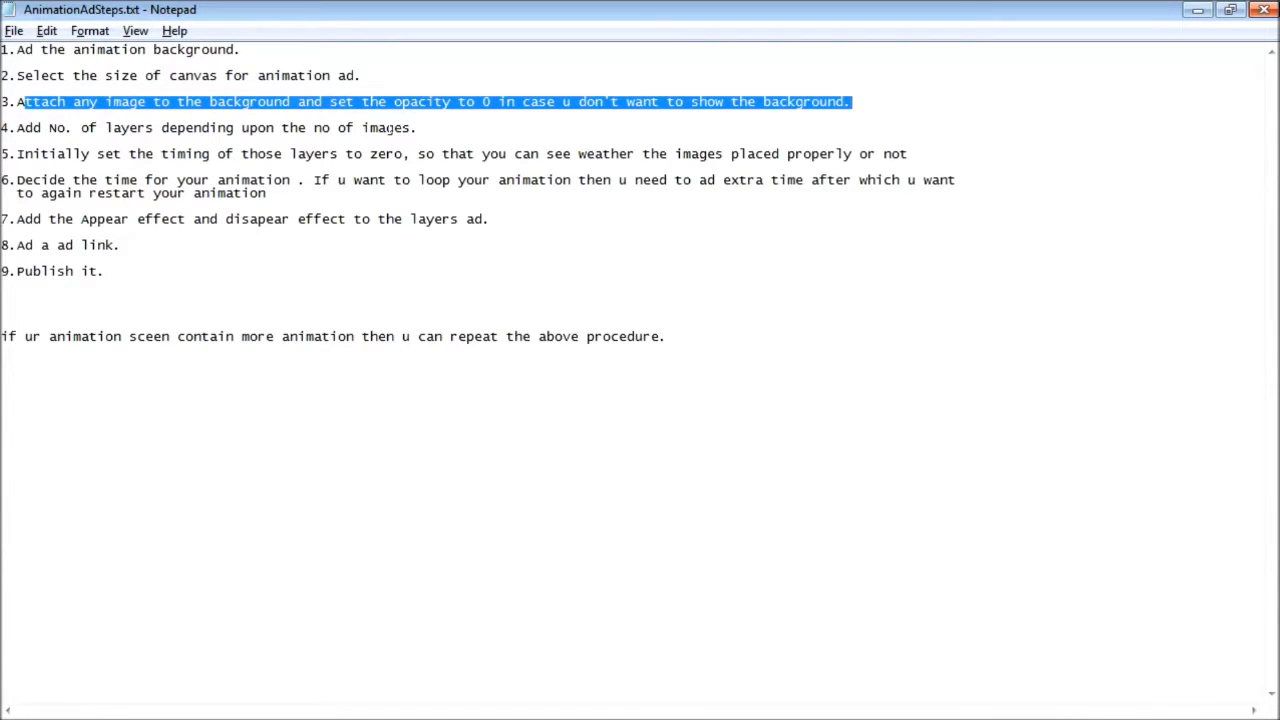
- Highlight instruction 4 about adding layers in the Notepad notes and examine the images in the "baner ad example" folder
left_click_drag(418, 128, 293, 118)
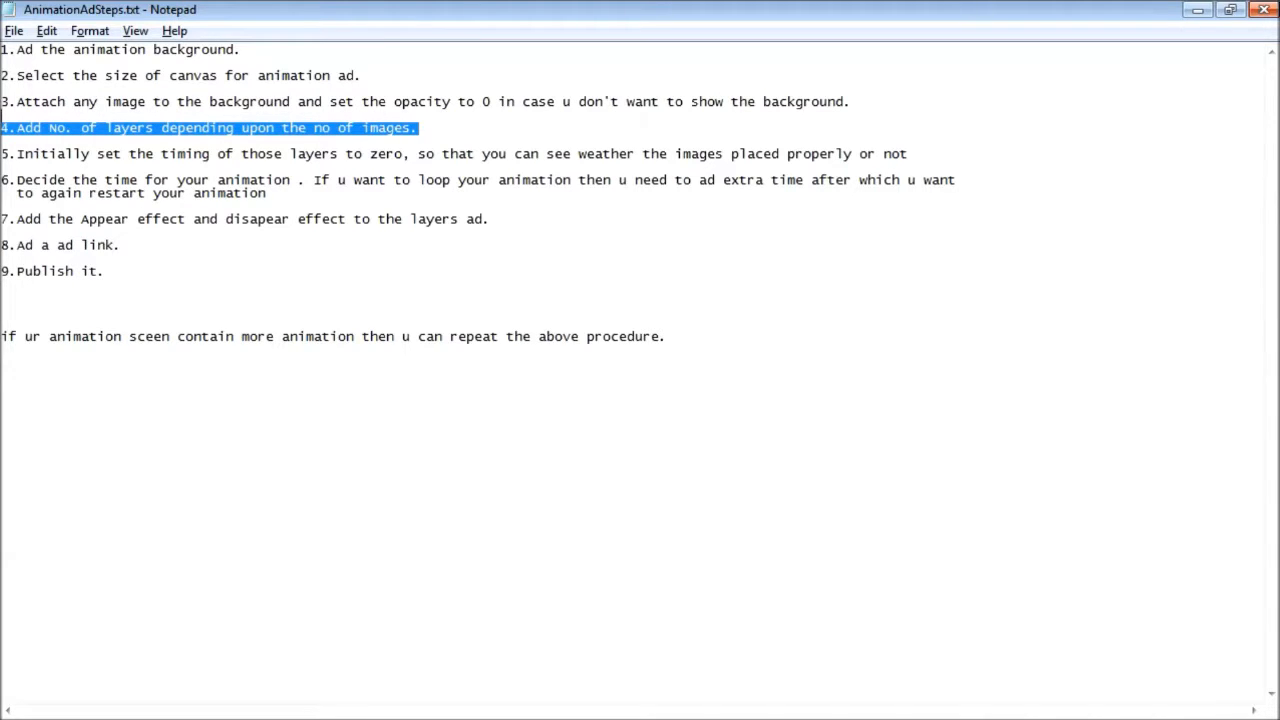
key("alt+Tab")
key("Tab")
key("Tab")
key("Tab")
key("Tab")
key("Tab")
key("Tab")
key("Tab")
key("Tab")
key("Tab")
key("Tab")
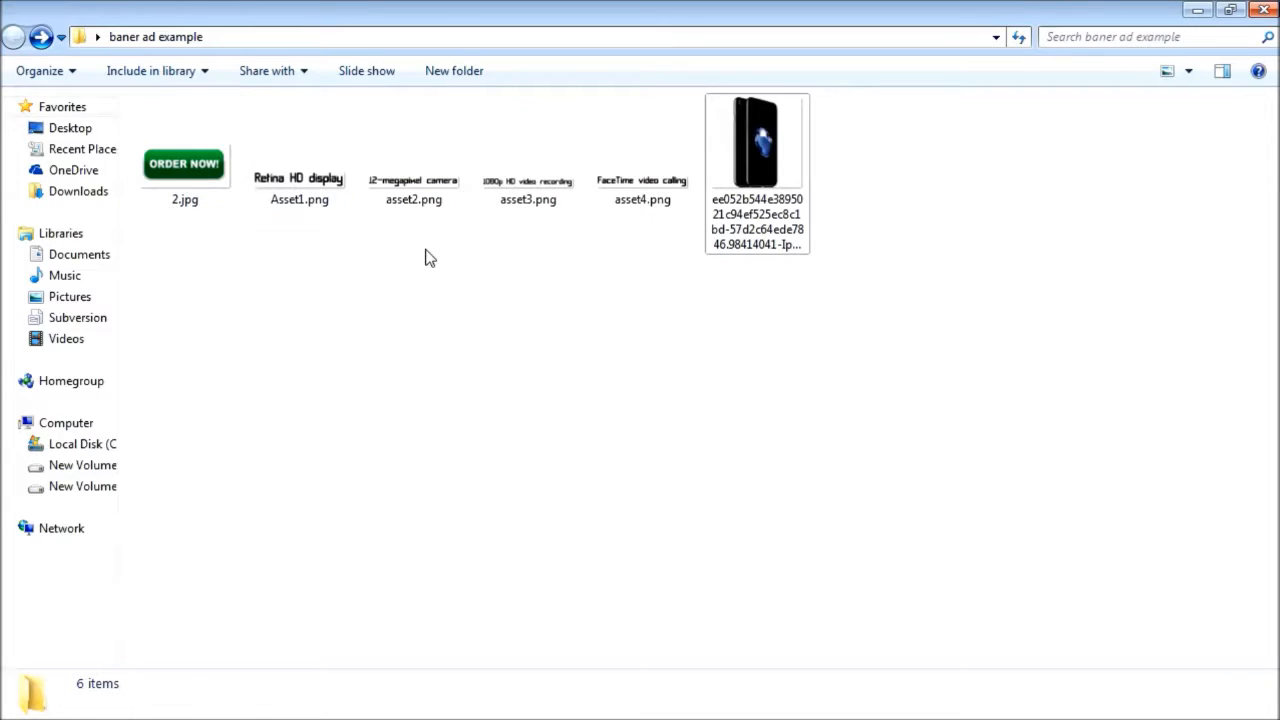
key("alt+Tab")
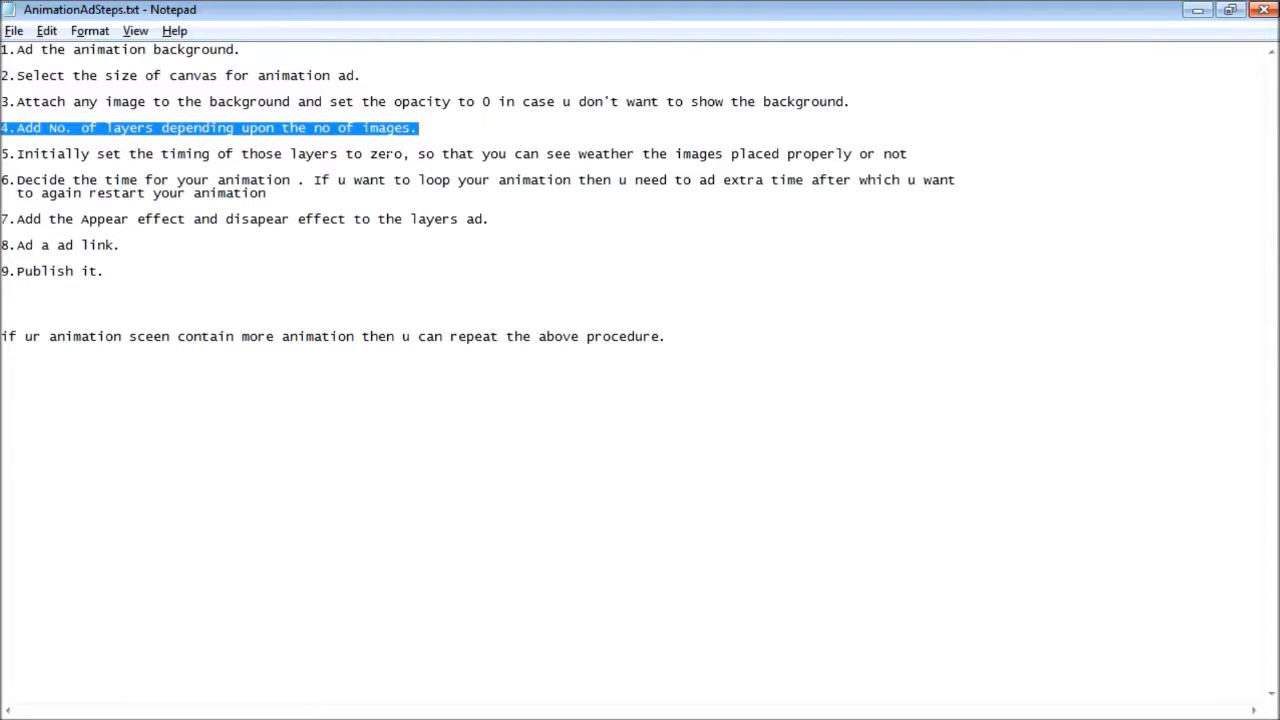
- Switch back to adEthos in Chrome and add empty layers below the background layer, one for each ad image
key("alt+Tab")
key("Tab")
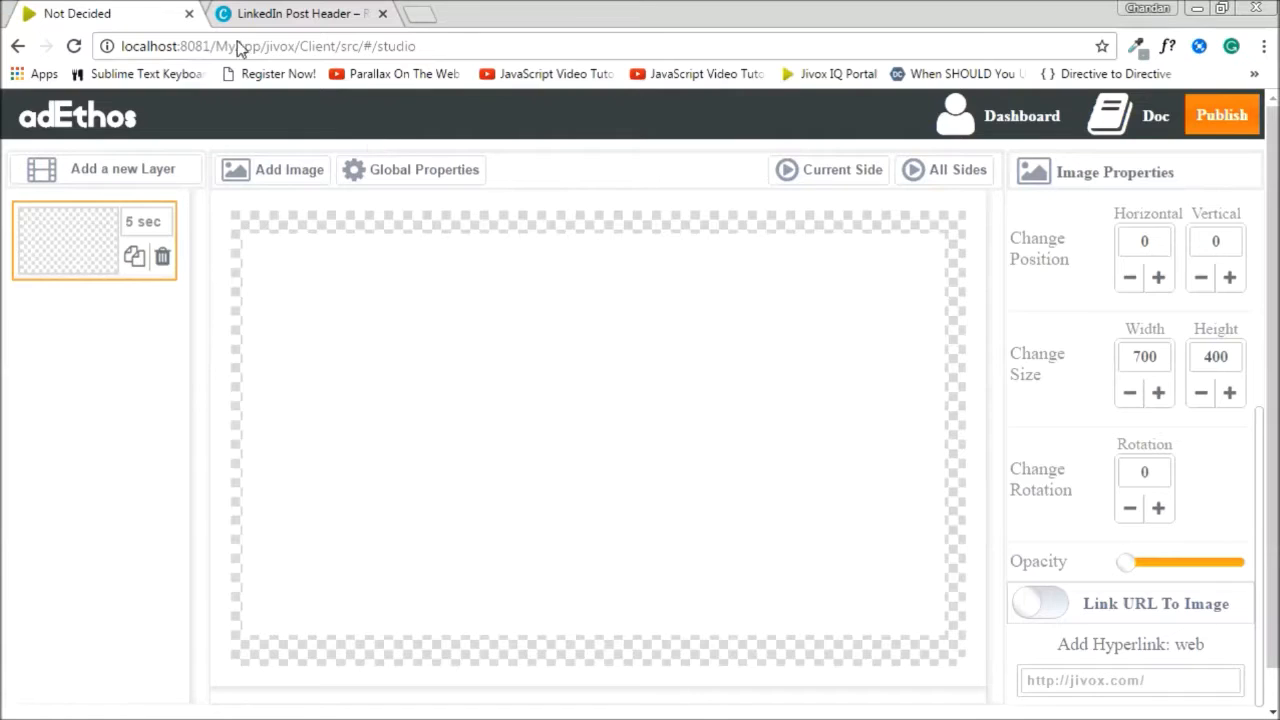
left_click(145, 170)
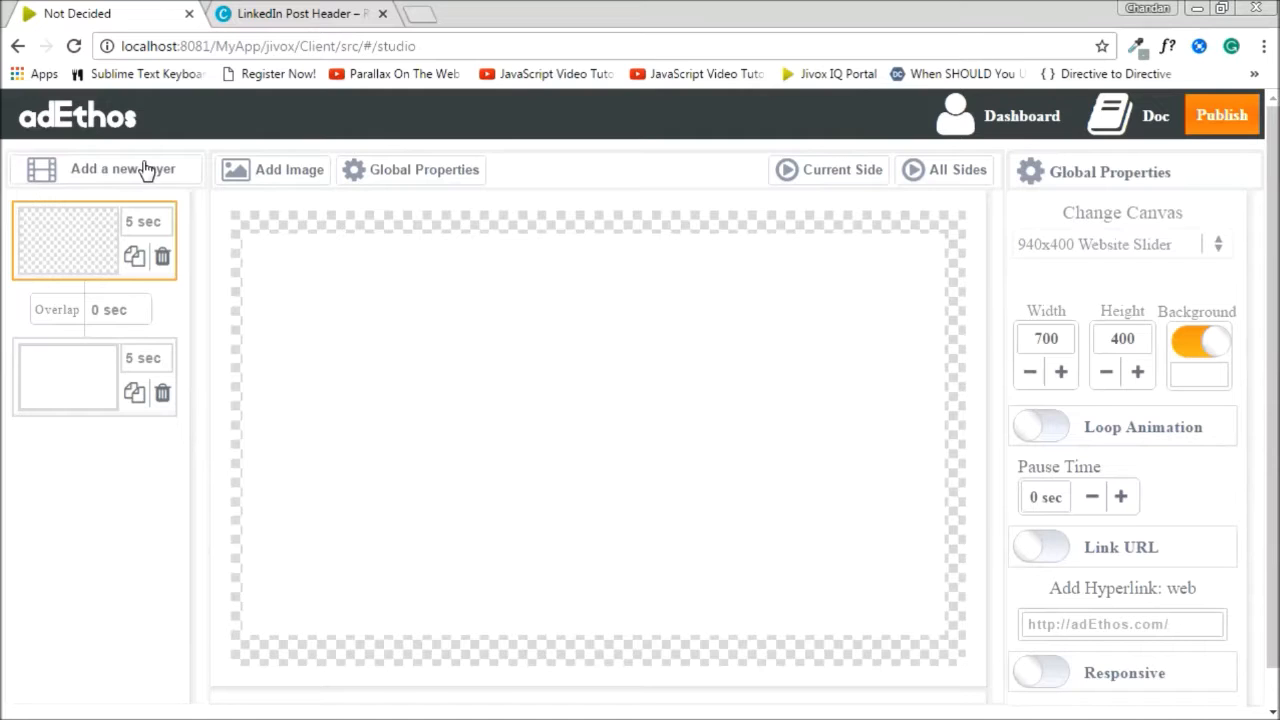
left_click(145, 170)
left_click(145, 170)
left_click(145, 170)
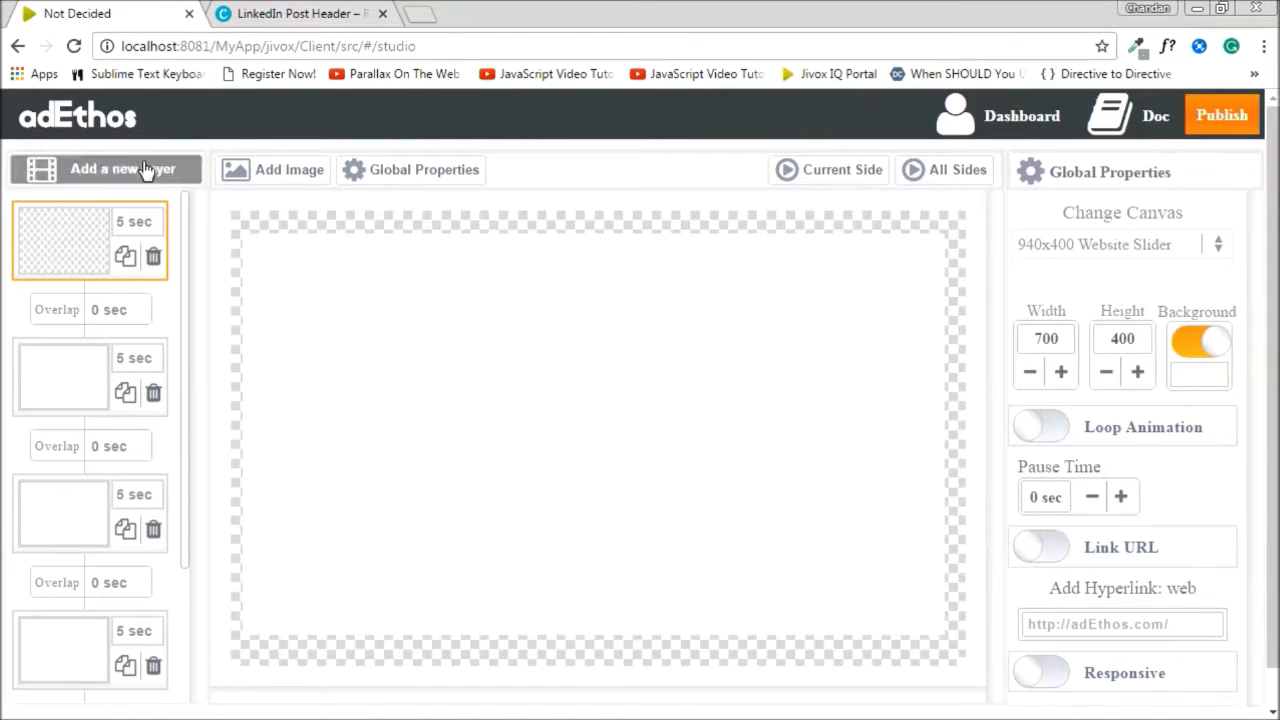
left_click(147, 171)
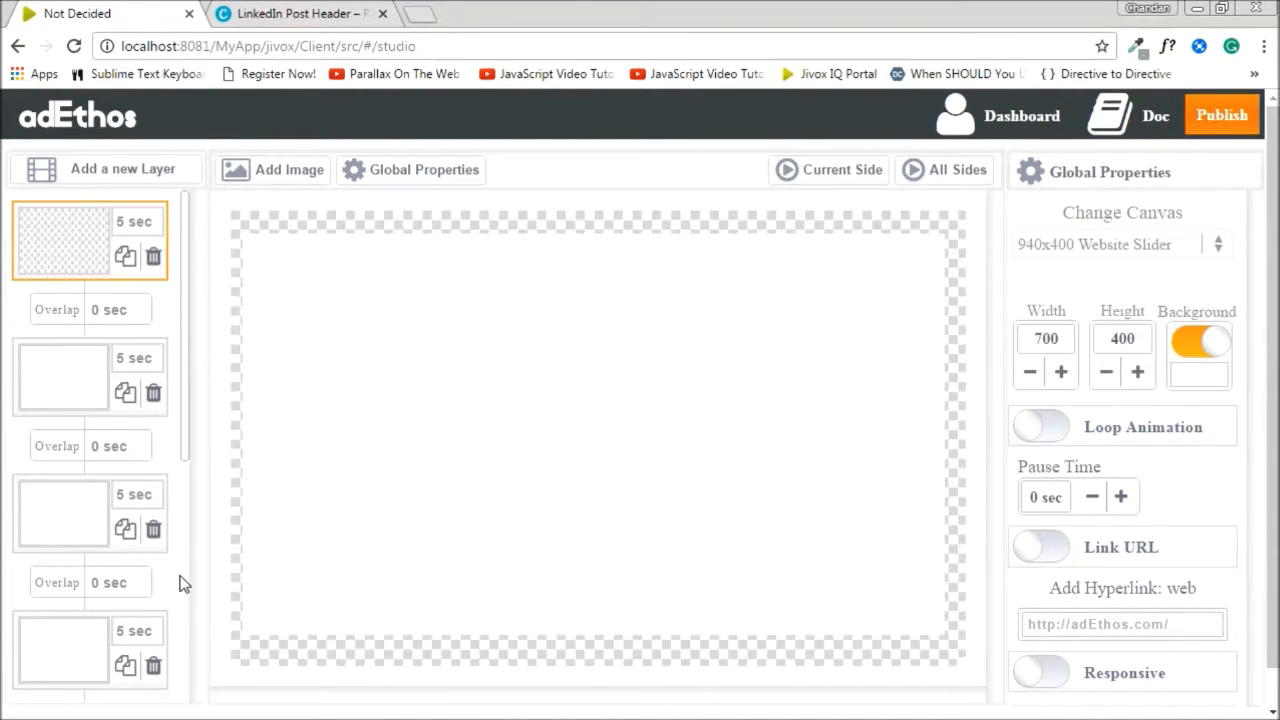
scroll(166, 491, "down", 3)
- Recheck the instruction about the number of layers in the Notepad notes
key("alt+Tab")
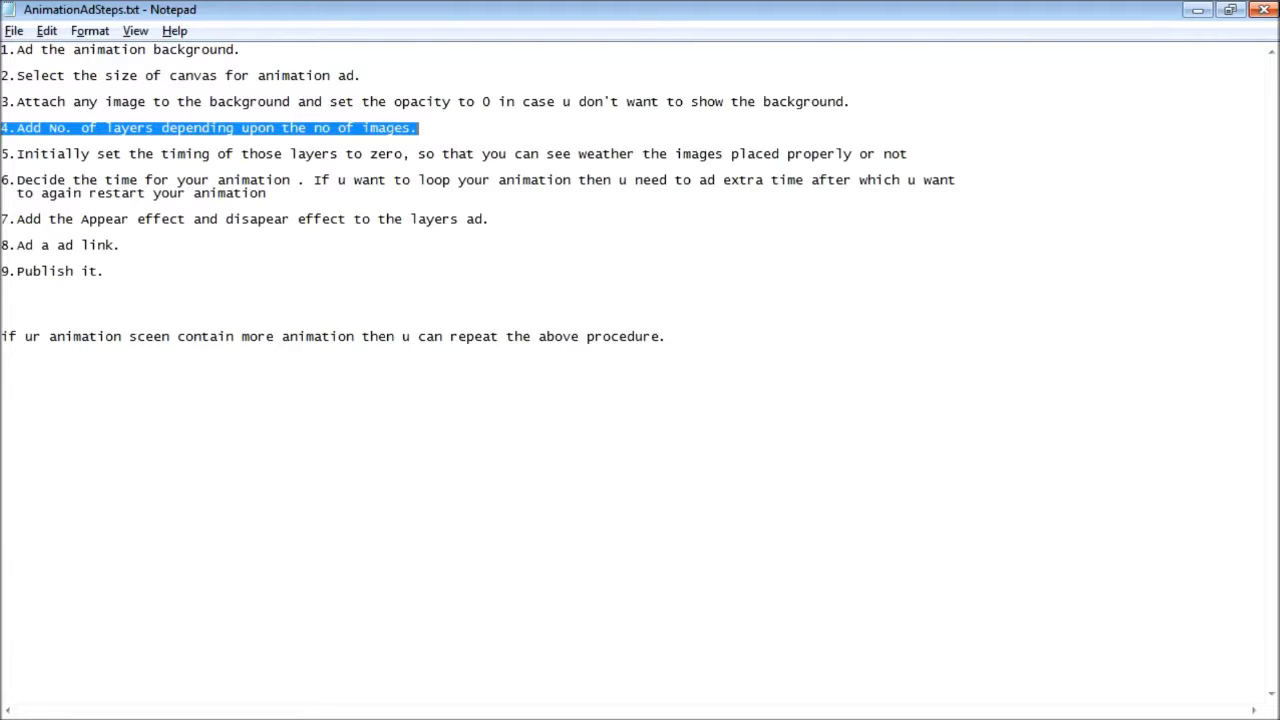
key("alt+Tab")
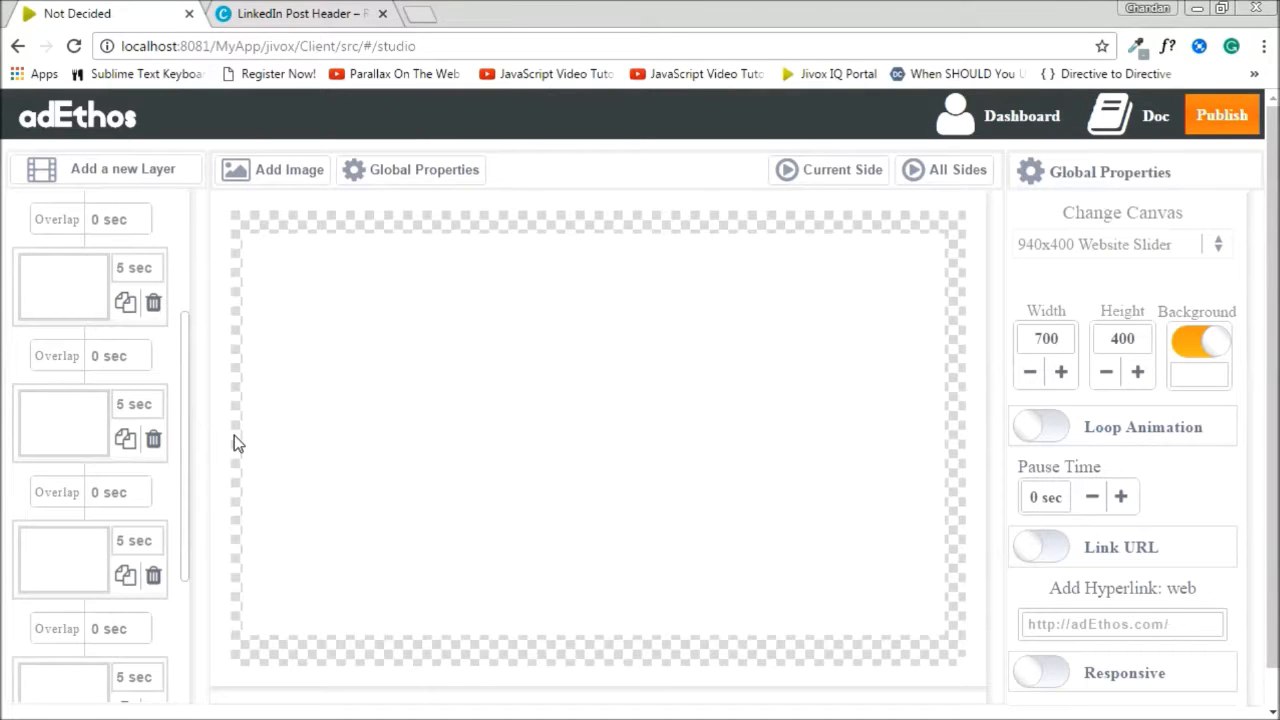
key("alt+Tab")
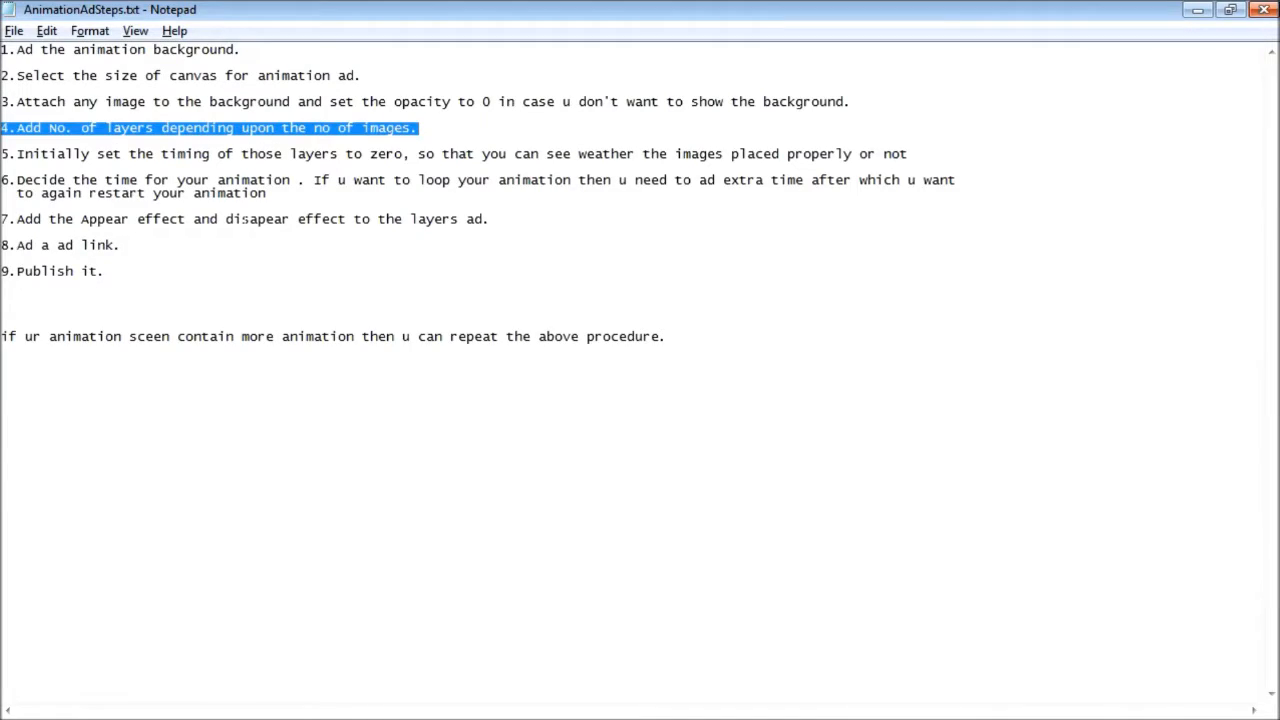
- Return to adEthos in Chrome, select the second layer and open the image library for it
key("alt+Tab")
scroll(75, 318, "down", 1)
scroll(75, 318, "up", 2)
left_click(60, 362)
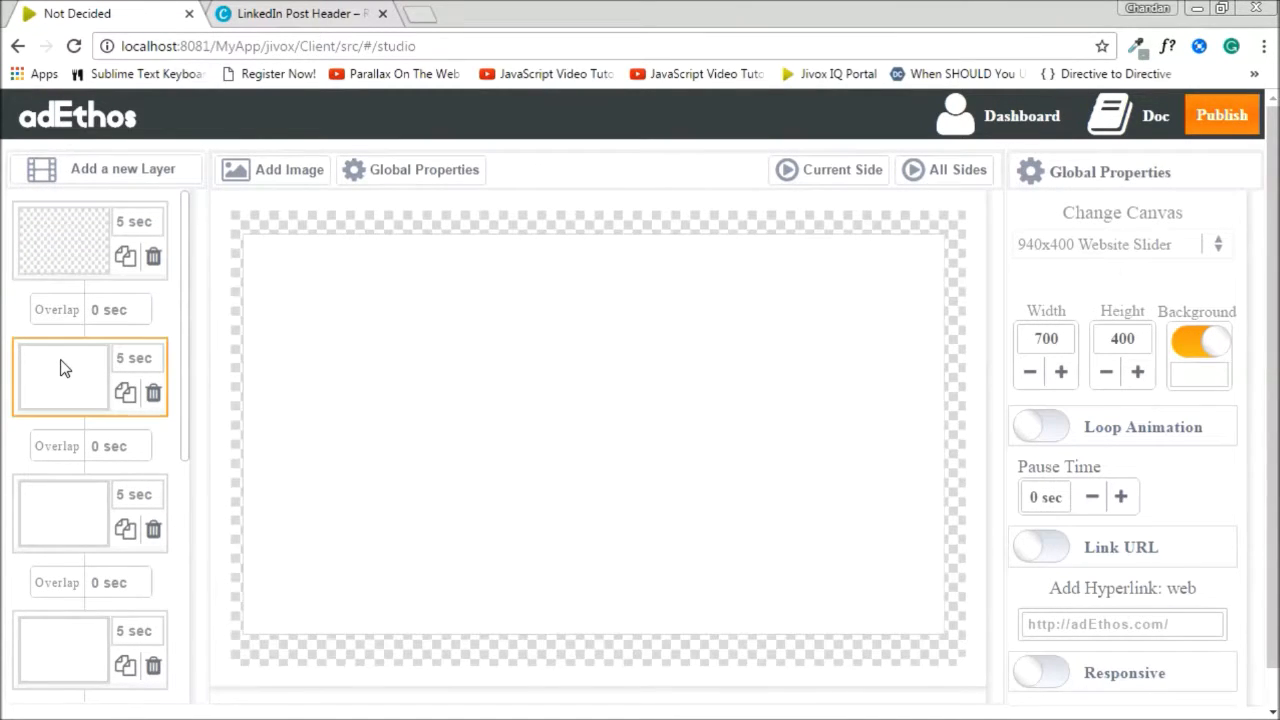
left_click(281, 172)
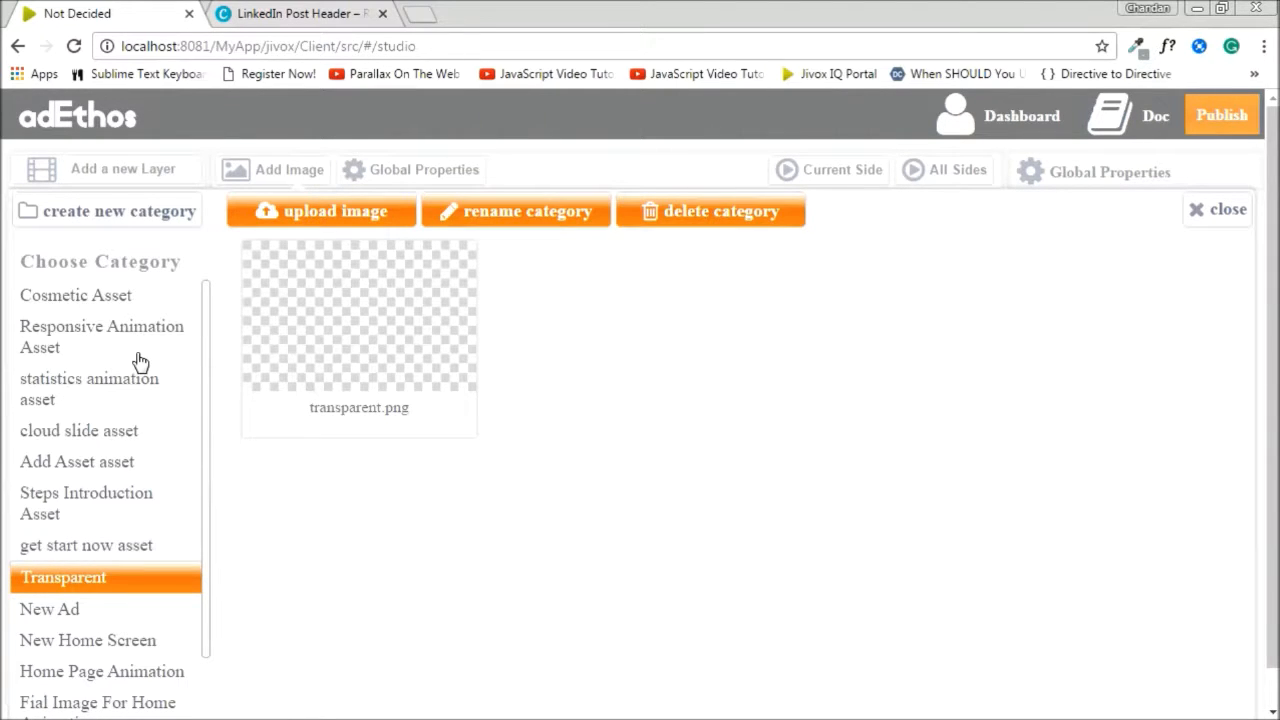
- Create a new image category named "Iphone Animation Ad Asset" and locate it in the category list
left_click(115, 216)
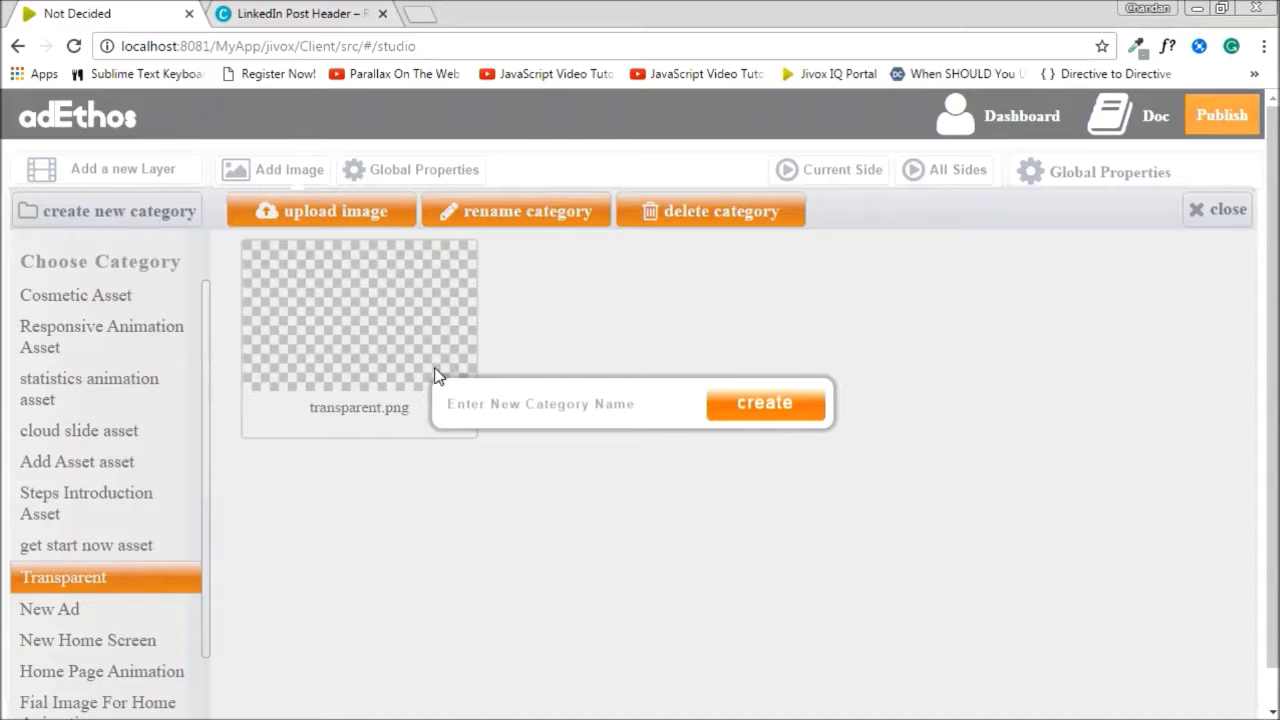
left_click(512, 404)
type("Iphon")
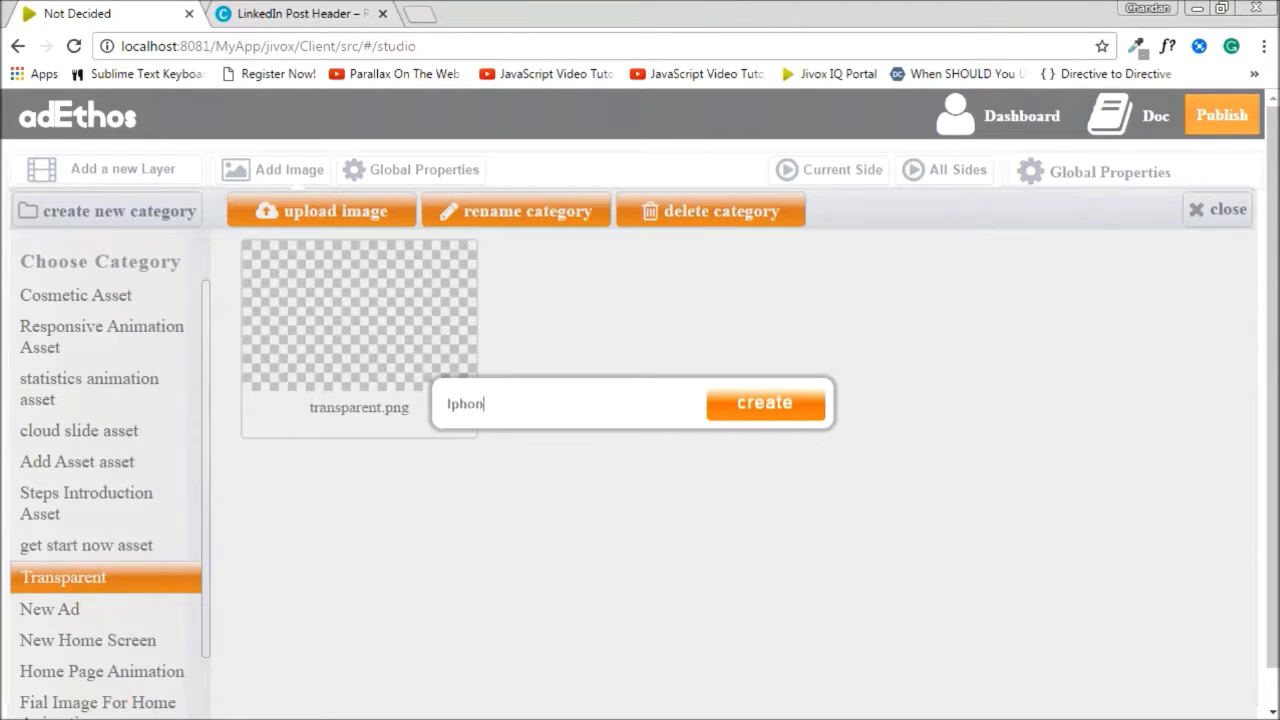
type("e Animation Ad")
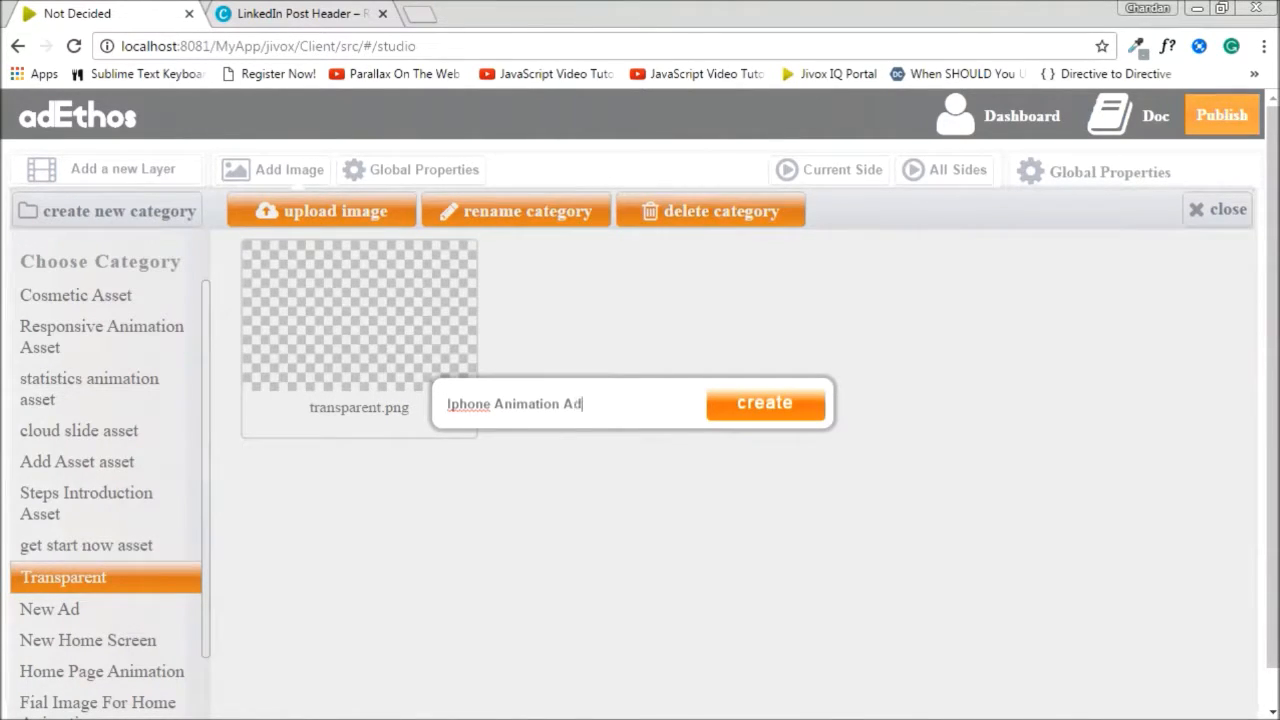
type(" Asset")
left_click(751, 424)
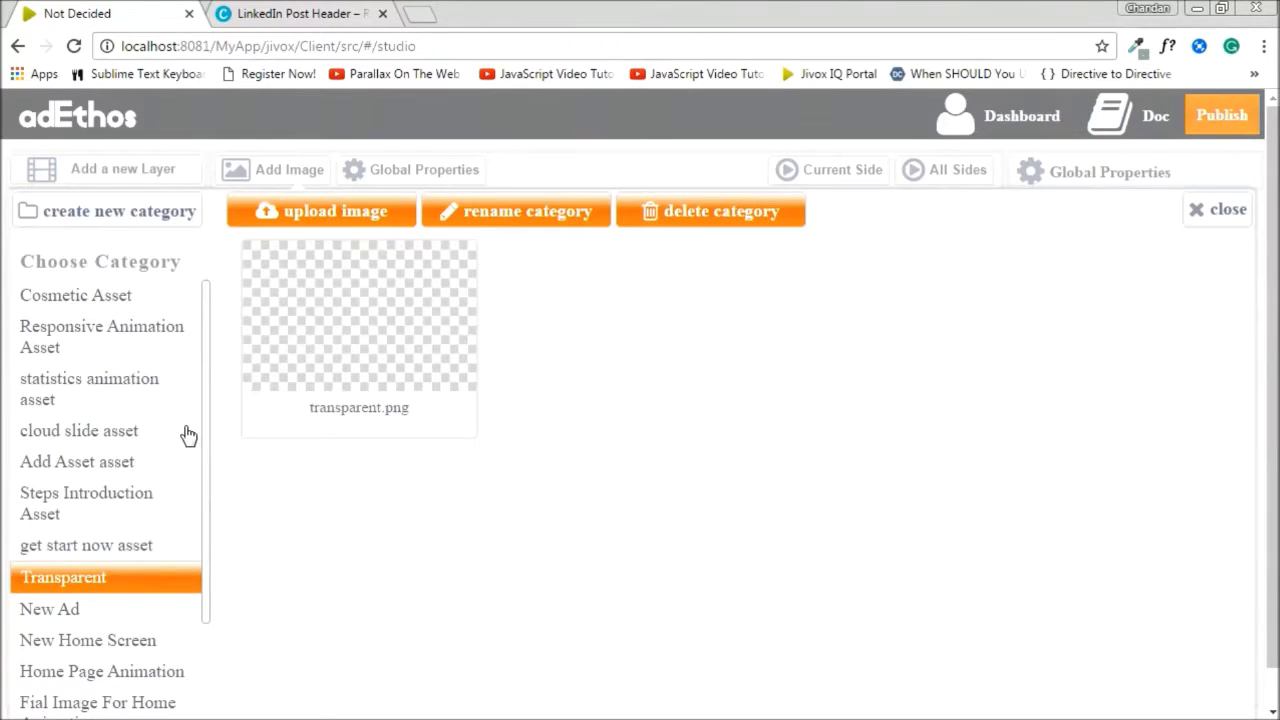
scroll(188, 435, "down", 3)
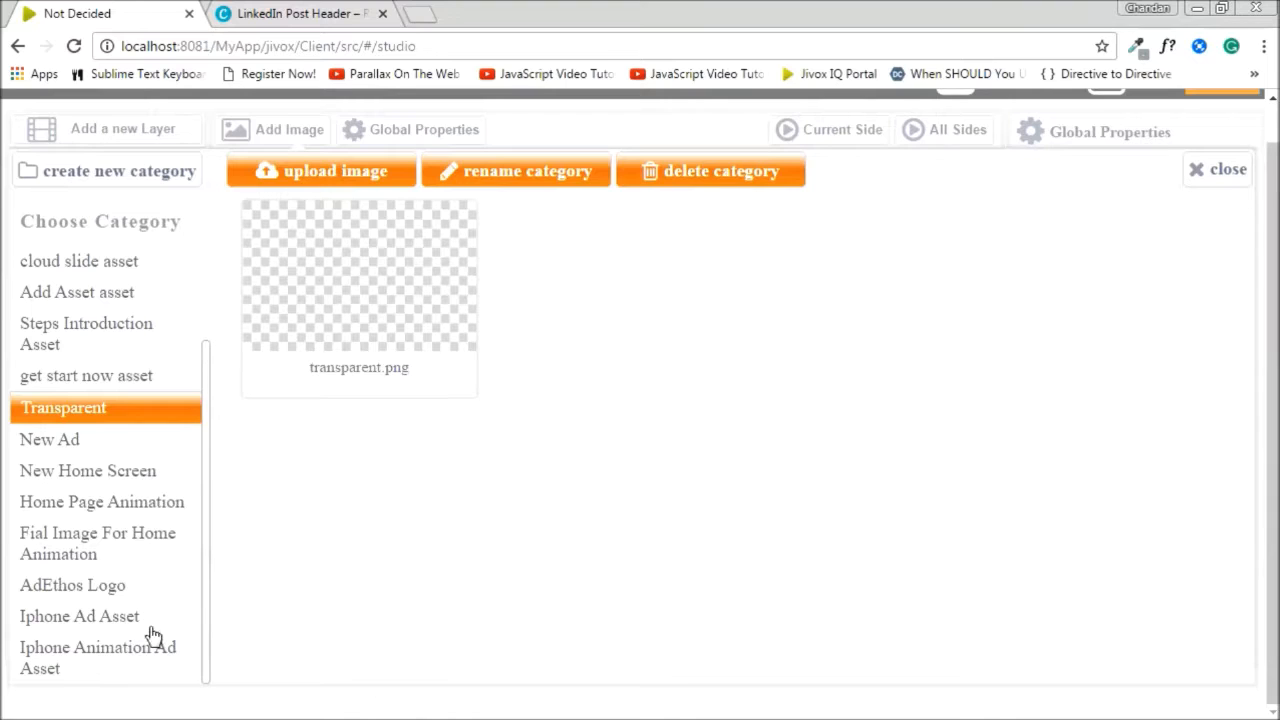
- Upload all six images from the baner ad example folder into the "Iphone Animation Ad Asset" category and close the image library
left_click(155, 653)
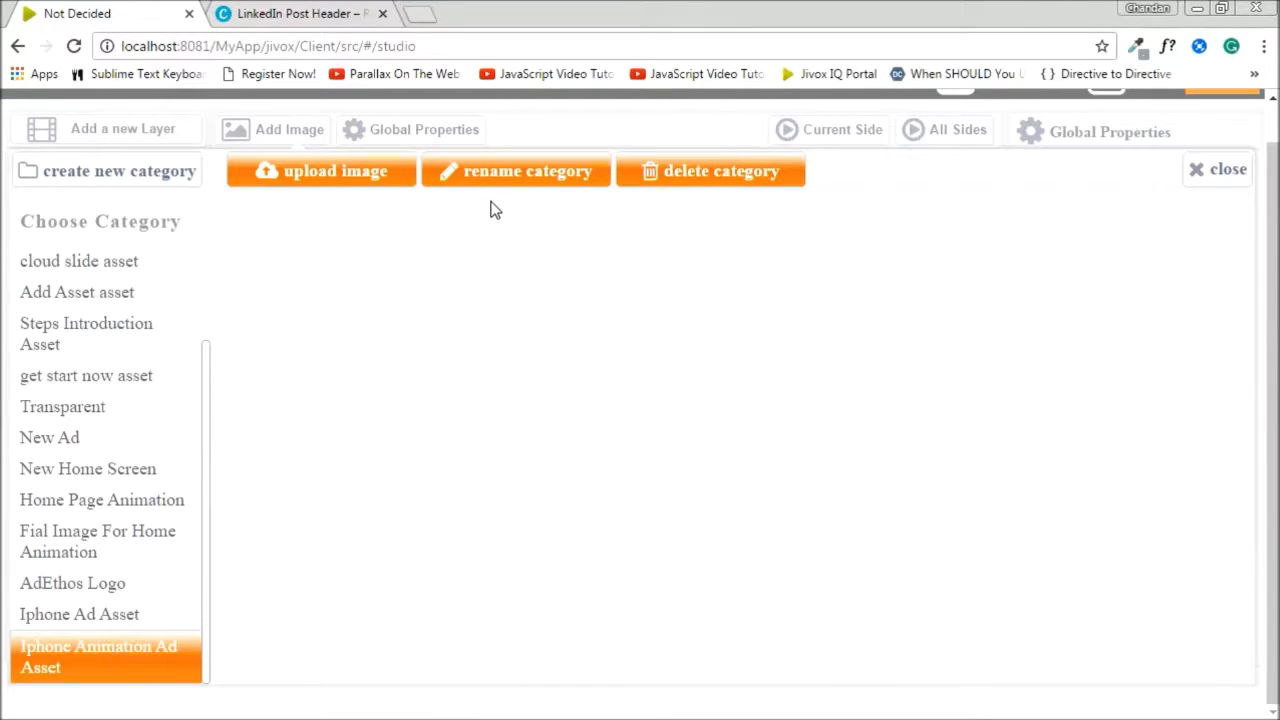
left_click(337, 173)
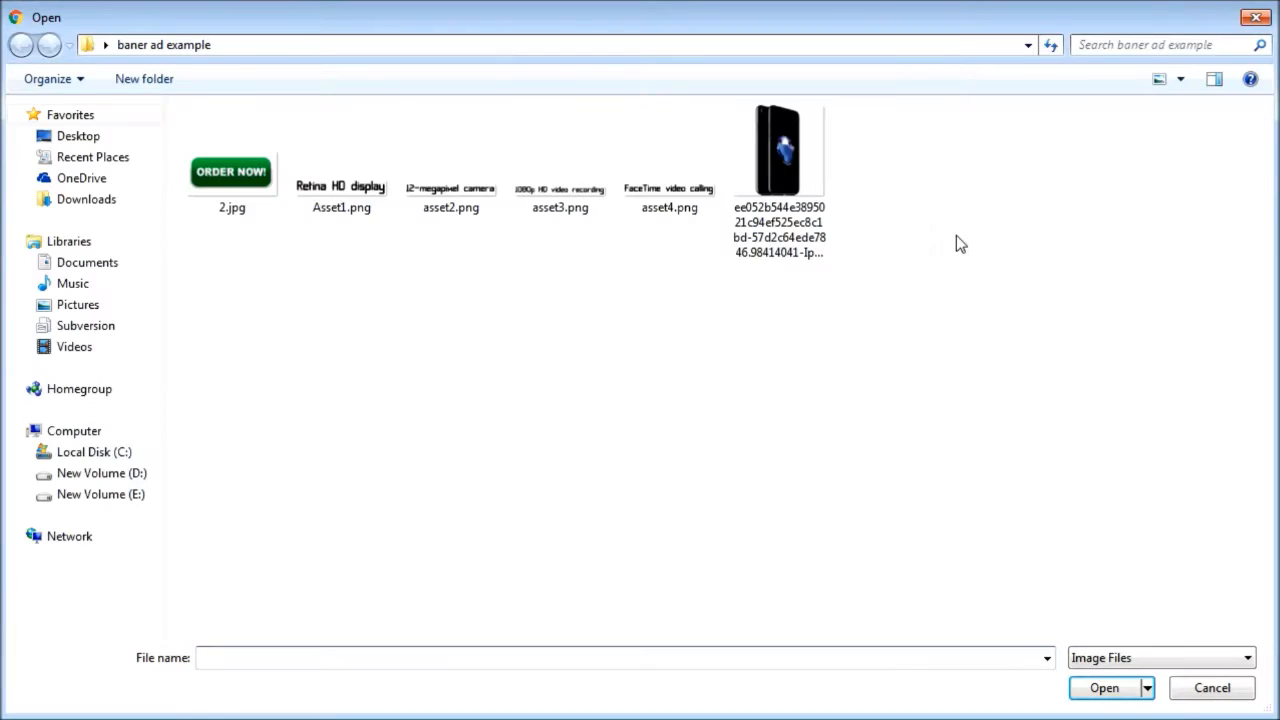
left_click_drag(943, 191, 244, 150)
left_click(1104, 688)
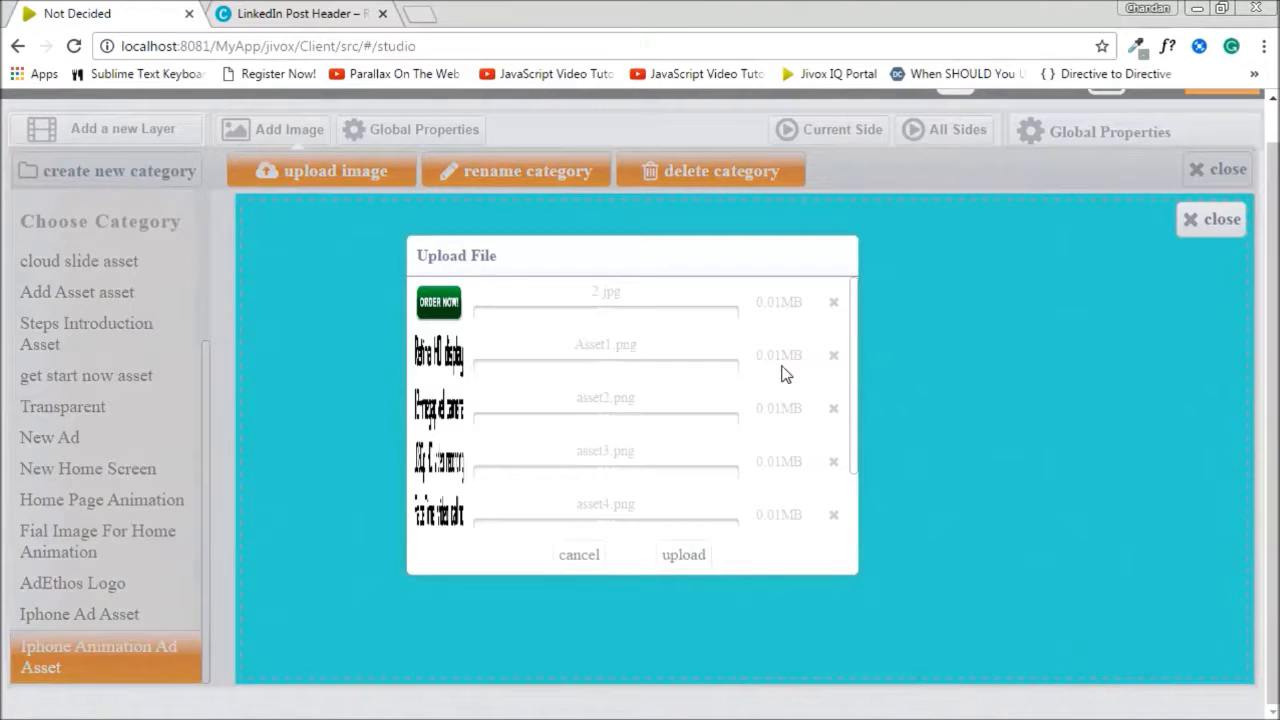
left_click(705, 553)
left_click(632, 555)
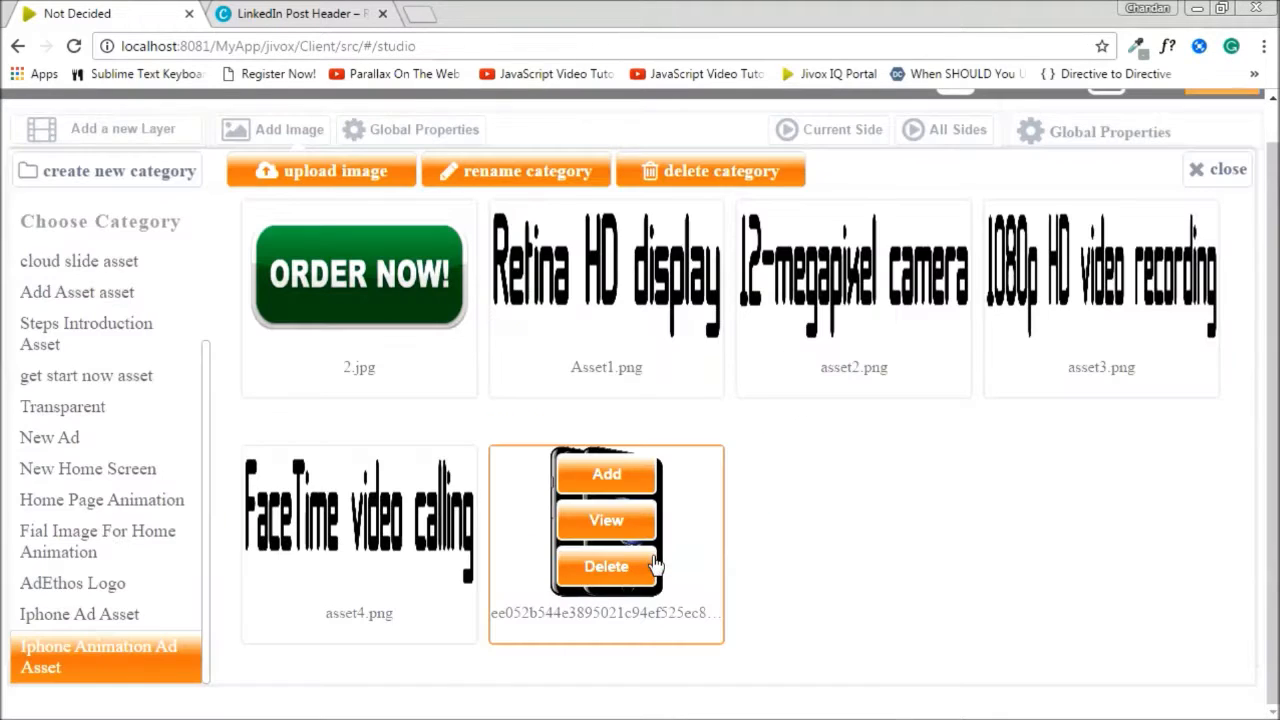
left_click(1219, 172)
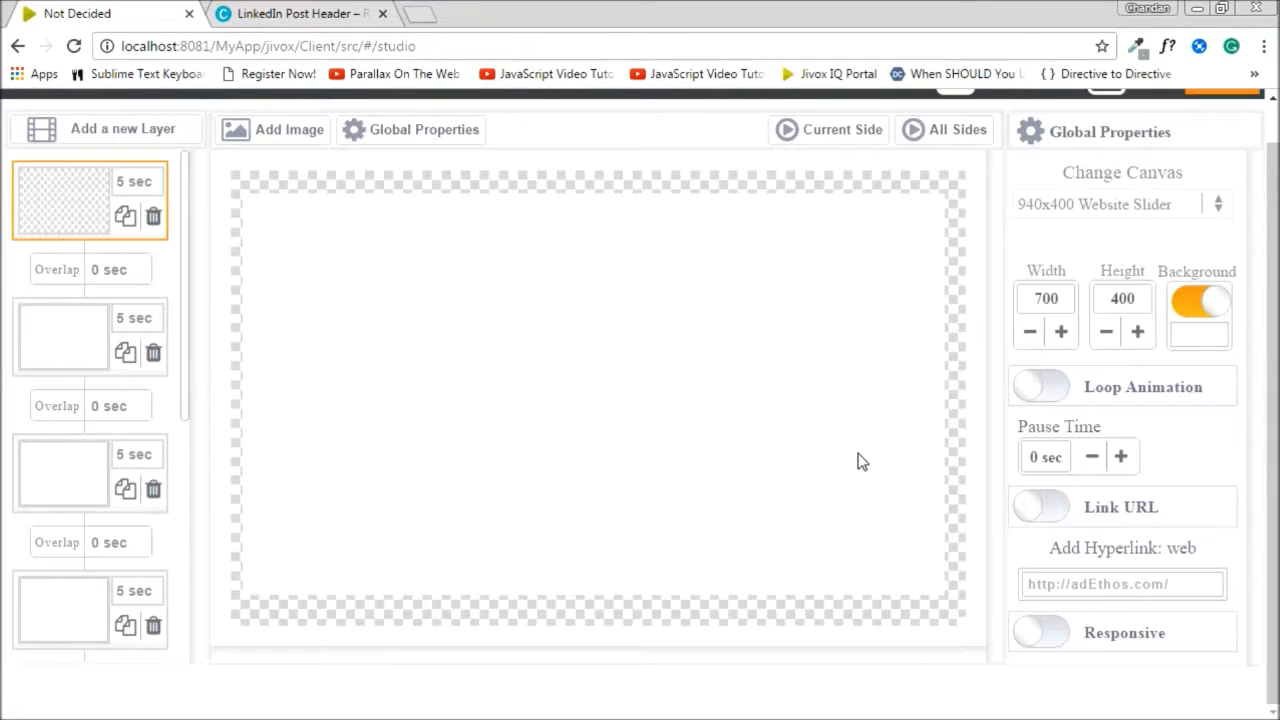
- Switch to AnimationAdSteps.txt in Notepad and highlight step 5 about adding the images to their respective layers
key("alt+Tab")
key("Down")
key("Down")
key("Right")
key("Right")
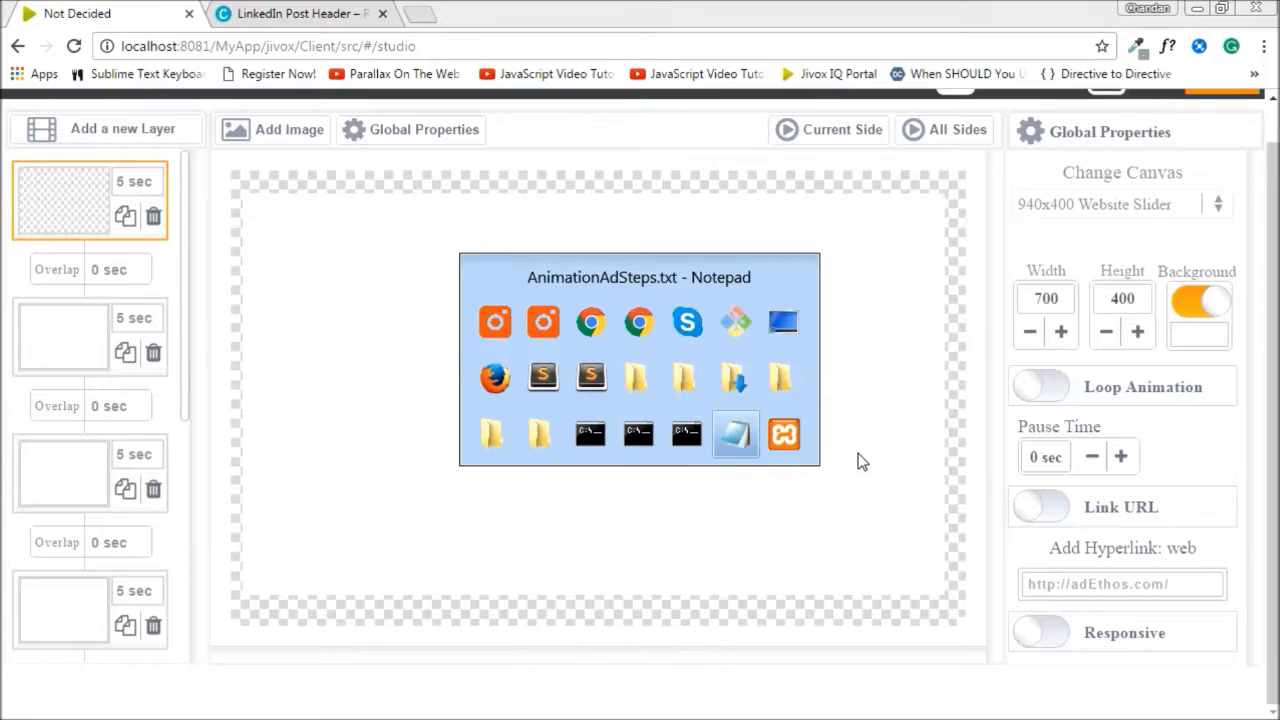
key("Return")
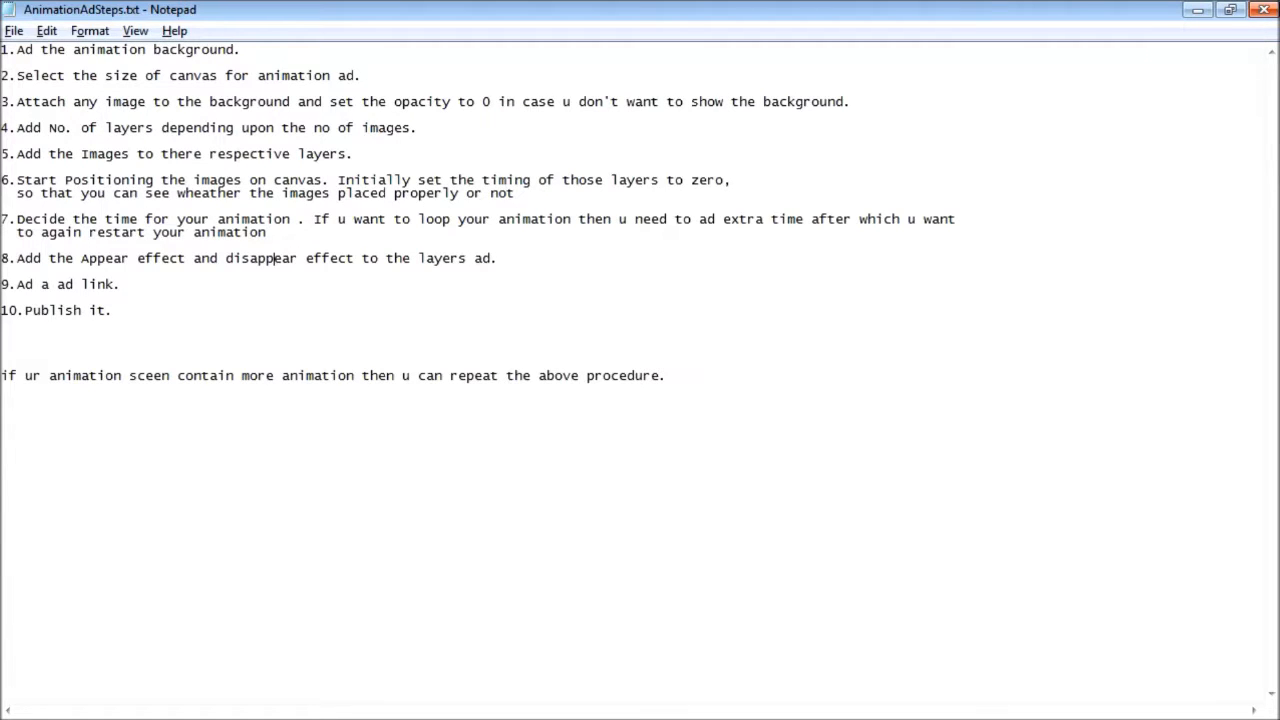
left_click_drag(354, 155, 2, 155)
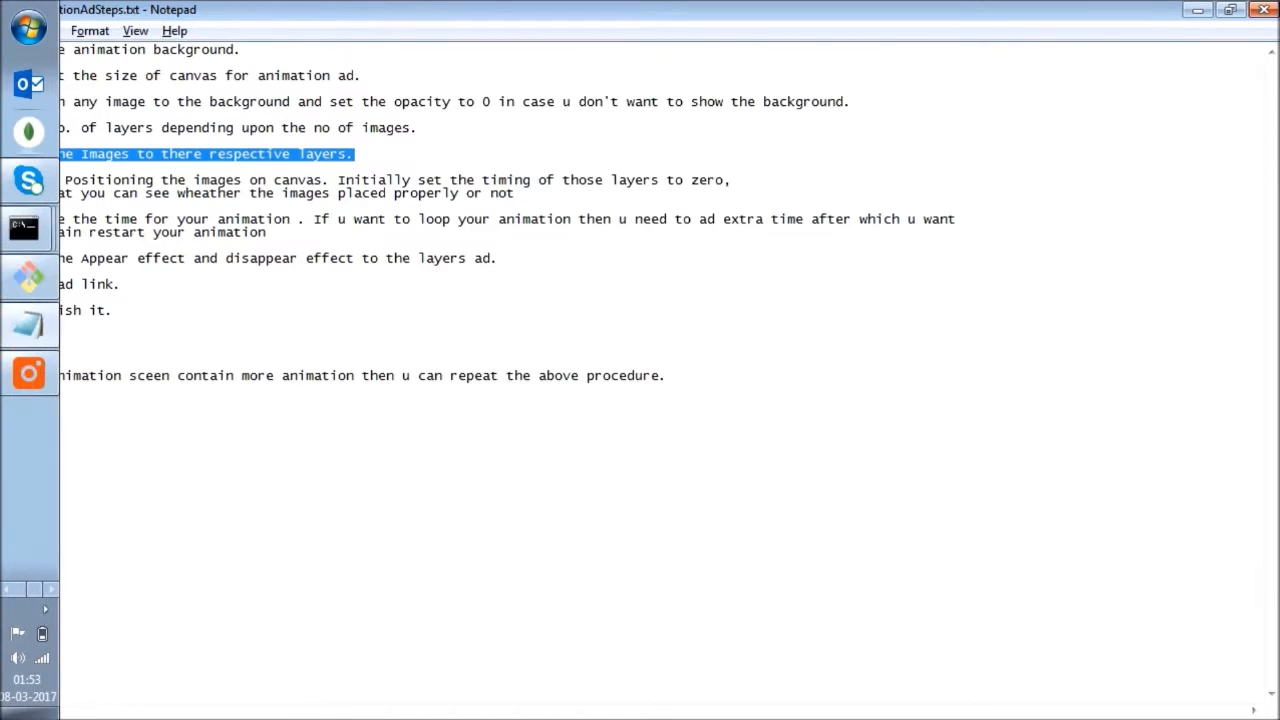
- Switch back to adEthos in Chrome and add the iPhone image from the category to the second layer
key("alt+Tab")
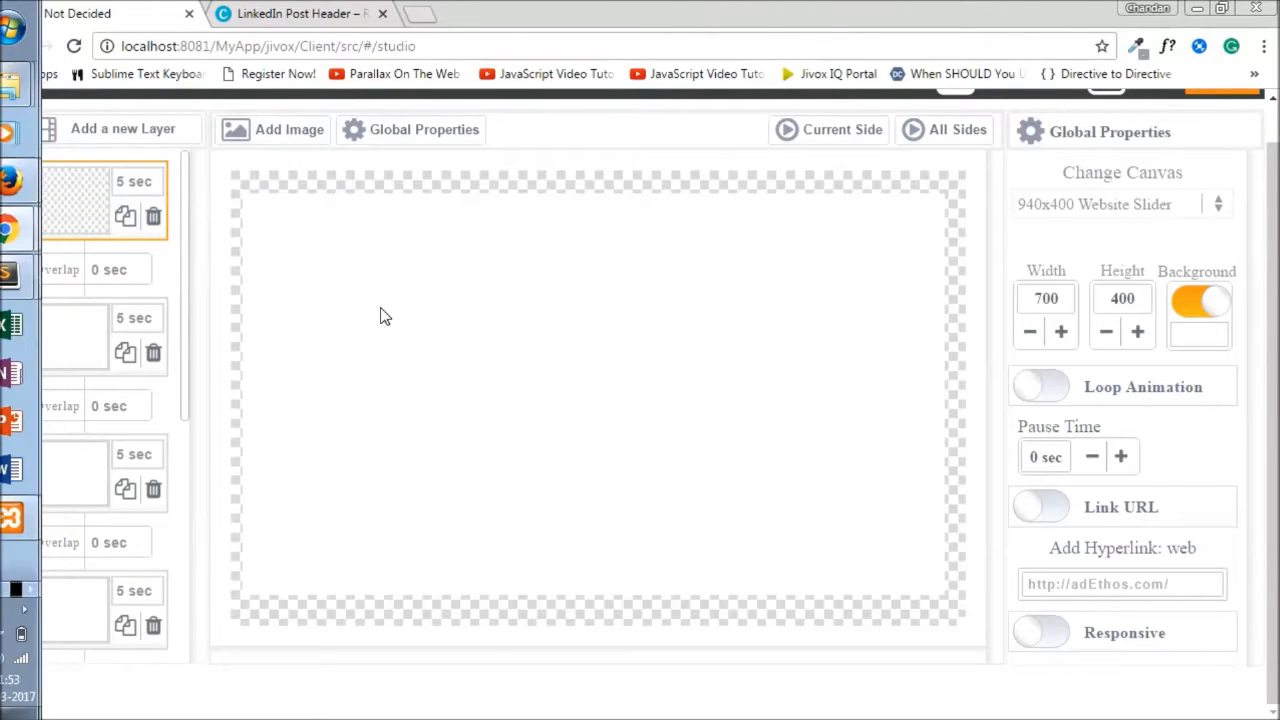
scroll(127, 317, "up", 1)
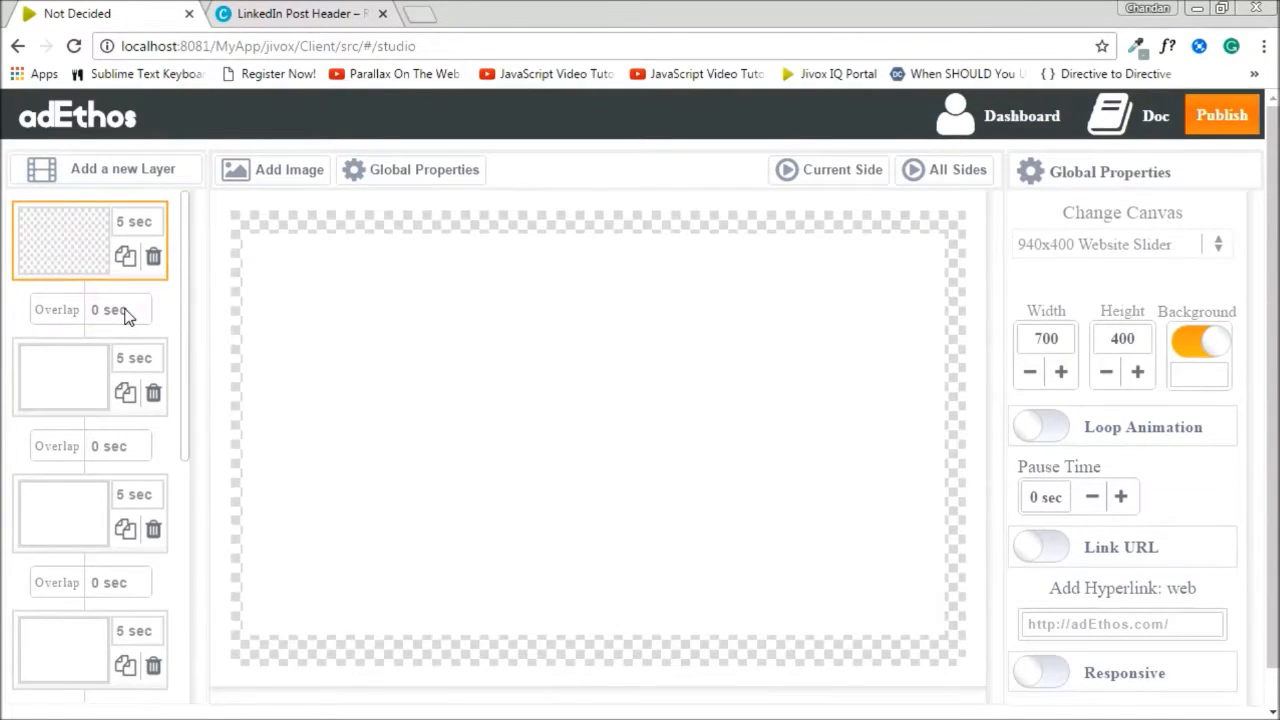
left_click(72, 396)
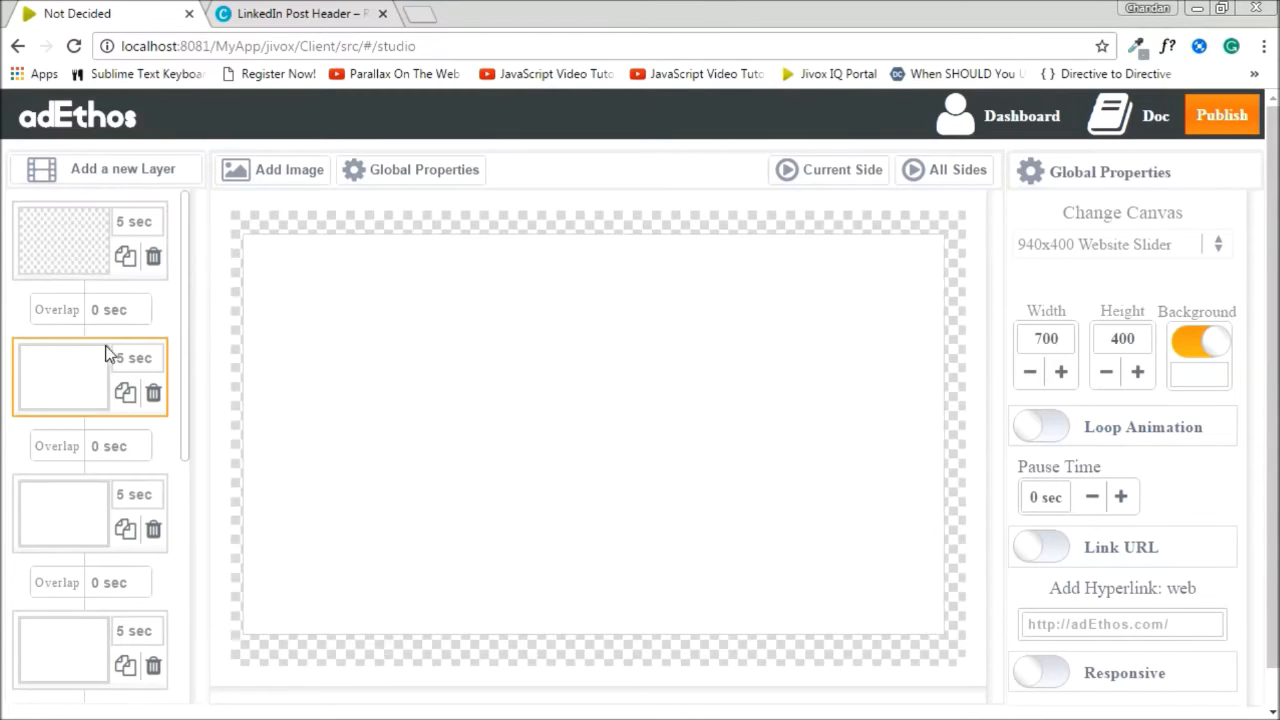
left_click(282, 172)
mouse_move(684, 528)
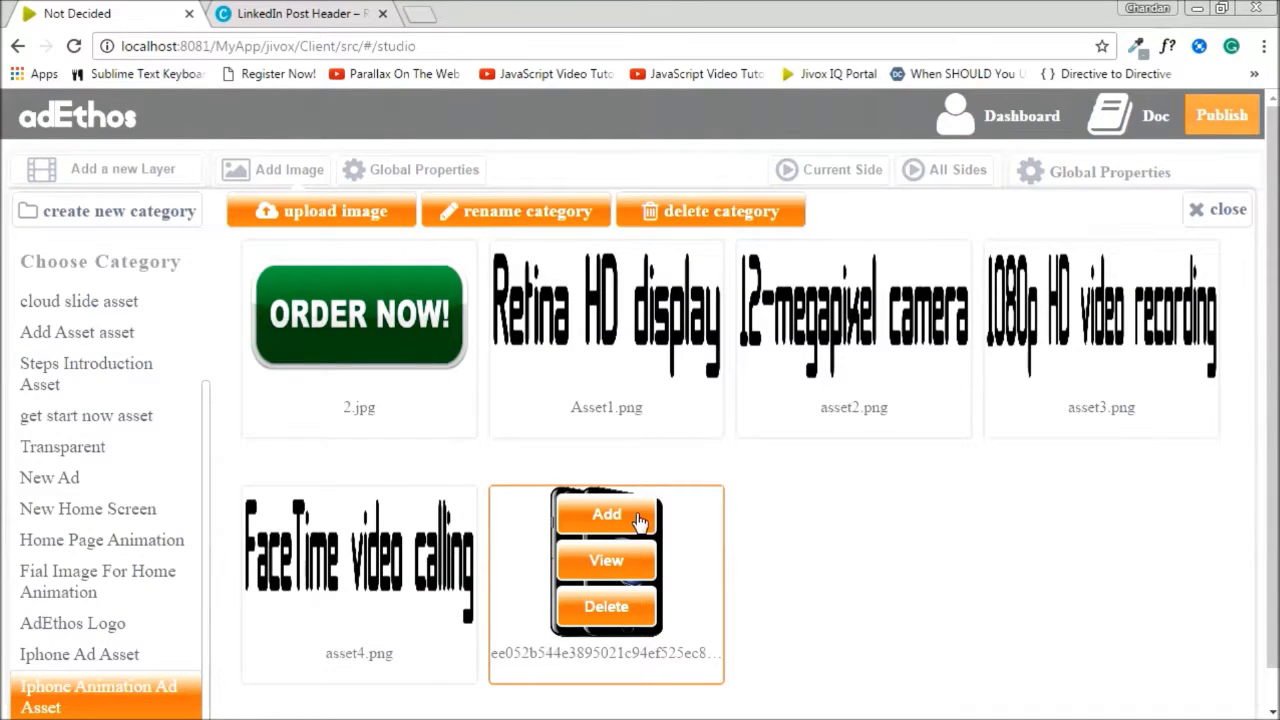
left_click(634, 515)
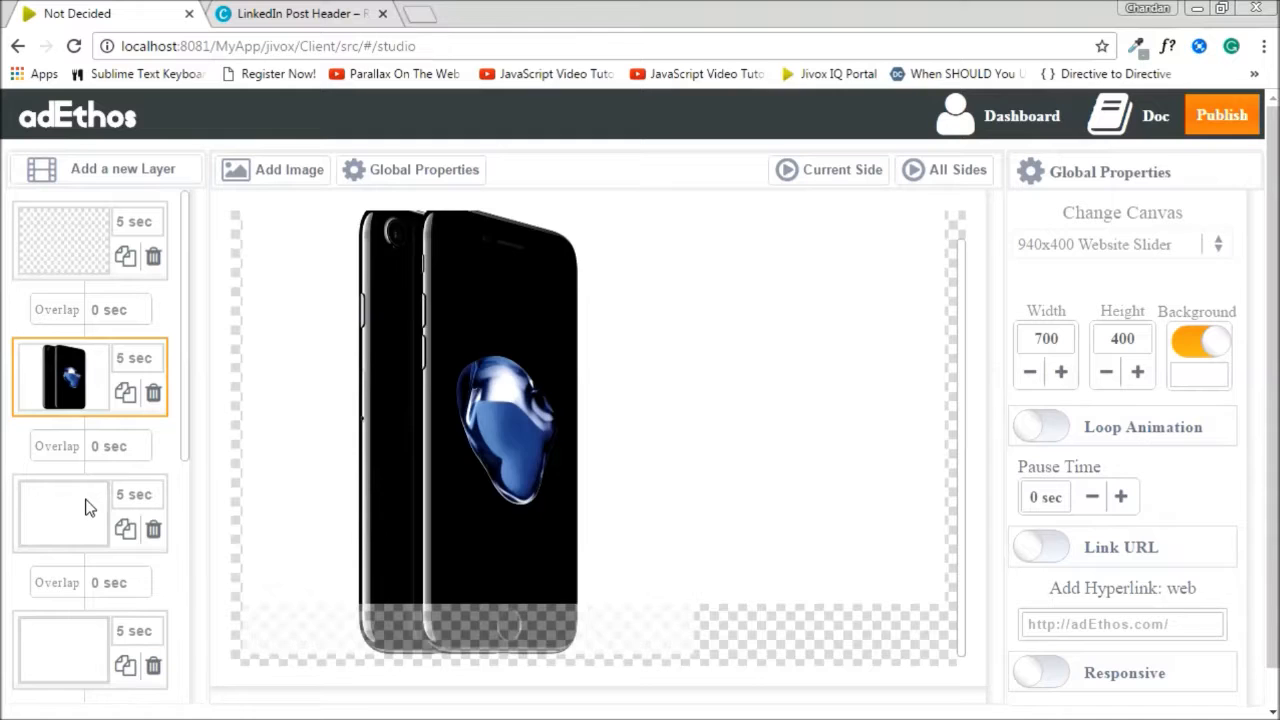
- Add Asset1.png, the "Retina HD display" text image, to the third layer
left_click(91, 508)
left_click(285, 176)
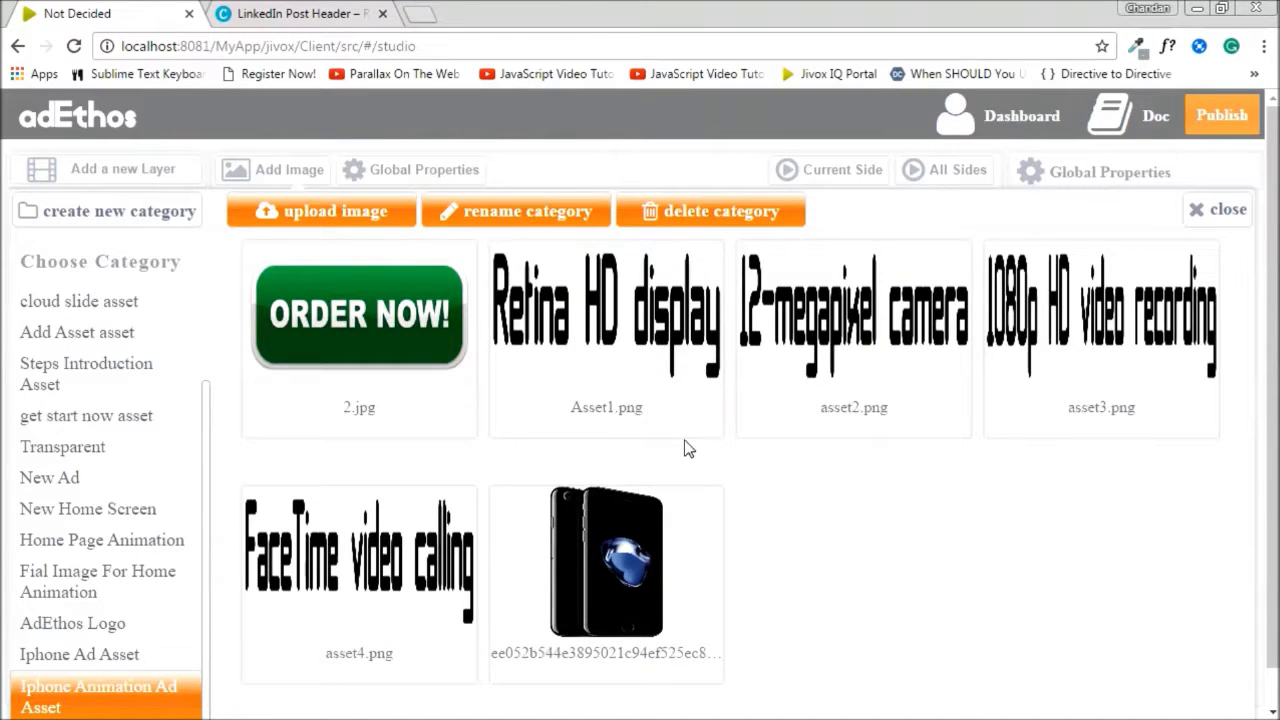
mouse_move(595, 320)
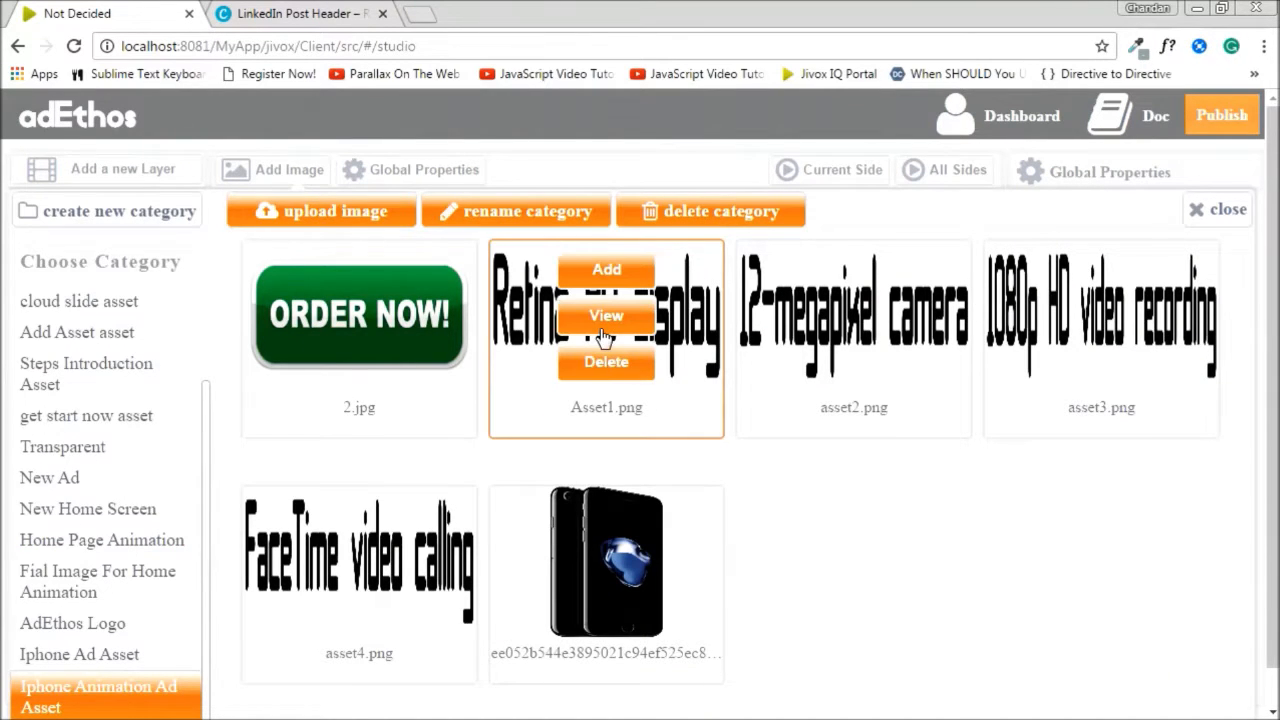
left_click(612, 274)
- Add asset2.png, the "12-megapixel camera" text image, to the fourth layer
scroll(128, 424, "down", 3)
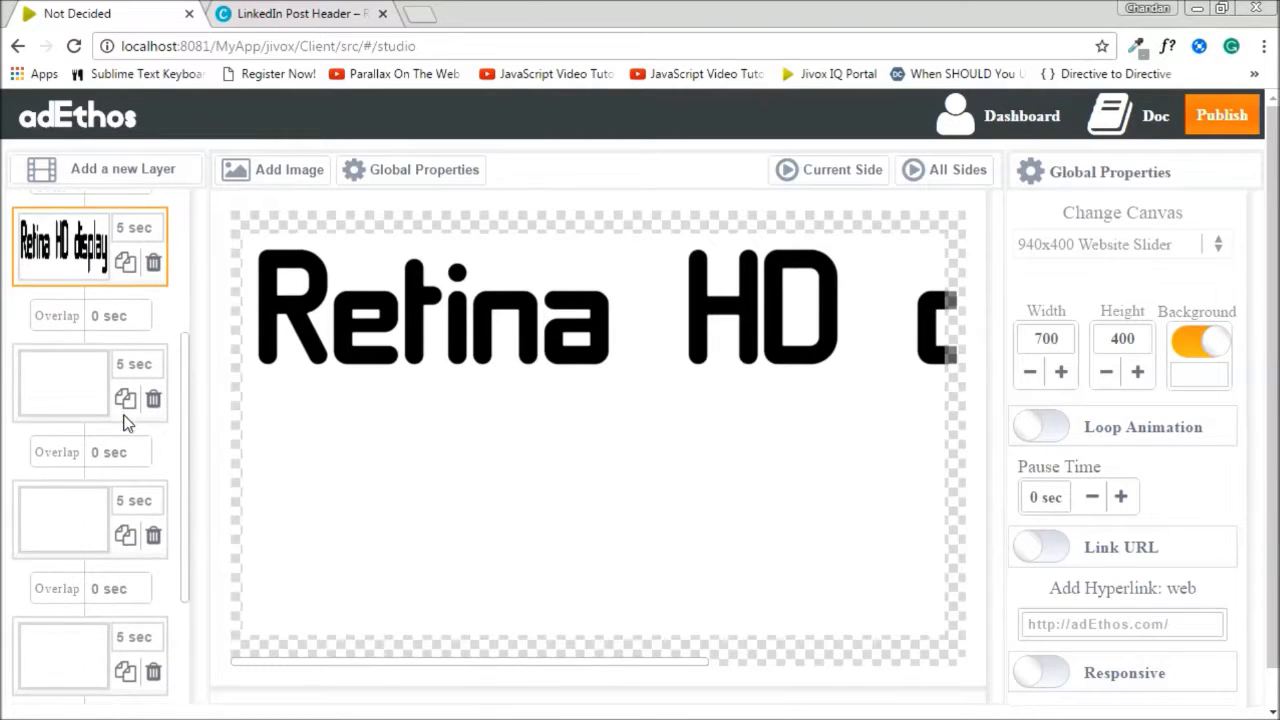
left_click(85, 420)
left_click(304, 172)
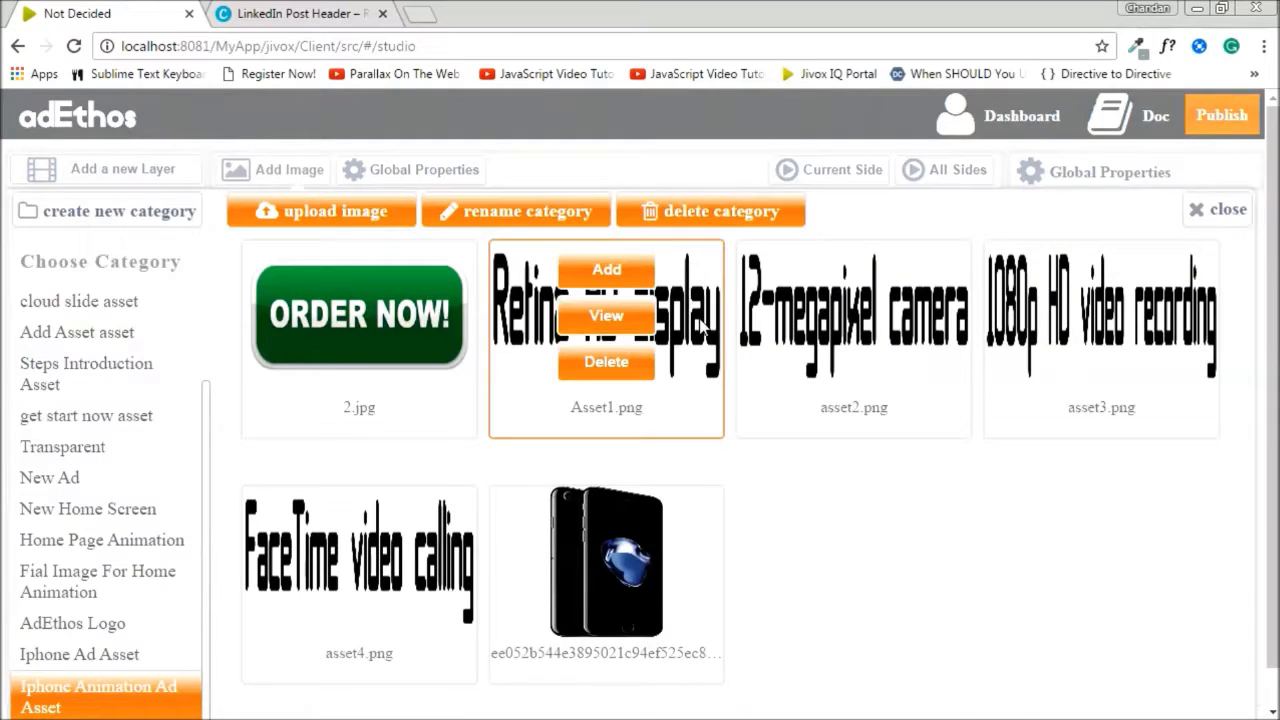
left_click(816, 274)
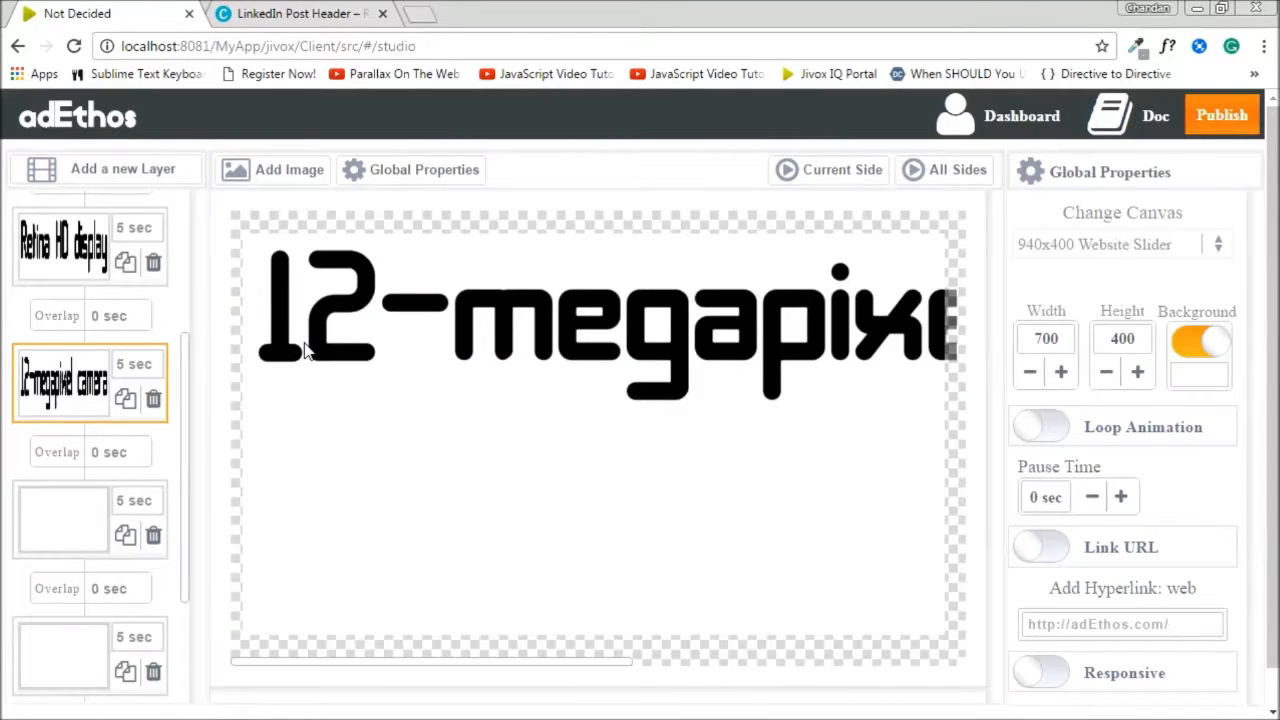
- Add asset3.png, the "1080p HD video recording" text image, to the fifth layer
scroll(98, 402, "down", 1)
left_click(79, 445)
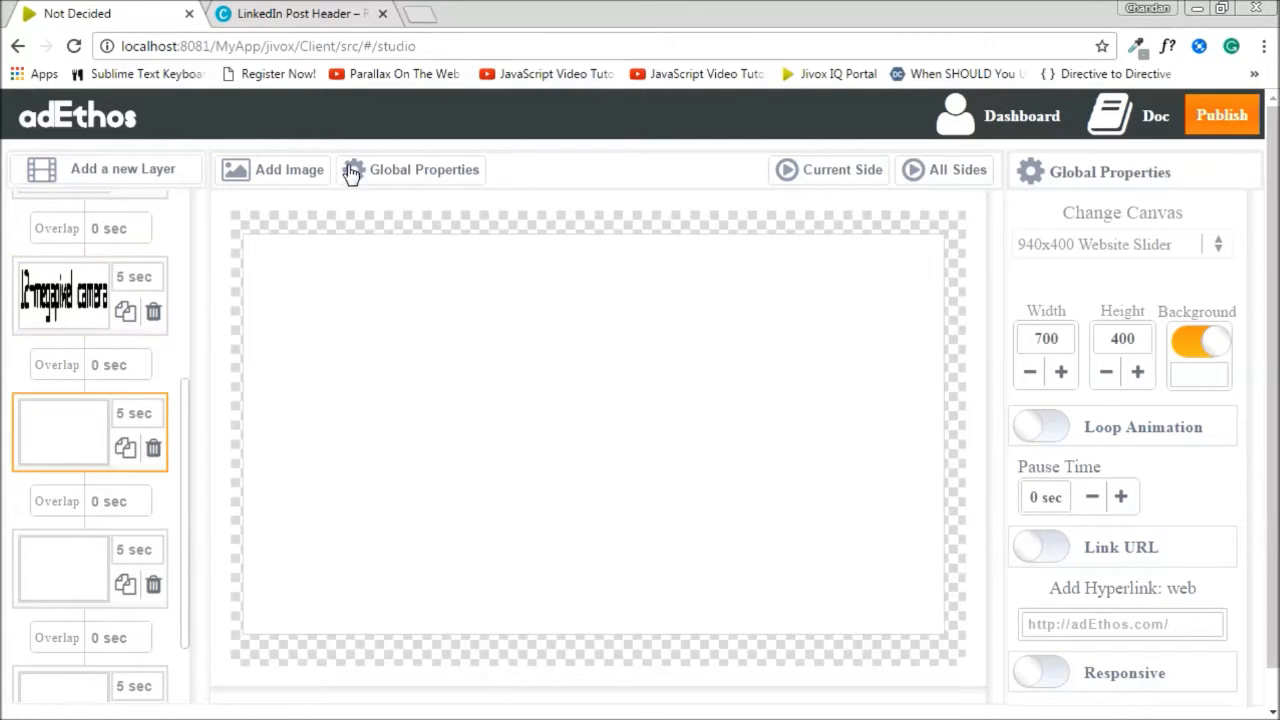
left_click(312, 172)
mouse_move(1135, 302)
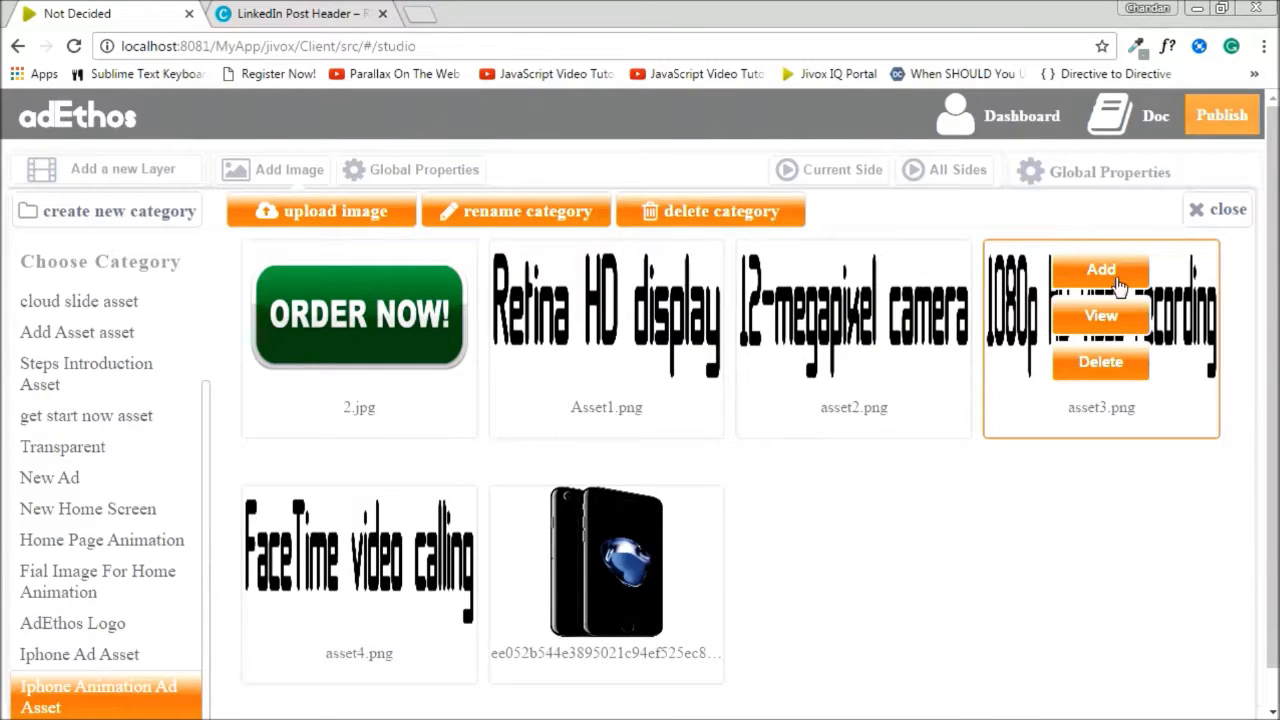
left_click(1112, 276)
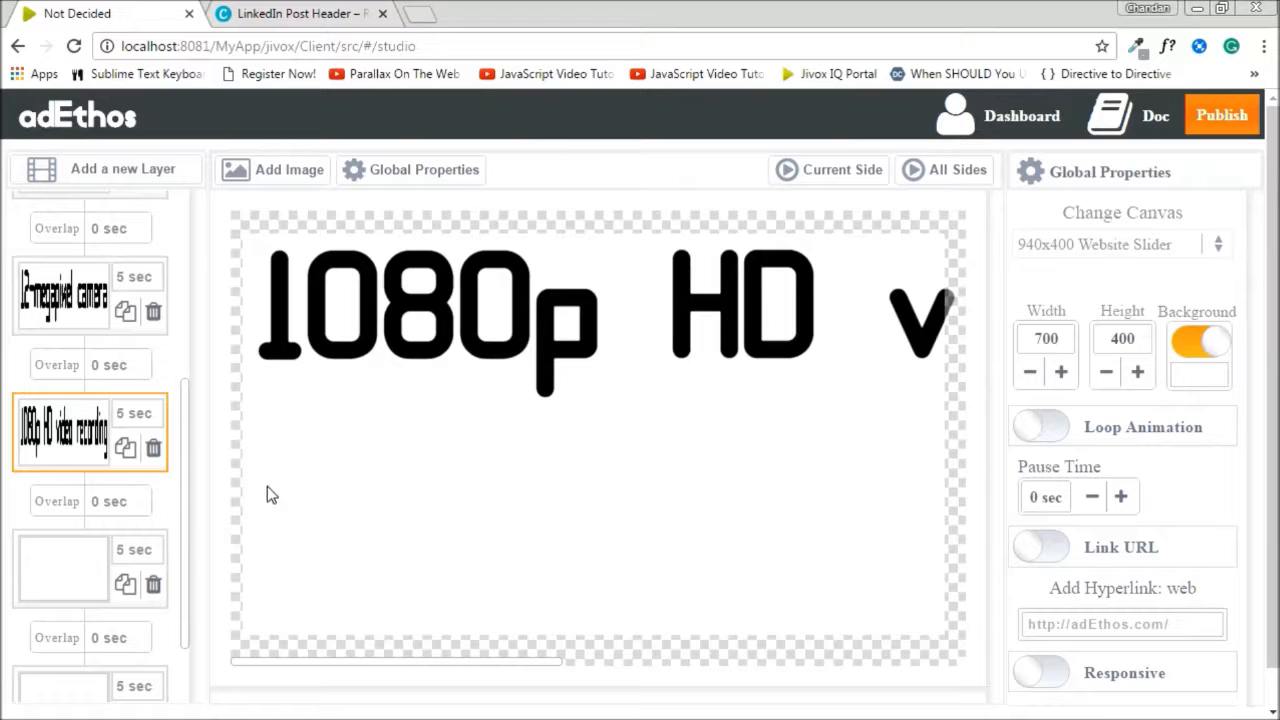
- Add asset4.png, the "FaceTime video calling" text image, to the sixth layer
left_click(62, 569)
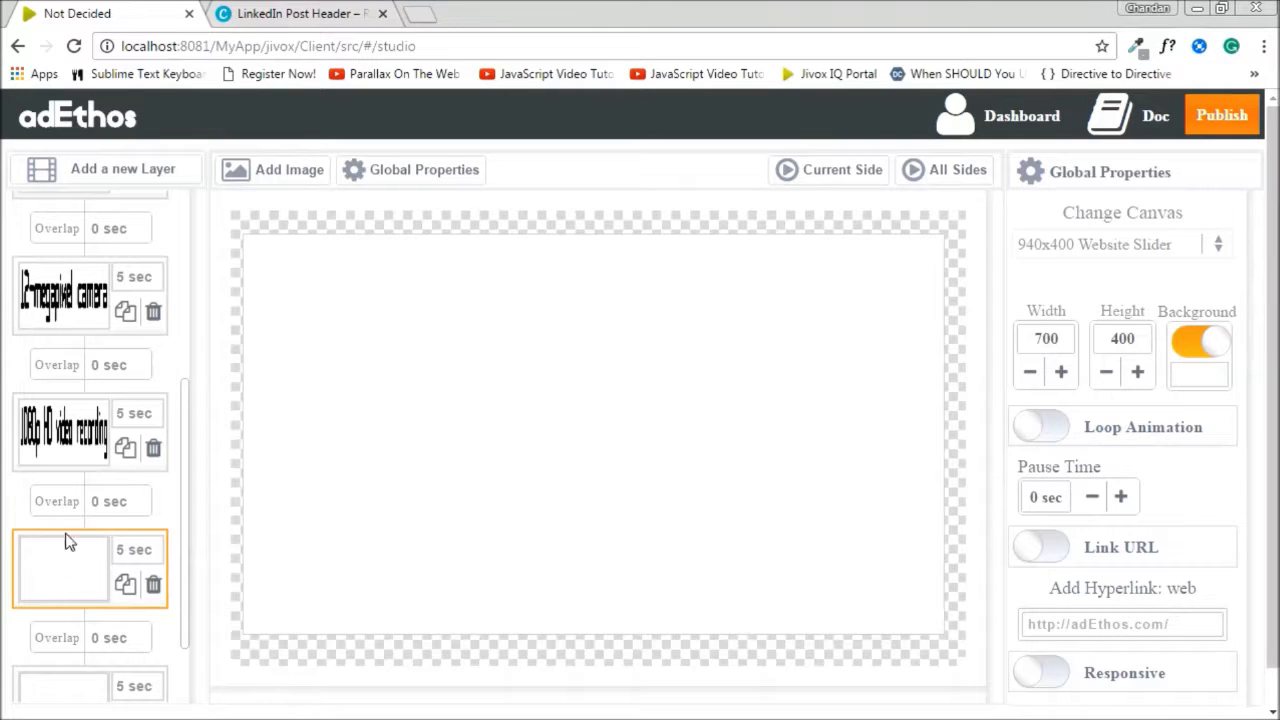
left_click(288, 169)
left_click(383, 516)
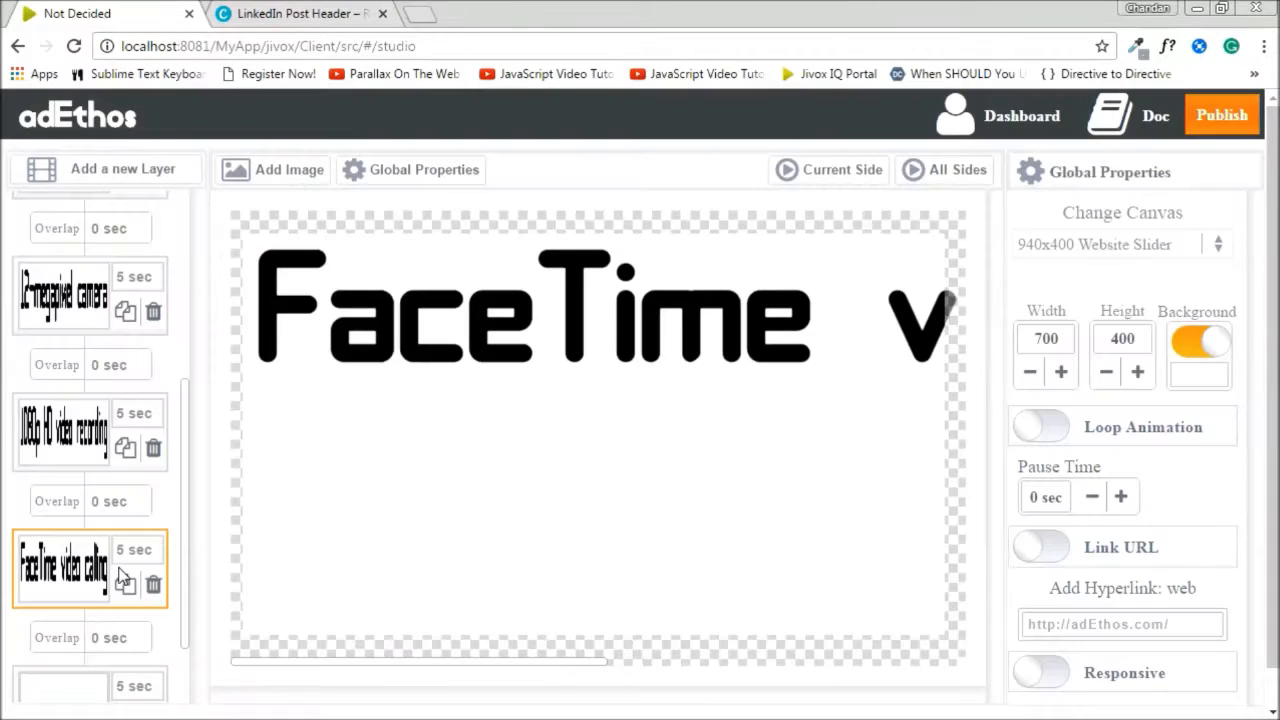
- Add 2.jpg, the green "ORDER NOW!" button image, to the last layer
left_click(80, 604)
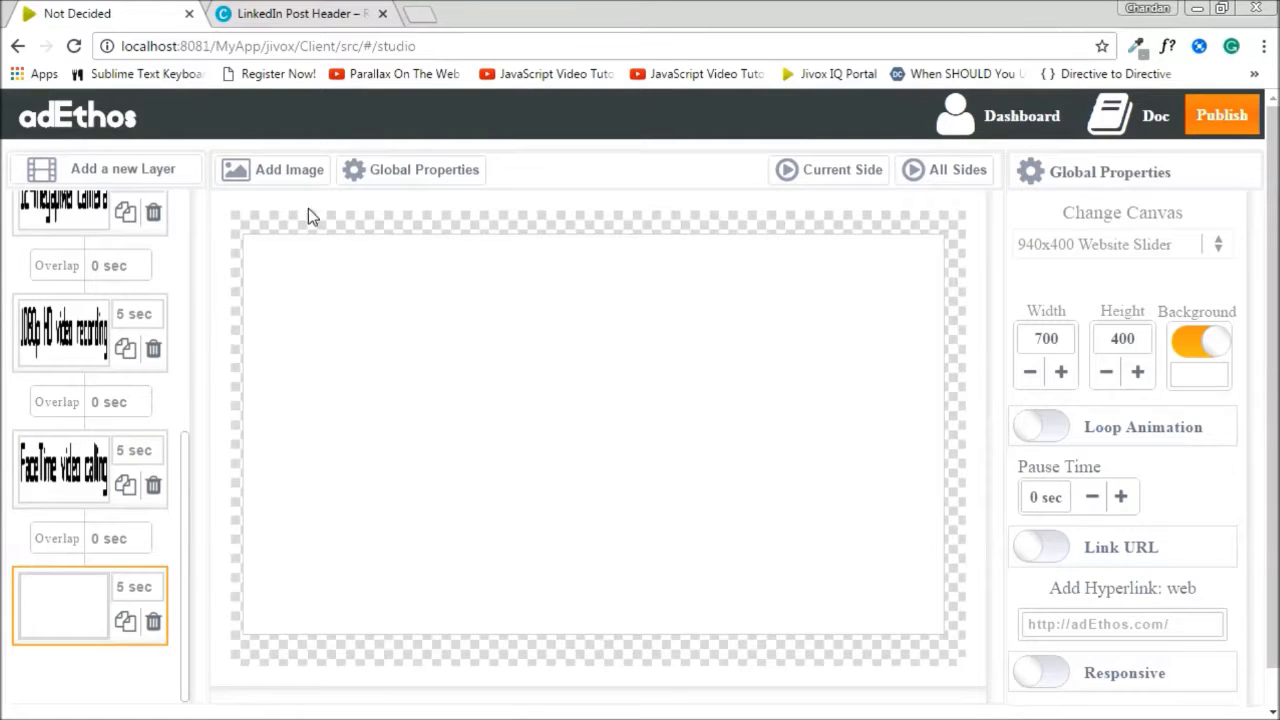
left_click(290, 172)
left_click(373, 282)
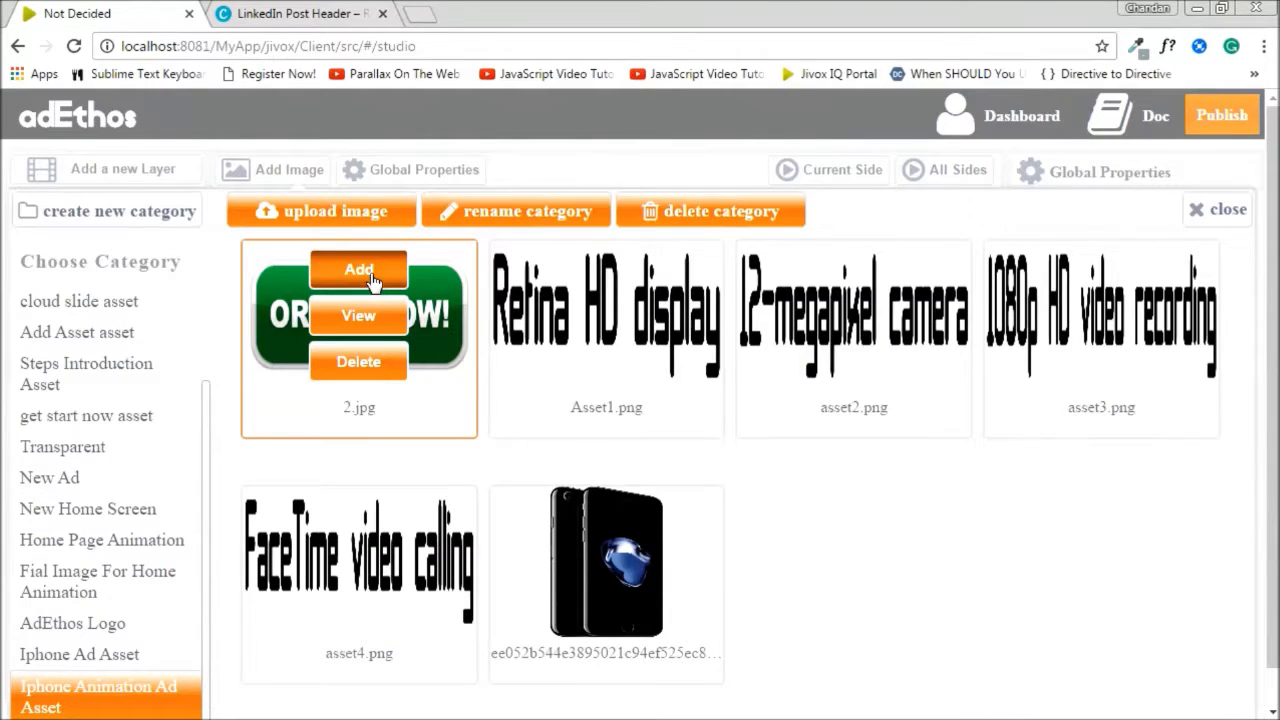
scroll(145, 480, "up", 5)
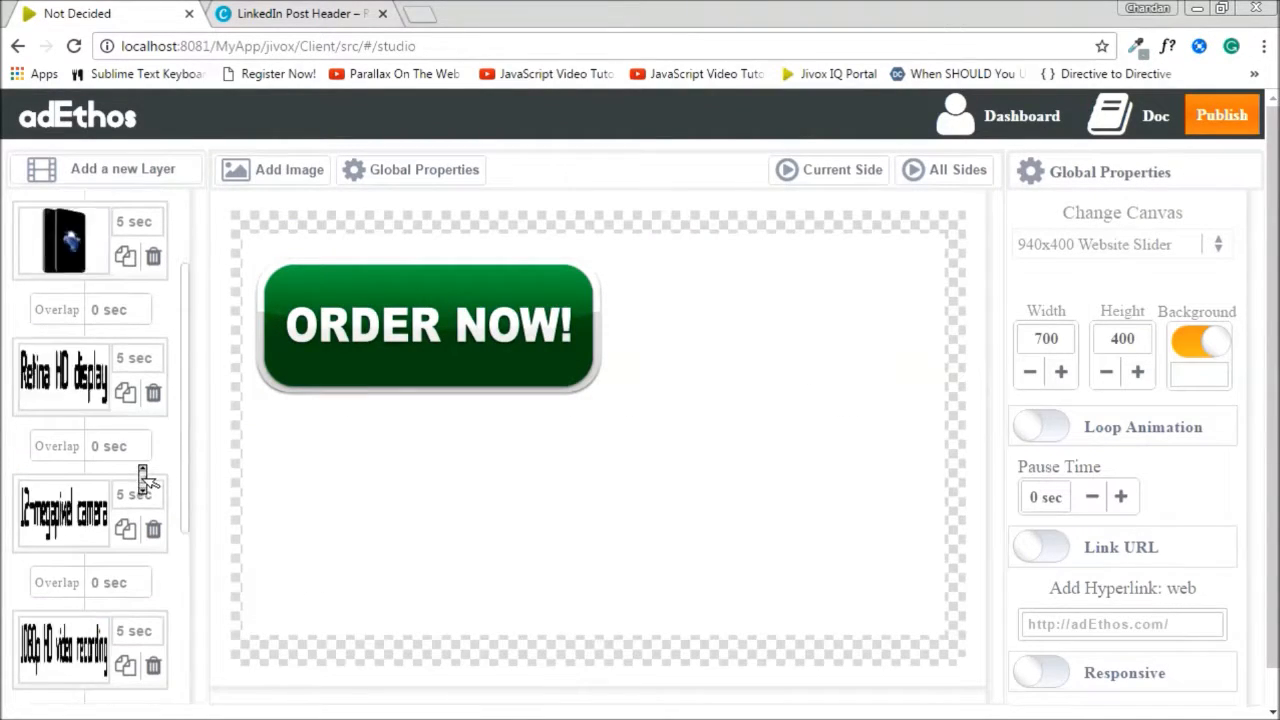
- Highlight step 6 about positioning the images on the canvas in the Notepad notes, and return to adEthos in Chrome
key("alt+Tab")
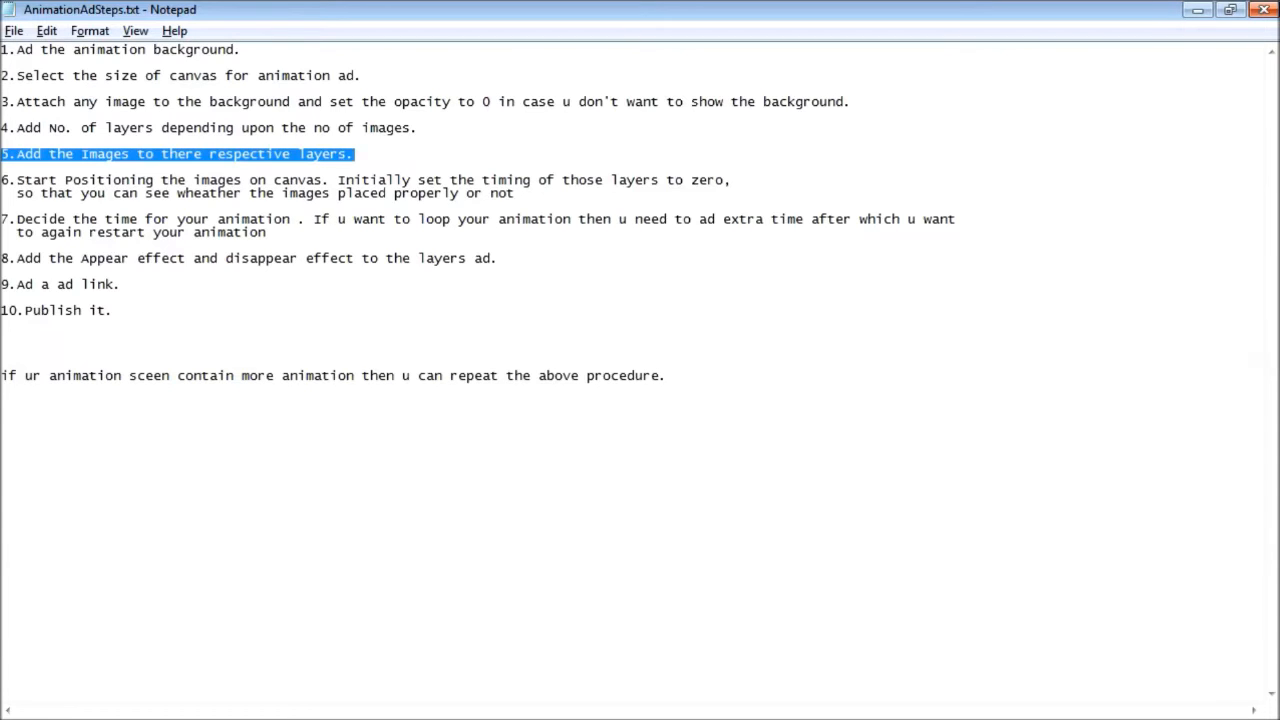
left_click_drag(515, 193, 10, 185)
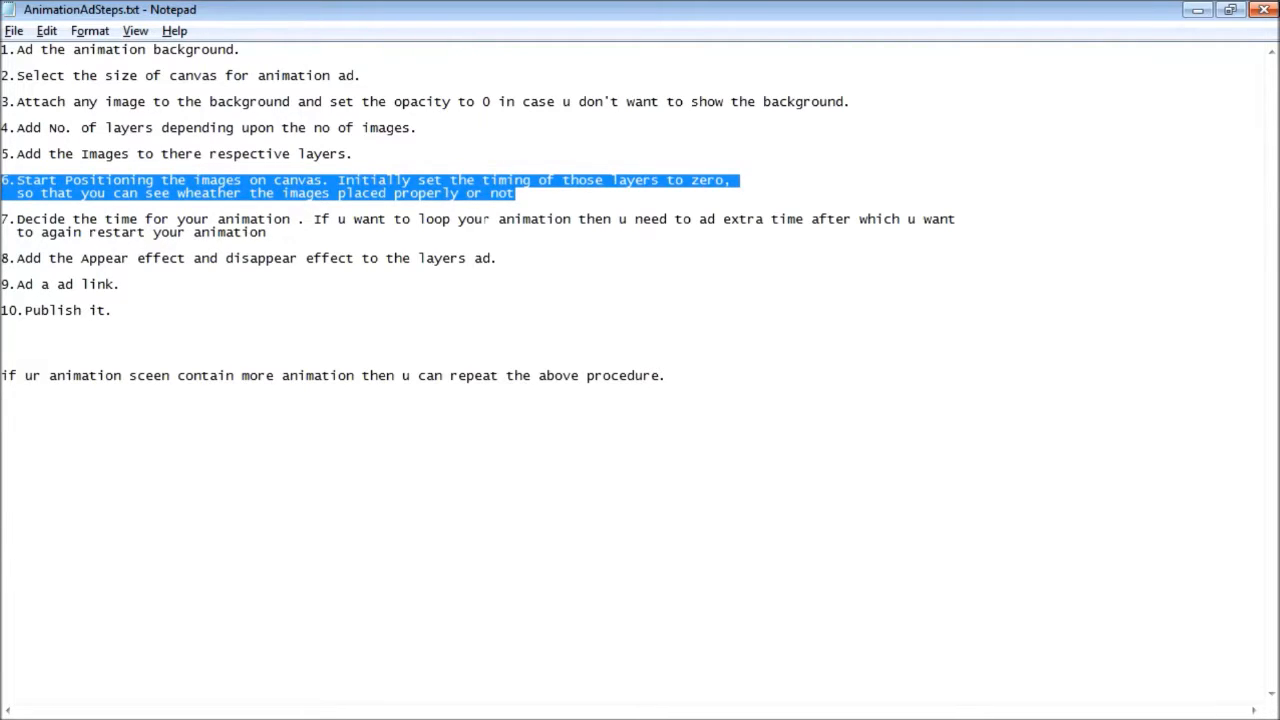
key("alt+Tab")
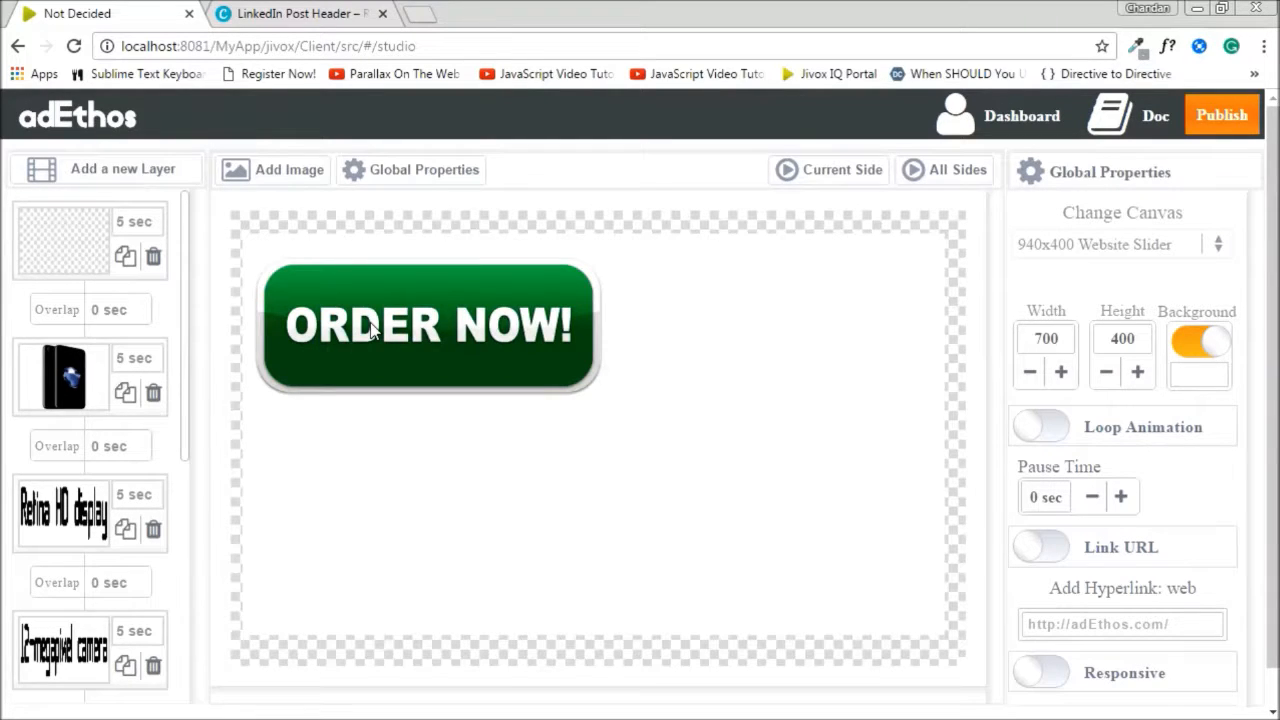
- Select the iPhone image in the second layer and fit it to the canvas
left_click(70, 373)
left_click(474, 434)
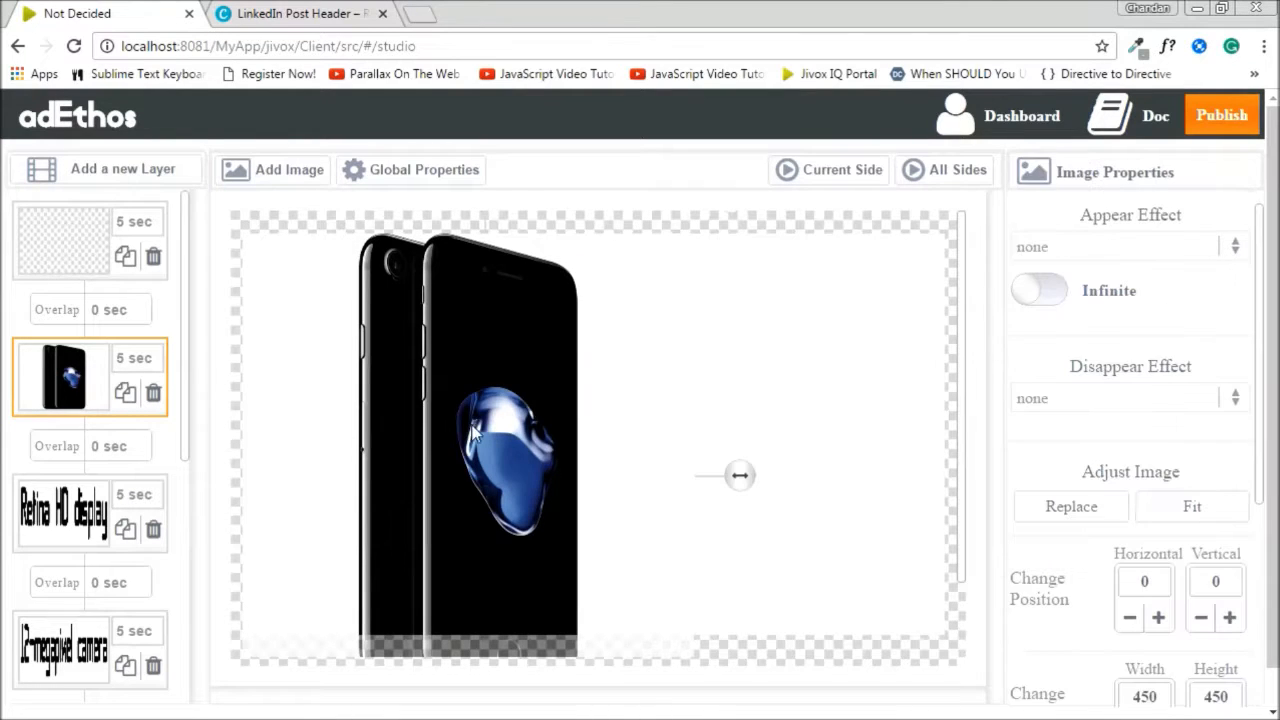
left_click(1184, 512)
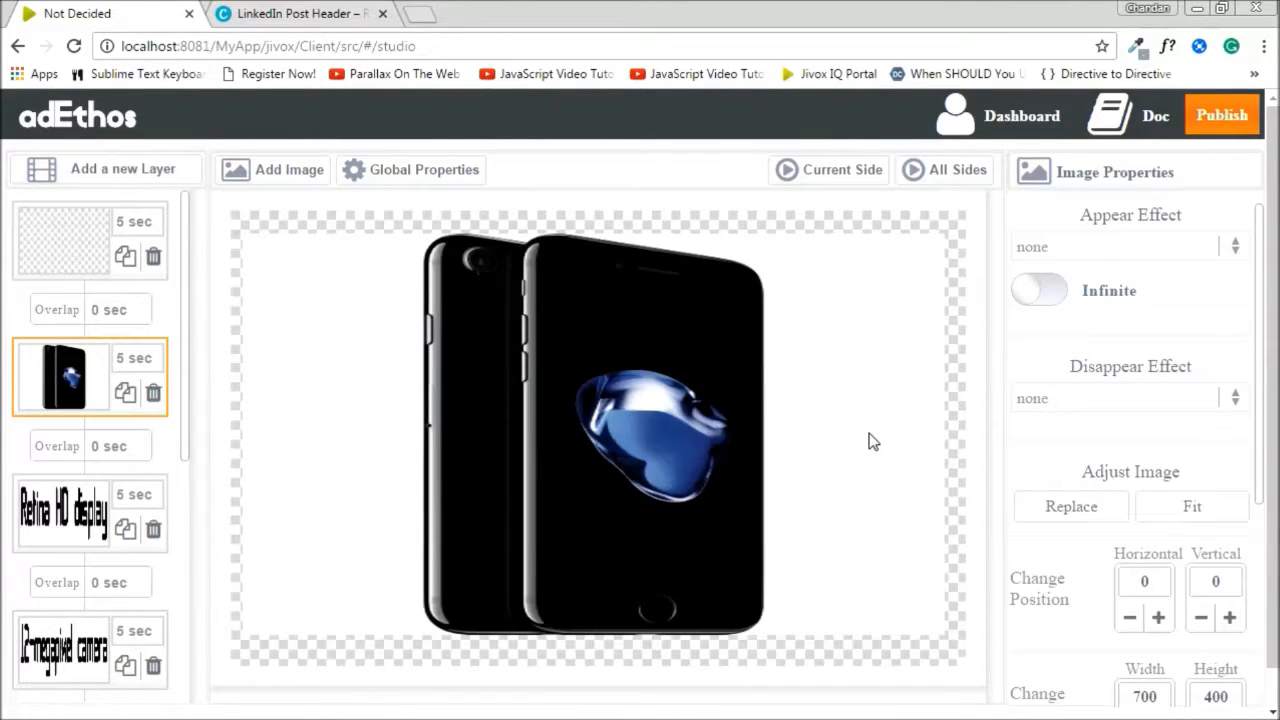
- Narrow the iPhone image to about 282 px wide and shift it to about 13 horizontally and -1 vertically
left_click_drag(886, 662, 936, 658)
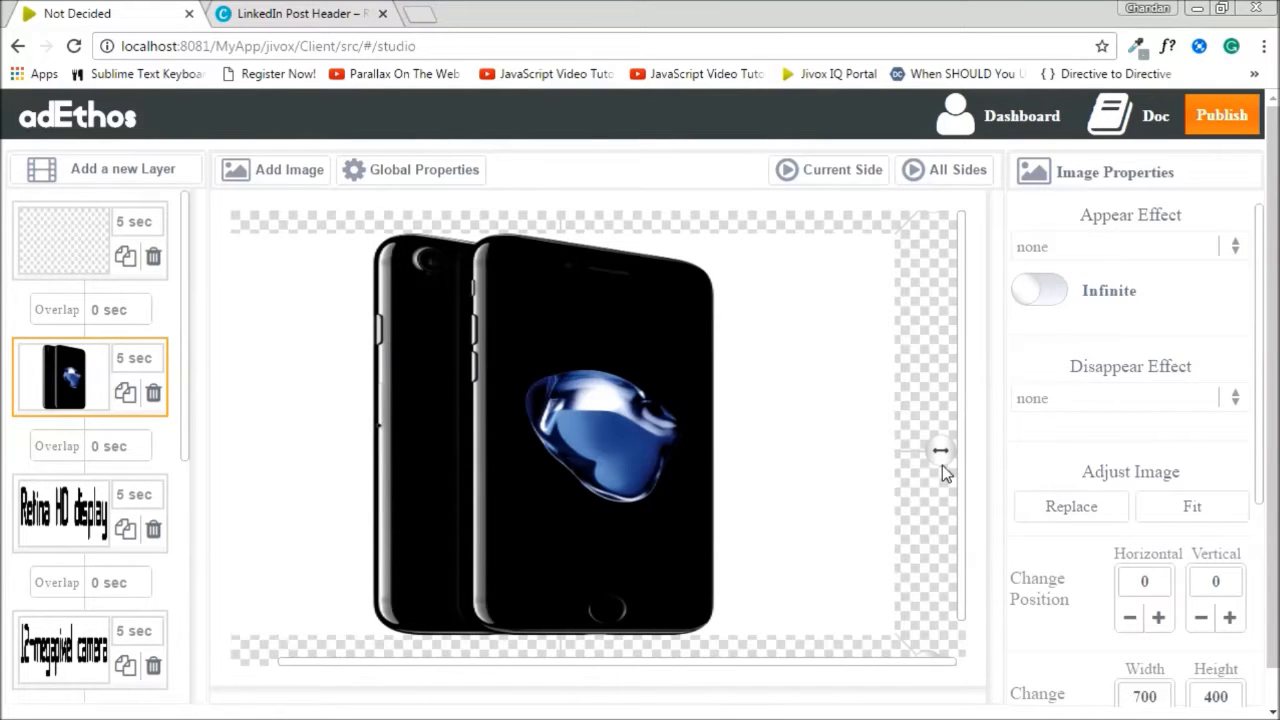
left_click_drag(941, 457, 833, 463)
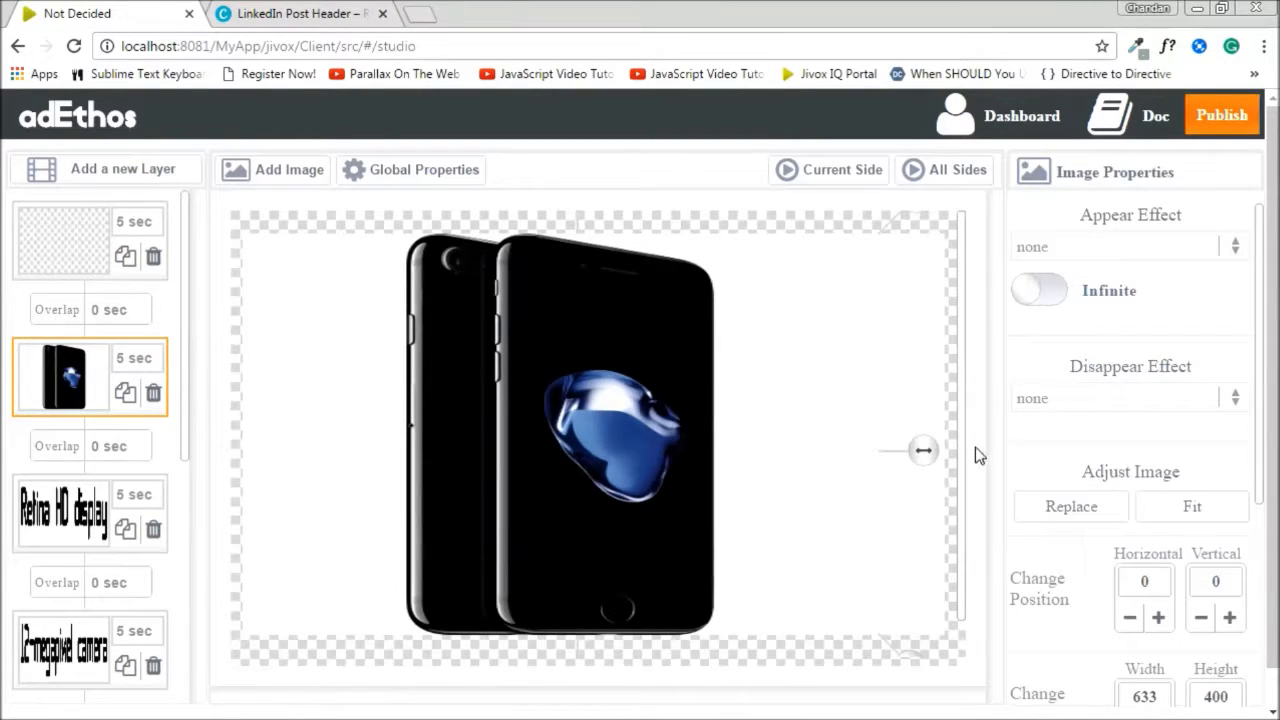
left_click_drag(923, 455, 437, 461)
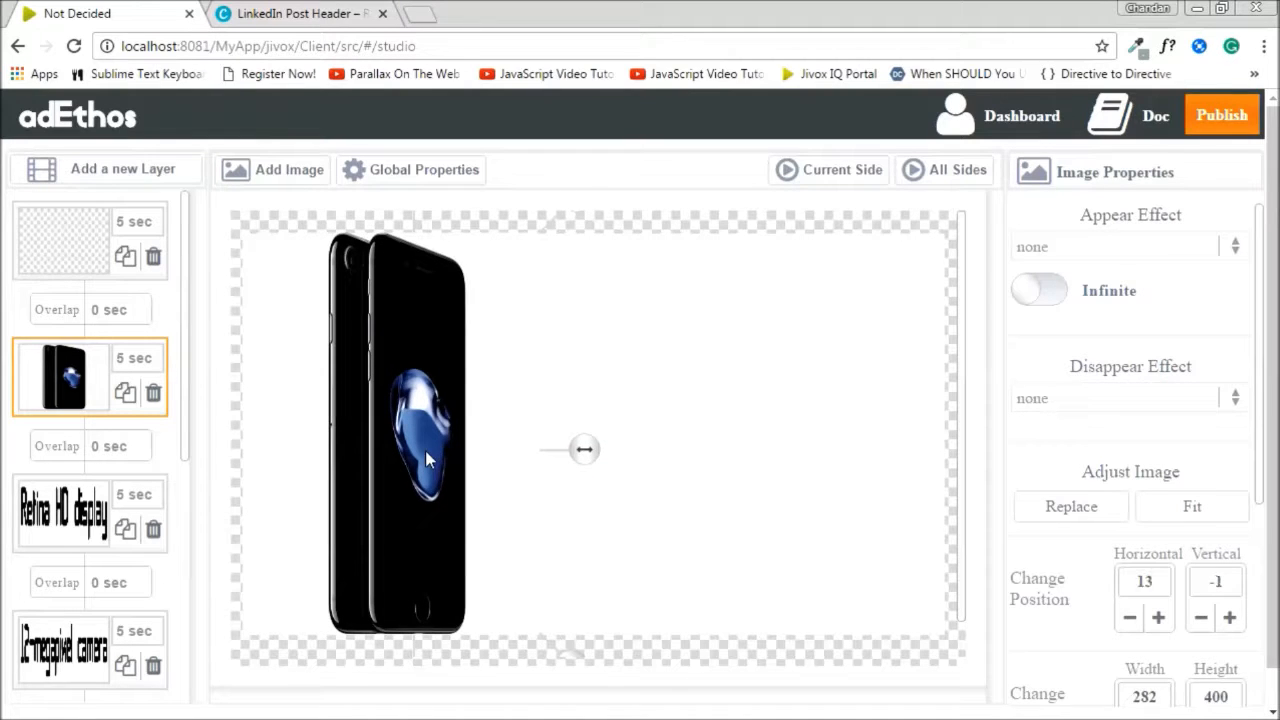
- Set the canvas background to a red colour of about Red 215, Green 45, Blue 62
left_click(430, 178)
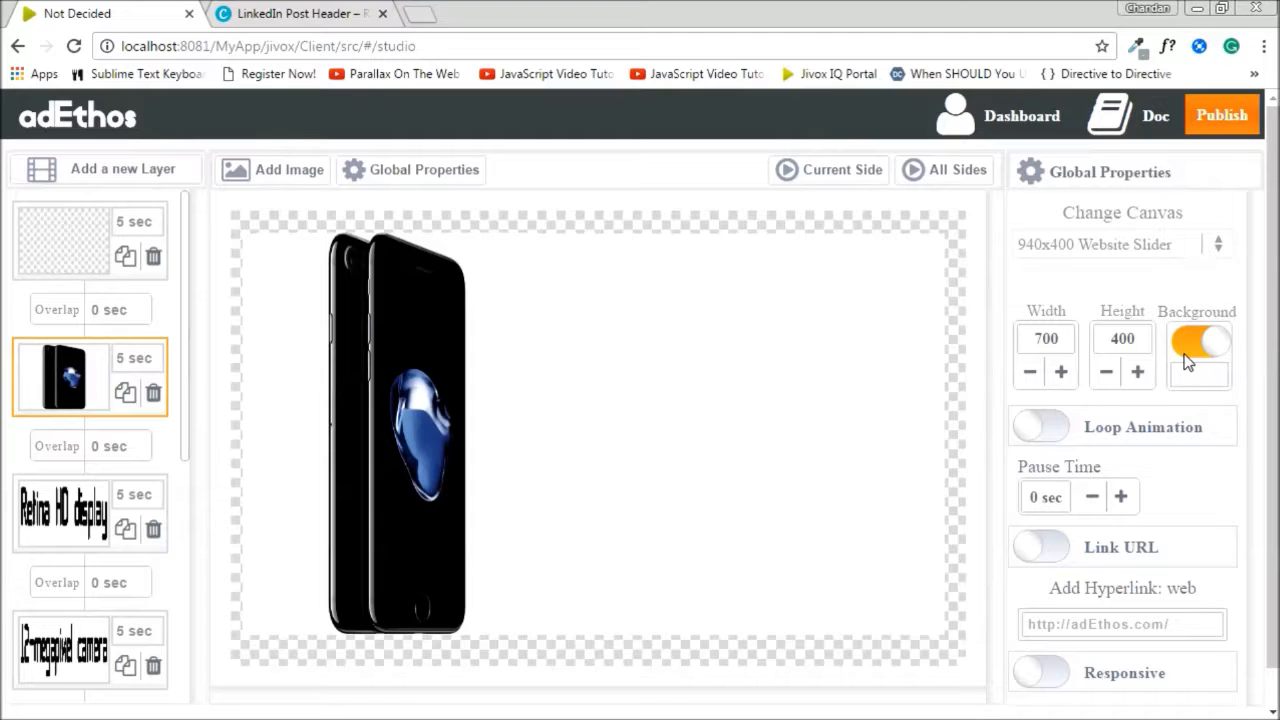
left_click(1203, 383)
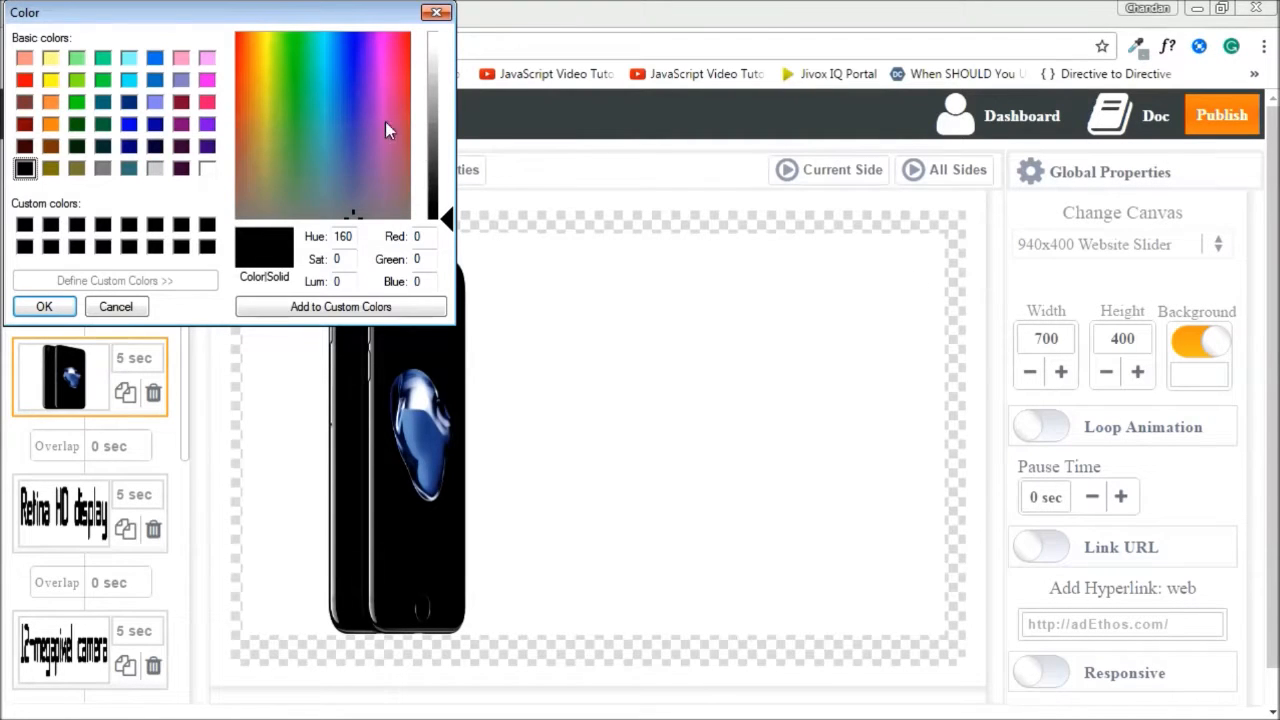
left_click(404, 92)
left_click(428, 124)
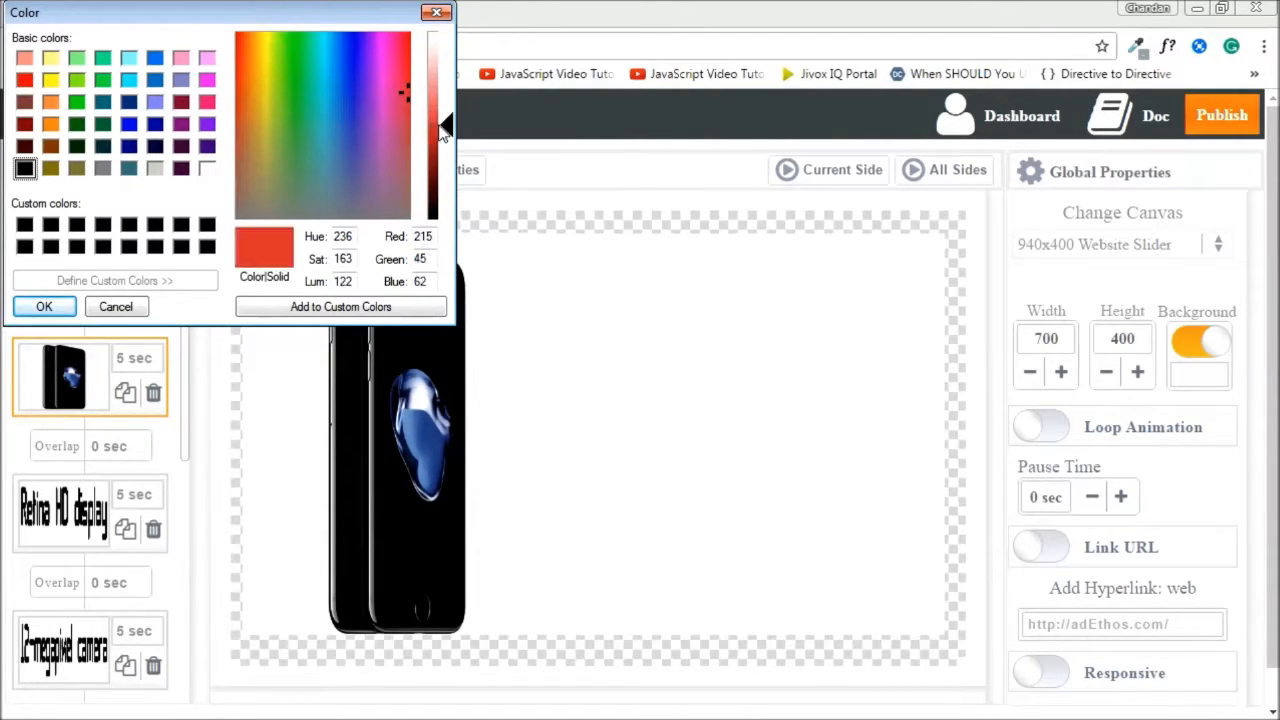
left_click(44, 307)
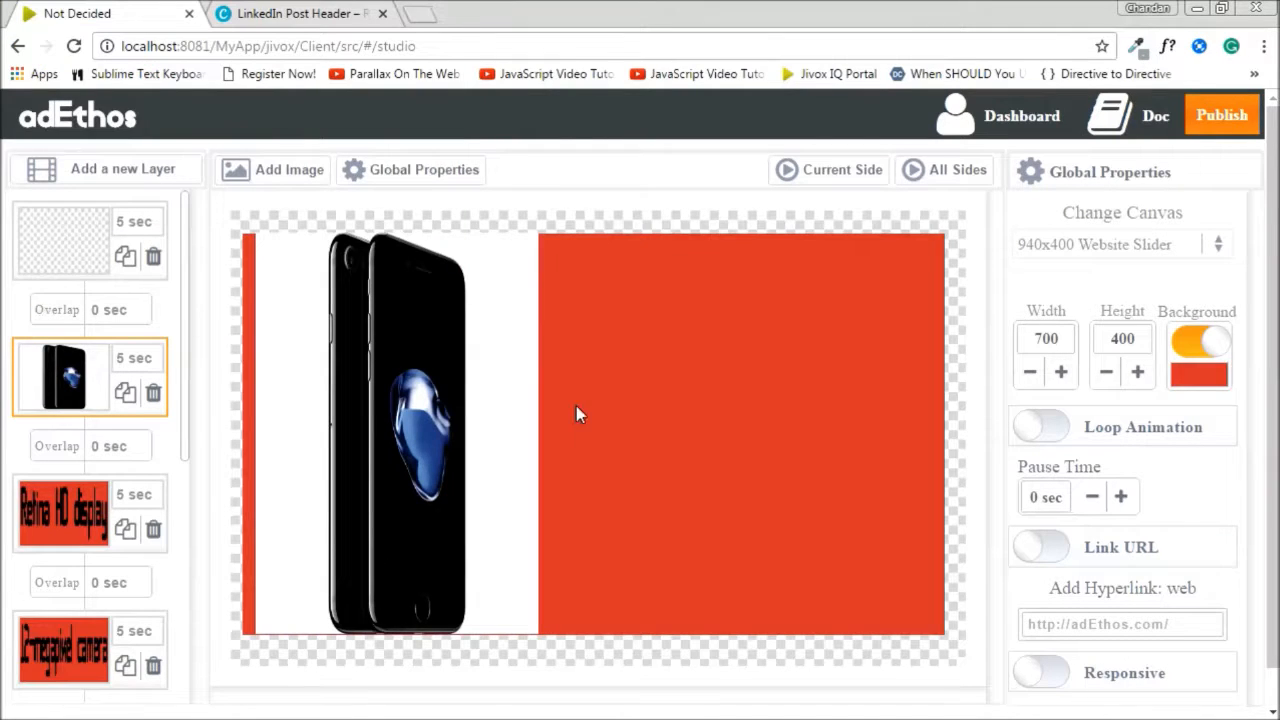
- Narrow the iPhone image to about 246 px wide and align it to the canvas's left edge at position 0, 0
left_click(520, 401)
left_click_drag(586, 449, 474, 450)
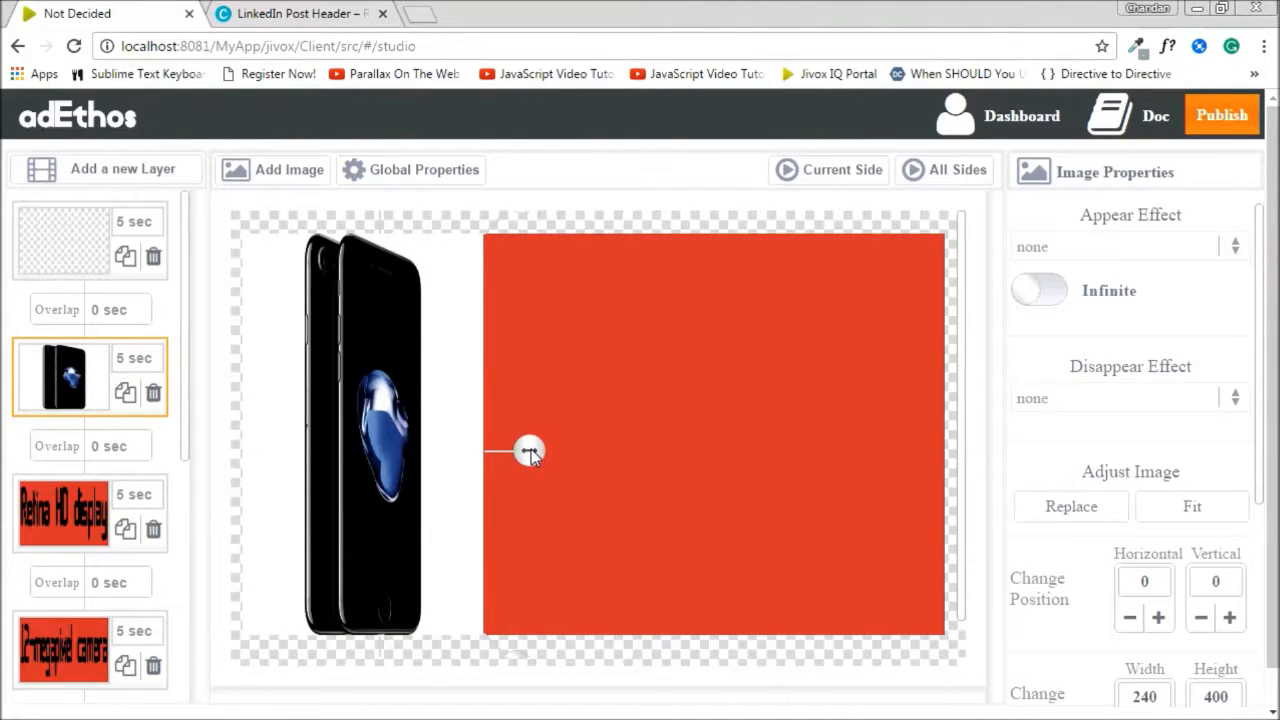
left_click_drag(529, 452, 536, 452)
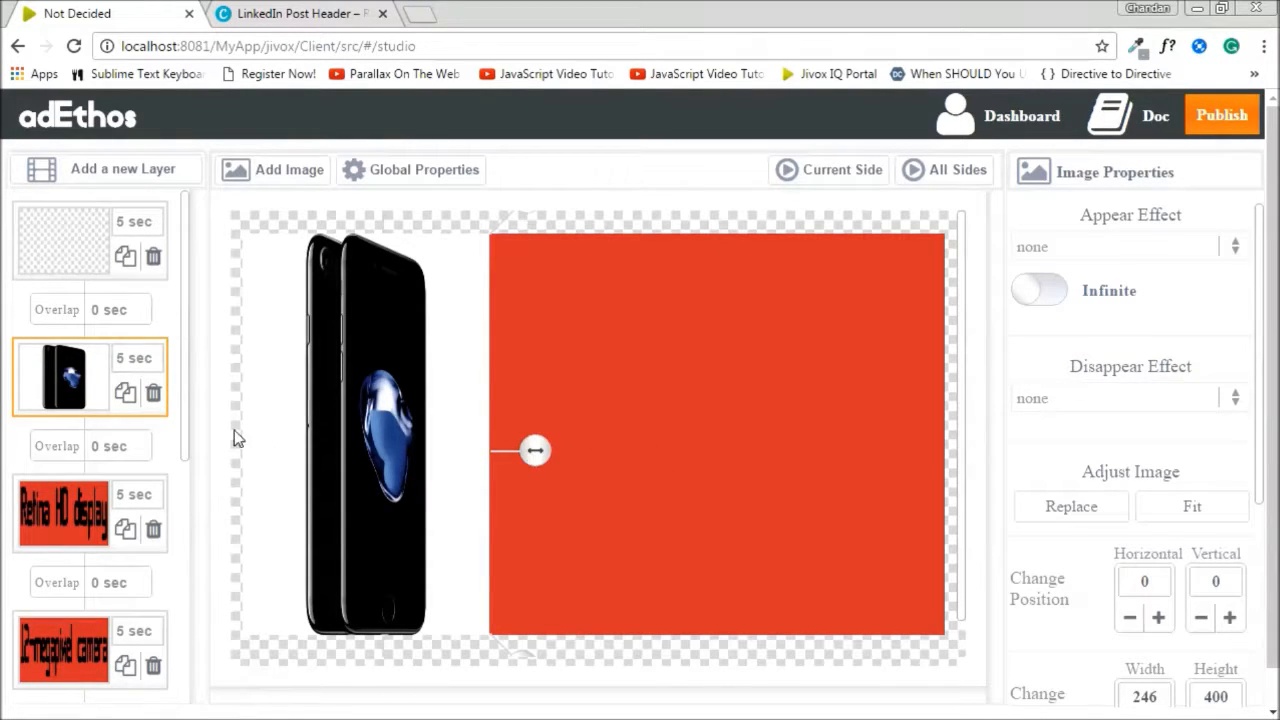
- Fit the "Retina HD display" image to the canvas and shrink it to about 386 × 81 px
left_click(61, 512)
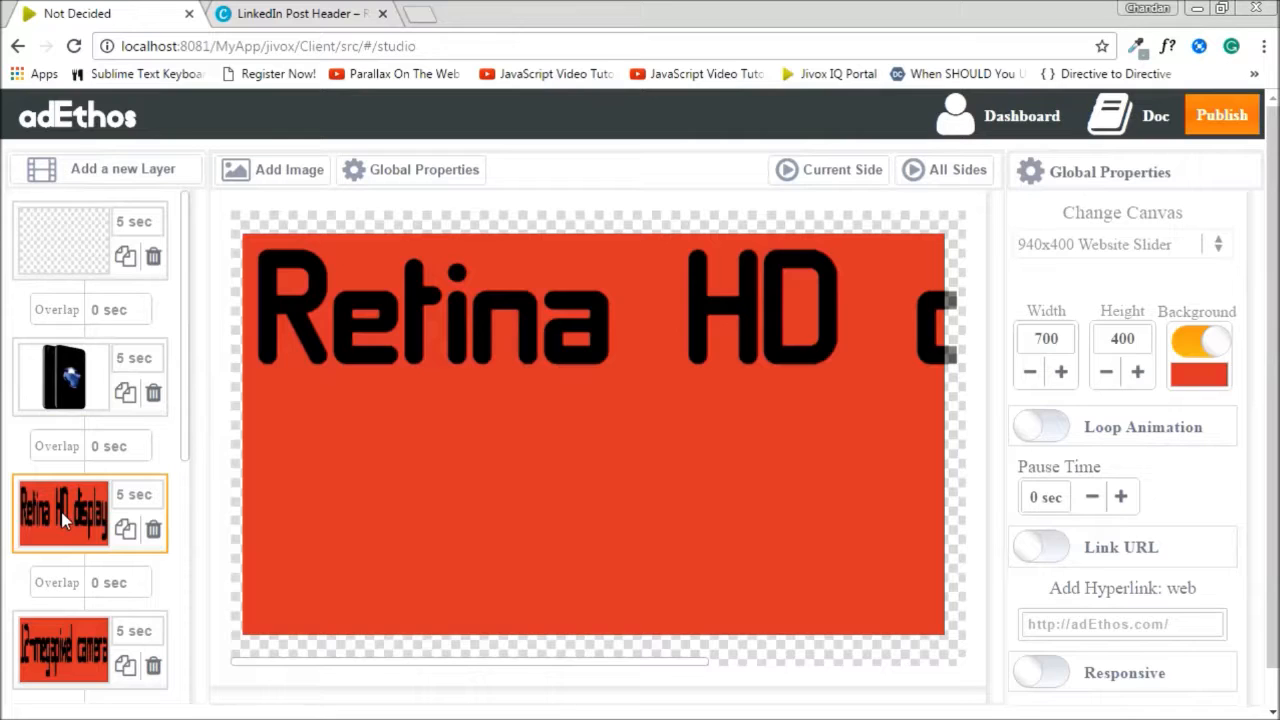
left_click(376, 378)
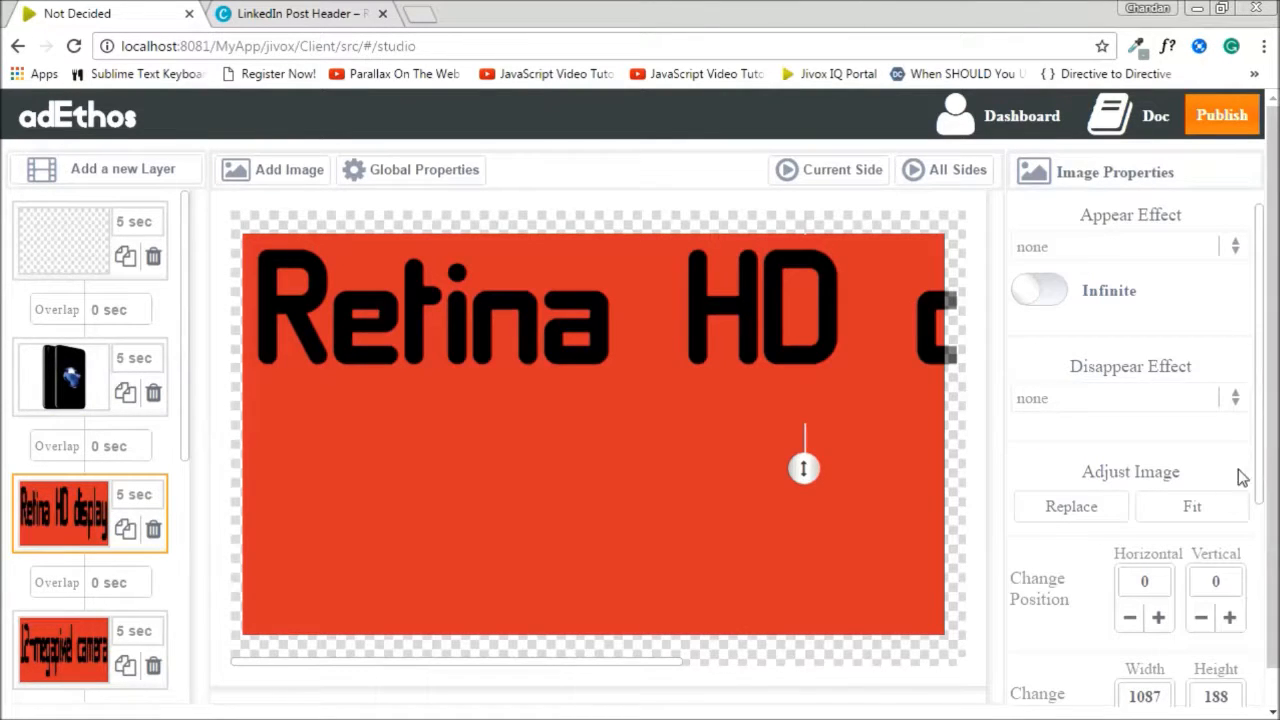
left_click(1192, 507)
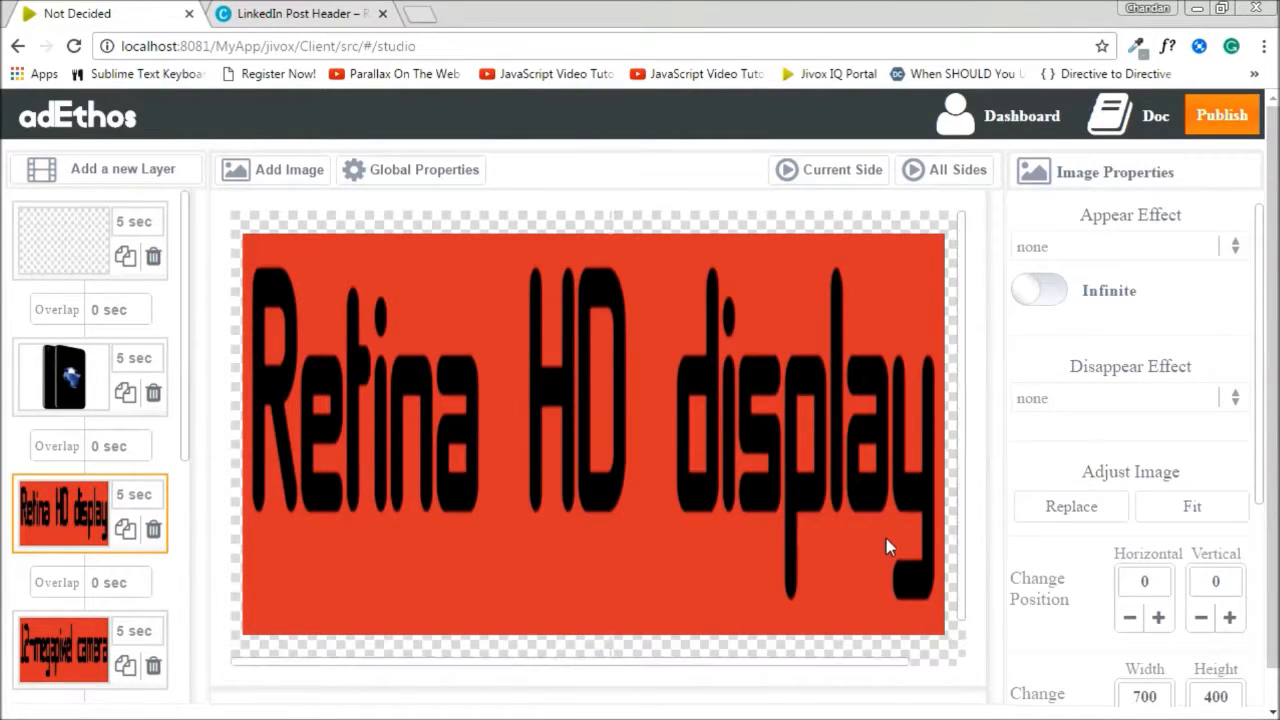
scroll(915, 636, "down", 1)
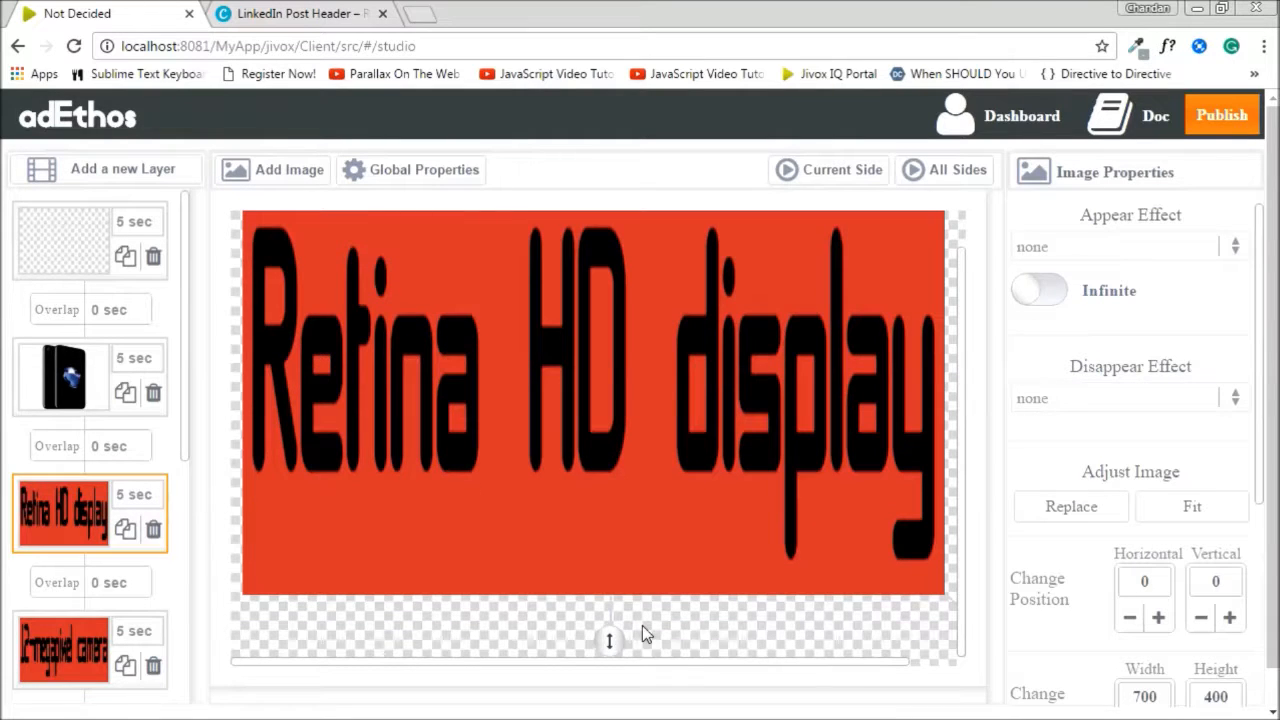
left_click_drag(680, 661, 766, 656)
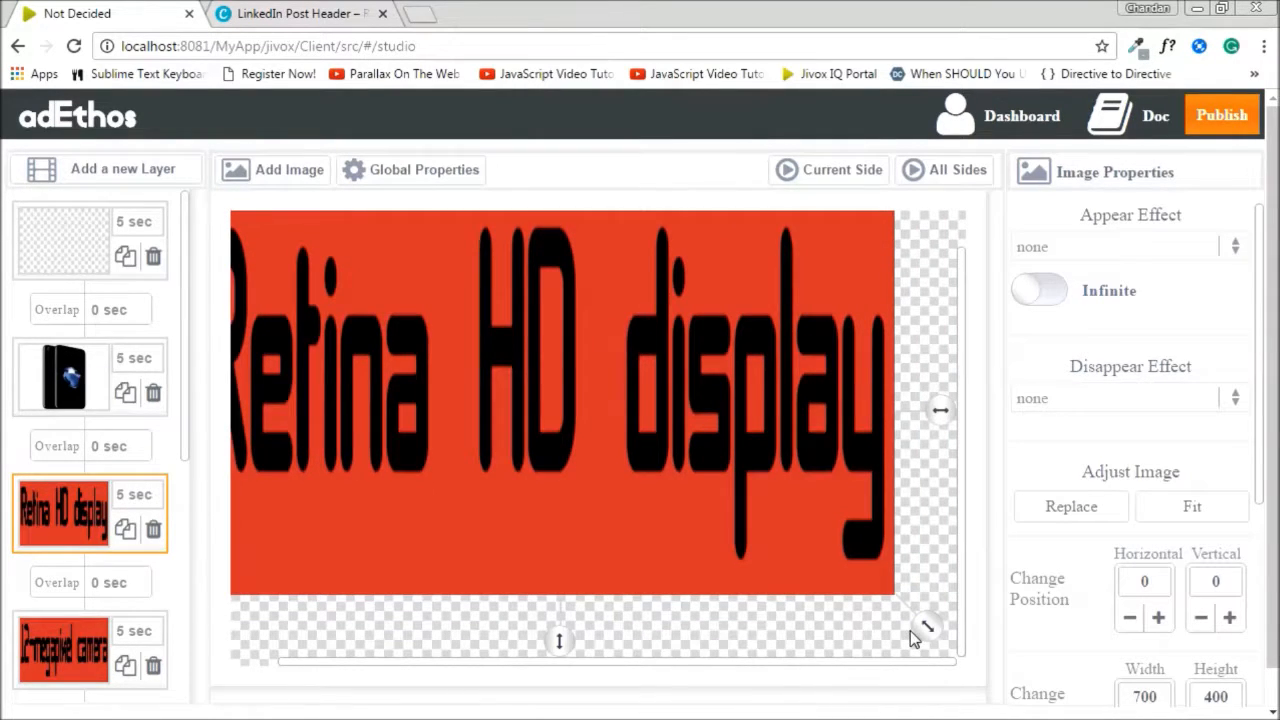
left_click_drag(920, 623, 780, 480)
left_click_drag(618, 360, 481, 200)
left_click_drag(717, 428, 672, 346)
- Place the "Retina HD display" image in the canvas's upper-right corner at about 313, 1 and flatten it to about 69 px high
left_click_drag(574, 284, 890, 271)
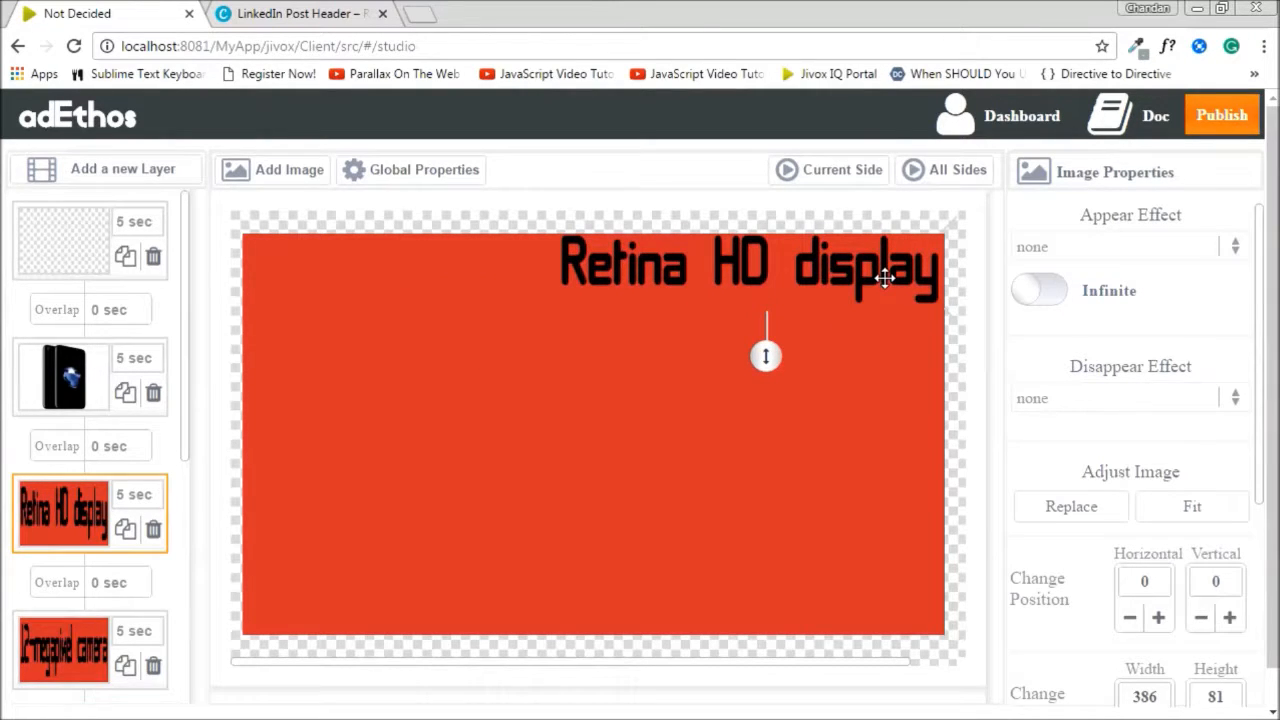
left_click_drag(885, 279, 866, 290)
left_click_drag(776, 367, 771, 360)
left_click_drag(838, 280, 841, 285)
left_click_drag(770, 370, 770, 362)
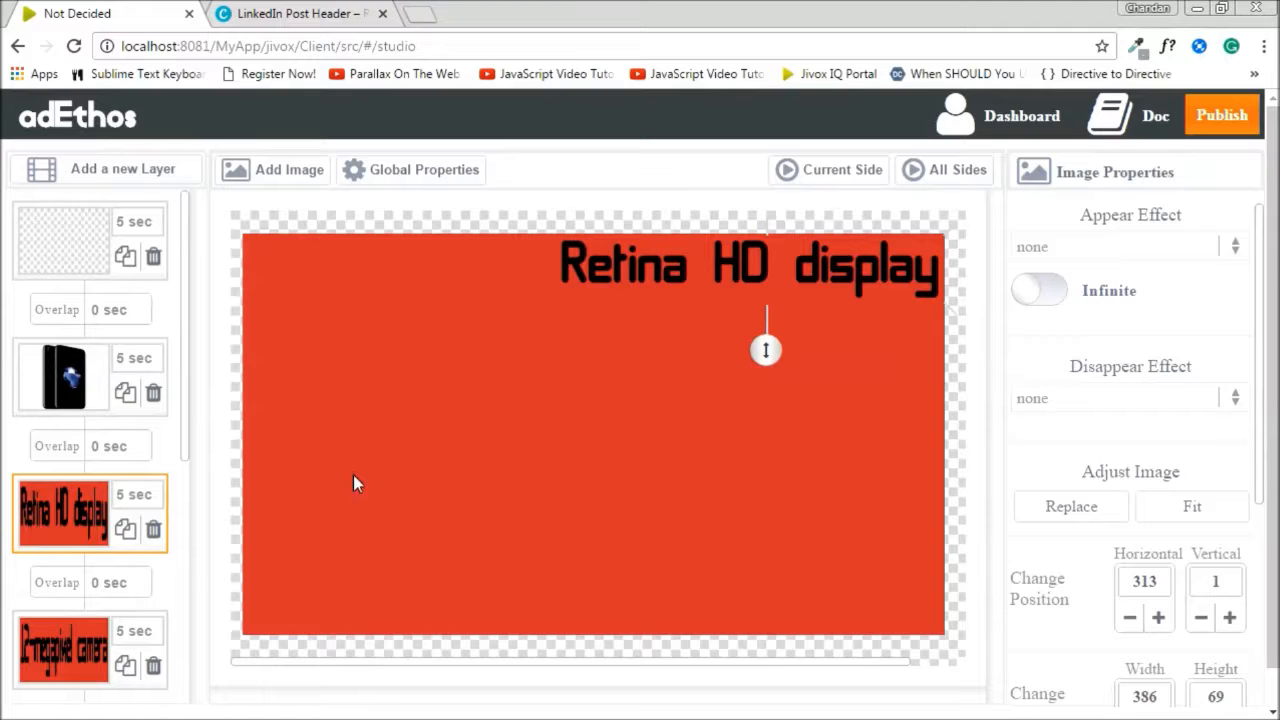
- Select the "12-megapixel camera" image in its layer and fit it to the canvas
scroll(80, 515, "down", 1)
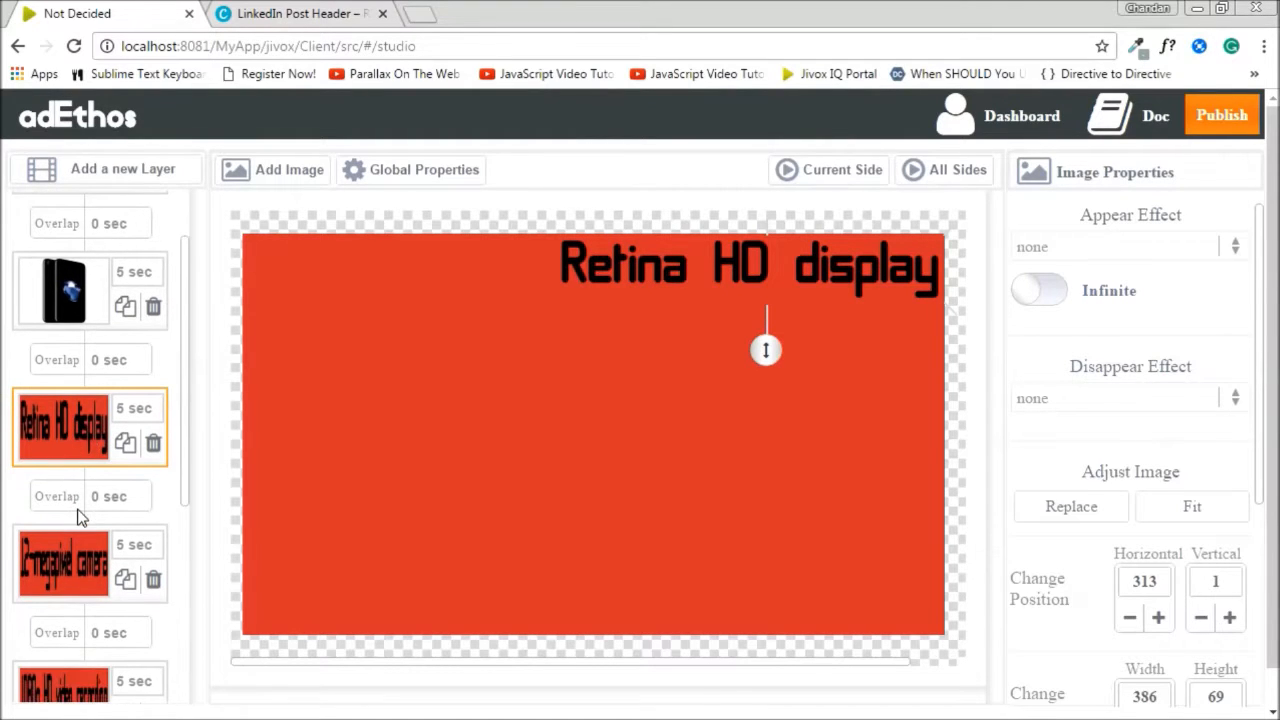
left_click(62, 566)
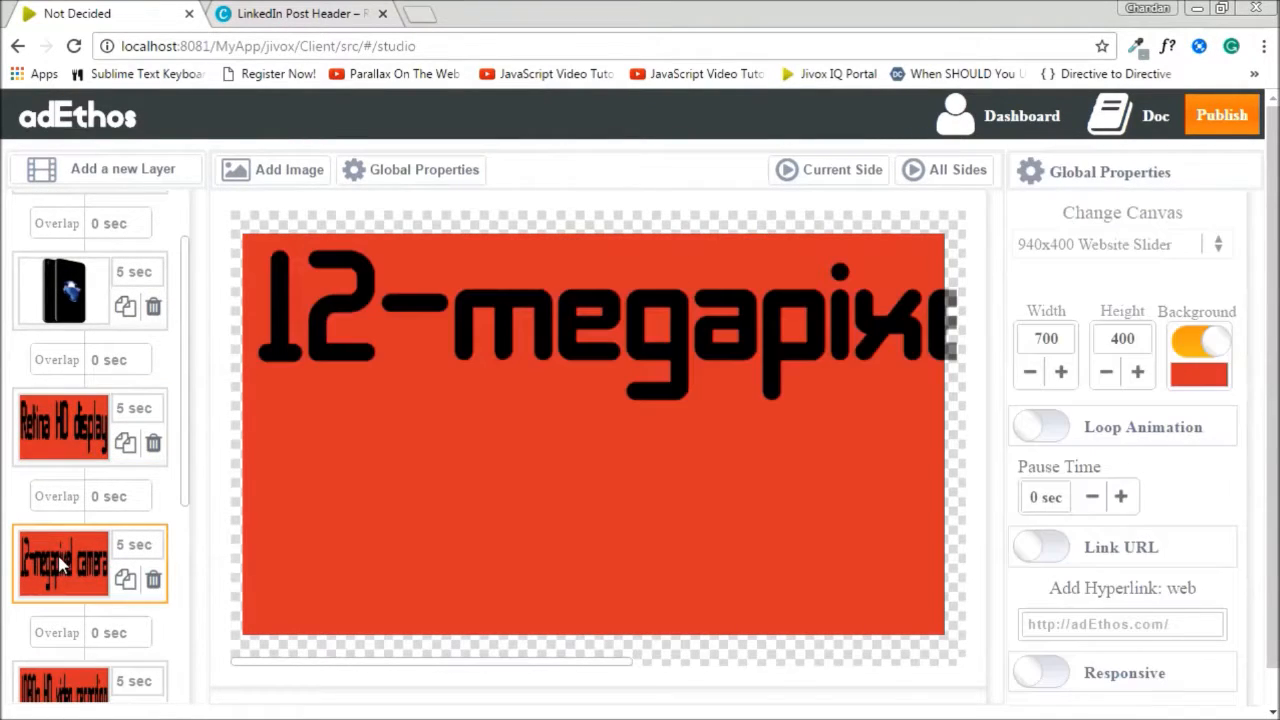
left_click(566, 388)
left_click_drag(574, 661, 757, 637)
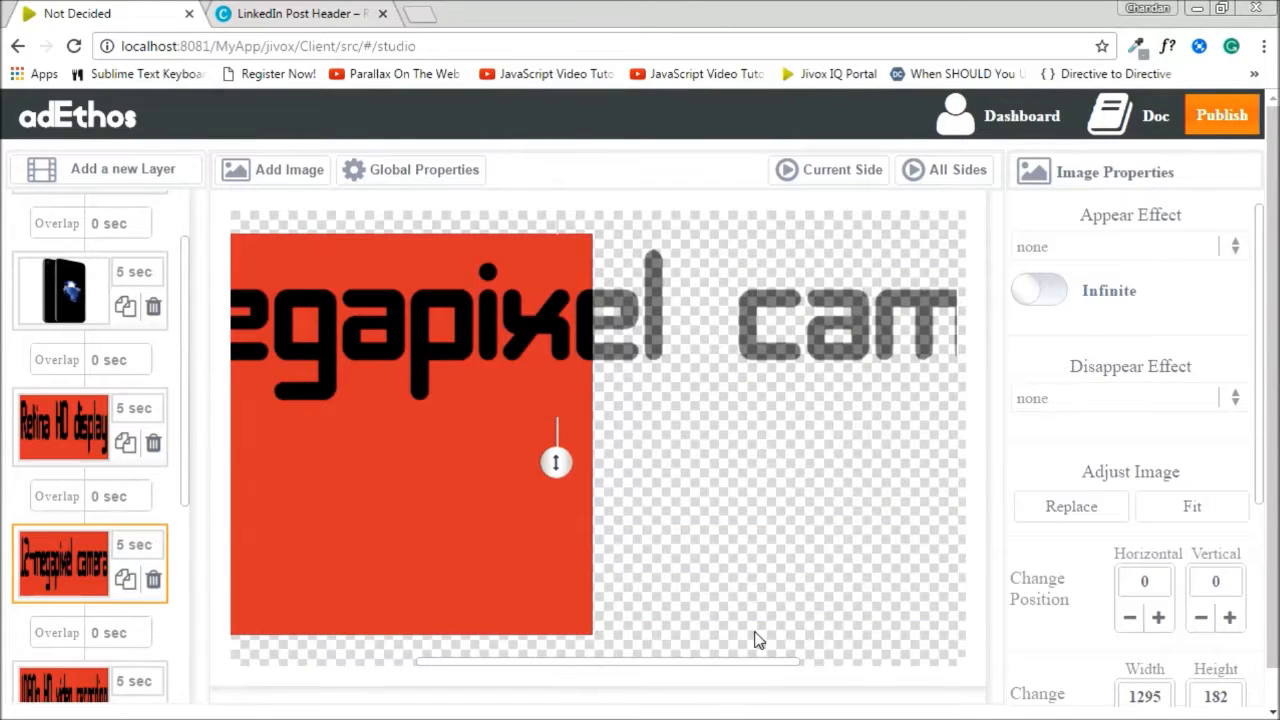
left_click(1212, 512)
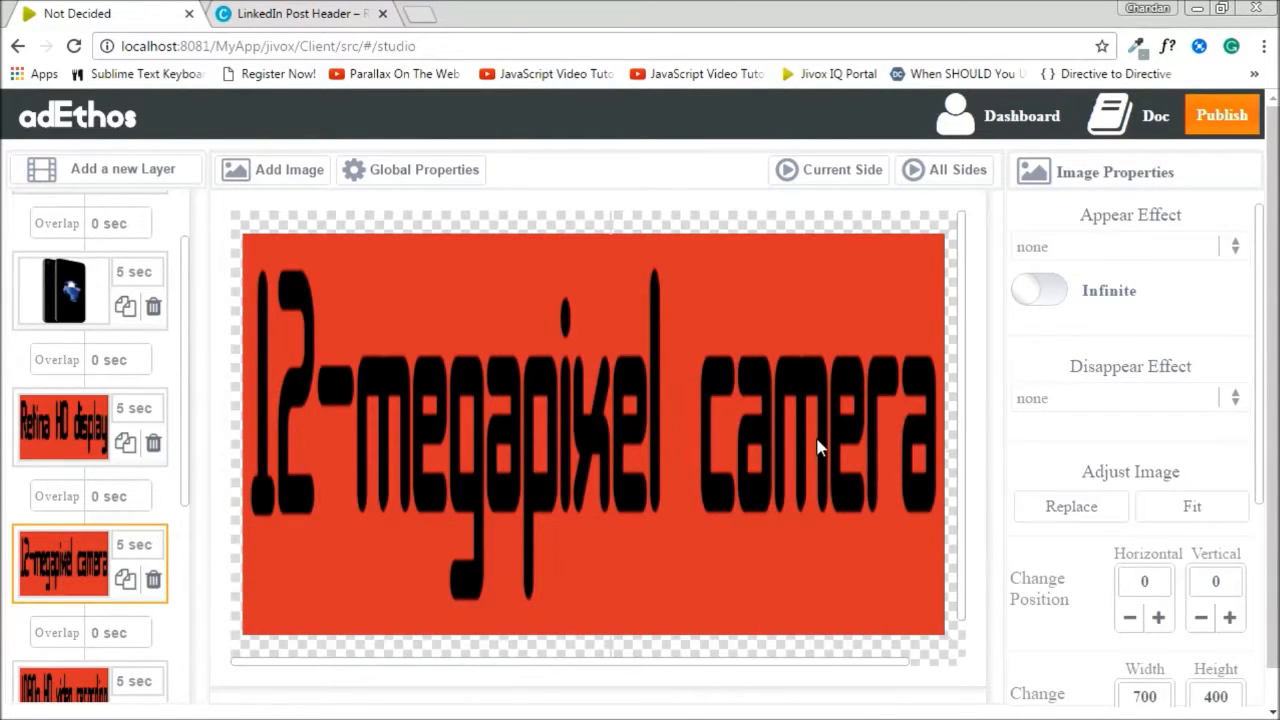
- Shrink the "12-megapixel camera" image to about 420 × 83 px and place it against the canvas's right edge at about 281, 47
scroll(818, 448, "down", 1)
left_click_drag(765, 661, 842, 652)
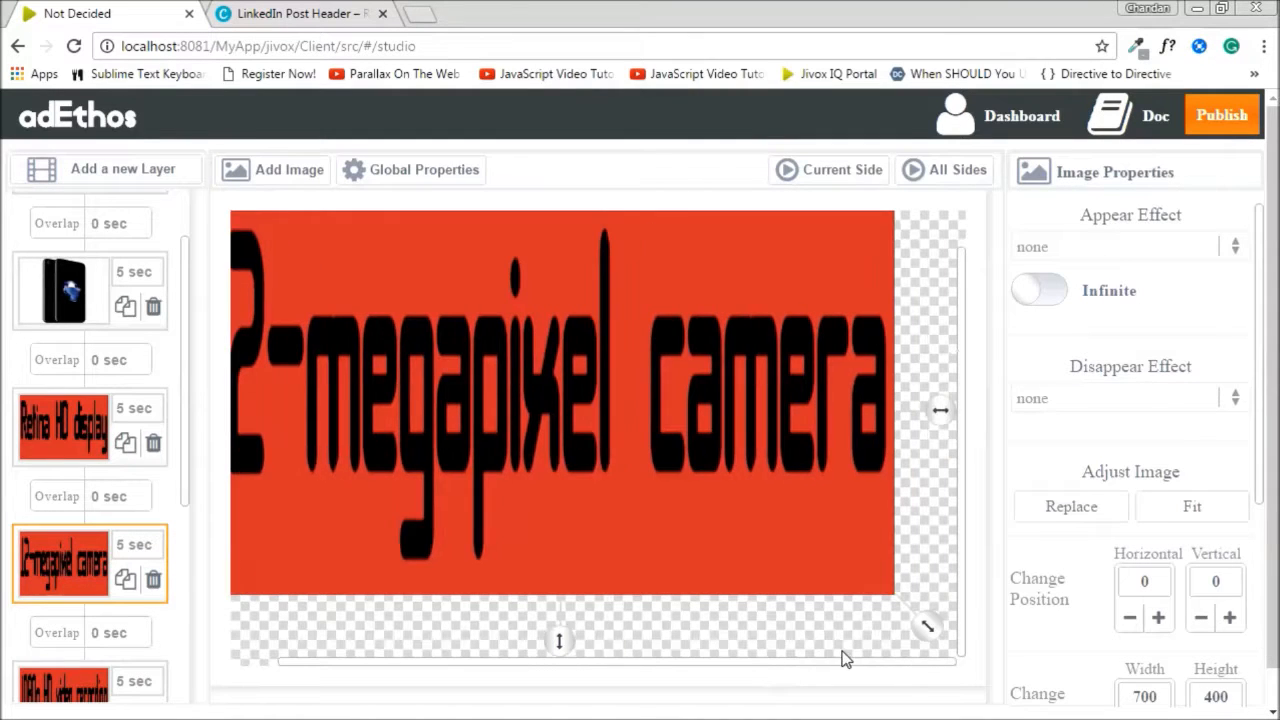
left_click_drag(930, 628, 474, 160)
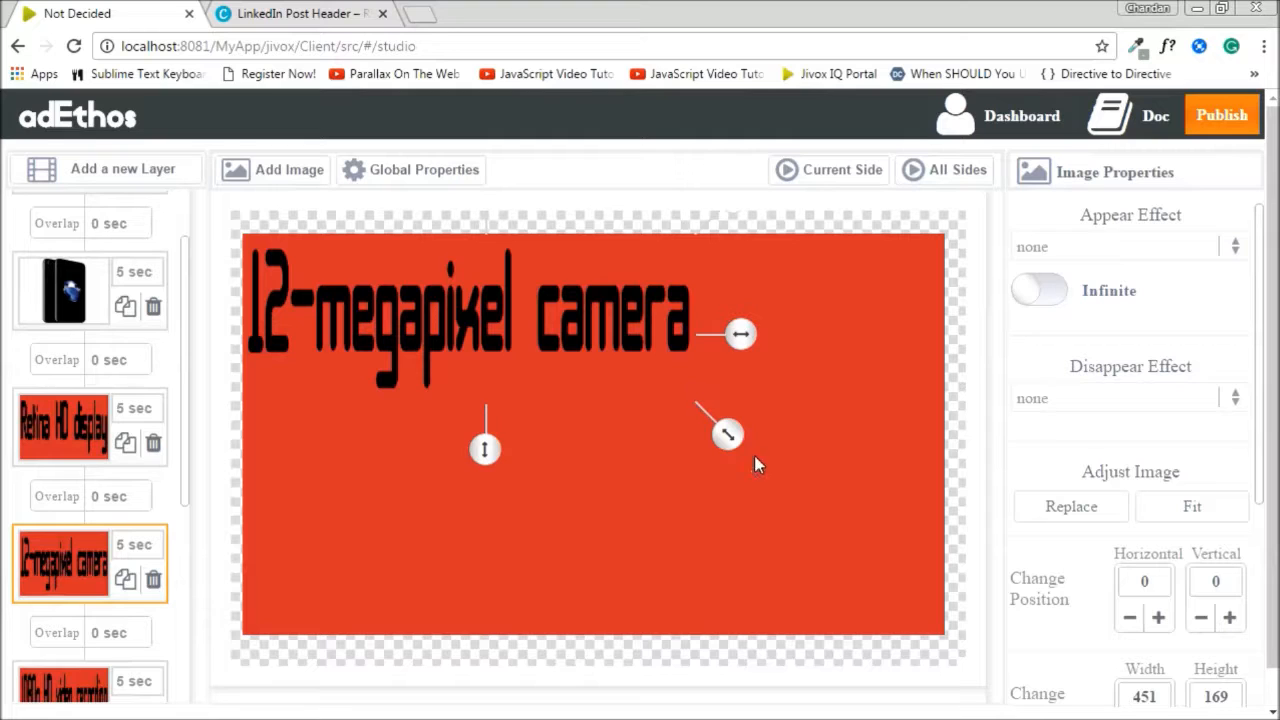
left_click_drag(733, 445, 703, 351)
left_click_drag(583, 284, 866, 328)
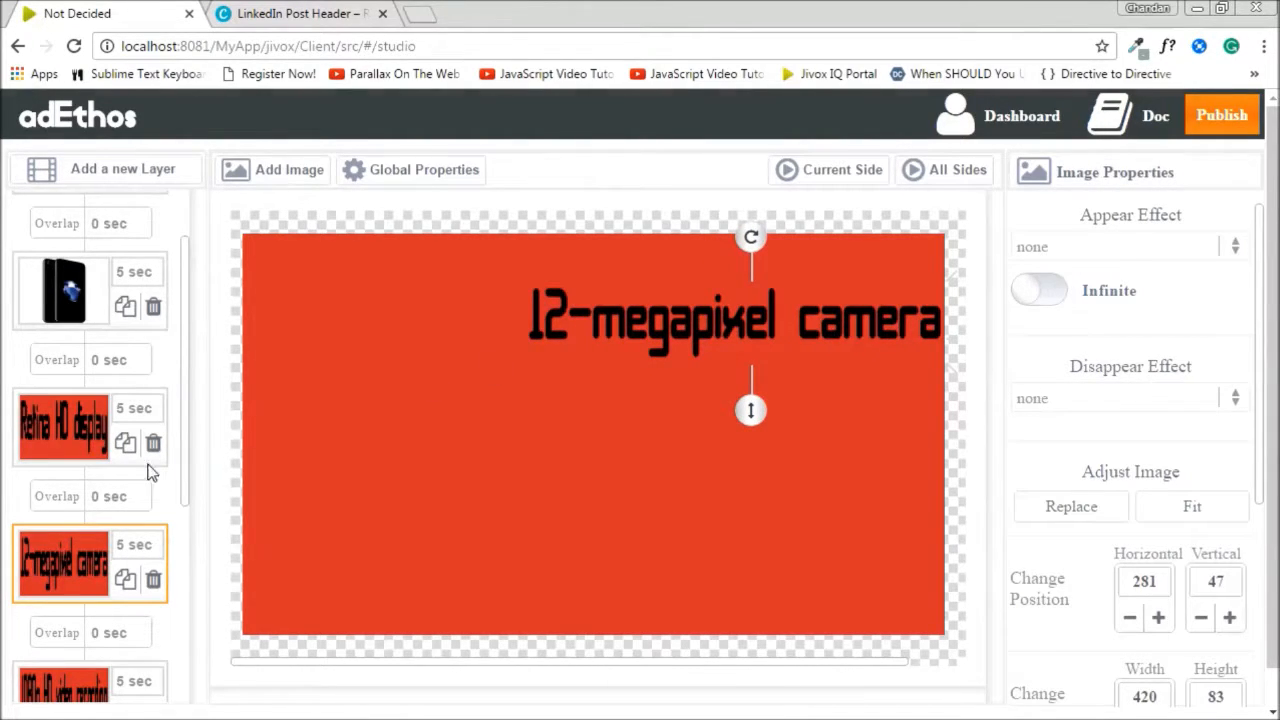
- Select the "1080p HD video recording" image in its layer and fit it to the canvas
scroll(152, 472, "down", 2)
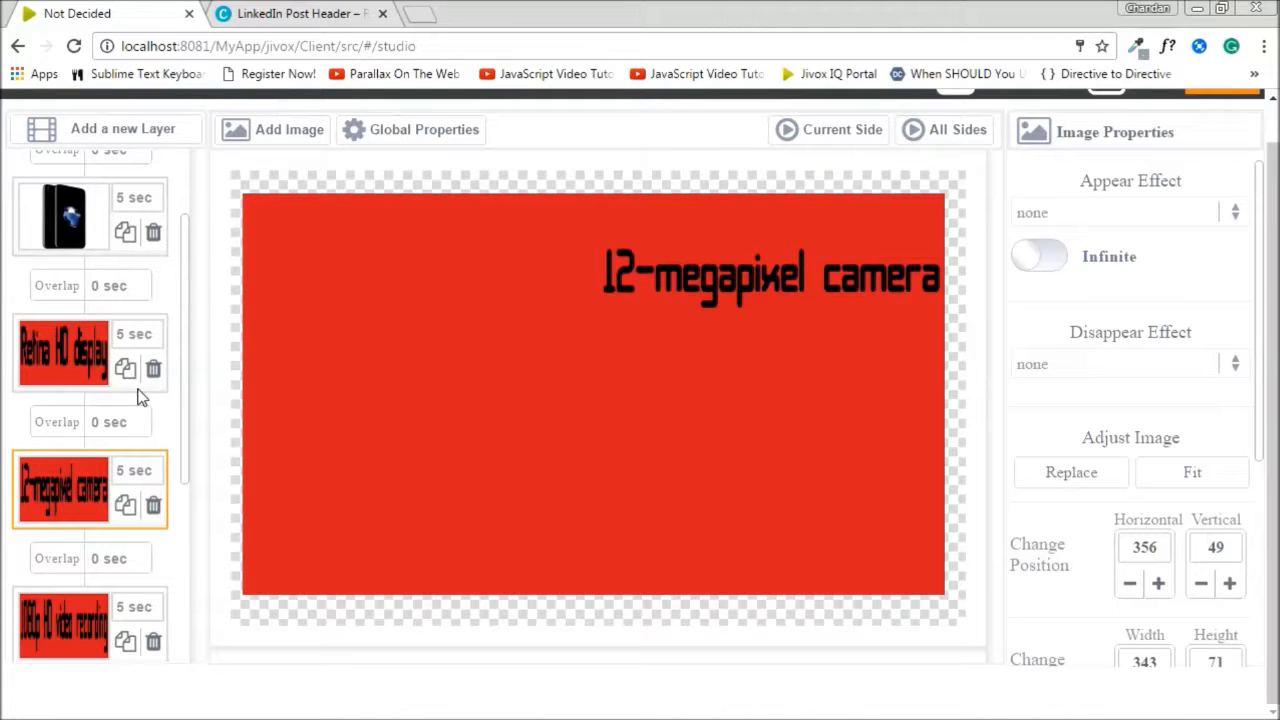
scroll(140, 397, "down", 2)
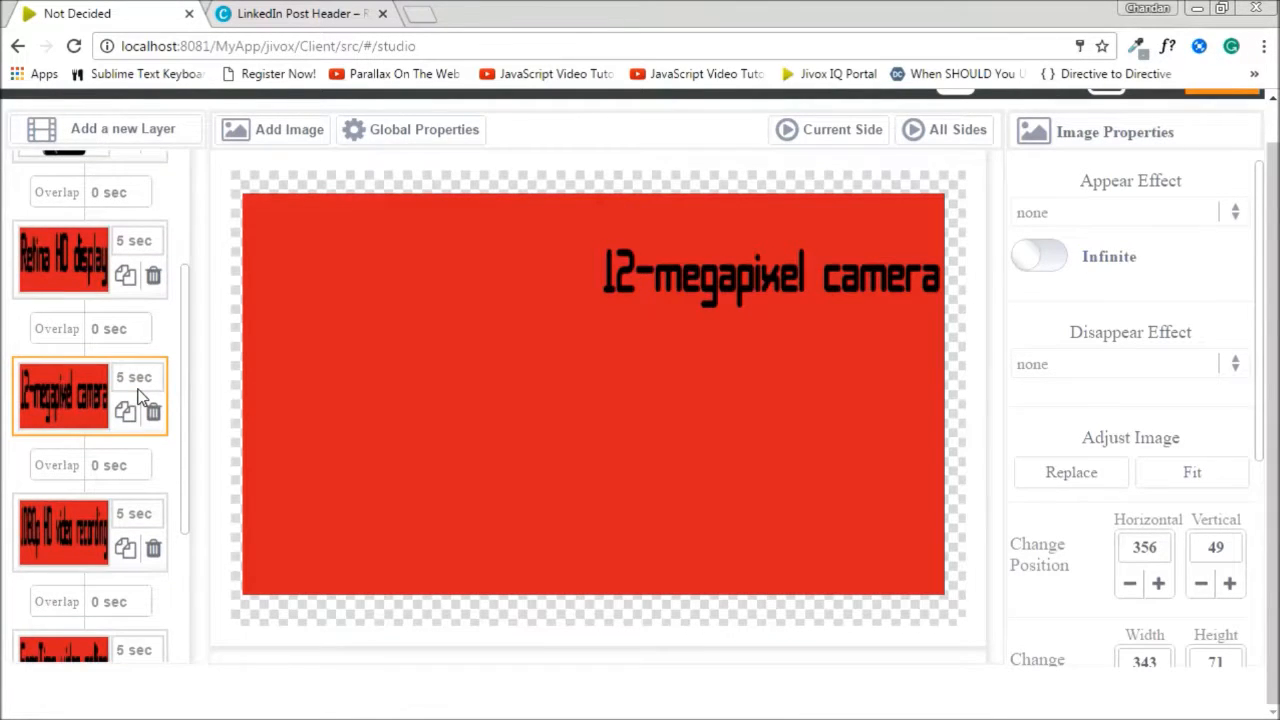
scroll(140, 397, "down", 2)
left_click(70, 438)
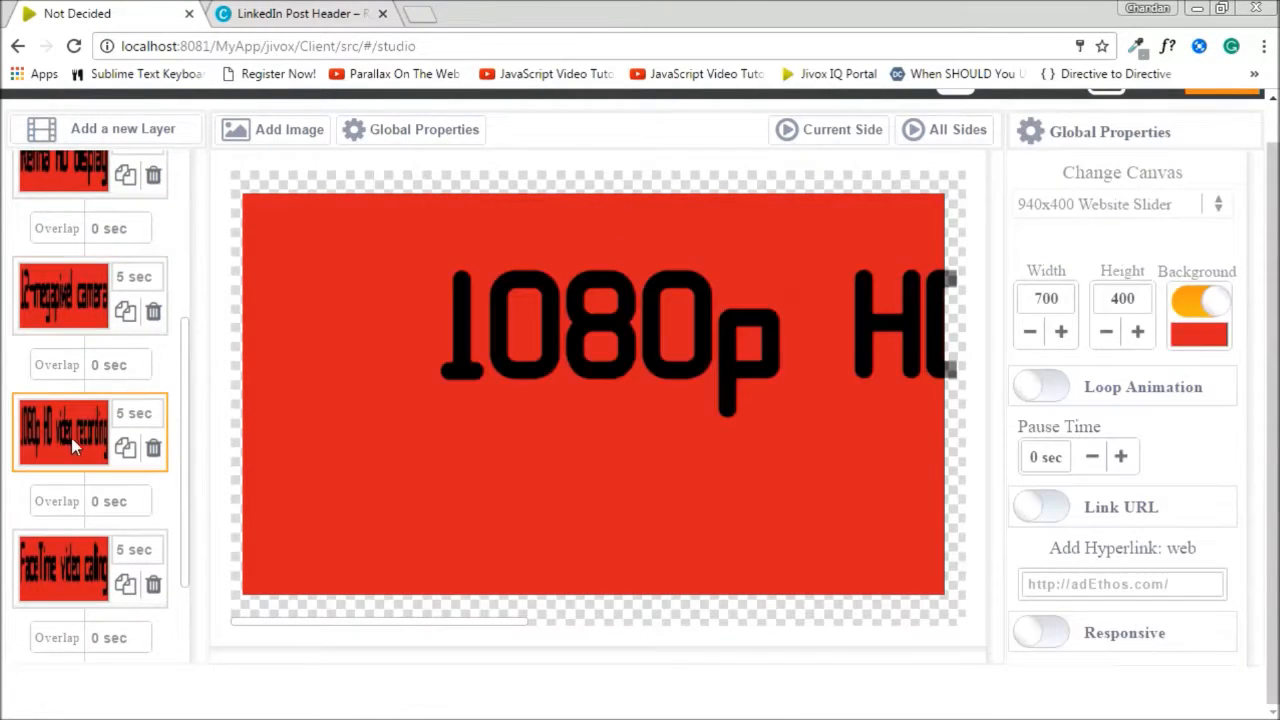
left_click(528, 333)
left_click(1172, 482)
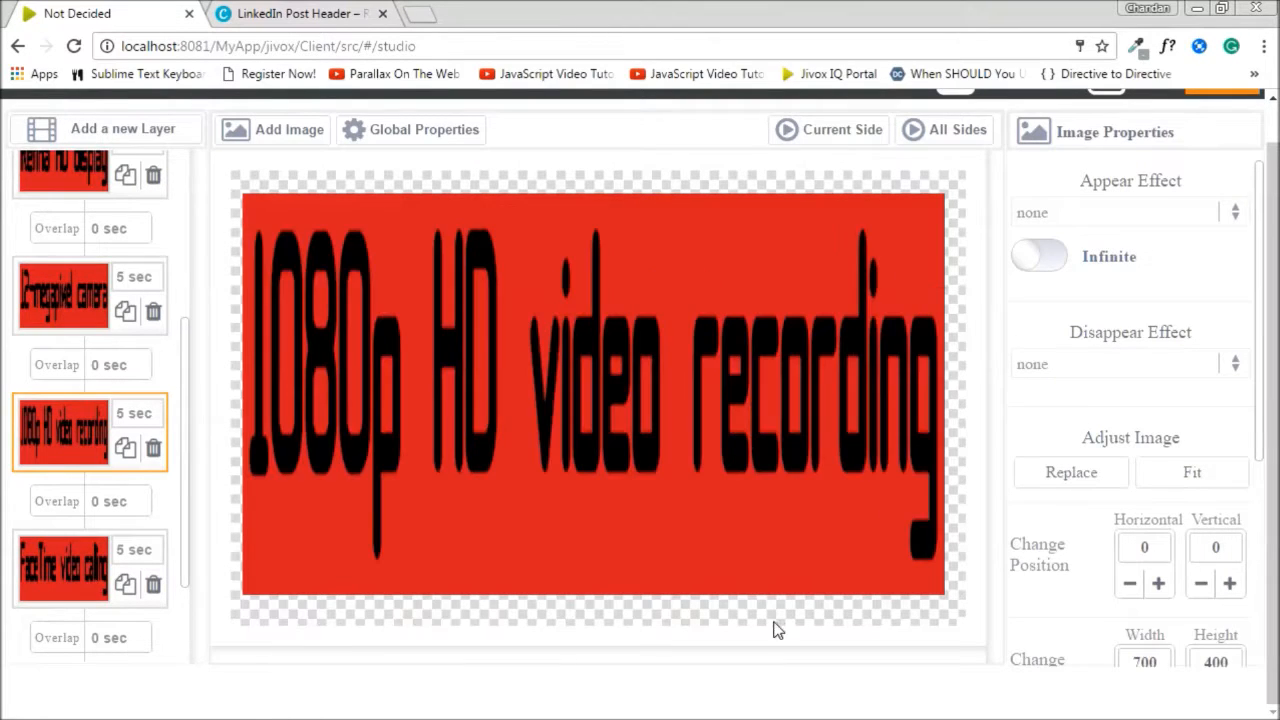
- Shrink the "1080p HD video recording" image to about 381 × 81 px and place it at about 312 horizontally and 128 vertically
left_click_drag(723, 622, 839, 615)
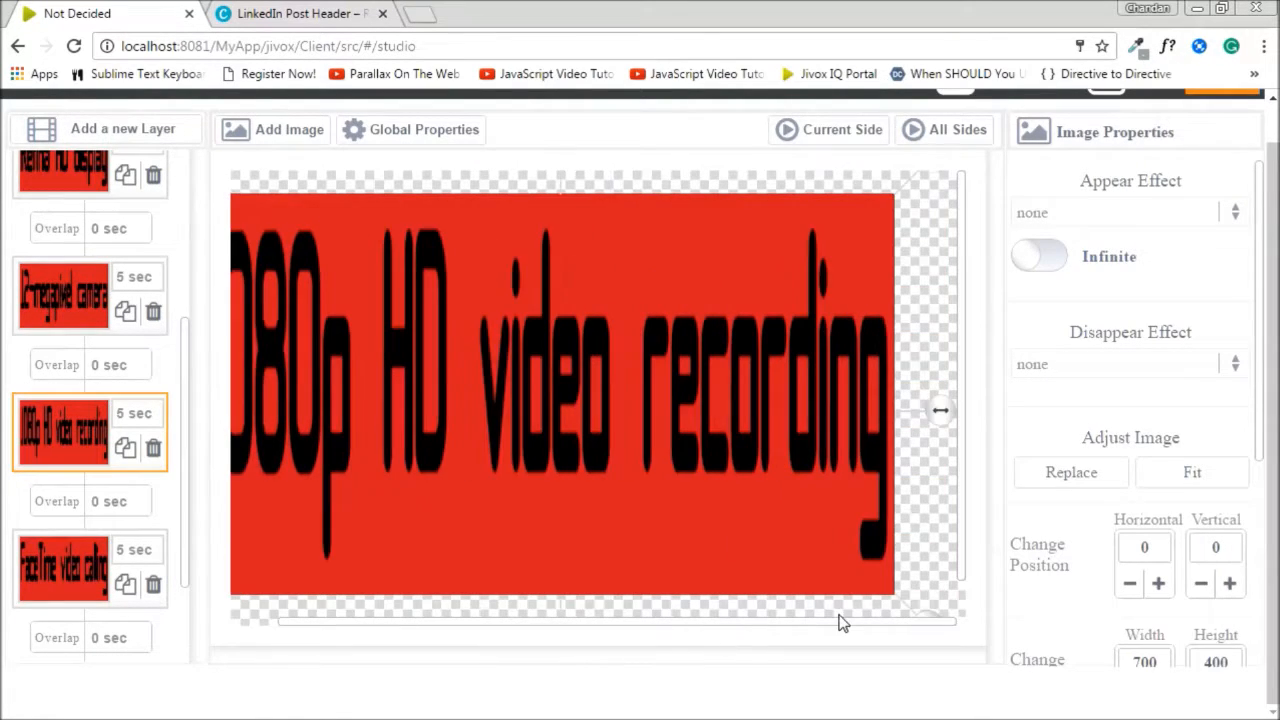
scroll(884, 530, "down", 1)
left_click_drag(927, 594, 567, 203)
left_click_drag(529, 248, 734, 366)
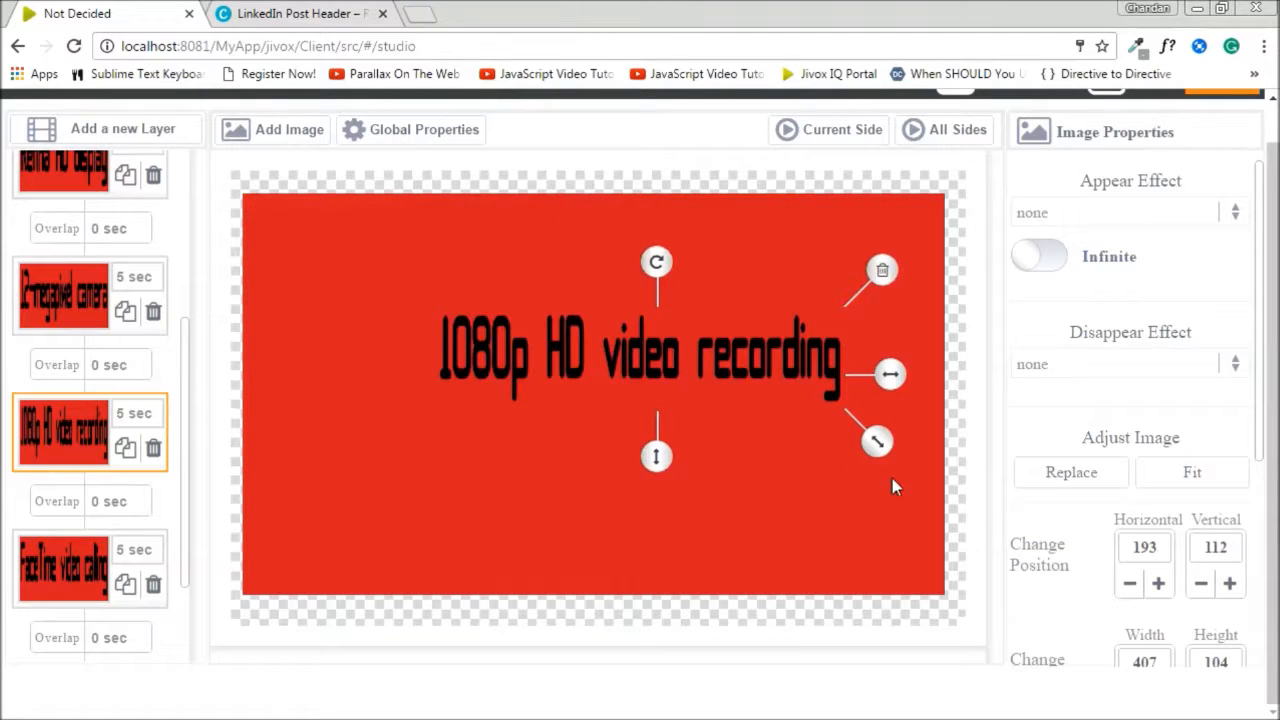
left_click_drag(882, 452, 844, 429)
left_click_drag(746, 352, 875, 378)
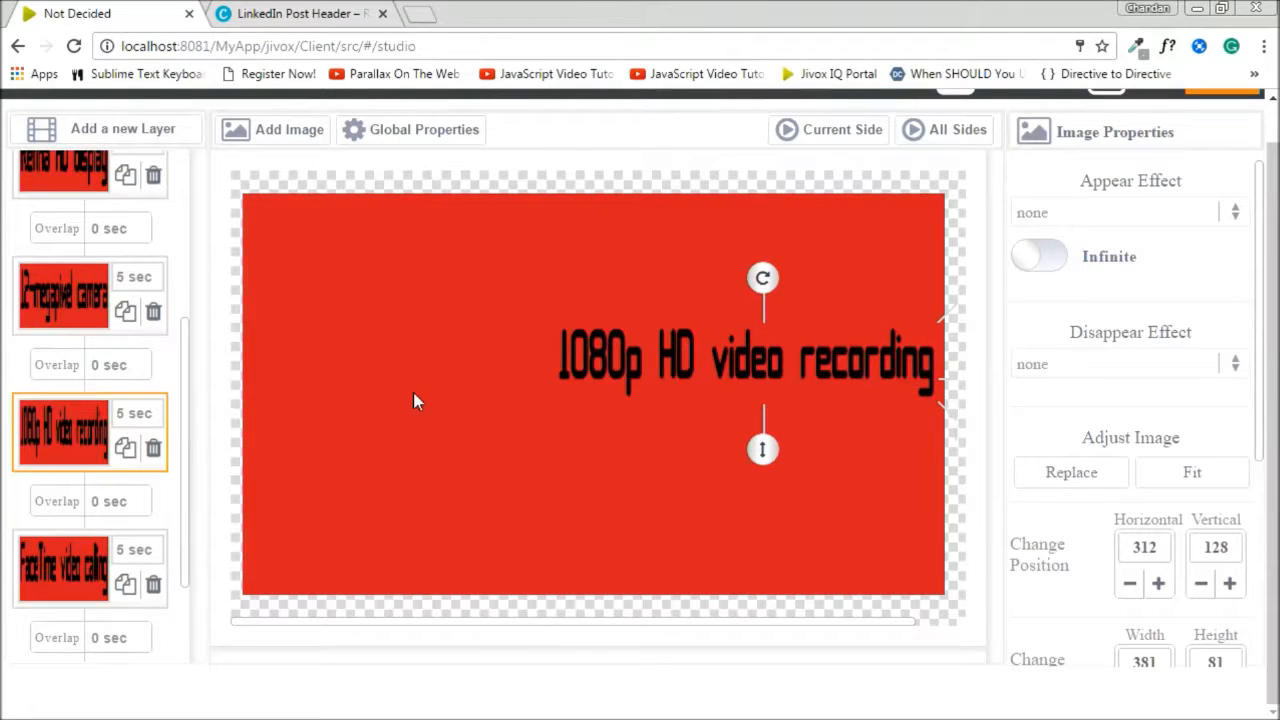
- Select the "FaceTime video calling" image in its layer and fit it to the canvas
scroll(155, 425, "down", 2)
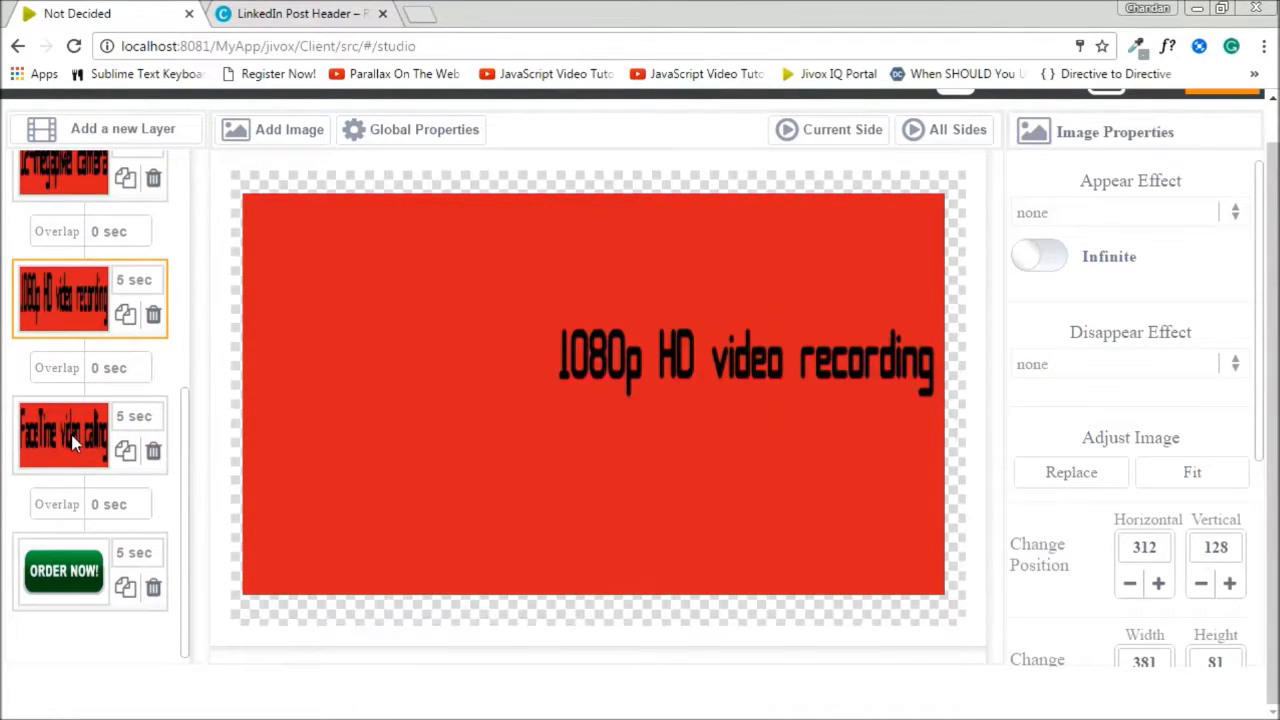
left_click(72, 442)
left_click(624, 367)
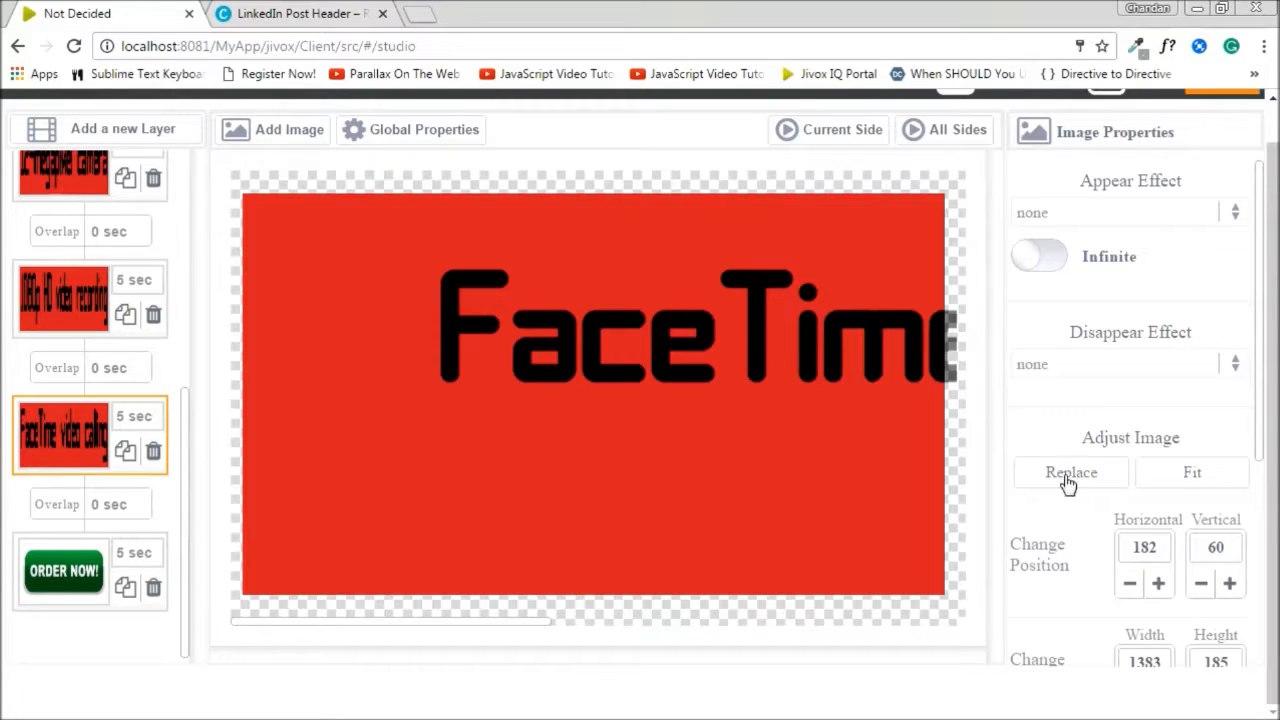
left_click(1200, 480)
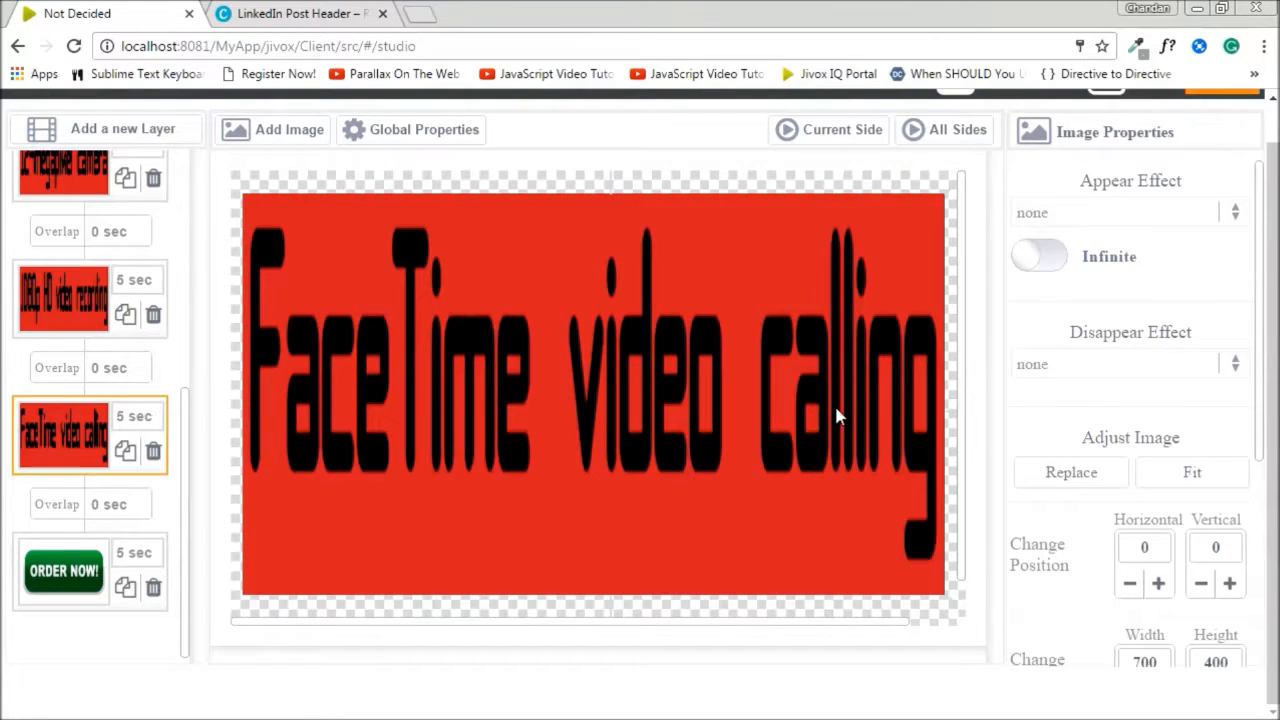
- Shrink the "FaceTime video calling" image to about 410 × 98 px and place it at about 288 horizontally and 180 vertically
scroll(843, 423, "down", 1)
left_click_drag(832, 620, 771, 529)
left_click_drag(767, 452, 667, 300)
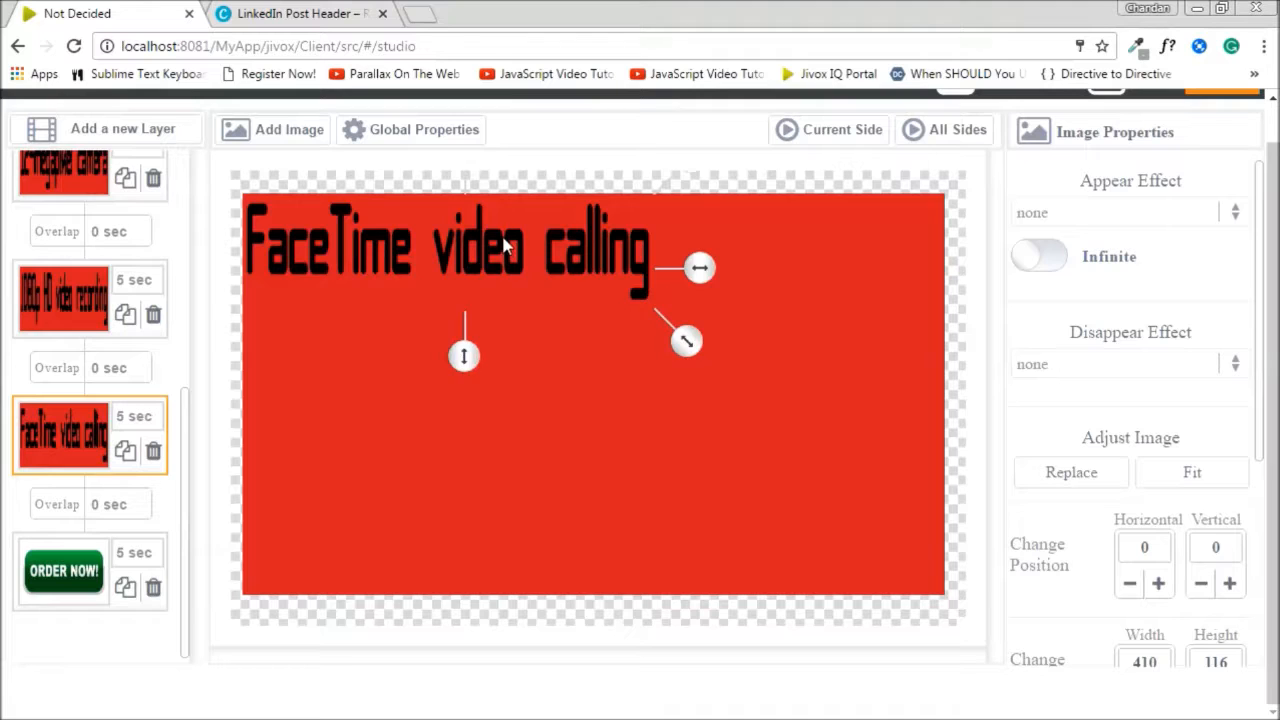
left_click_drag(531, 263, 793, 430)
left_click_drag(740, 555, 748, 530)
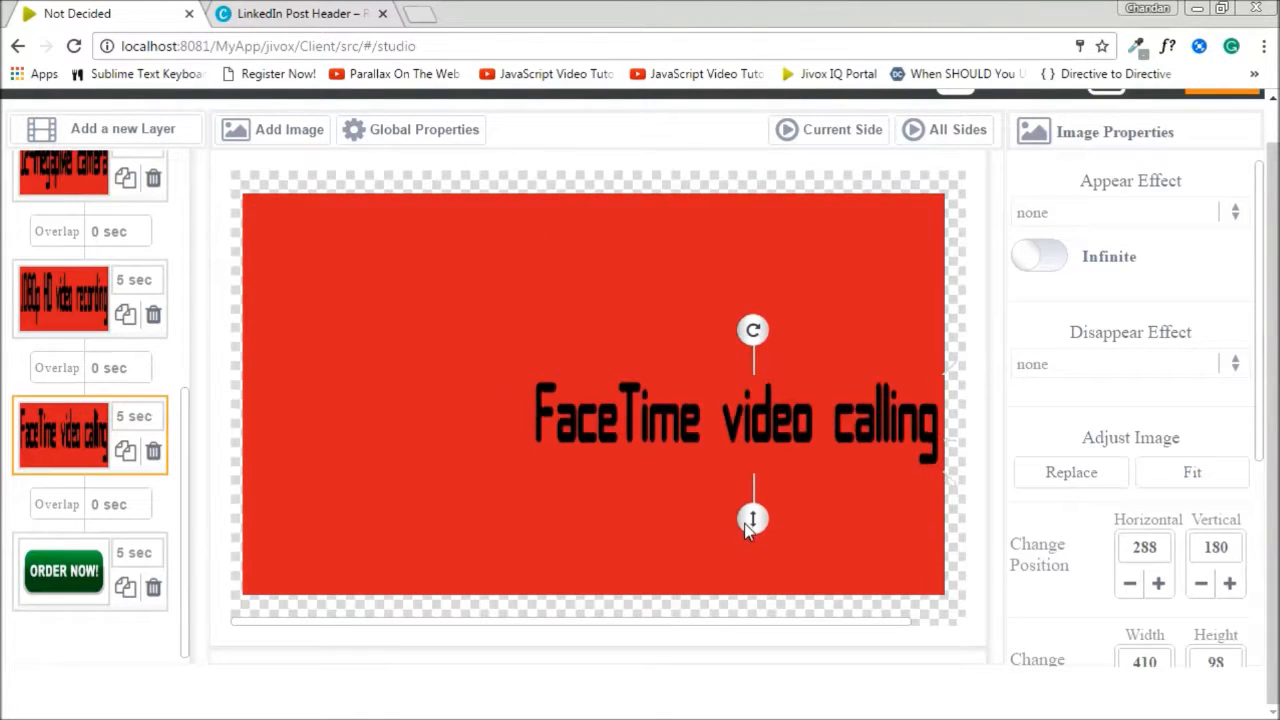
left_click_drag(763, 430, 766, 441)
- Shrink the "ORDER NOW!" button image to about 272 × 55 px and place it in the canvas's lower-right corner at about 420, 308
left_click(84, 580)
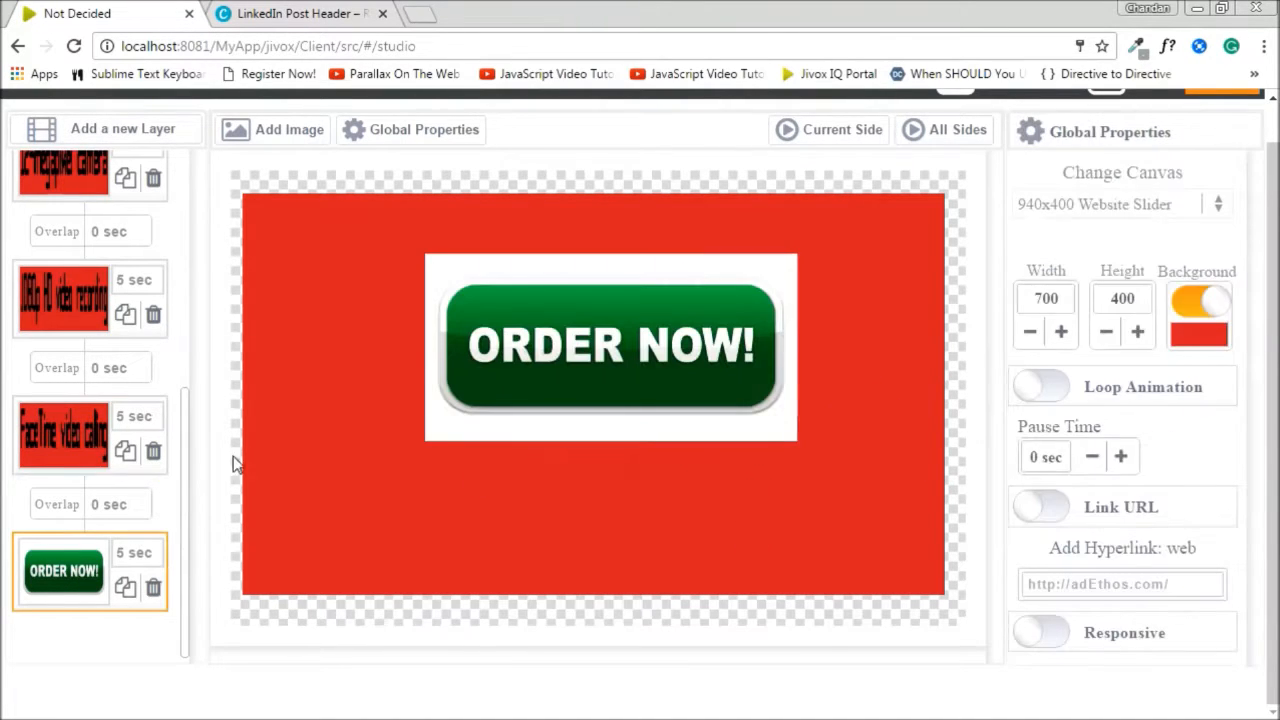
left_click(611, 336)
left_click(1125, 536)
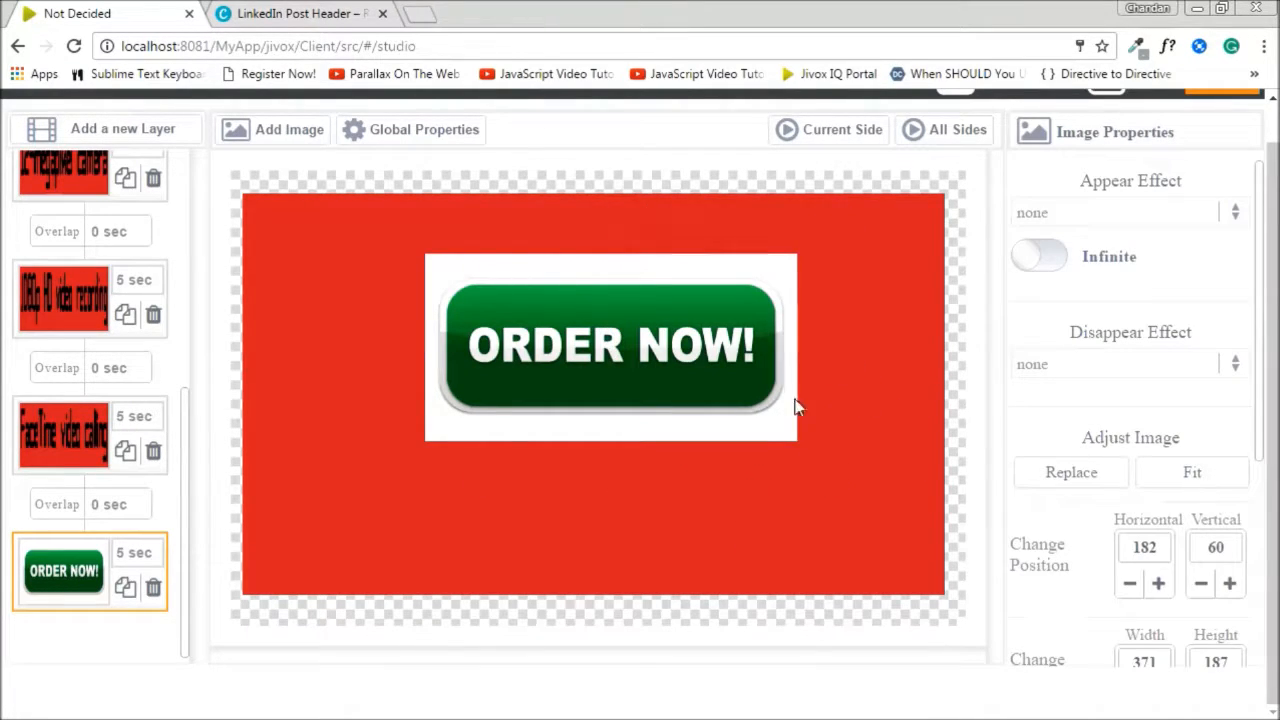
left_click(743, 391)
left_click_drag(834, 477, 726, 314)
left_click_drag(620, 298, 857, 546)
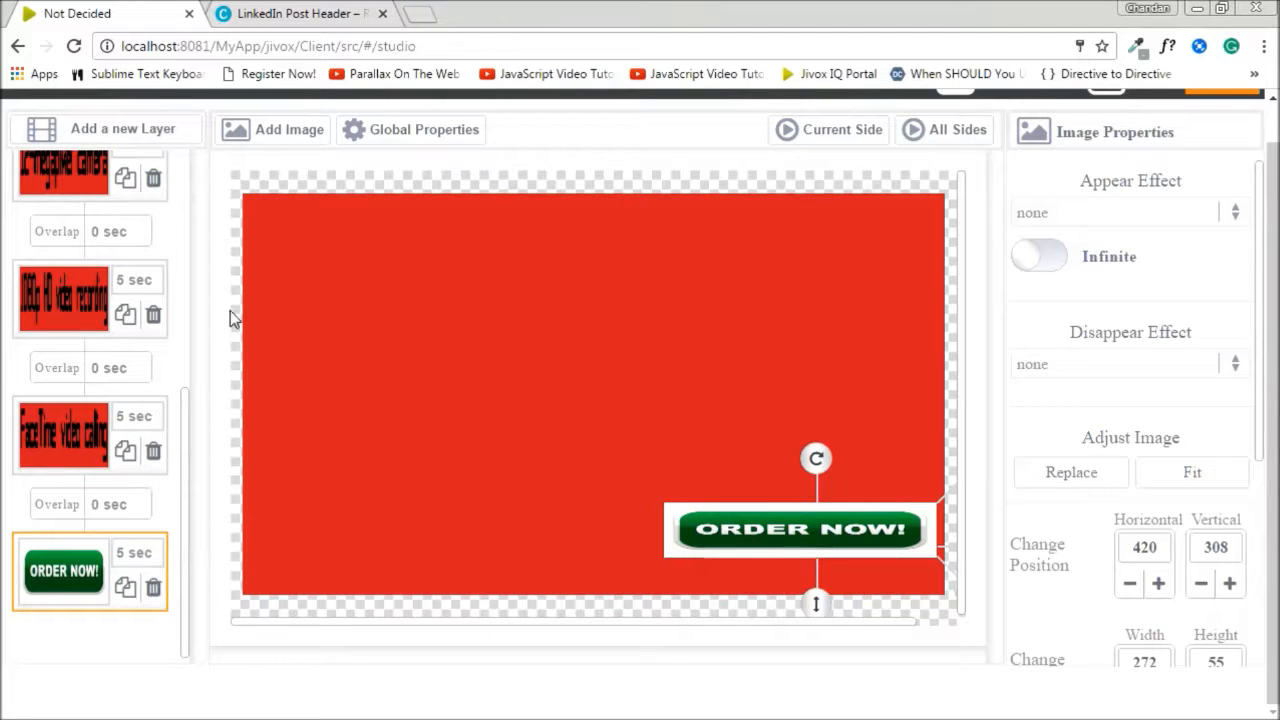
- Change the canvas background colour to white (255, 255, 255) in the global properties
scroll(157, 363, "up", 5)
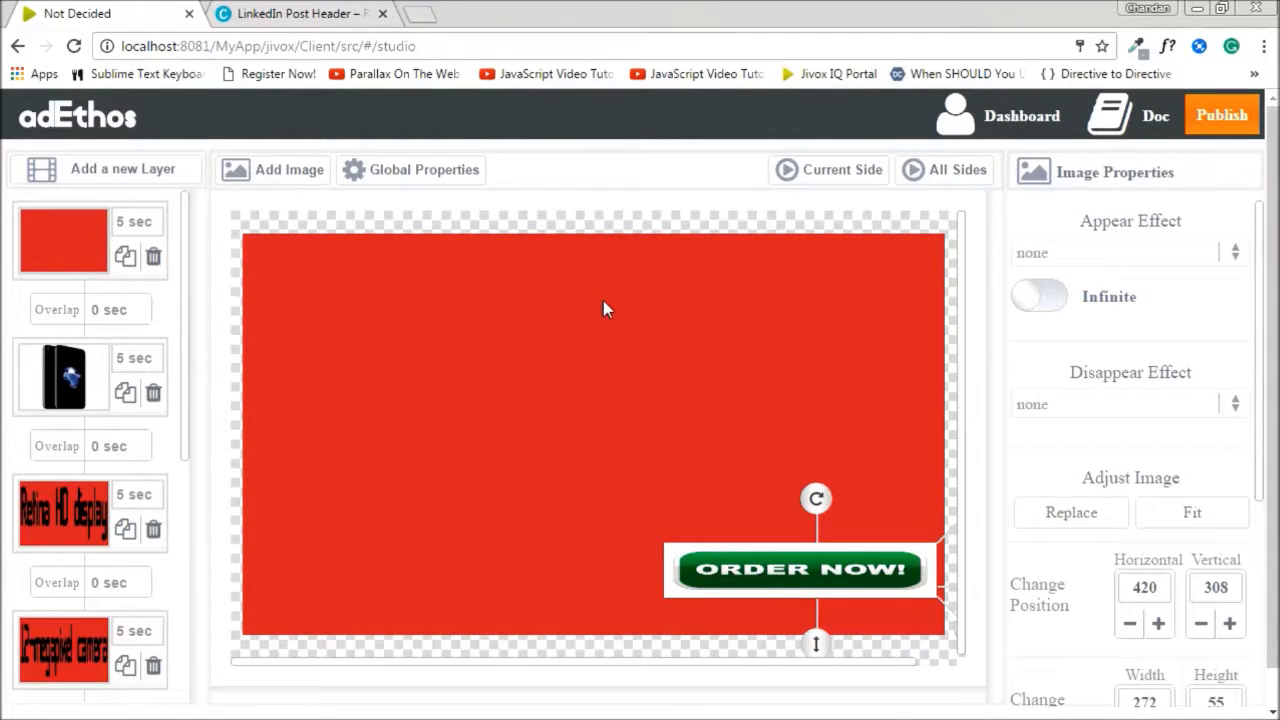
left_click(432, 176)
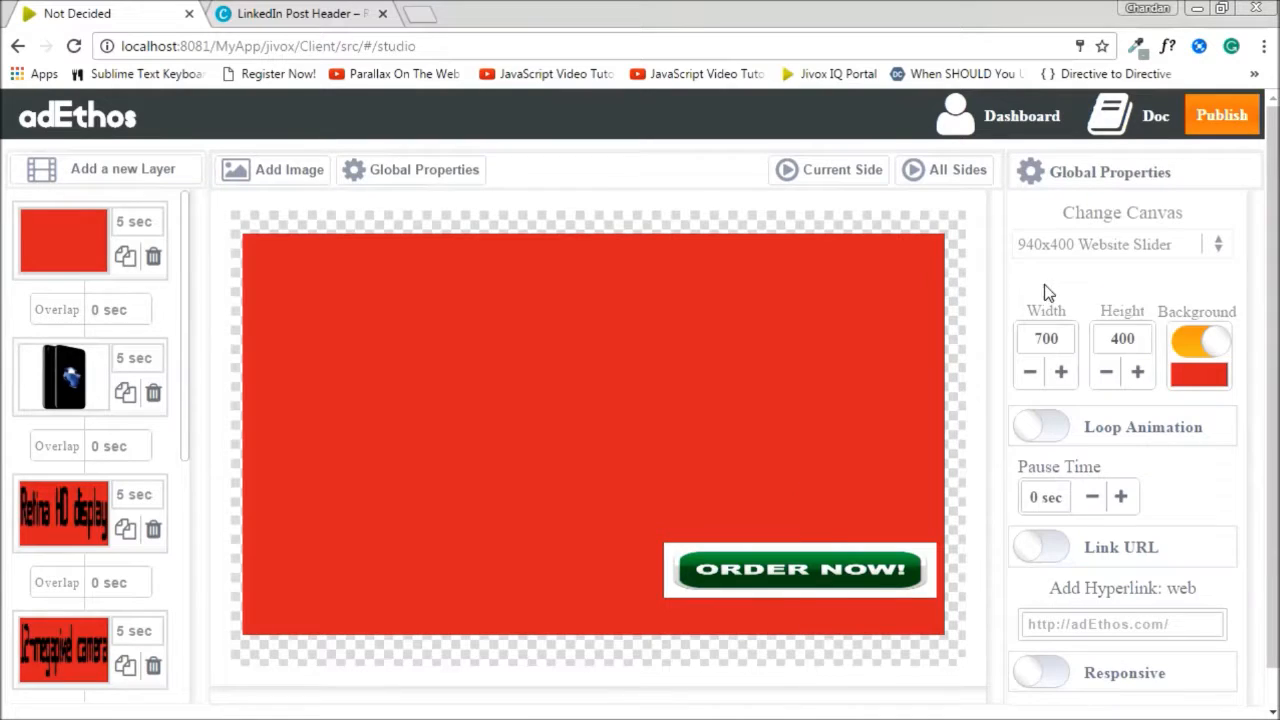
left_click(1198, 380)
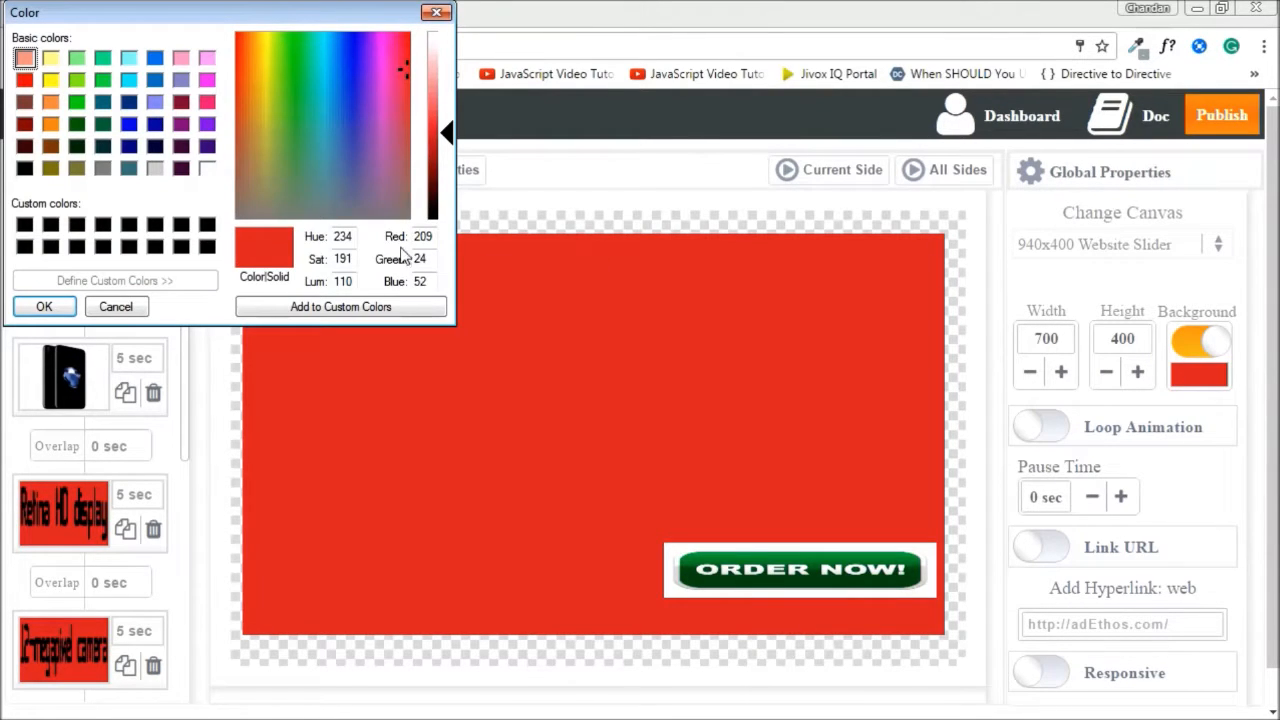
left_click(206, 168)
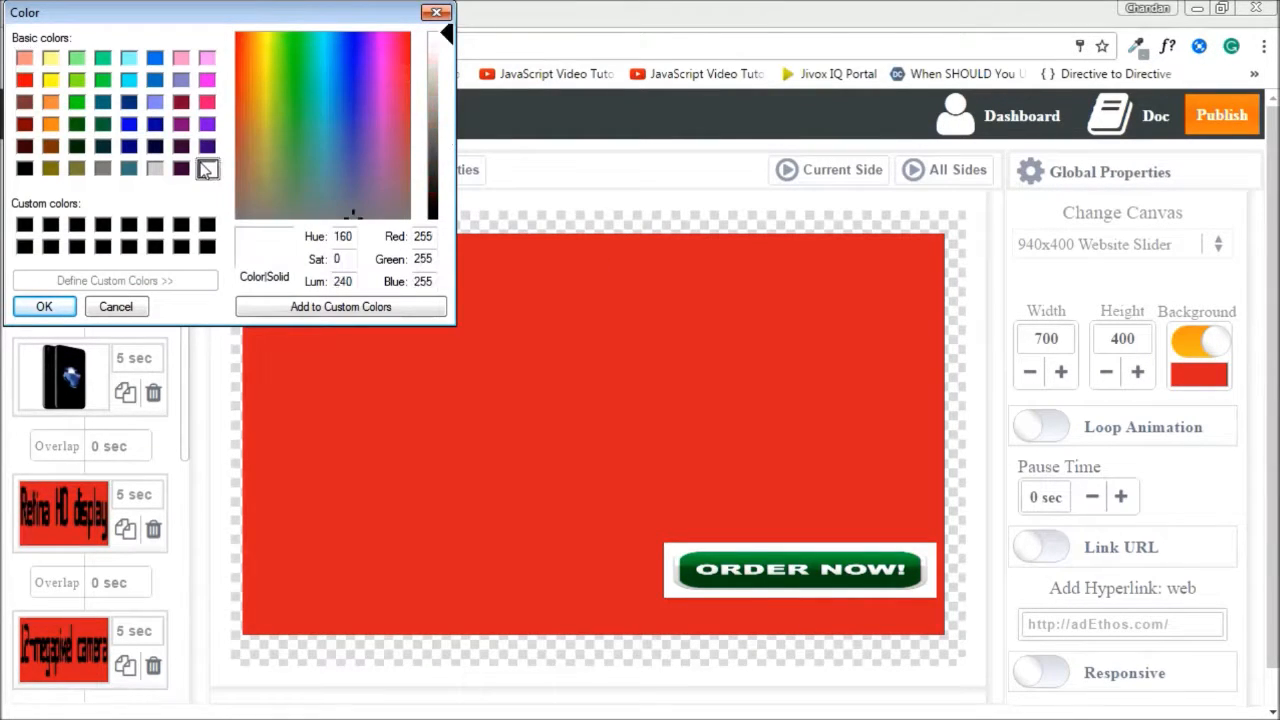
left_click(44, 308)
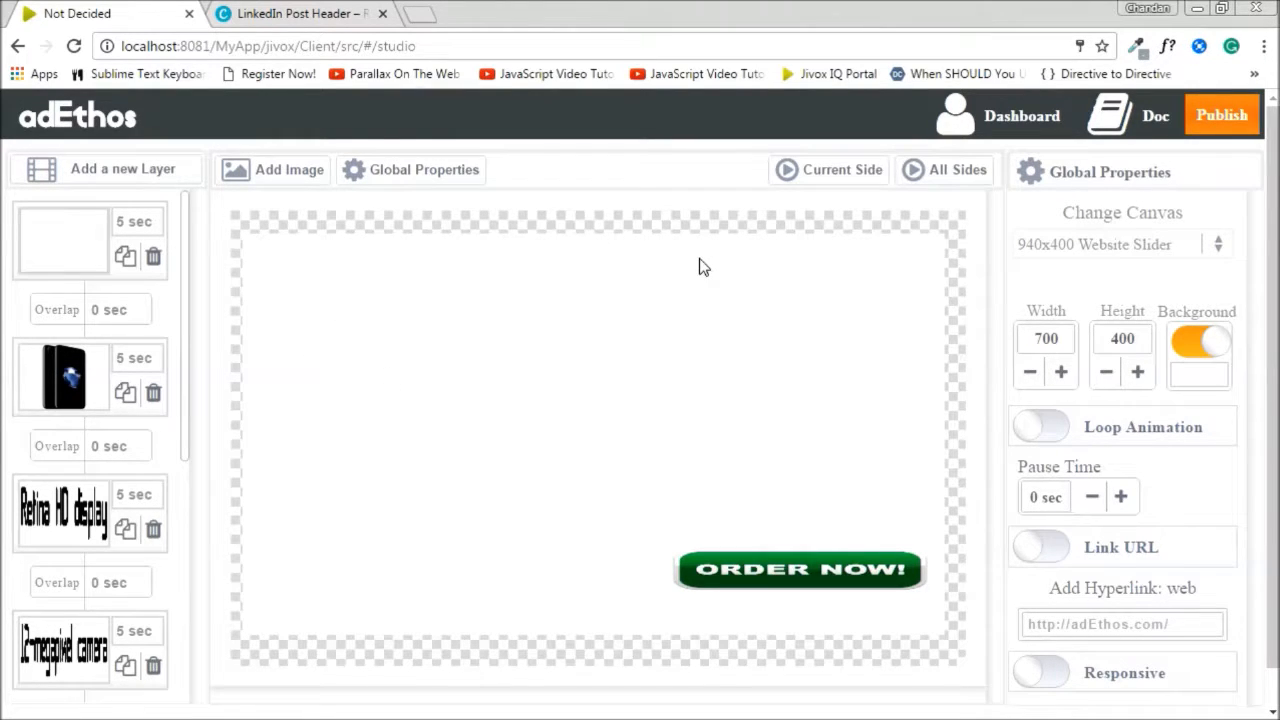
- Switch to AnimationAdSteps.txt in Notepad, read the part of step 6 about initial layer timing, and return to the adEthos studio
key("alt+Tab")
key("Tab")
key("Tab")
key("Tab")
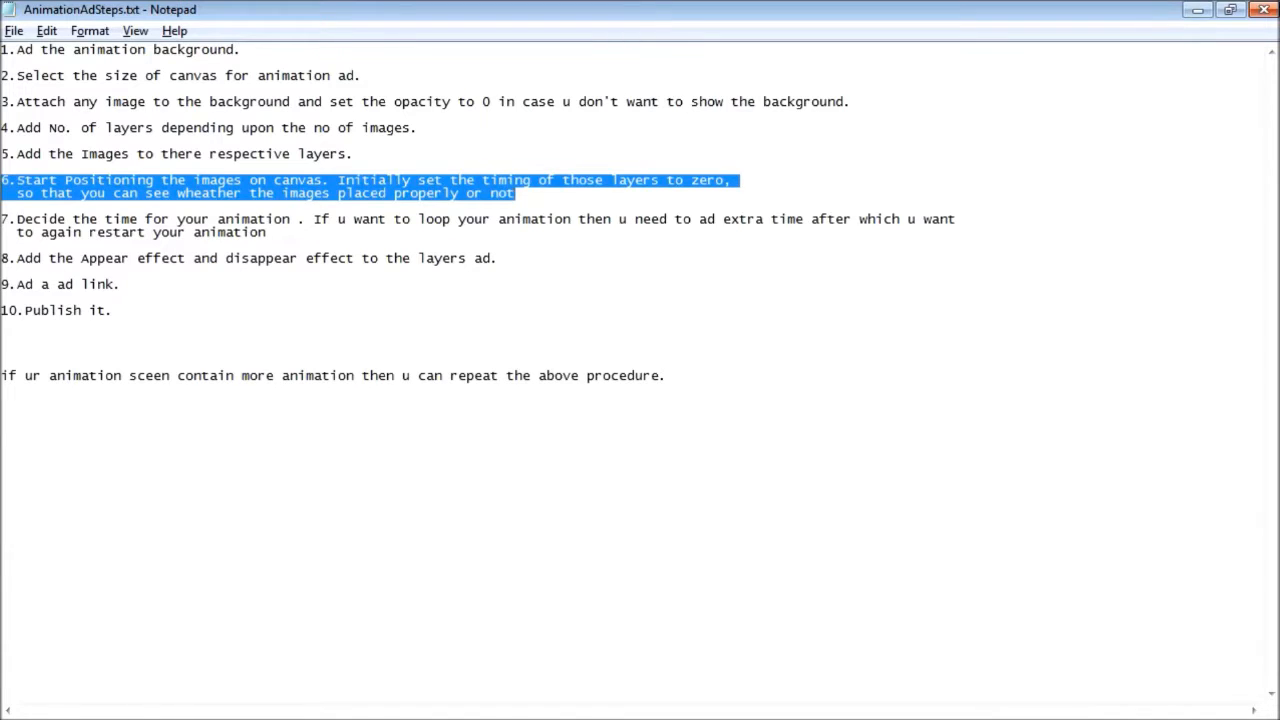
left_click(499, 259)
left_click_drag(337, 180, 515, 193)
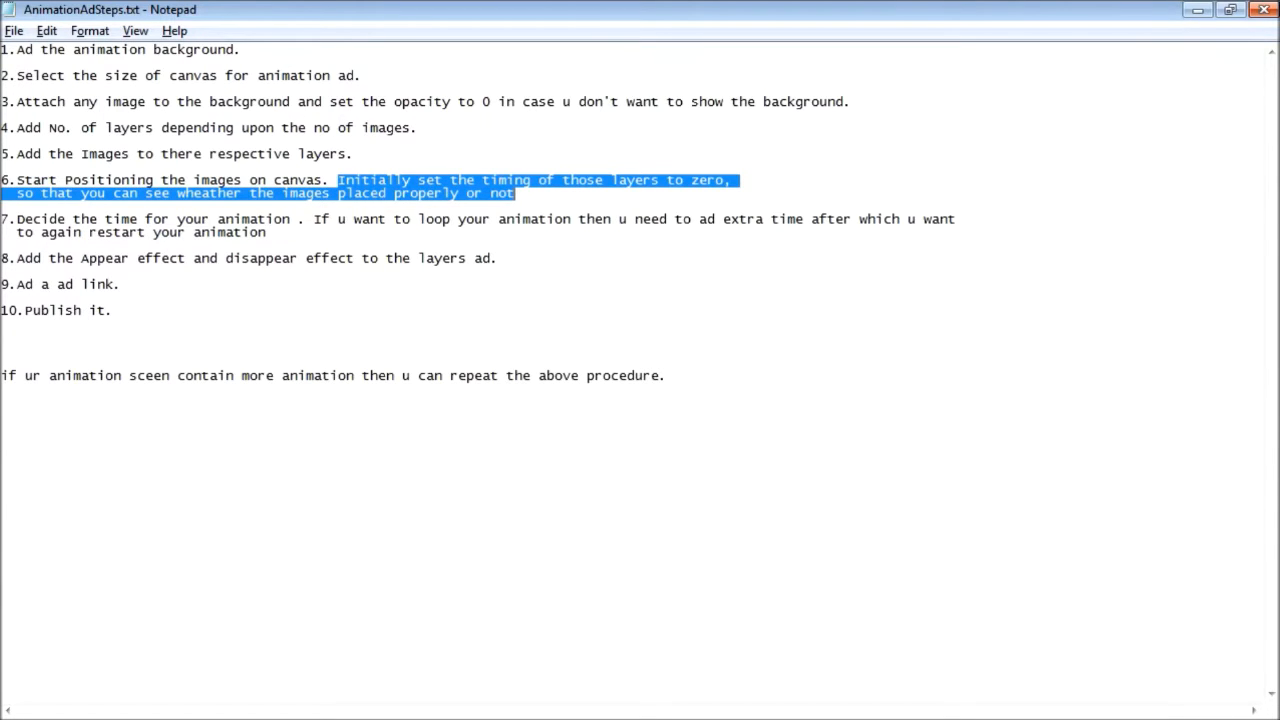
key("alt+Tab")
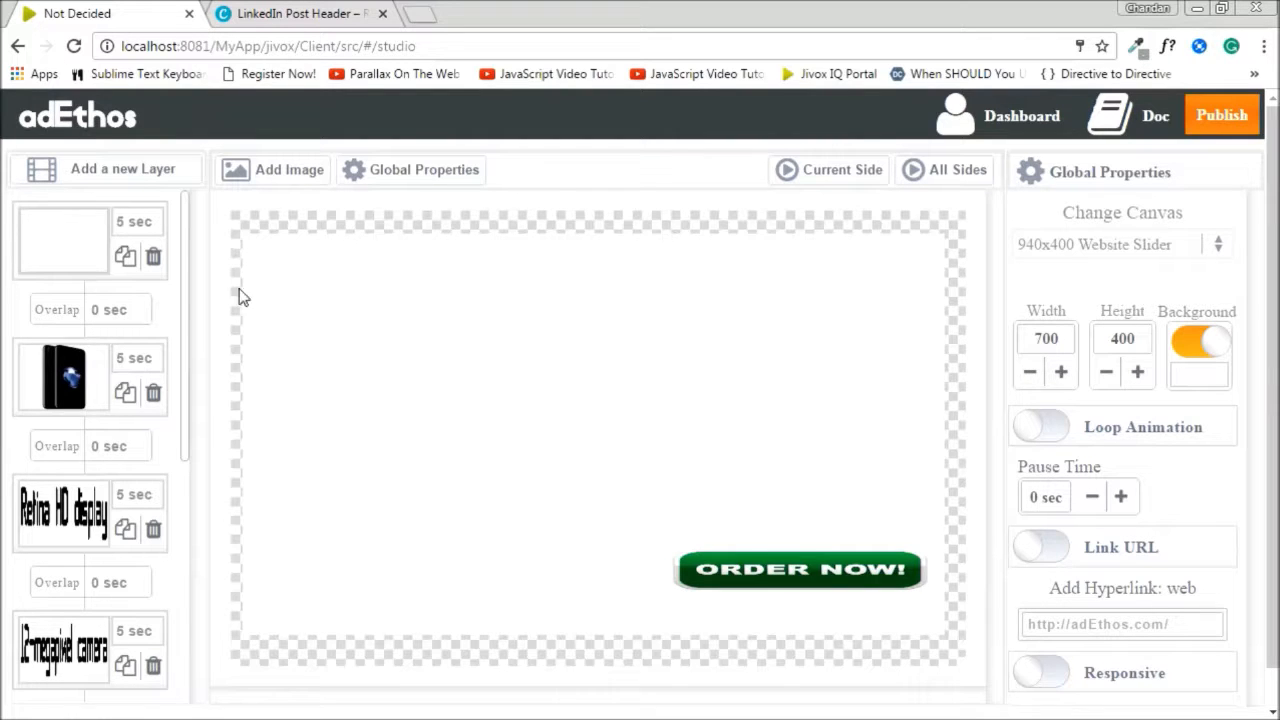
- Set the durations of the background, phone and "Retina HD display" layers to 0 sec
mouse_move(172, 236)
left_click(178, 368)
scroll(174, 371, "down", 1)
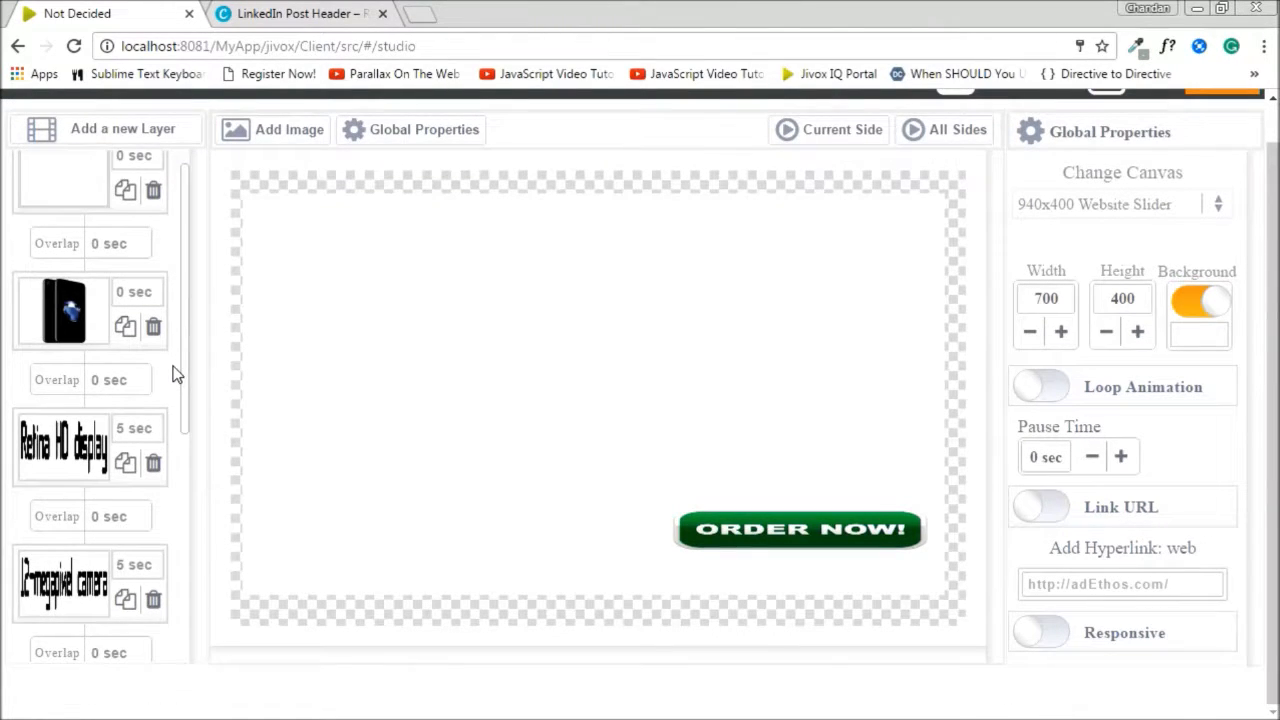
scroll(178, 376, "down", 1)
scroll(180, 378, "down", 1)
mouse_move(143, 322)
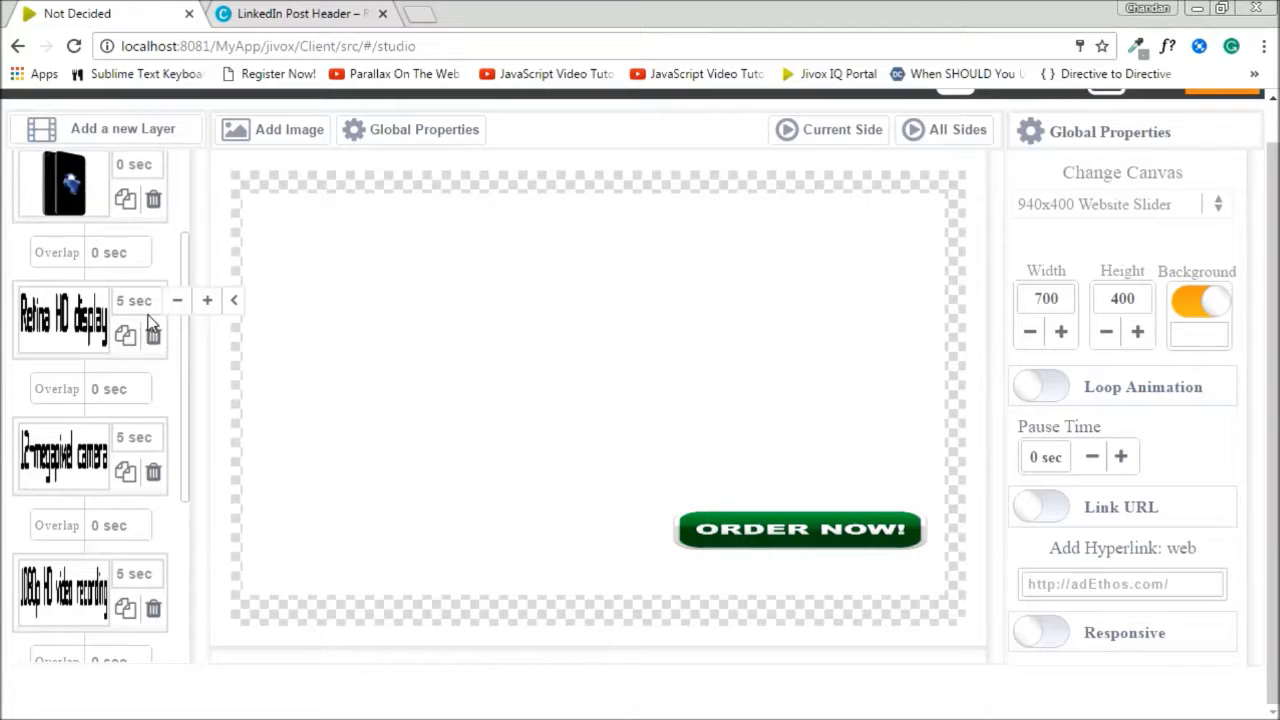
left_click(184, 303)
left_click(184, 303)
left_click(236, 304)
- Set the "12-megapixel camera" layer's duration to 0 sec
mouse_move(131, 437)
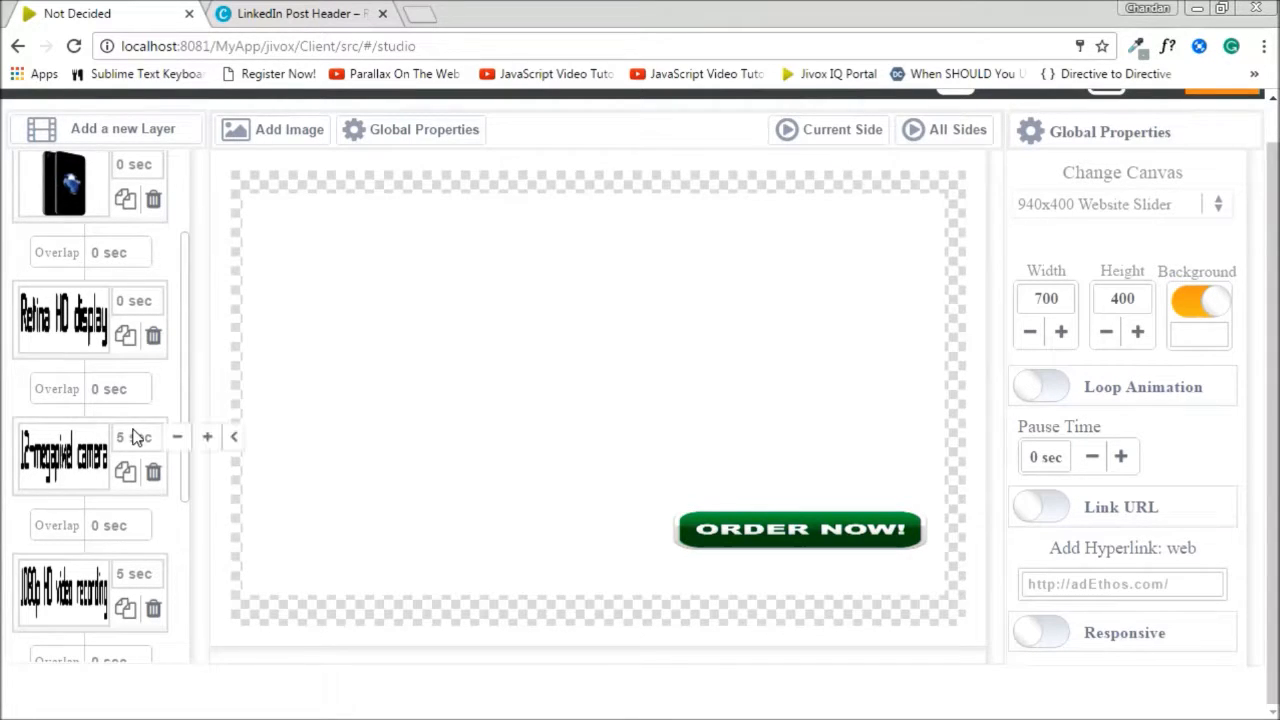
left_click(188, 446)
left_click(188, 446)
left_click(188, 446)
left_click(188, 446)
left_click(188, 446)
left_click(236, 440)
- Set the "1080p HD video recording" layer's duration to 0 sec
scroll(152, 450, "down", 3)
mouse_move(223, 408)
left_click(180, 407)
left_click(180, 407)
left_click(180, 407)
left_click(180, 407)
left_click(180, 407)
left_click(234, 408)
- Set the "FaceTime video calling" layer's duration to 0 sec
scroll(103, 523, "down", 2)
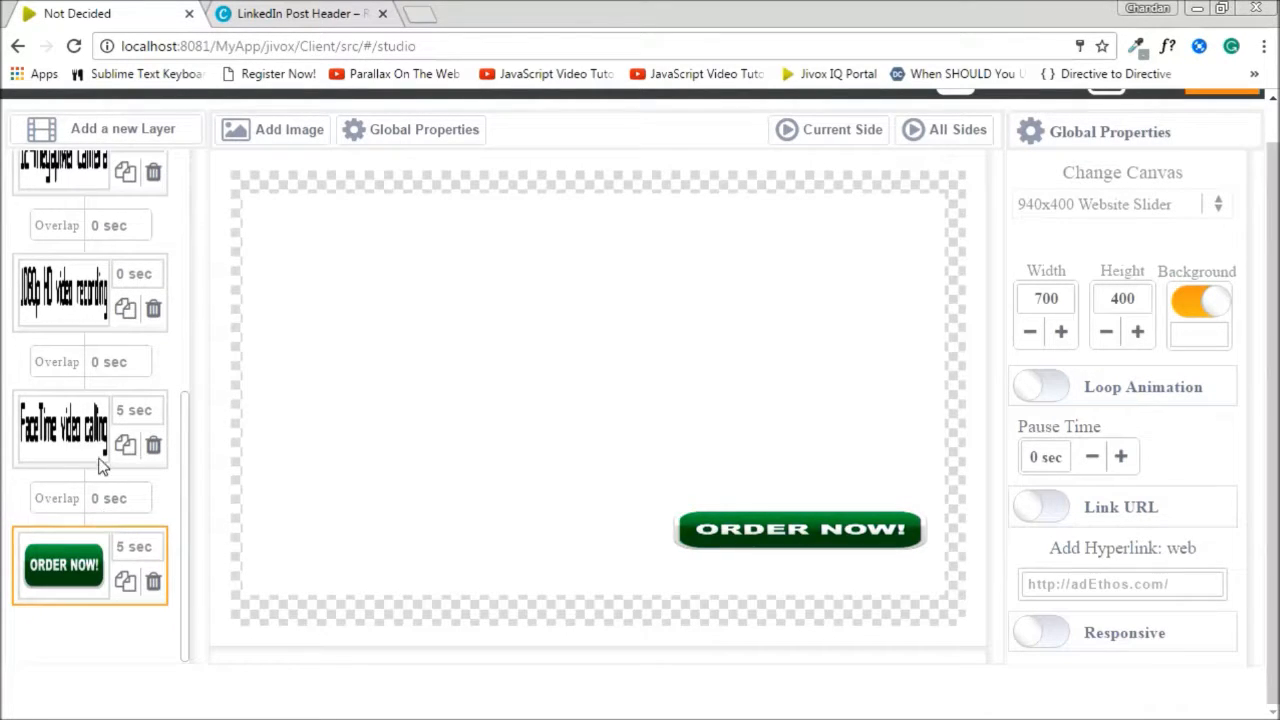
left_click(123, 418)
left_click(190, 412)
left_click(190, 412)
left_click(190, 412)
left_click(236, 411)
- Set the "ORDER NOW!" layer's duration to 0 sec and preview all sides of the animation to check the image placement
left_click(133, 547)
left_click(180, 548)
left_click(180, 548)
left_click(180, 548)
left_click(180, 548)
left_click(180, 548)
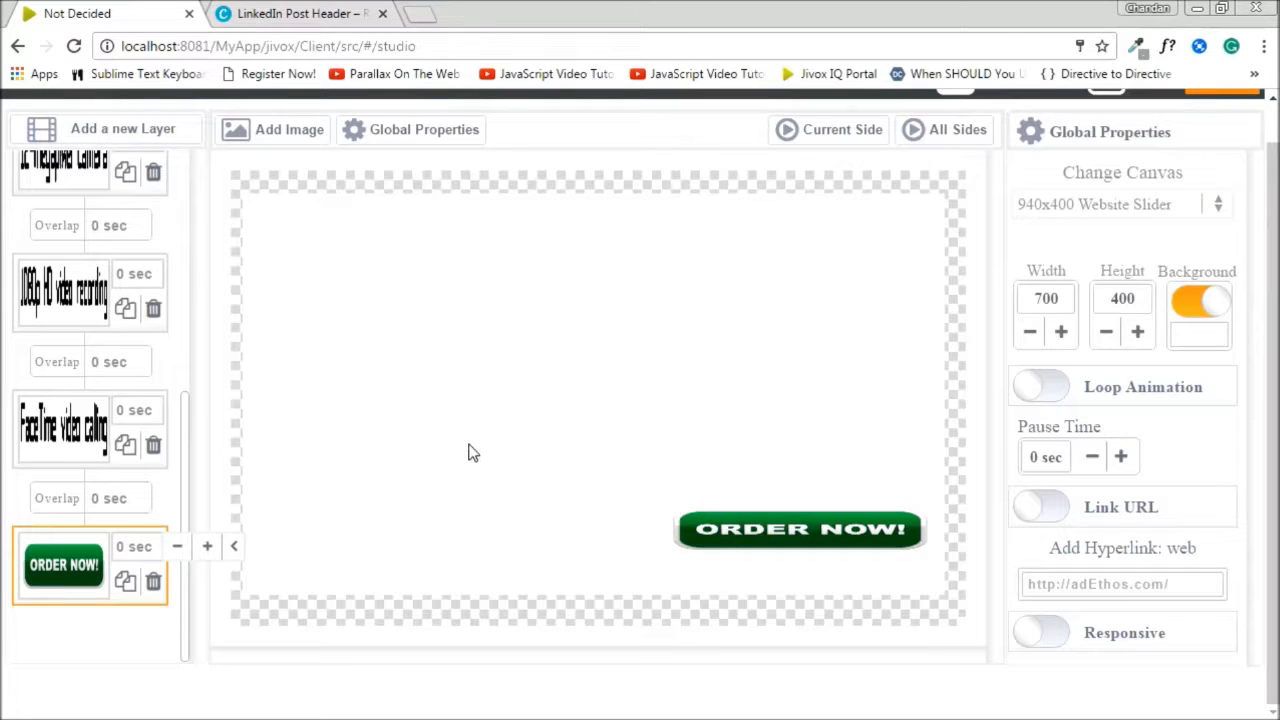
left_click(961, 131)
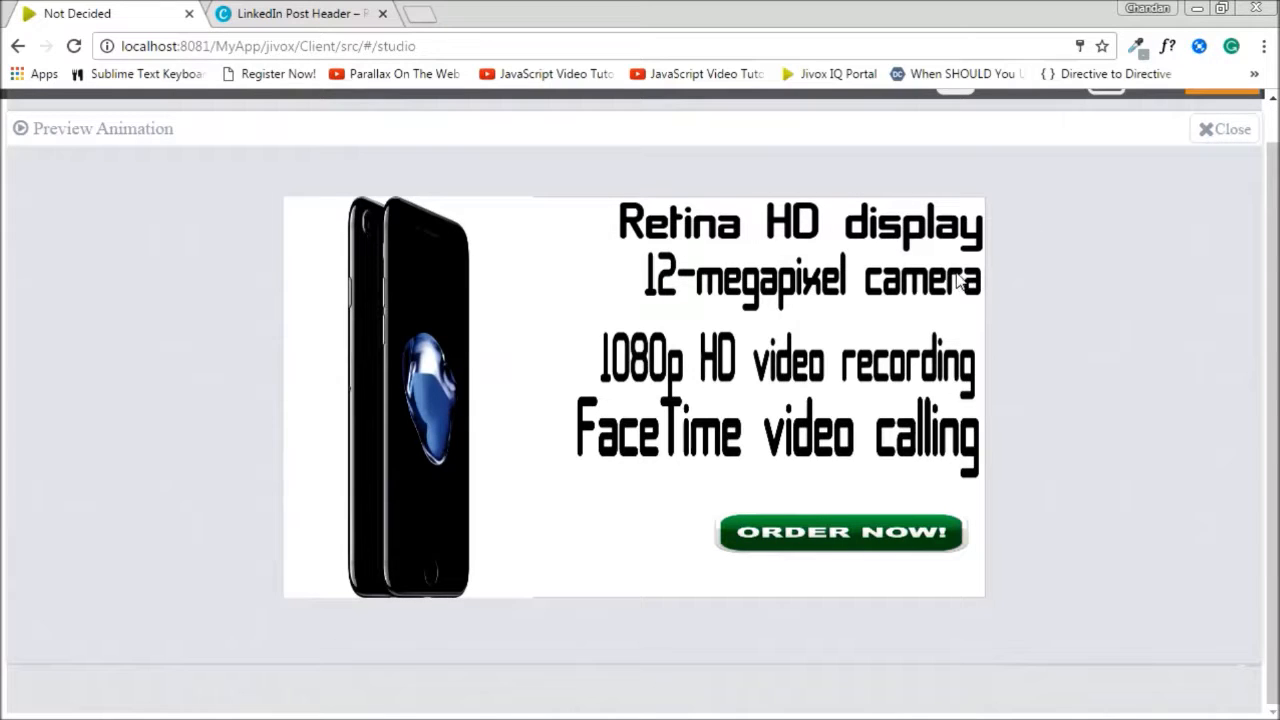
left_click(1230, 132)
- Shrink the "Retina HD display" image to about 325 × 48 px and place it at about 375 horizontally and 4 vertically
scroll(30, 262, "up", 2)
scroll(30, 262, "up", 3)
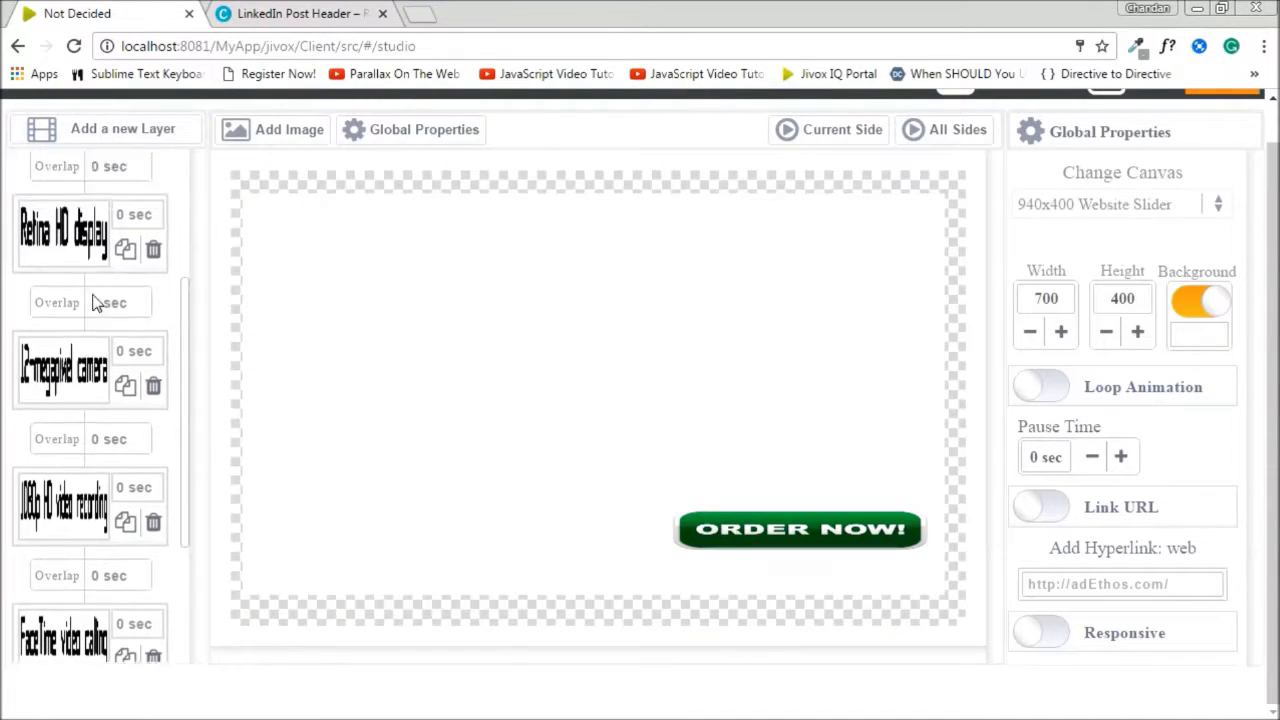
left_click(64, 425)
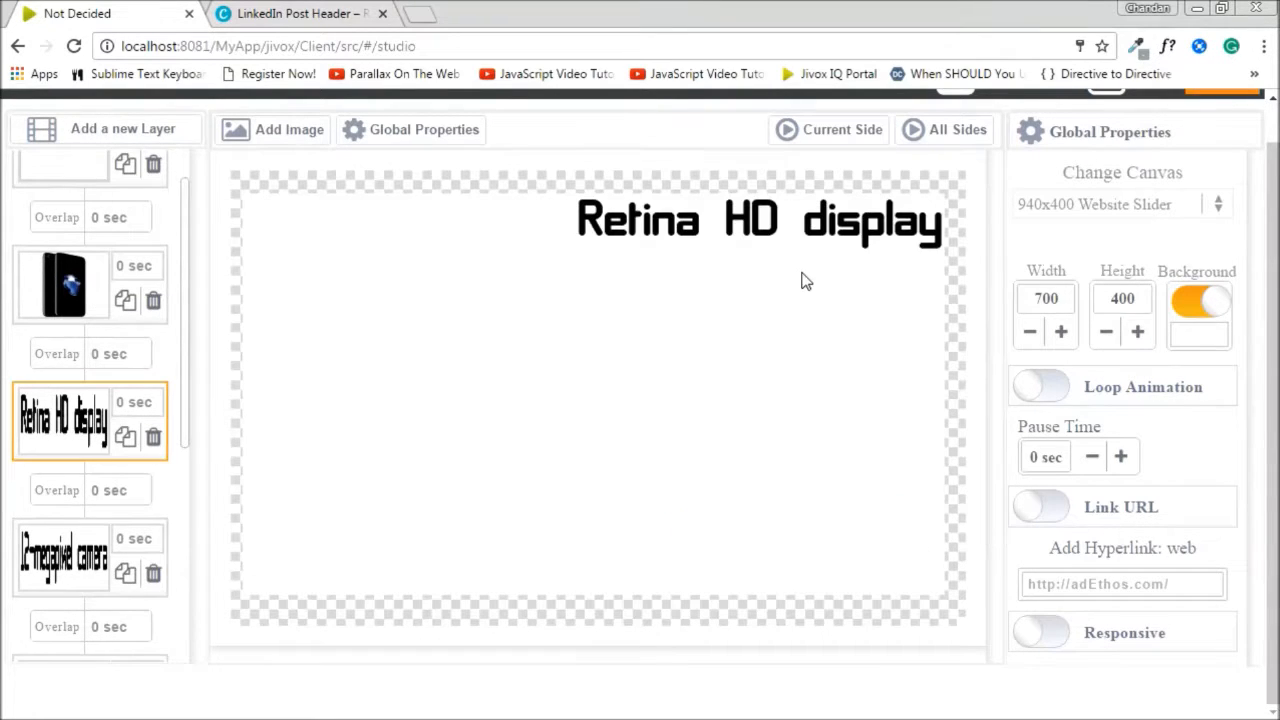
left_click(806, 248)
left_click_drag(782, 302, 771, 308)
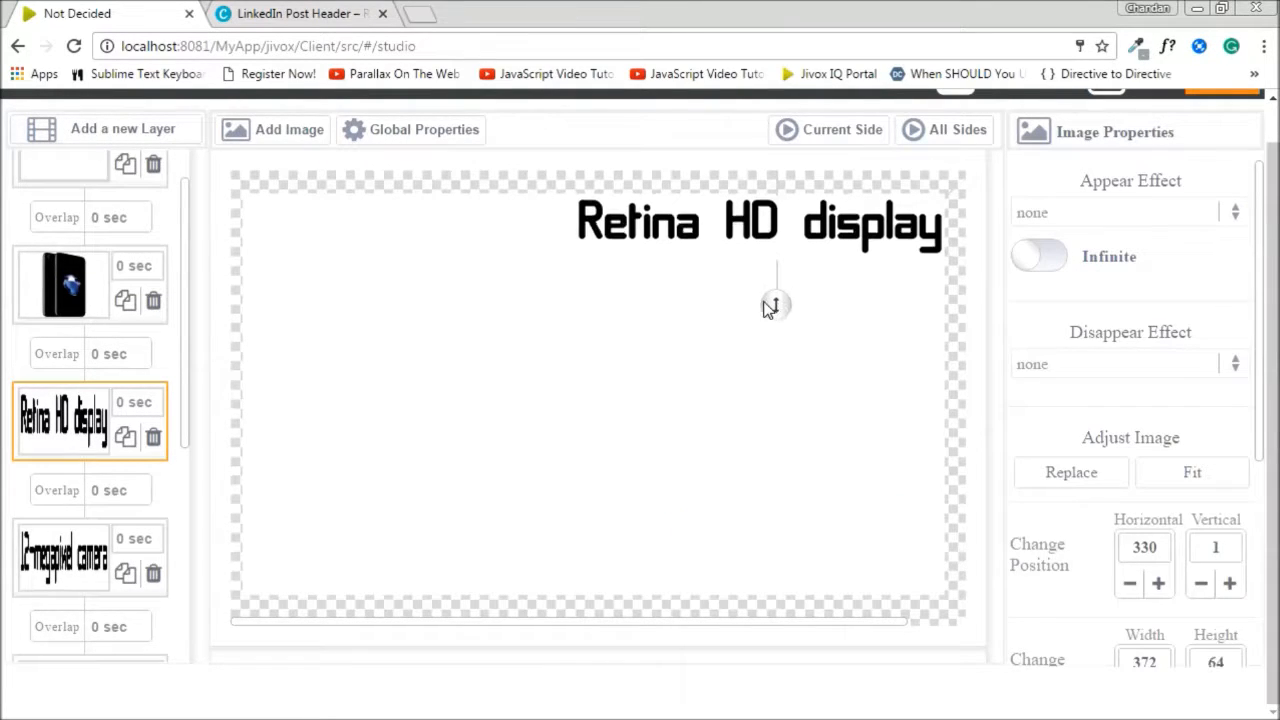
left_click_drag(729, 621, 835, 620)
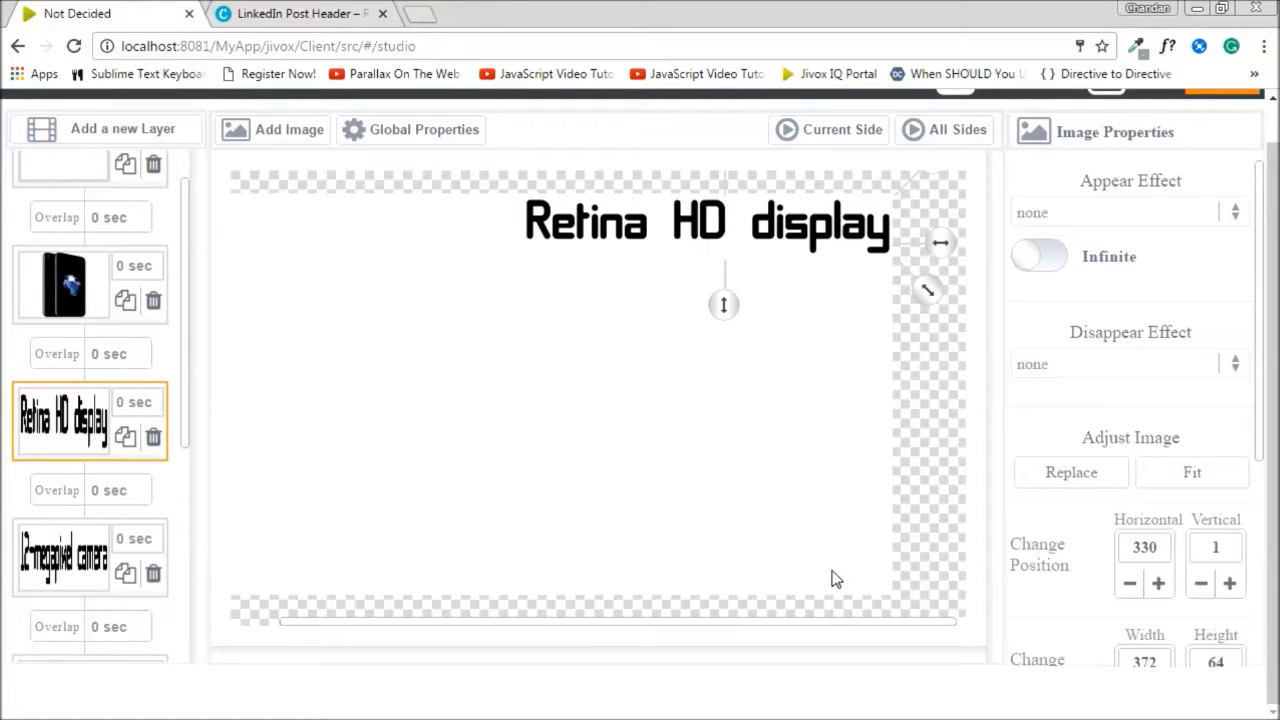
mouse_move(933, 293)
left_mouse_down()
mouse_move(880, 277)
mouse_move(930, 278)
left_mouse_up()
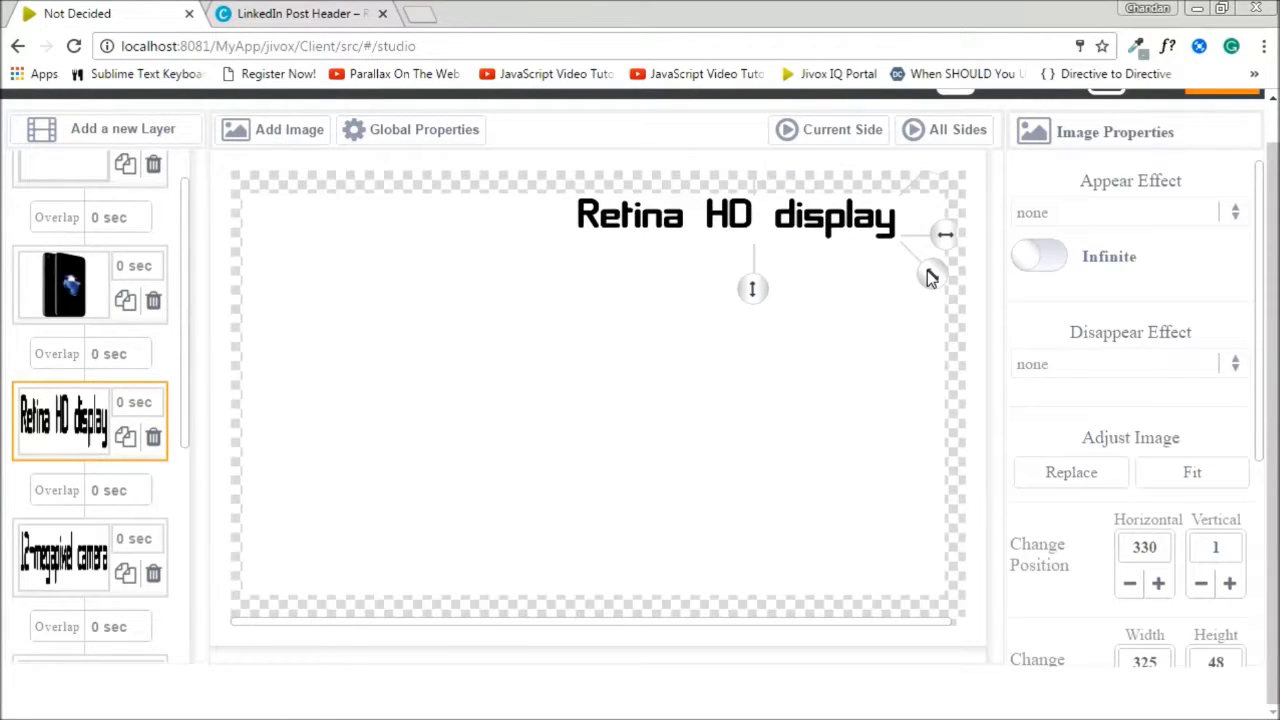
scroll(1190, 465, "down", 2)
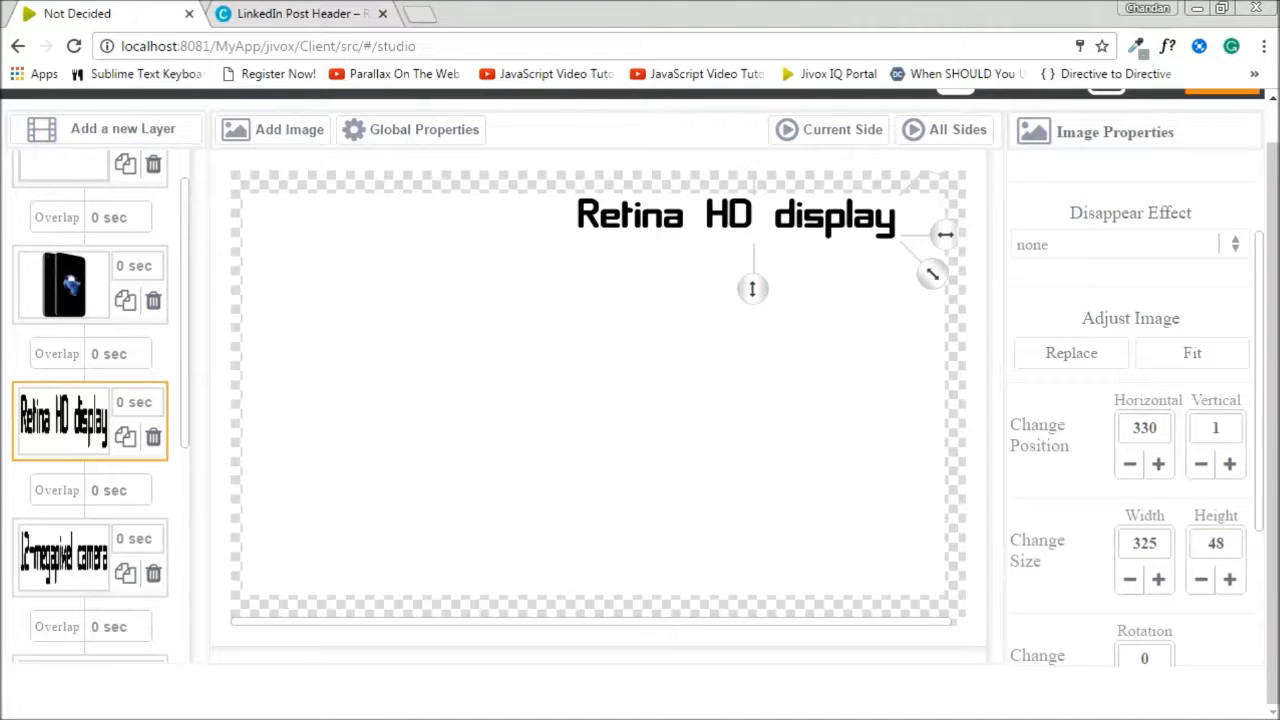
left_click_drag(797, 228, 849, 235)
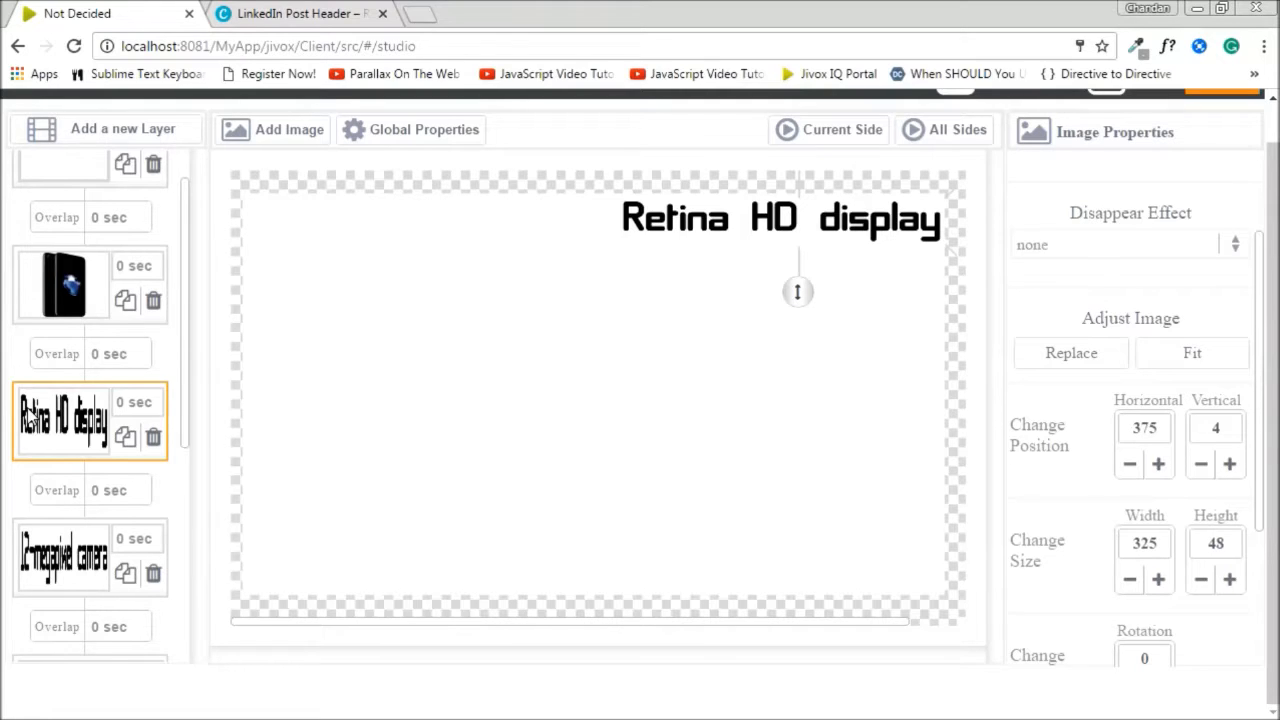
- Reduce the "12-megapixel camera" image's height to about 48 px
scroll(31, 418, "down", 1)
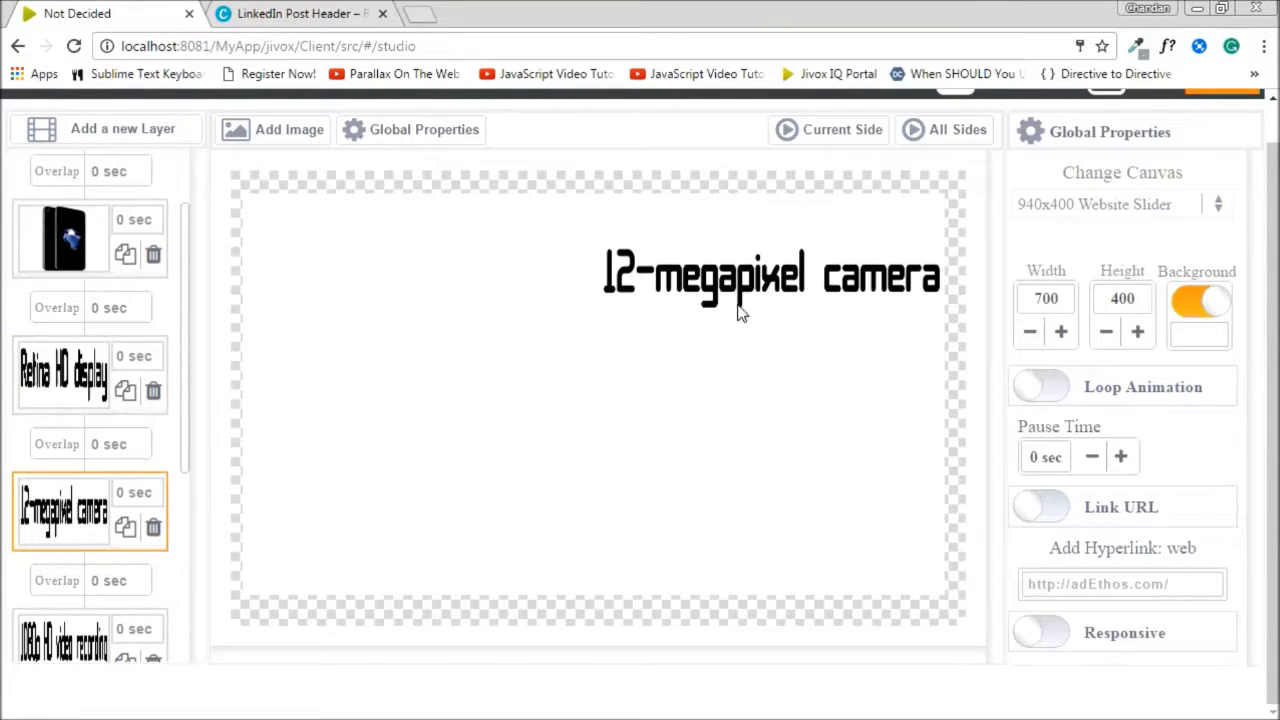
left_click(740, 313)
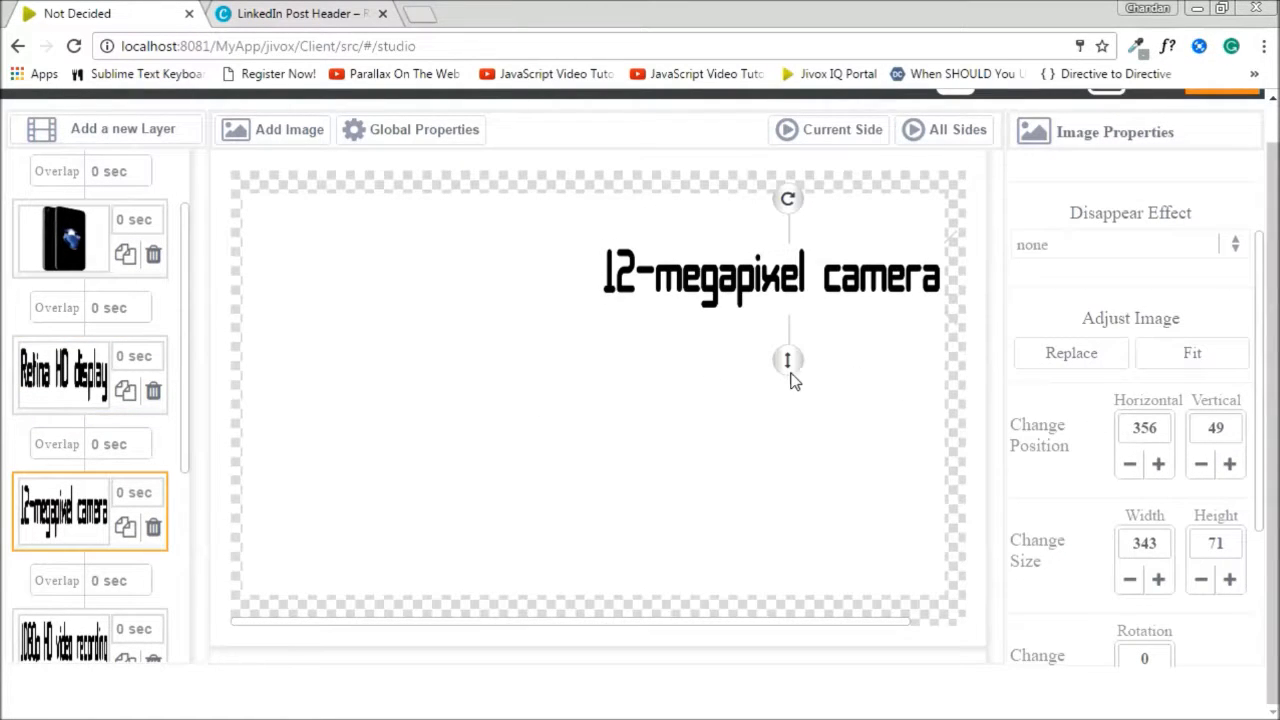
left_click_drag(787, 360, 787, 337)
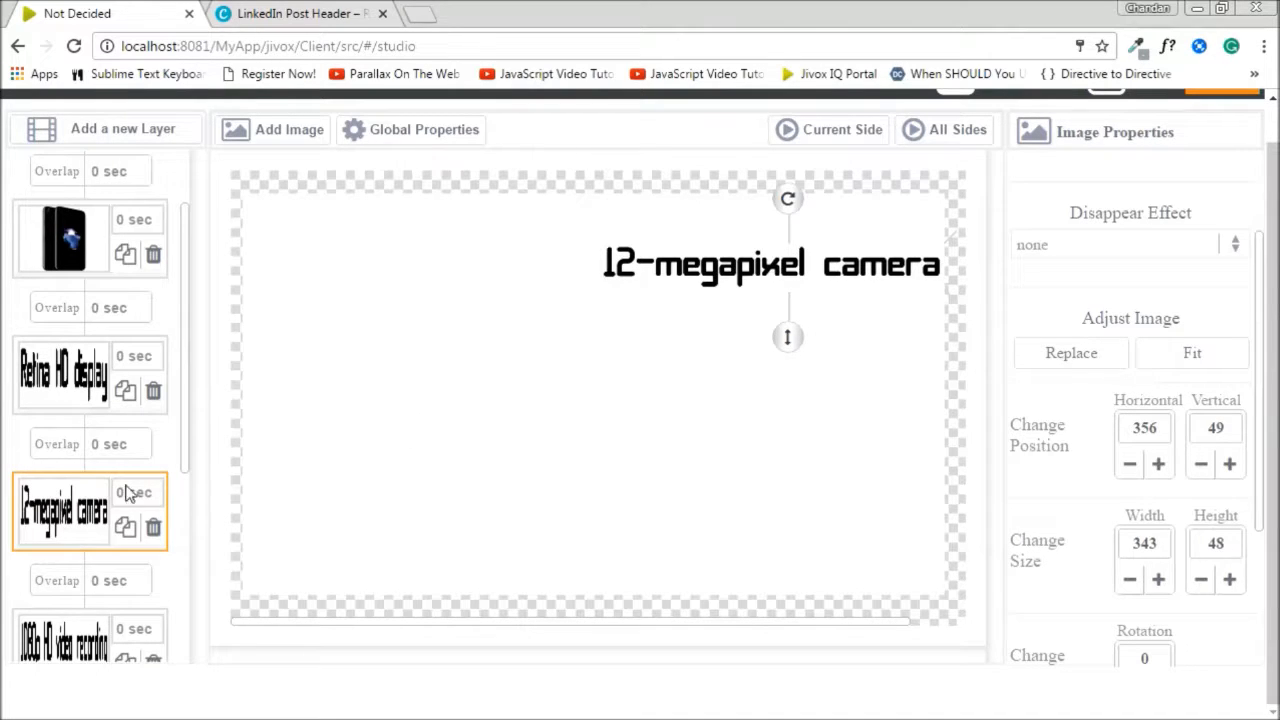
- Reduce the "1080p HD video recording" image's height to about 48 px and move it to about 317 horizontally and 107 vertically
scroll(78, 500, "down", 2)
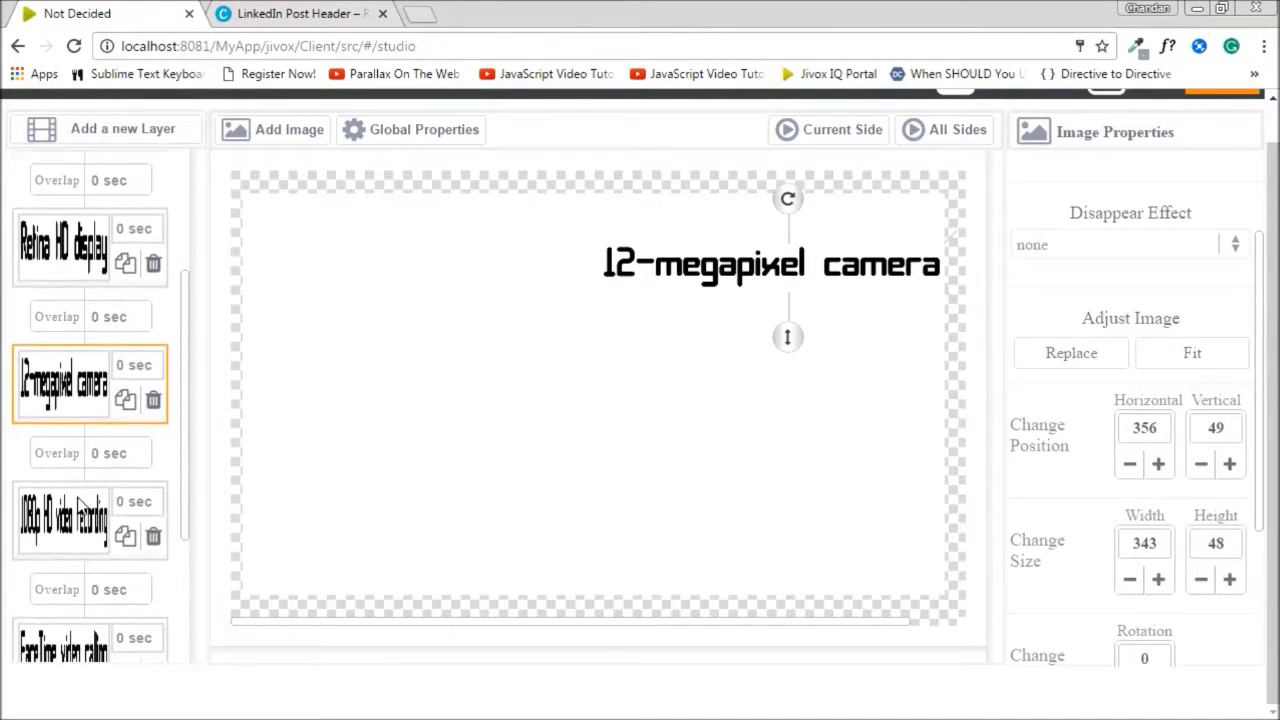
left_click(76, 522)
left_click(778, 364)
left_click_drag(763, 449, 763, 416)
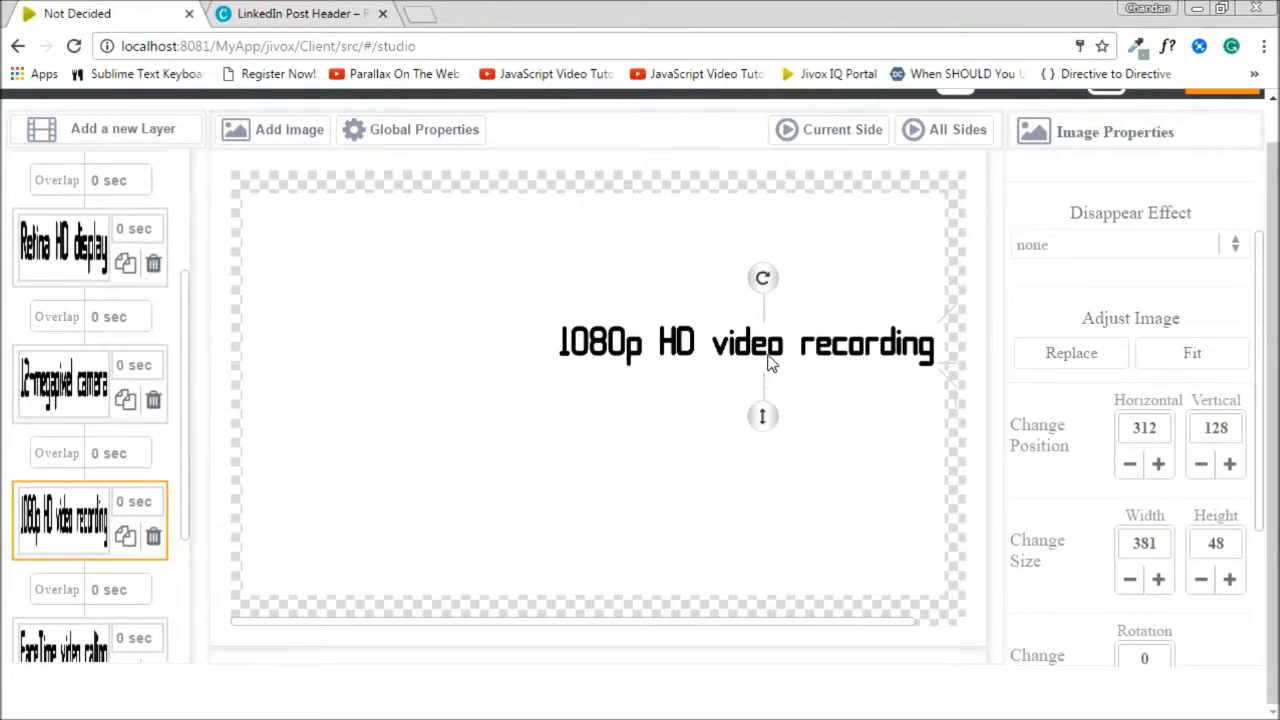
left_click_drag(777, 360, 783, 338)
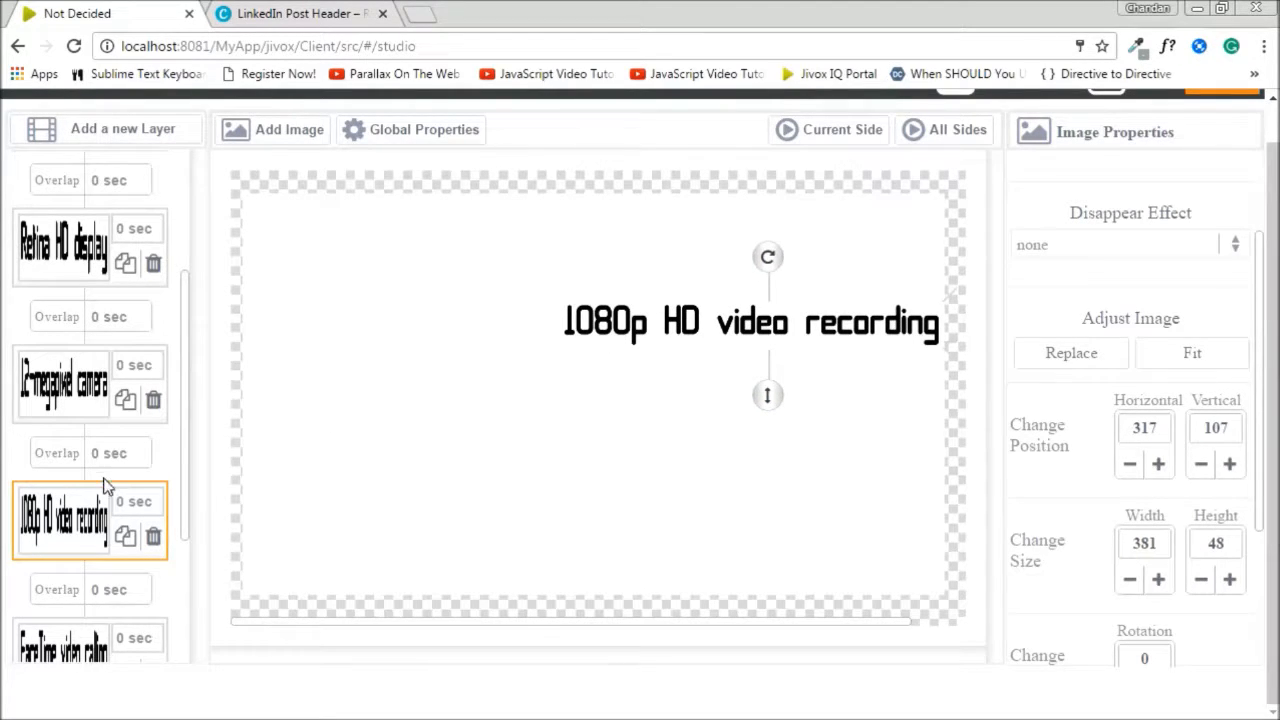
- Preview all sides of the animation to check the spacing of the text images, then close the preview
scroll(110, 490, "down", 3)
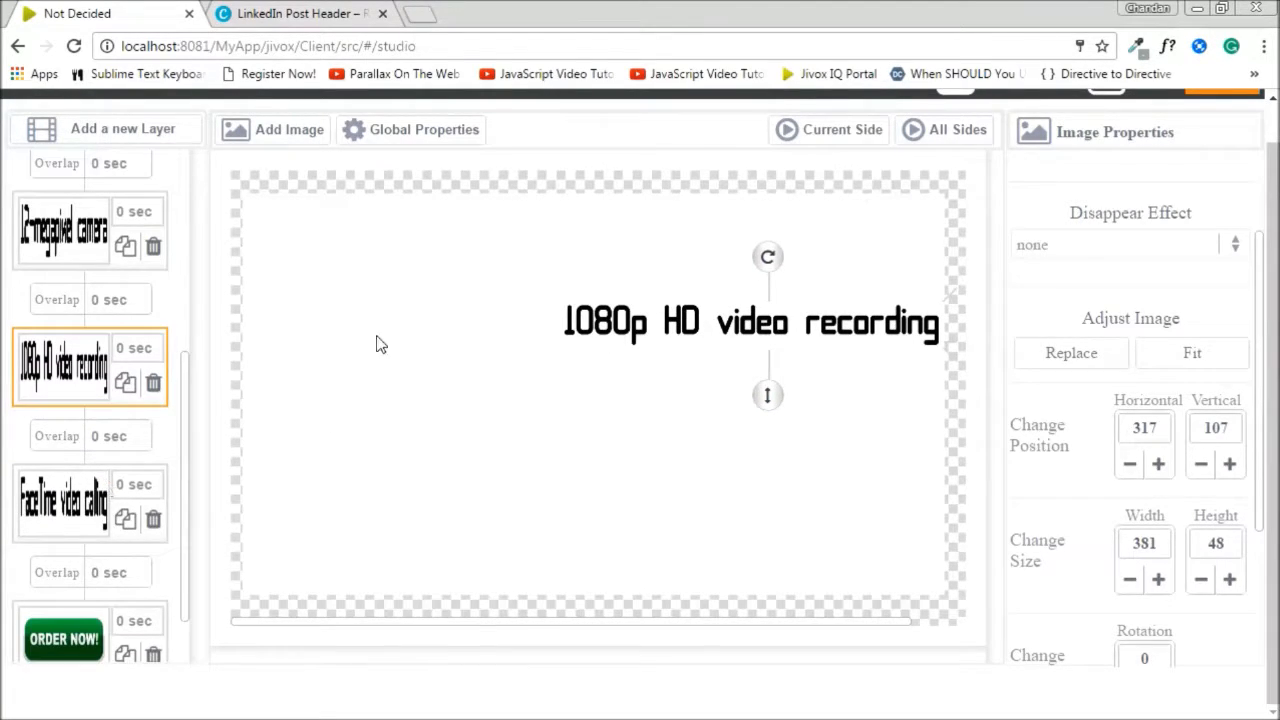
left_click(958, 132)
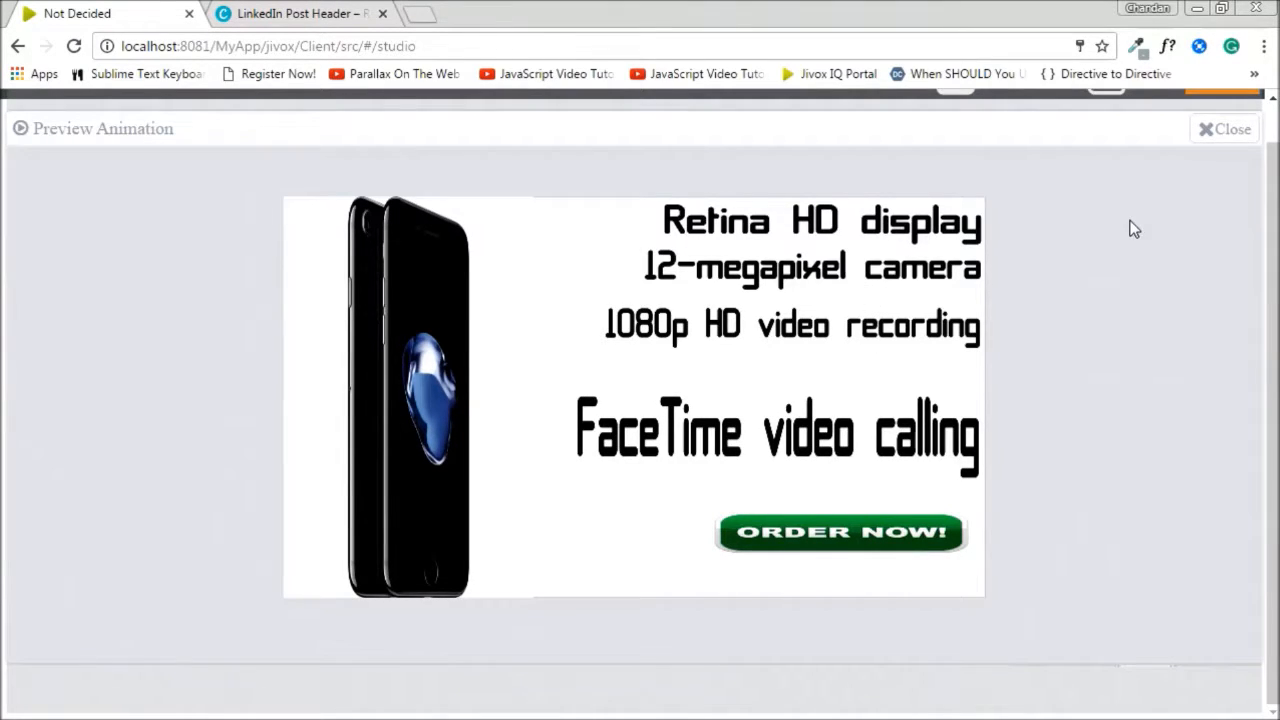
left_click(1231, 138)
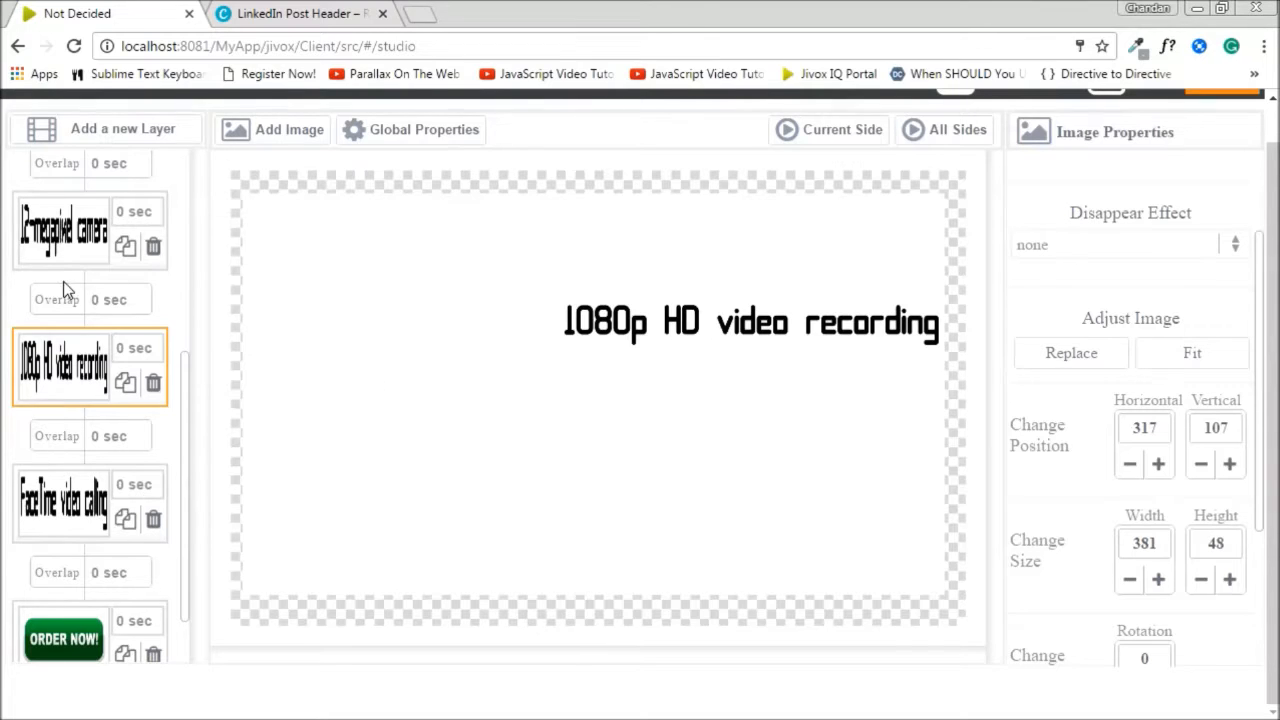
- Enlarge the "1080p HD video recording" image to about 410 × 51 px and move it to about 292 horizontally and 103 vertically
left_click(741, 329)
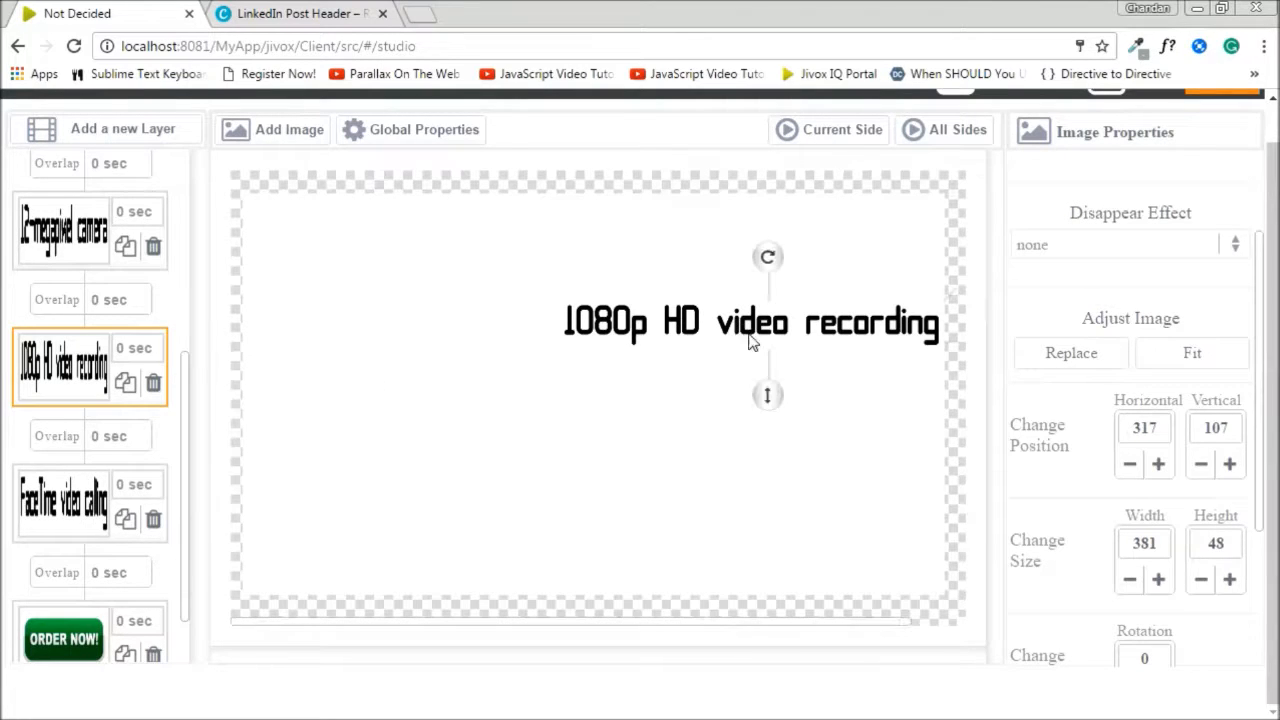
left_click_drag(770, 397, 770, 400)
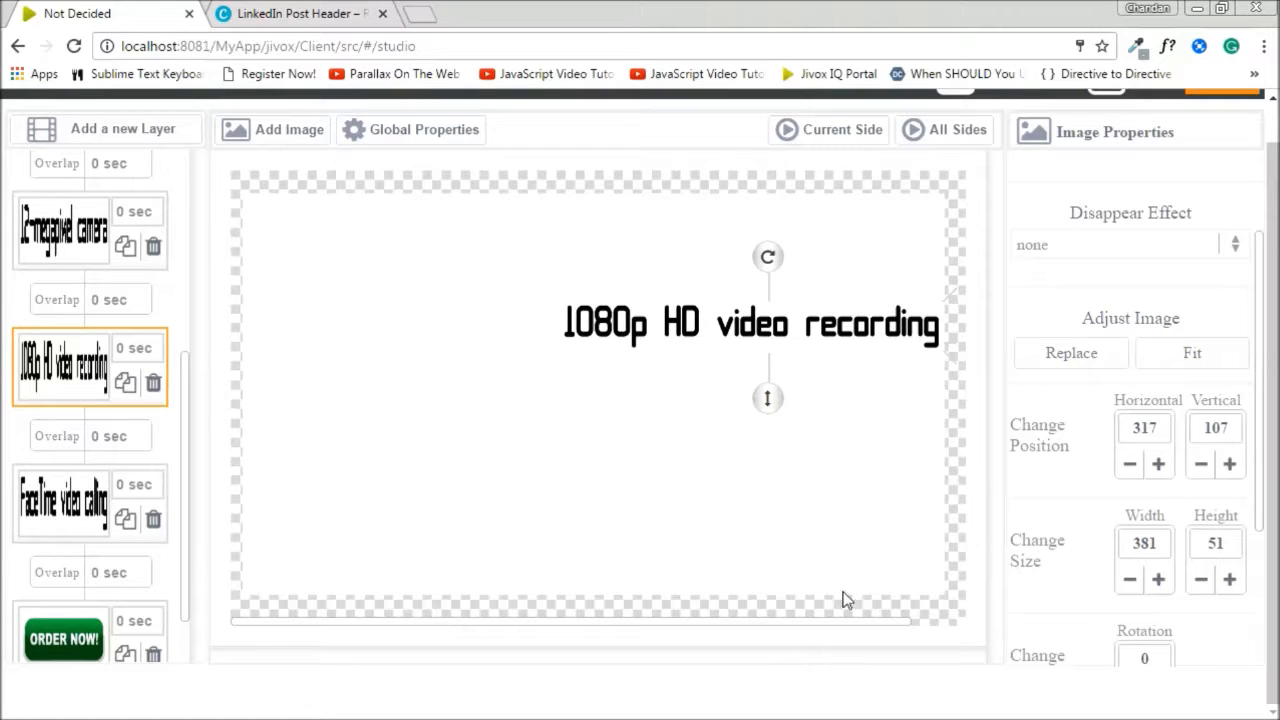
left_click_drag(838, 621, 883, 617)
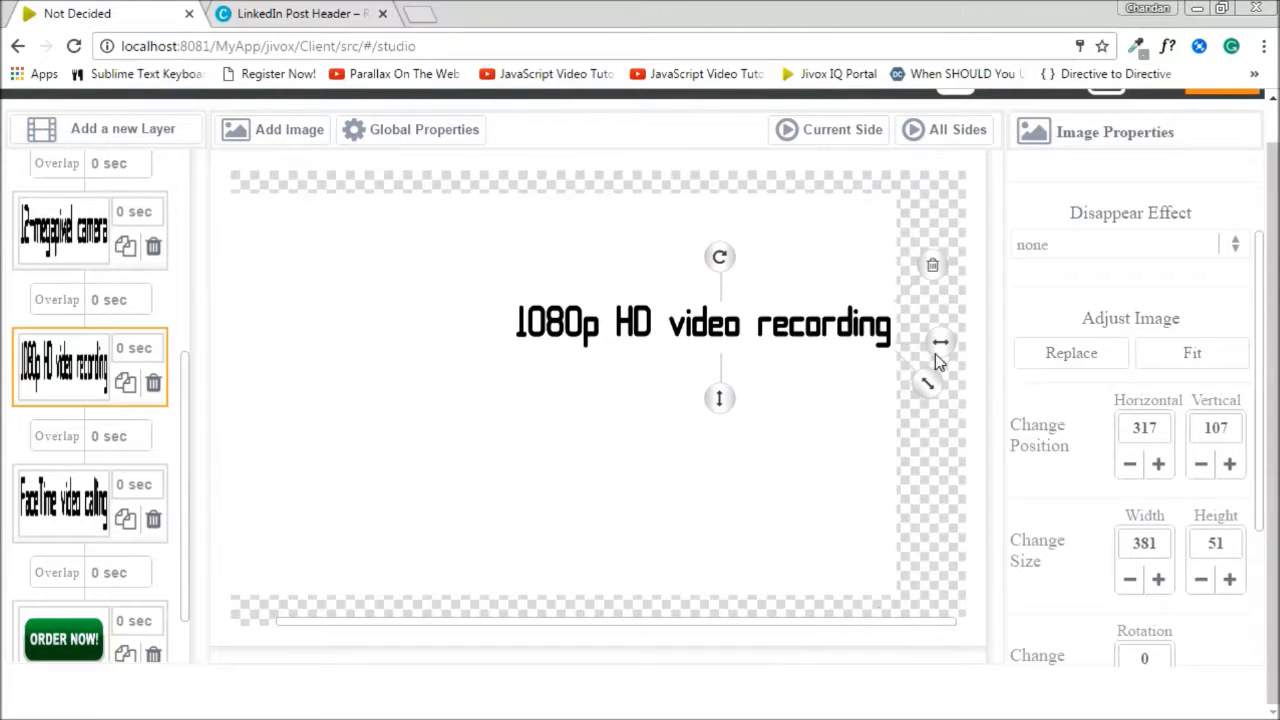
left_click_drag(937, 344, 949, 342)
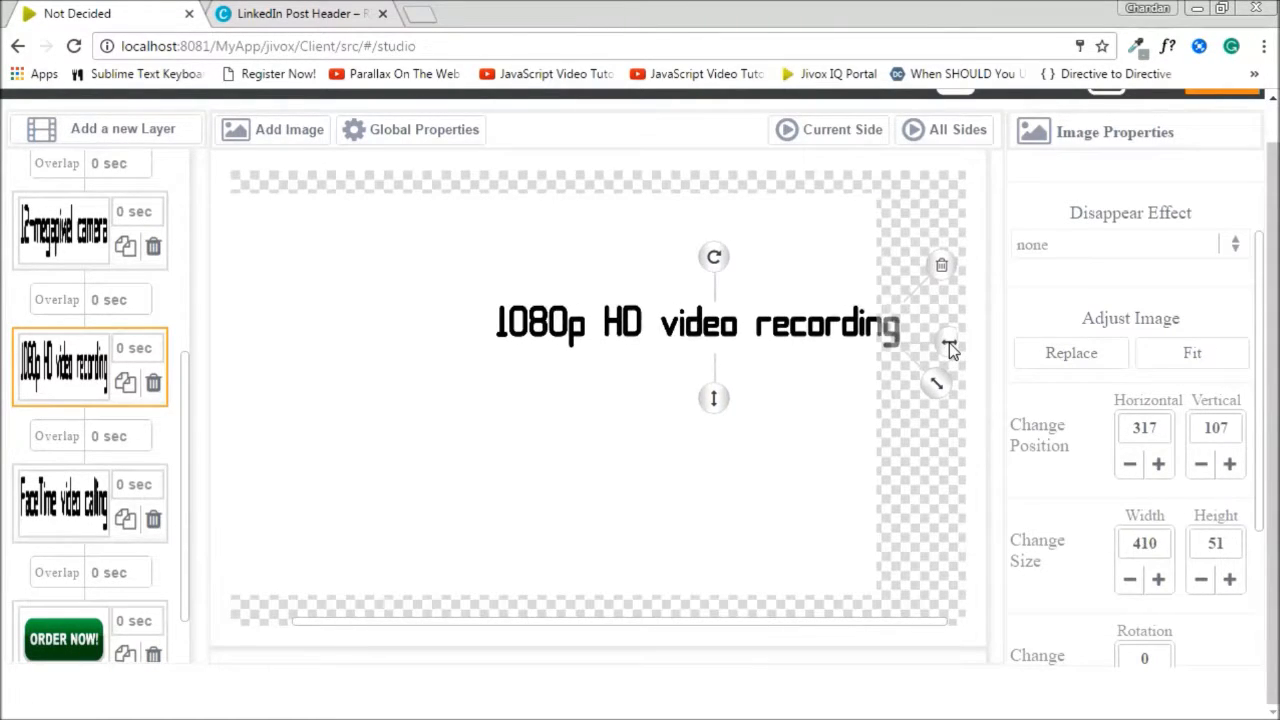
left_click_drag(826, 337, 810, 334)
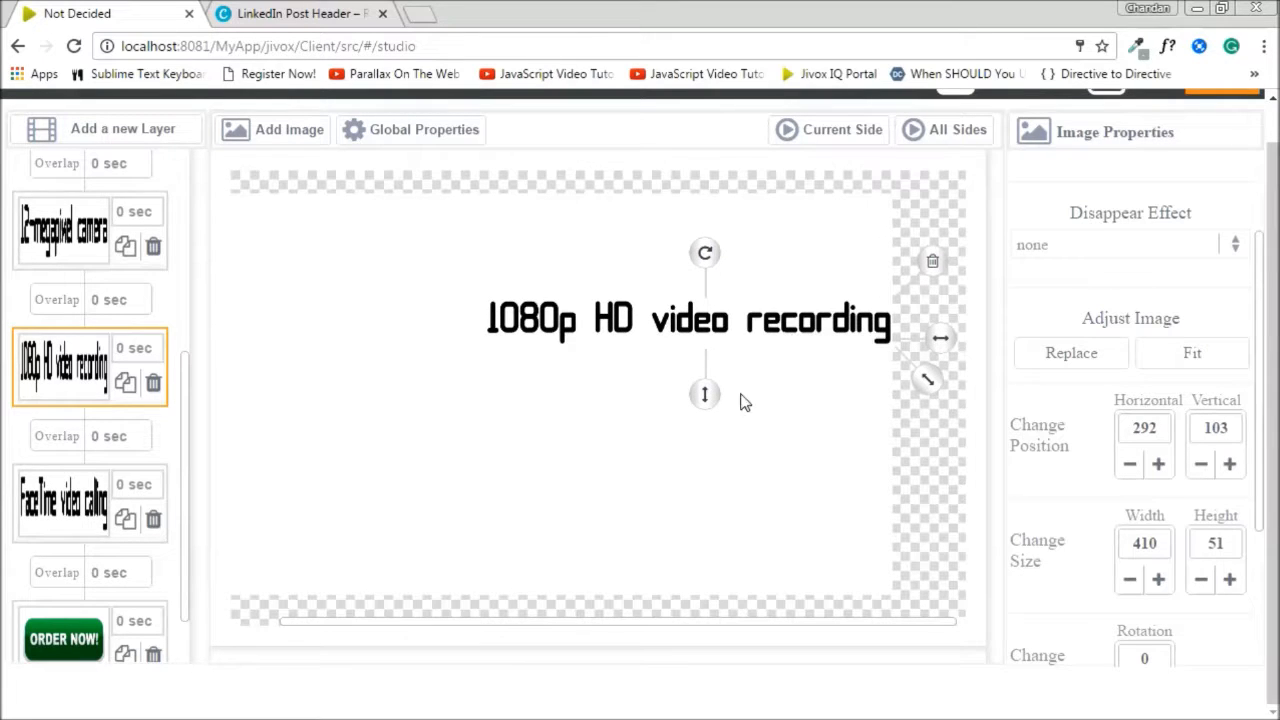
- Reduce the "1080p HD video recording" image's height to 48 px and check the layout in an all-sides preview
left_click_drag(707, 395, 708, 399)
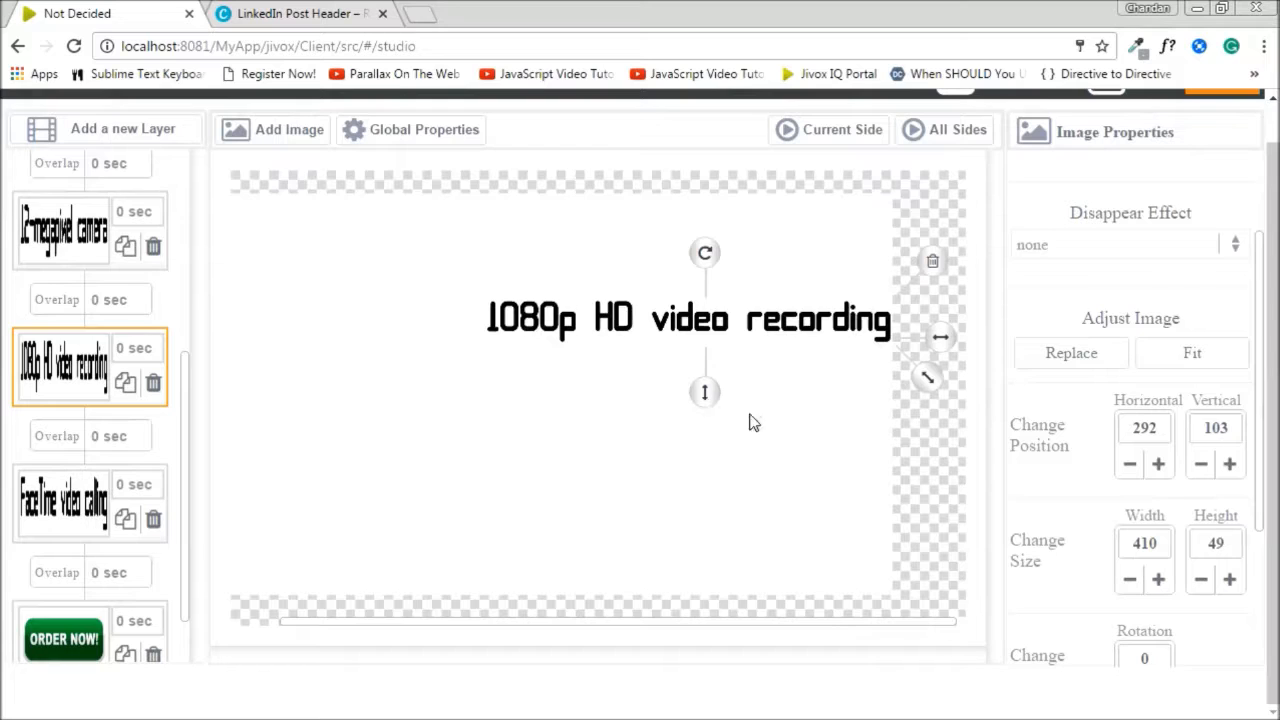
left_click(1201, 584)
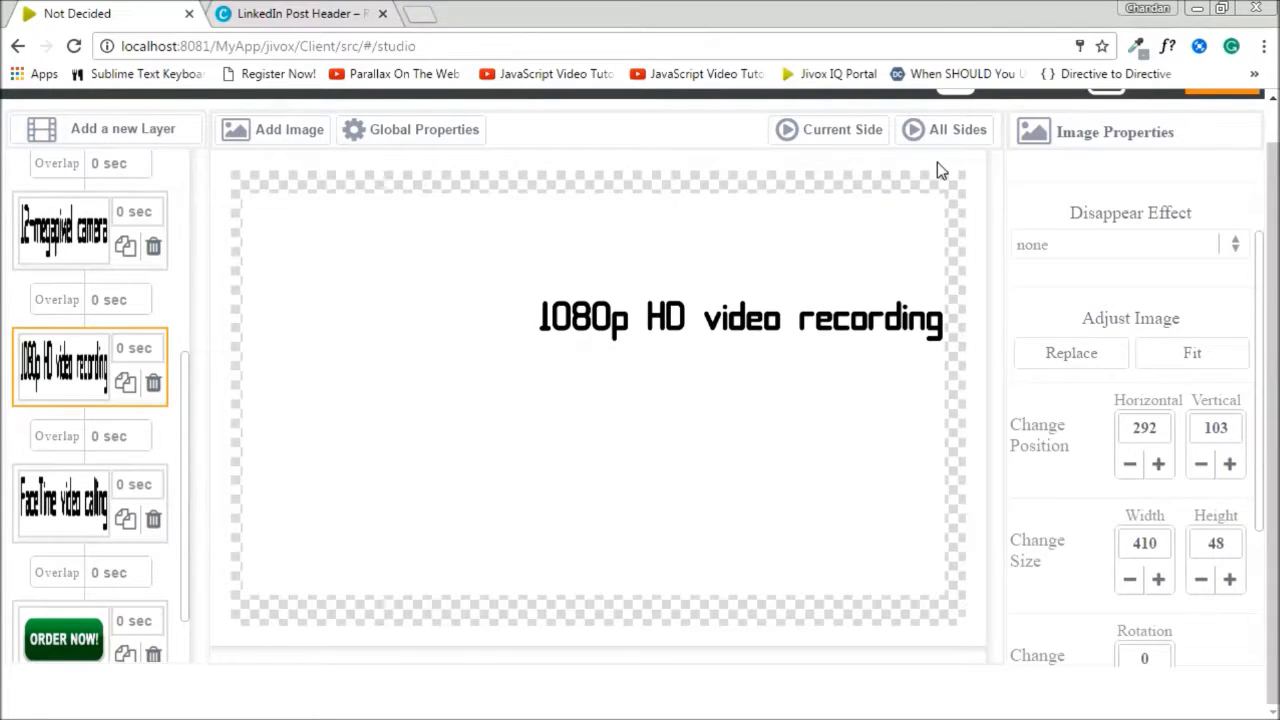
left_click(945, 142)
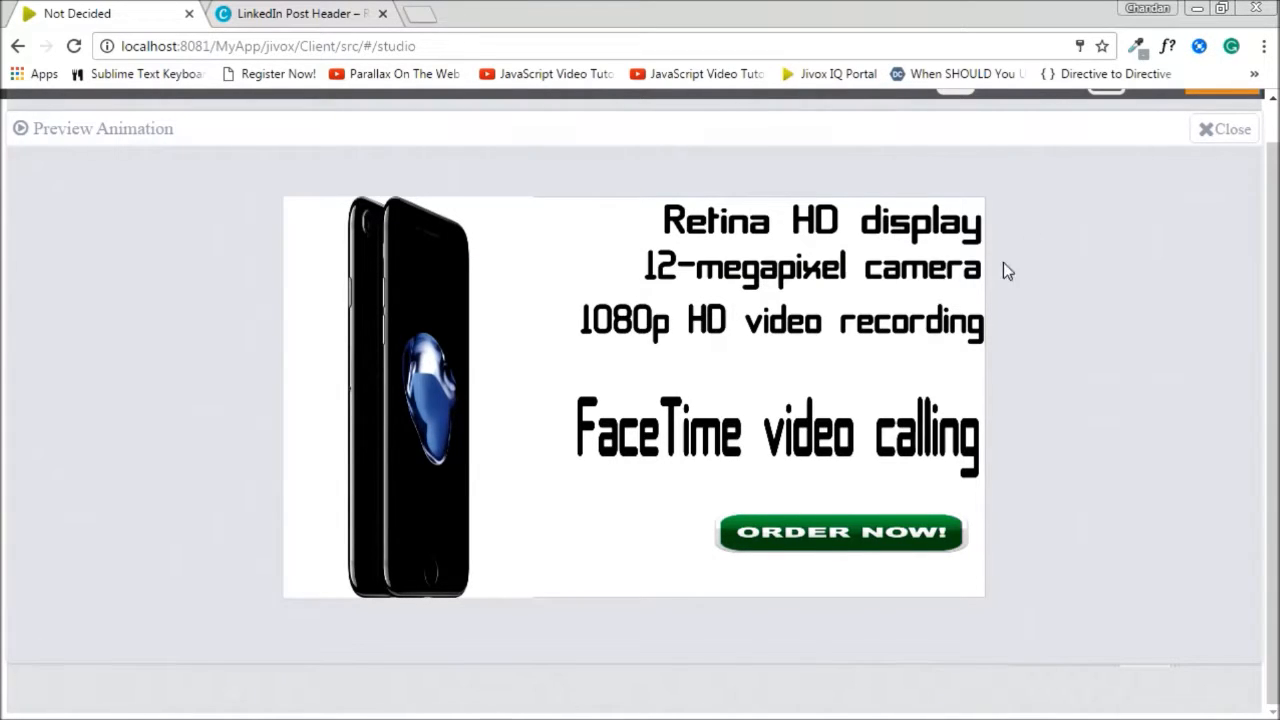
left_click(1229, 133)
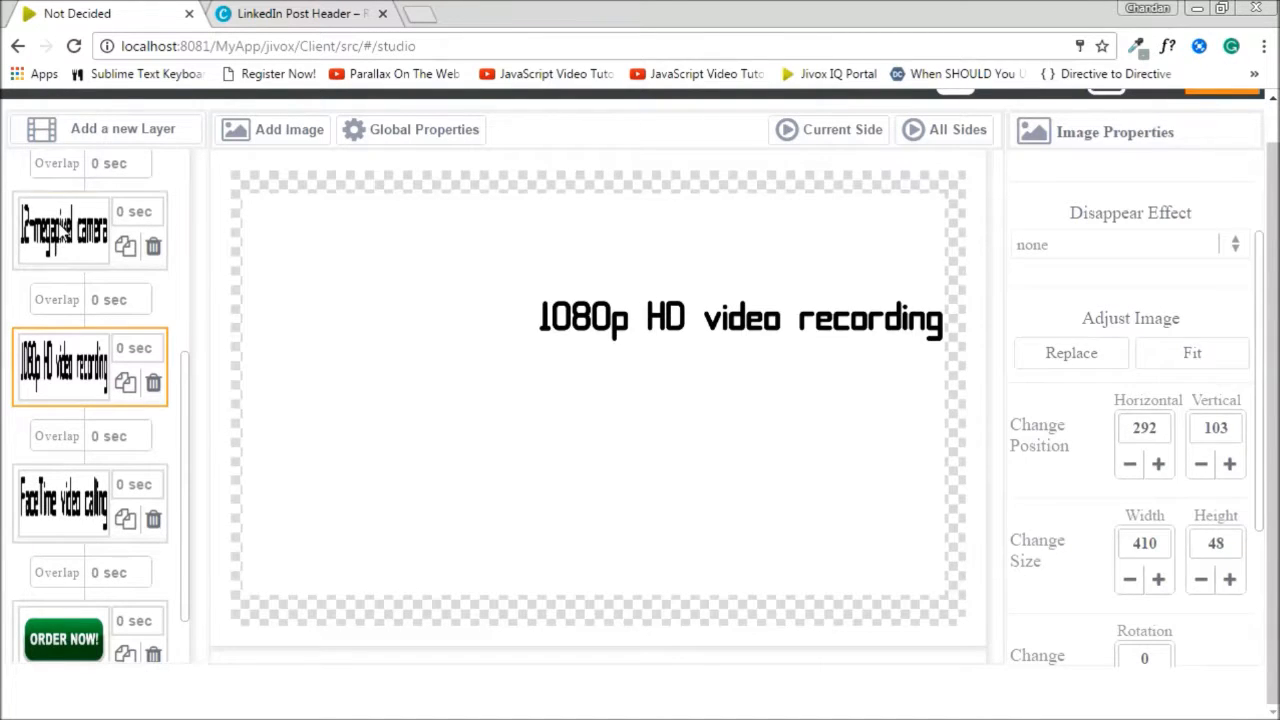
- Move the "12-megapixel camera" image slightly down to about 356 horizontally and 52 vertically
left_click(65, 232)
left_click(668, 275)
left_click_drag(668, 275, 664, 278)
- Resize the "Retina HD display" image to about 286 × 48 px
scroll(177, 278, "up", 3)
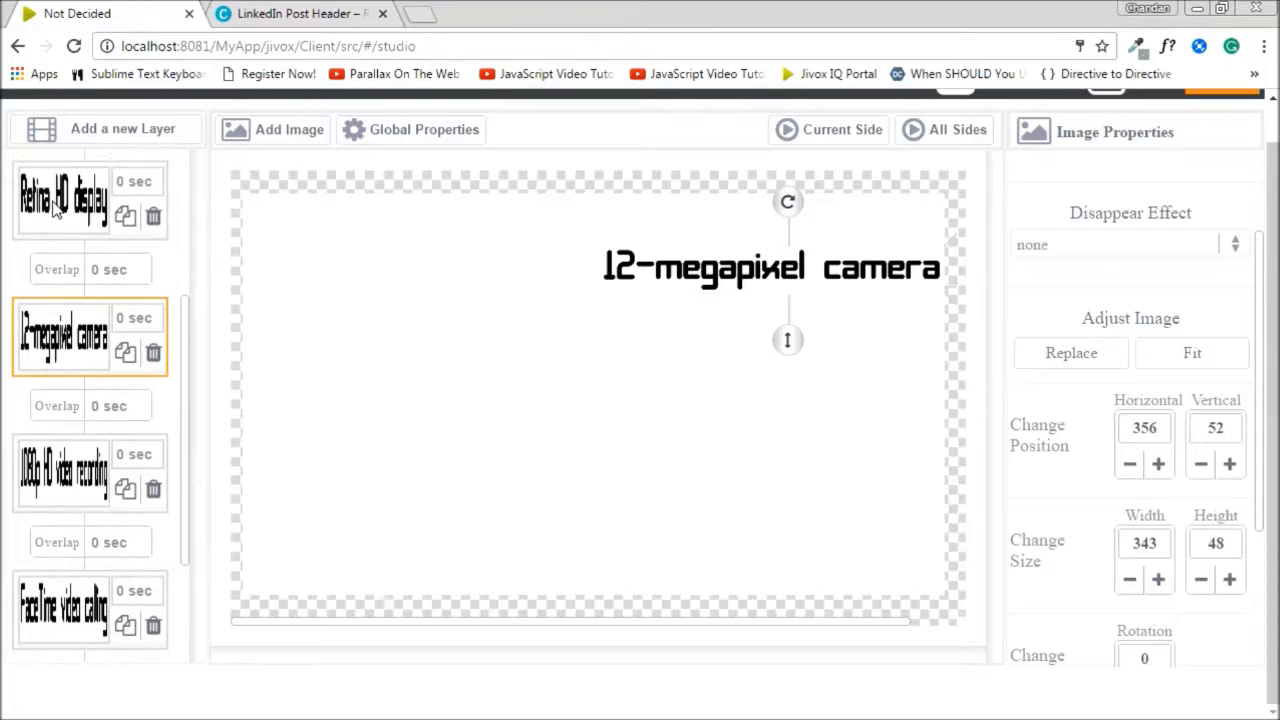
left_click(57, 206)
left_click(912, 208)
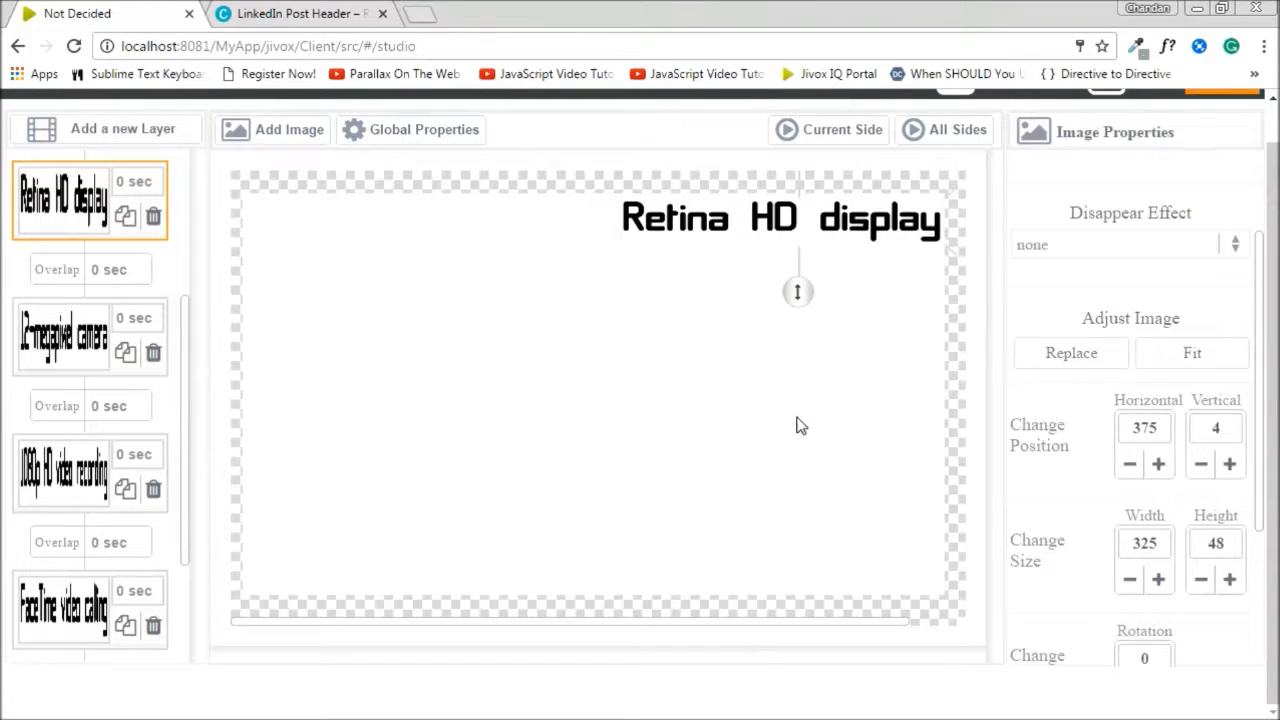
left_click_drag(766, 622, 923, 355)
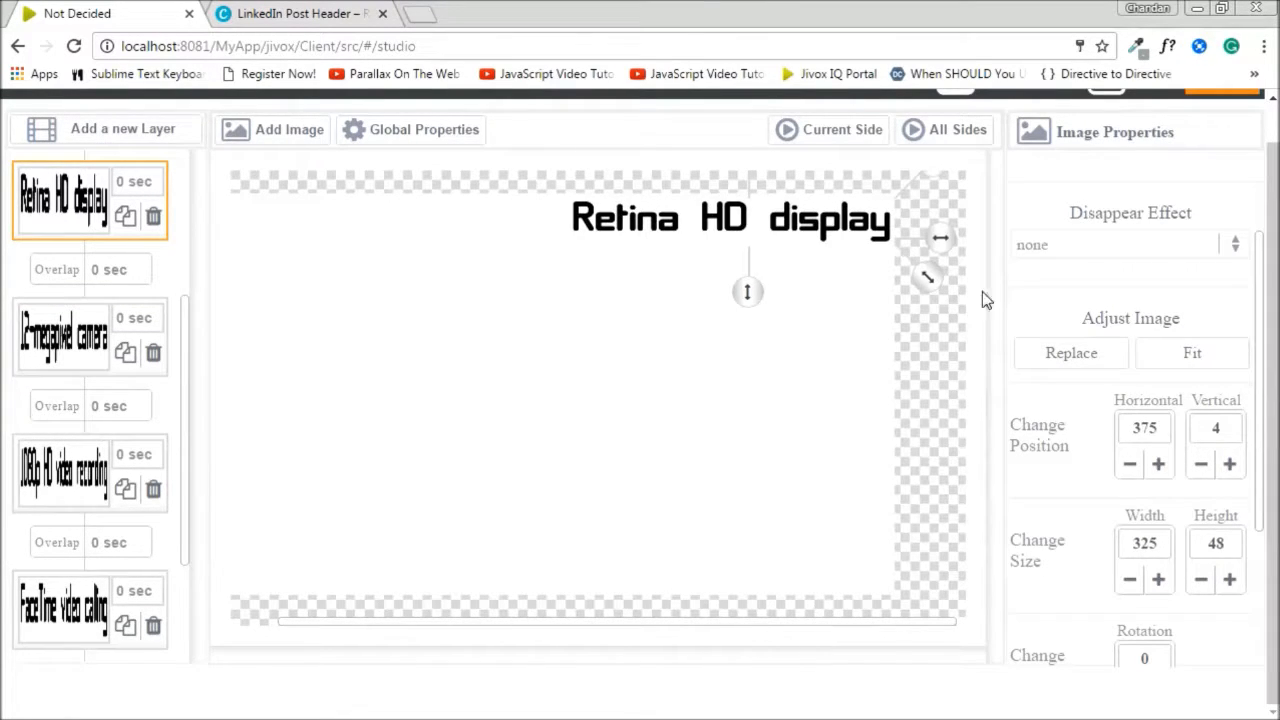
mouse_move(931, 280)
left_mouse_down()
mouse_move(951, 280)
mouse_move(914, 280)
mouse_move(920, 266)
mouse_move(932, 280)
left_mouse_up()
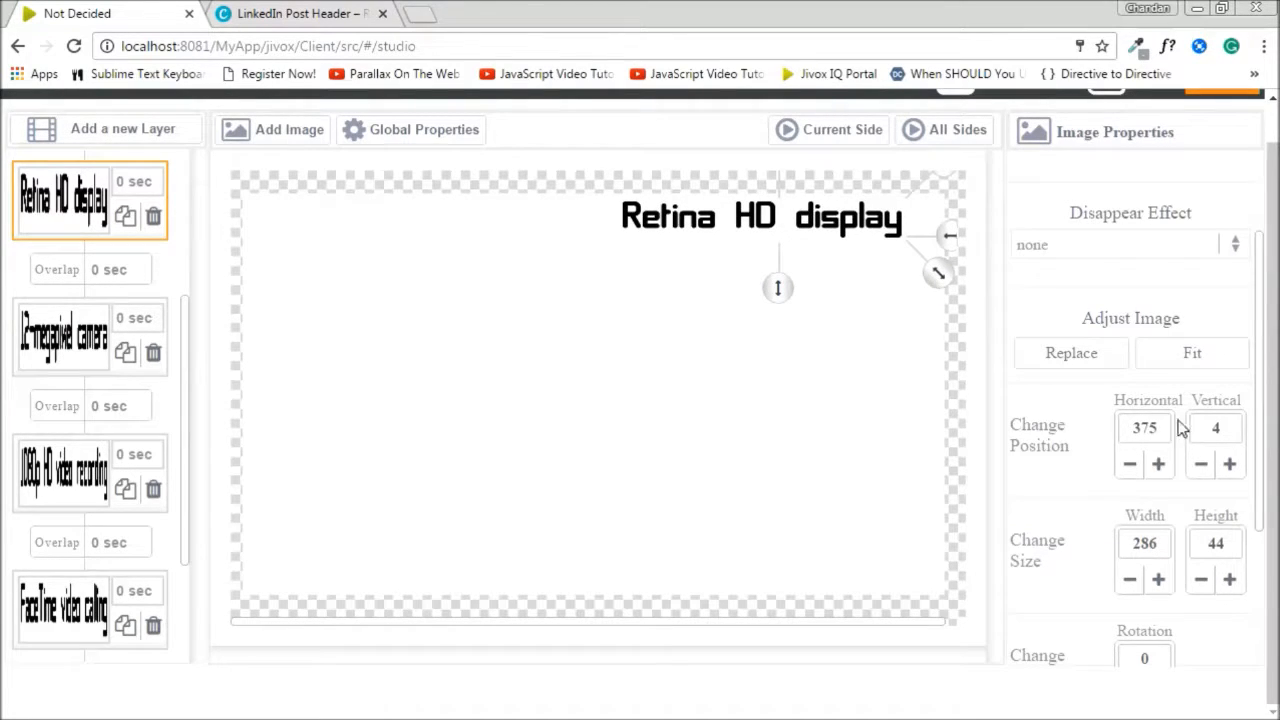
left_click(1240, 589)
left_click(1240, 589)
left_click(1240, 589)
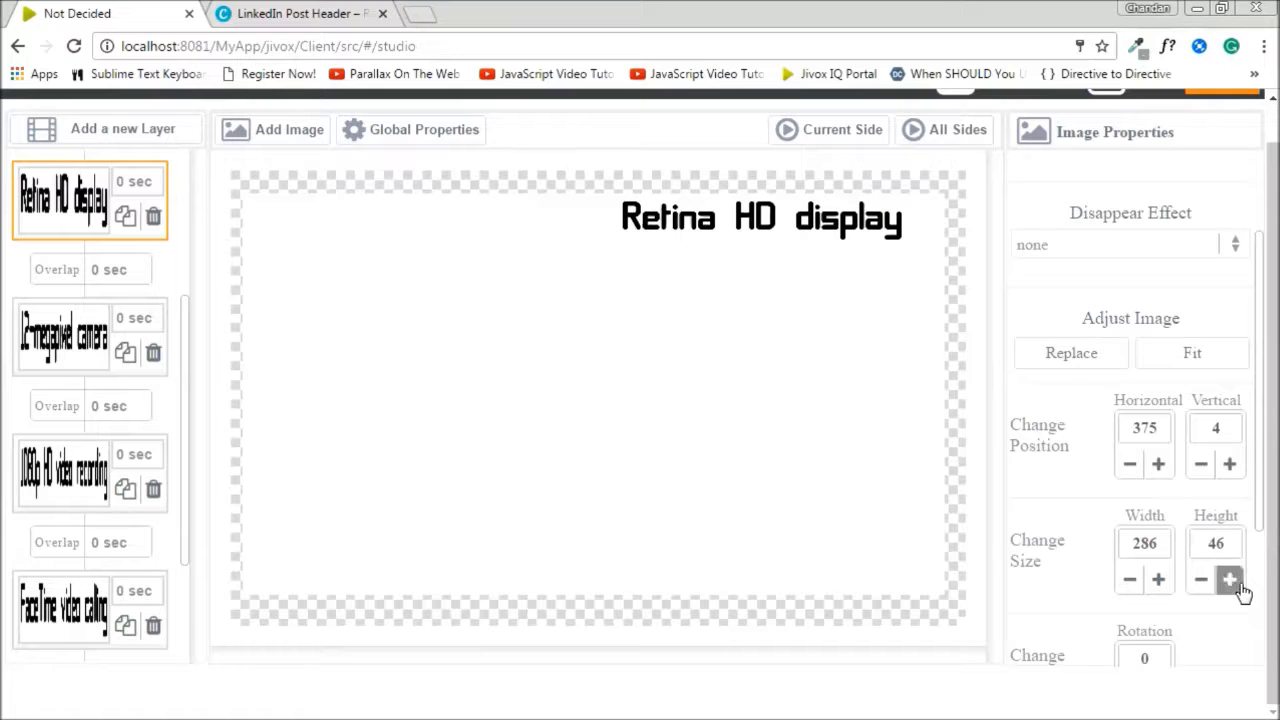
left_click(1240, 589)
- Move the "Retina HD display" image to about 411 horizontally and 2 vertically, and check the layout in an all-sides preview
left_click_drag(823, 224, 875, 229)
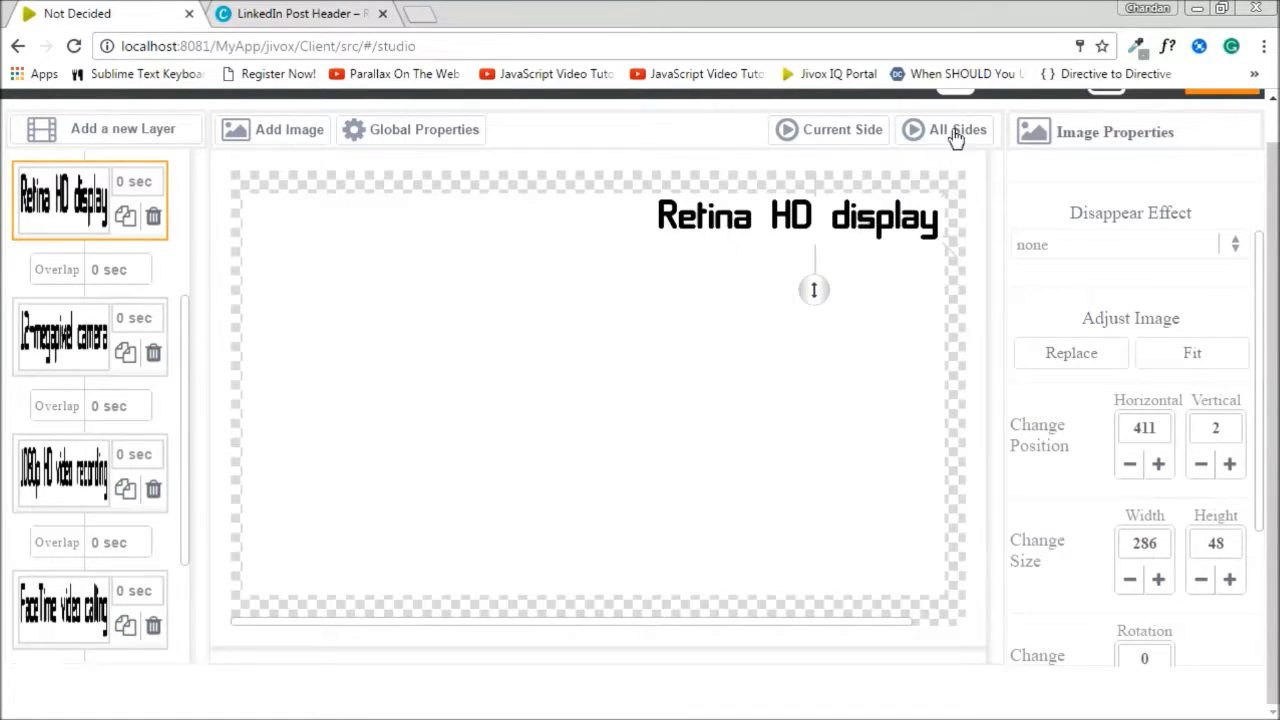
left_click(960, 130)
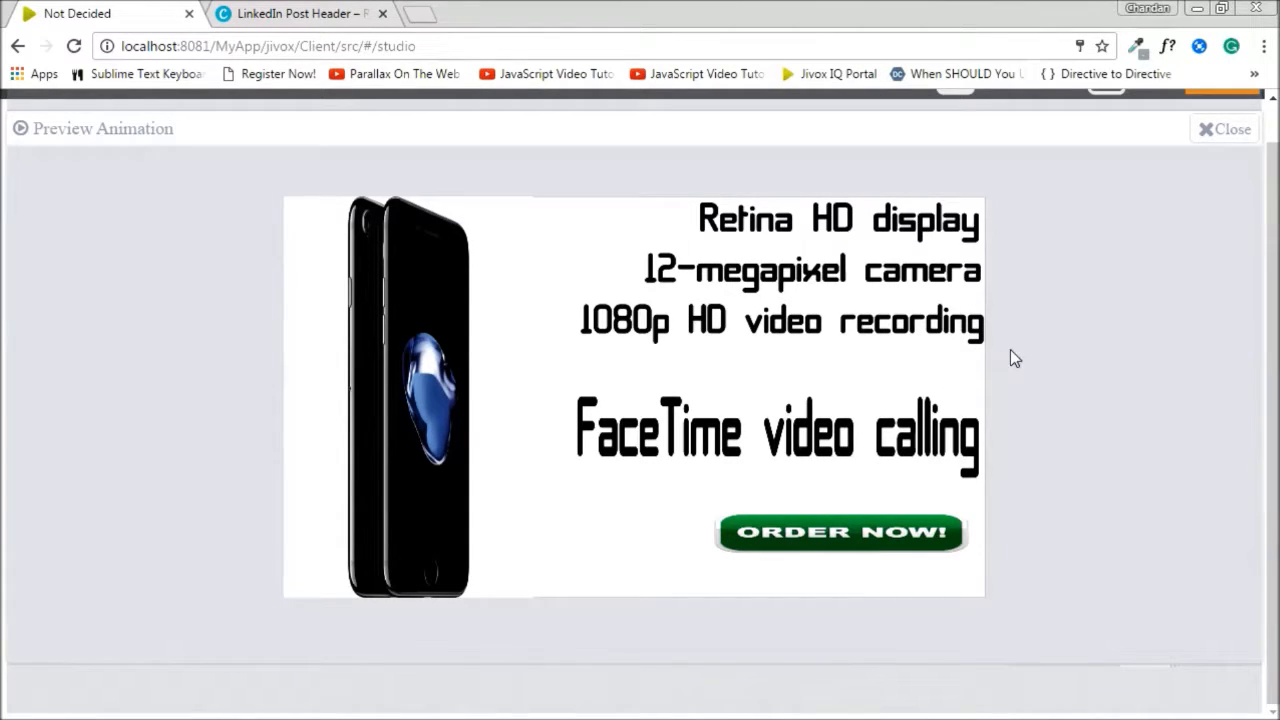
left_click(1222, 129)
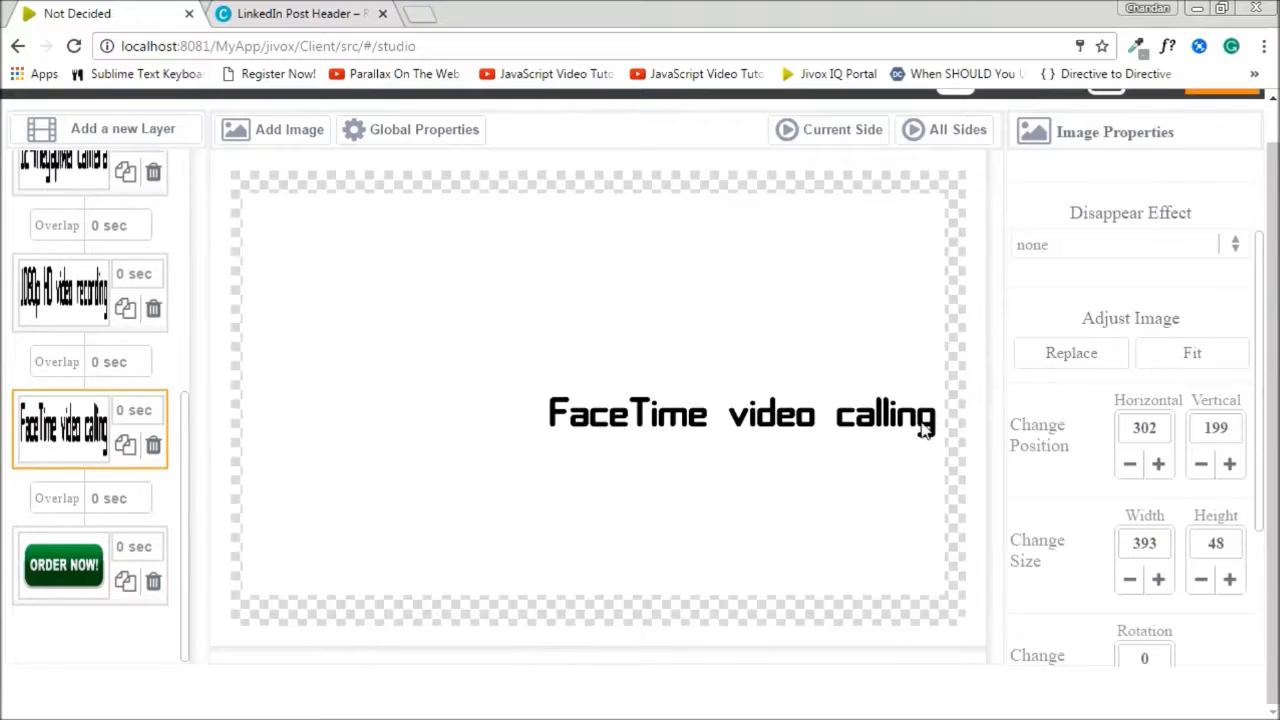
- Move the "FaceTime video calling" image up to about 301 horizontally and 174 vertically, and check the layout in an all-sides preview
left_click(888, 430)
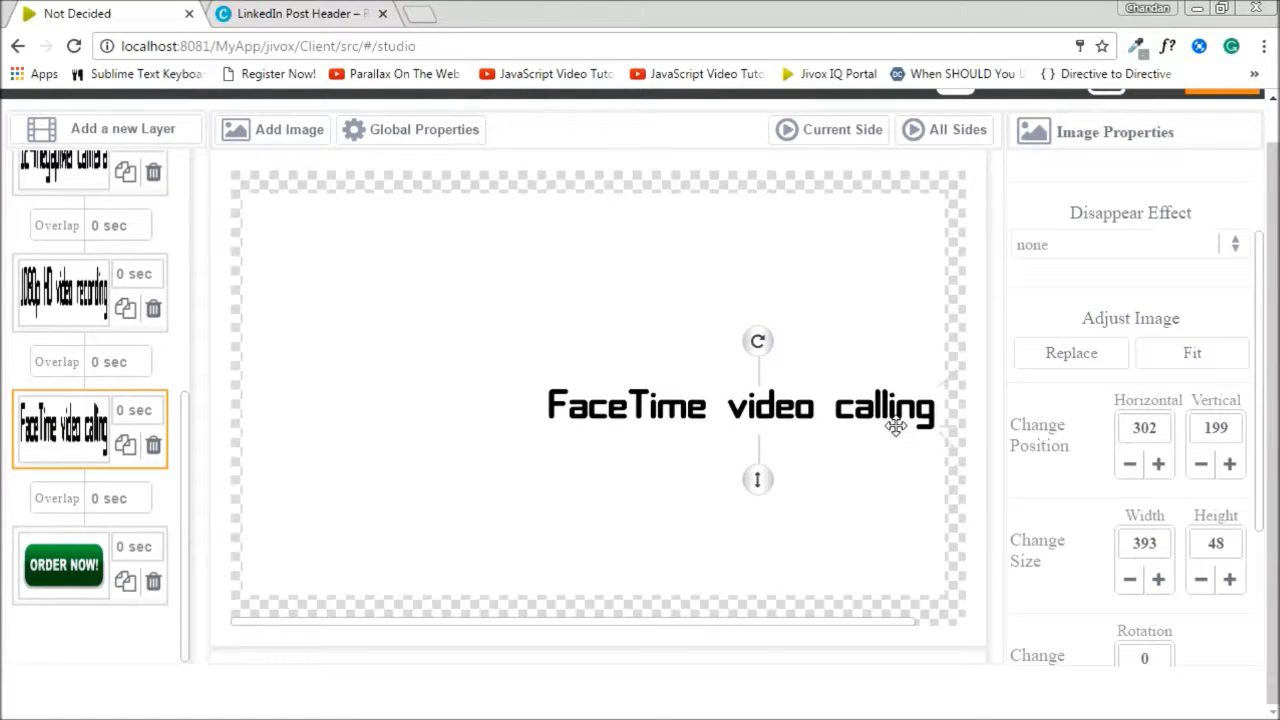
left_click_drag(893, 431, 895, 408)
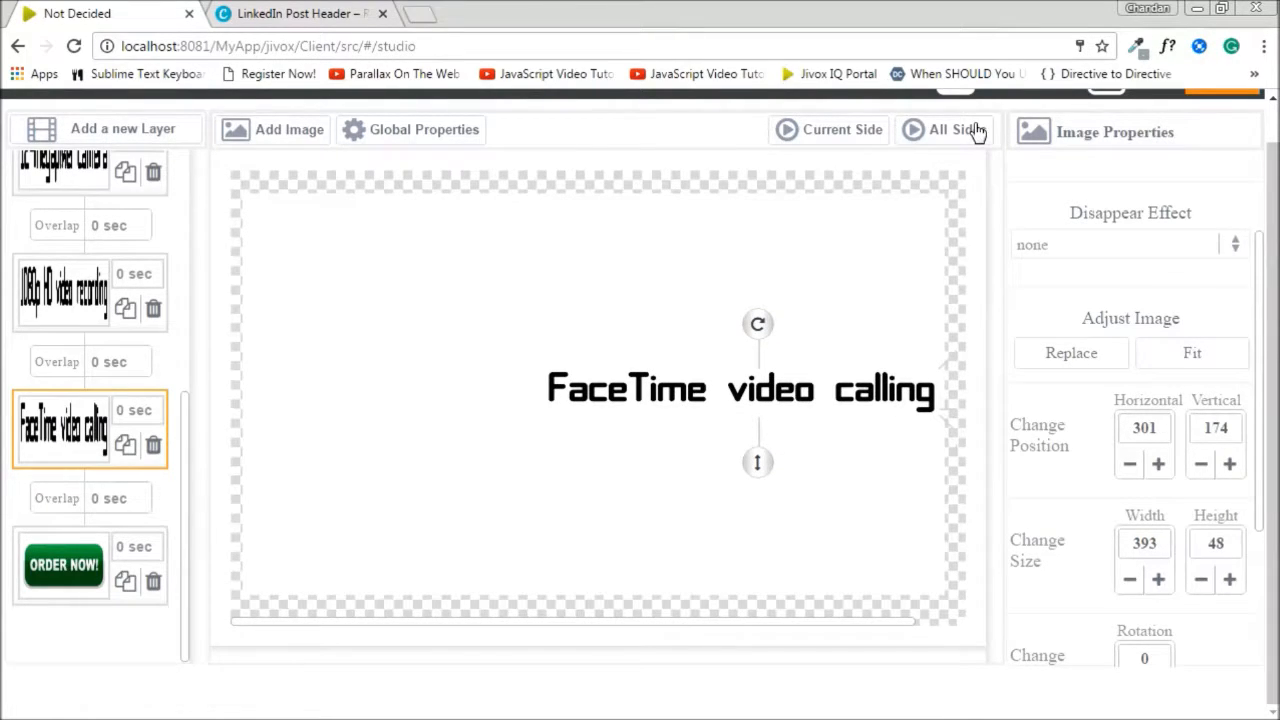
left_click(973, 130)
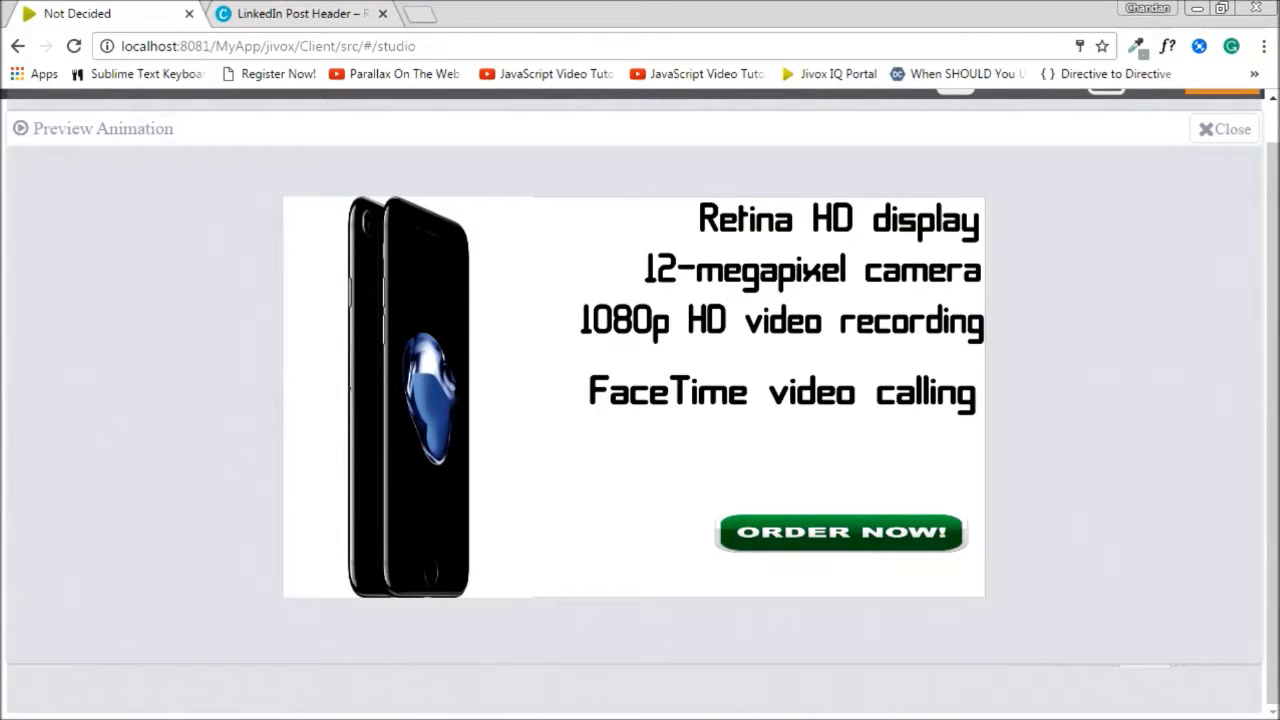
left_click(1236, 129)
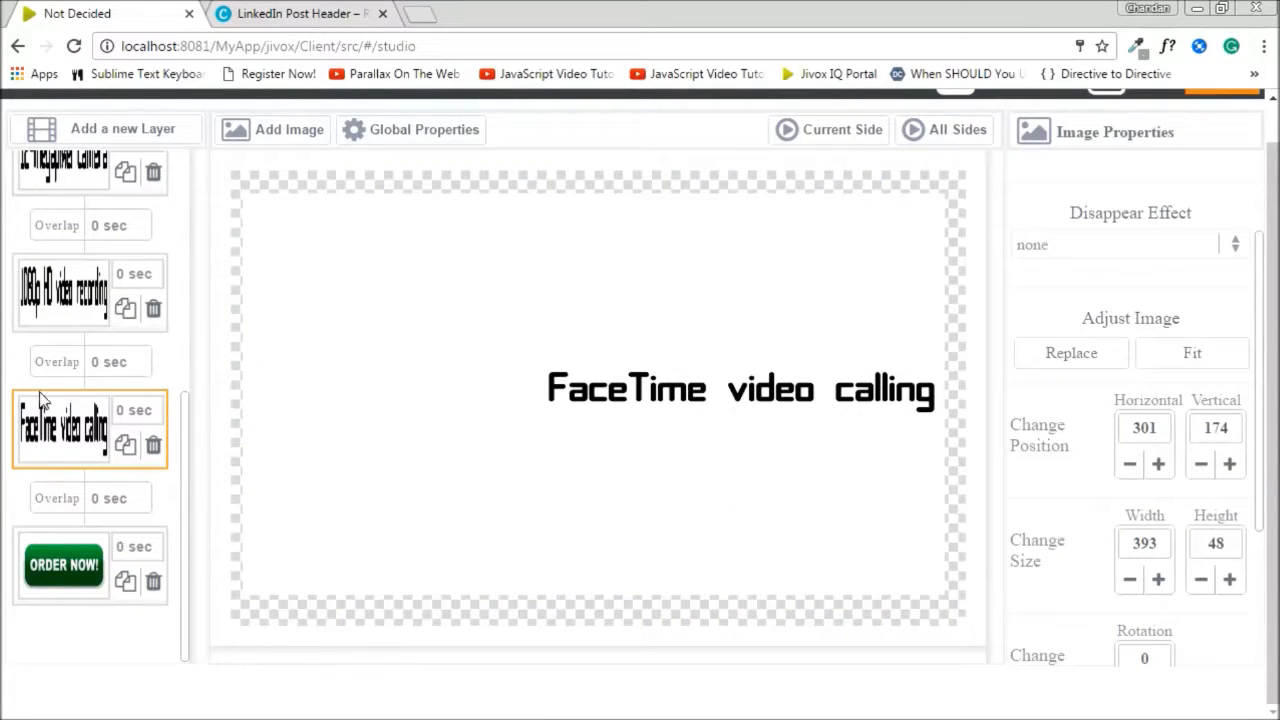
- Move the "1080p HD video recording" image down to about 117 vertically and the "12-megapixel camera" image to about 357 horizontally and 64 vertically
left_click(80, 298)
left_click_drag(829, 336, 866, 338)
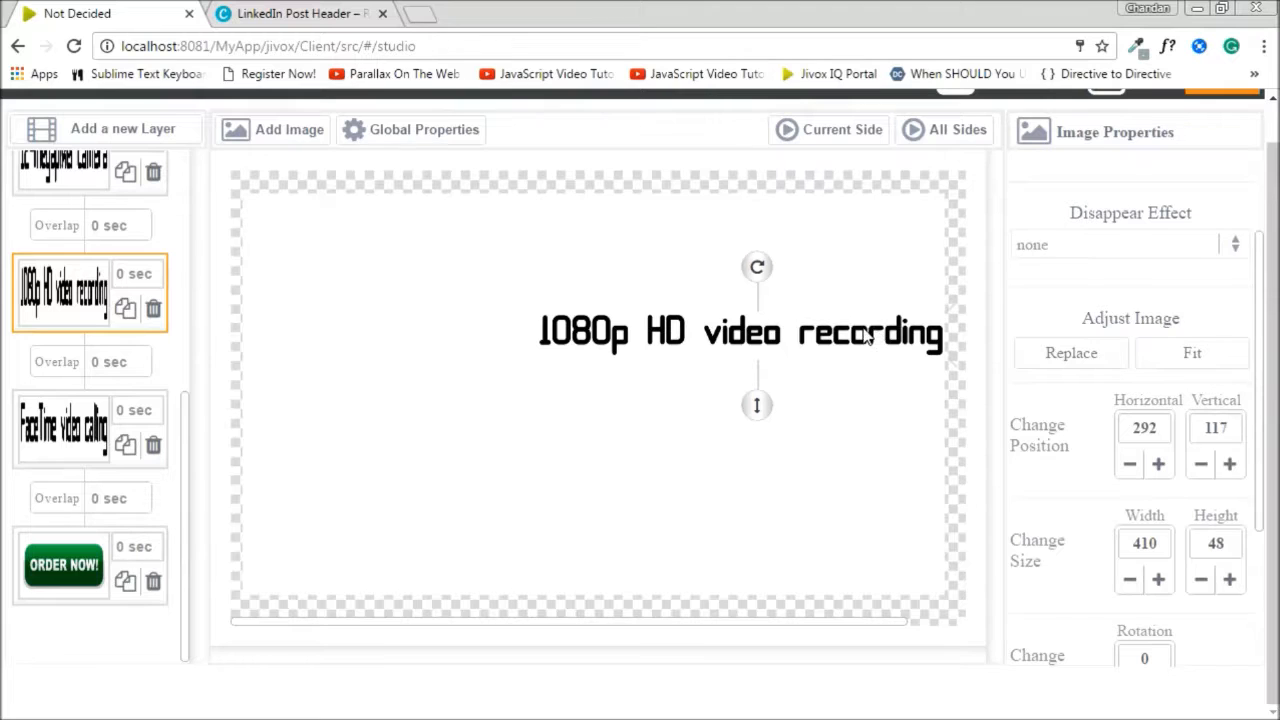
scroll(185, 340, "up", 1)
left_click(70, 270)
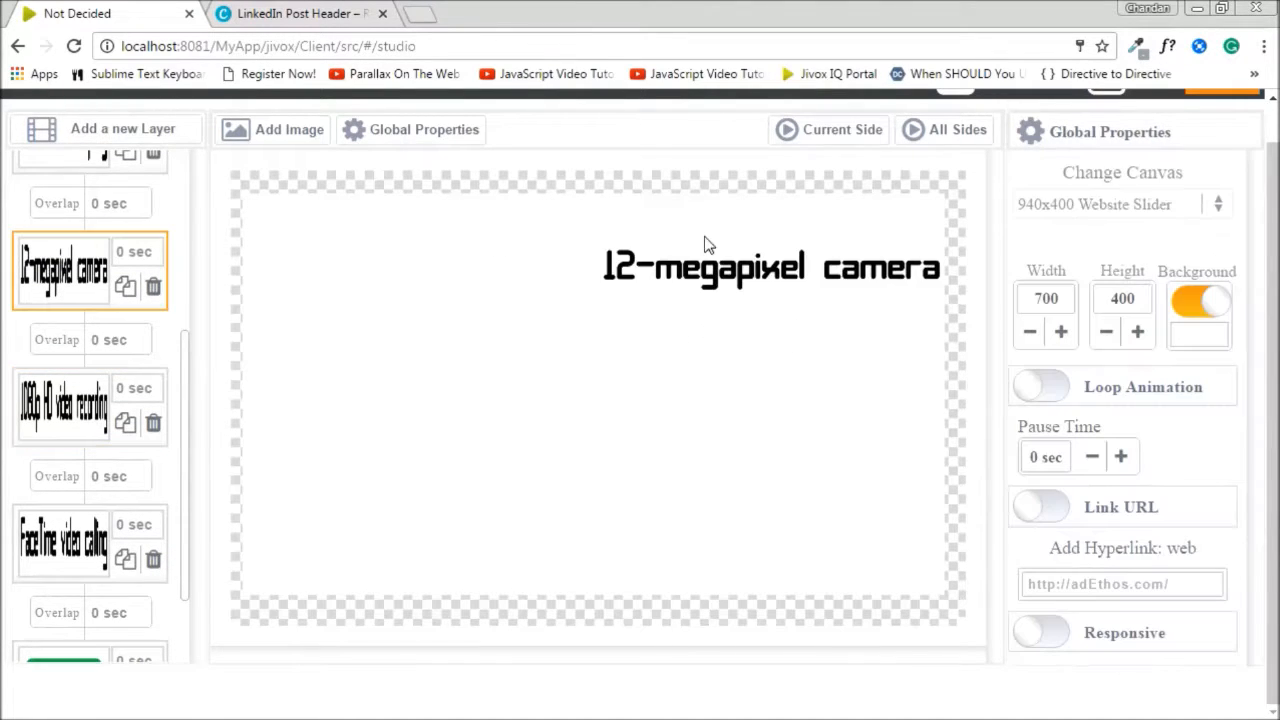
left_click_drag(726, 270, 728, 280)
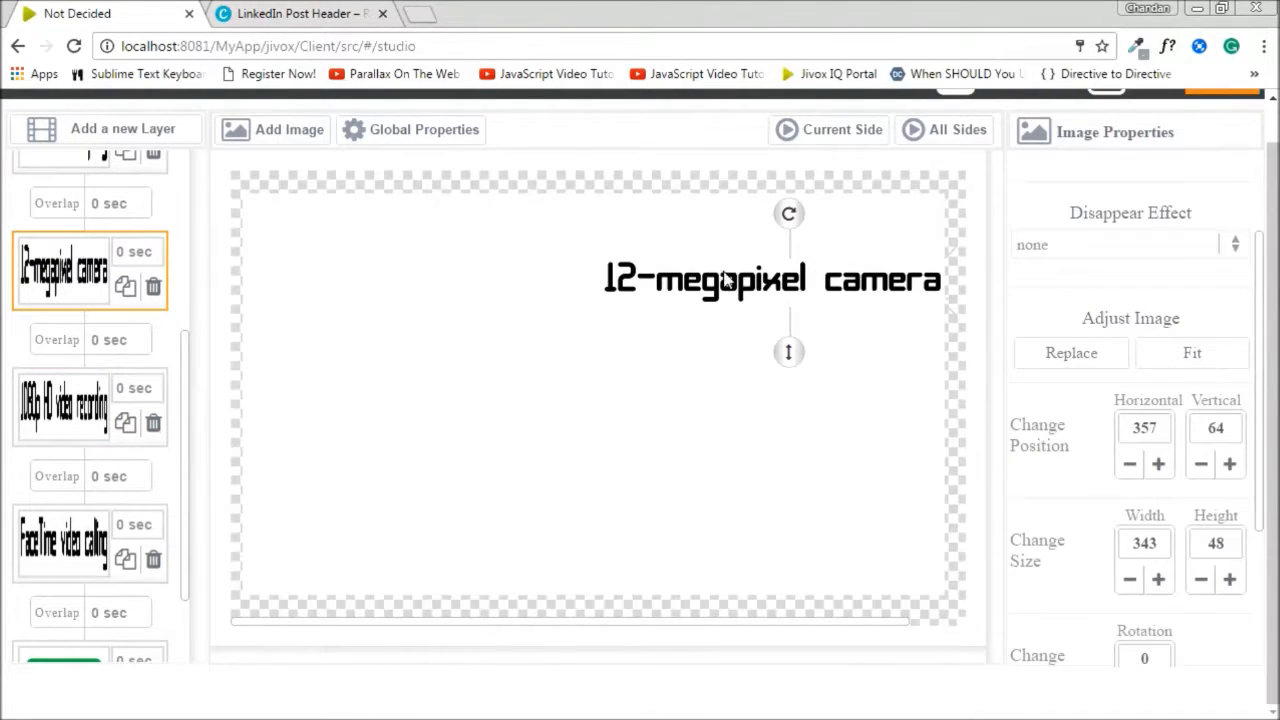
- Select the "Retina HD display" layer and preview all sides of the animation to check the text spacing
scroll(152, 298, "up", 1)
left_click(60, 220)
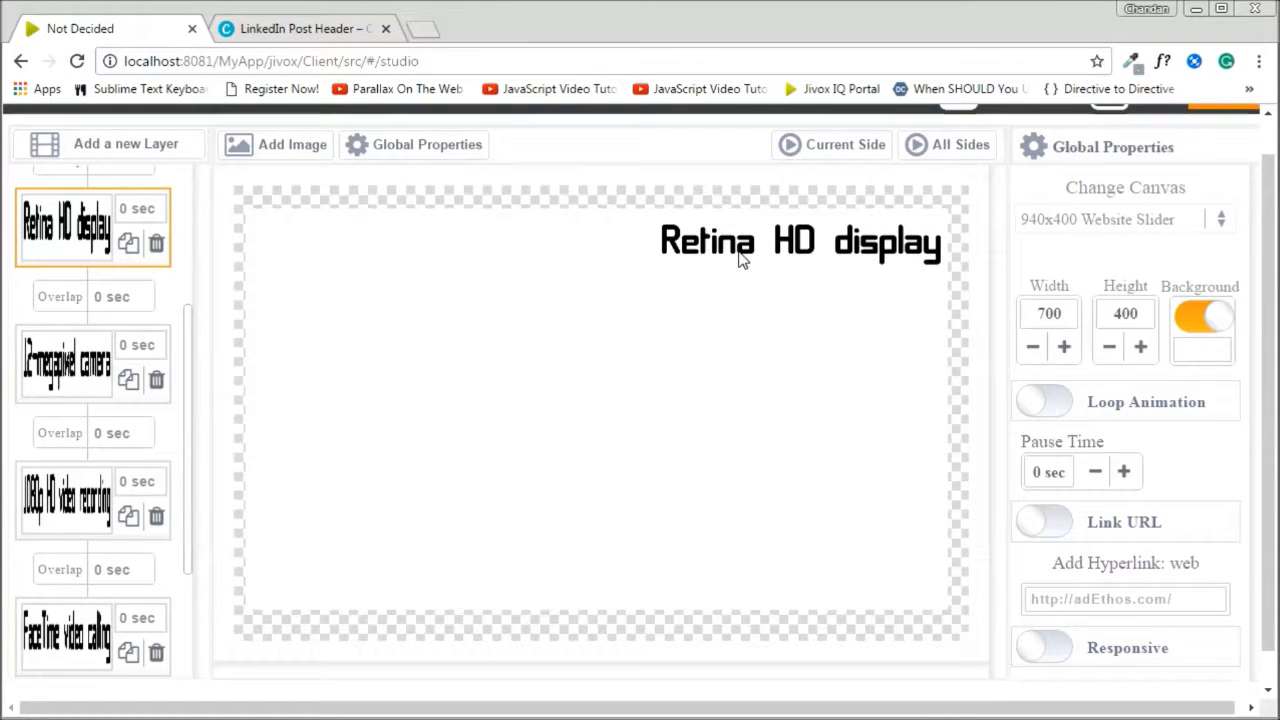
left_click(962, 148)
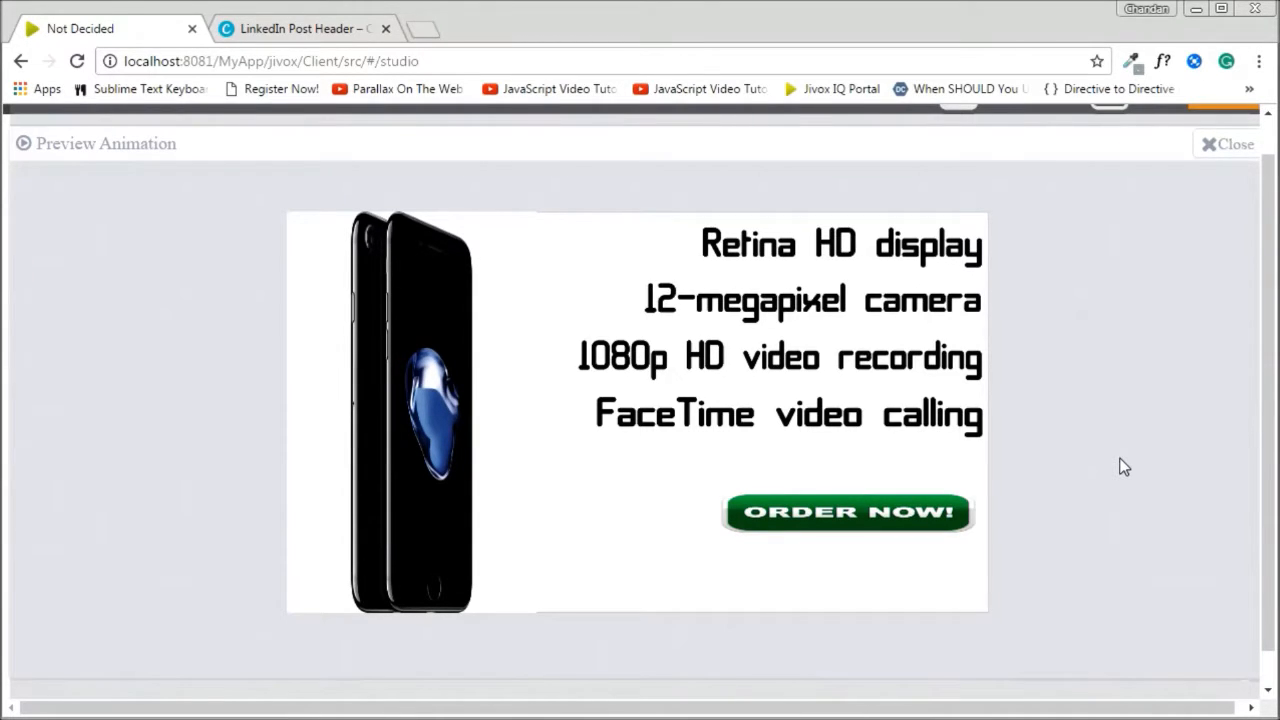
- Switch to the AnimationAdSteps.txt notes in Notepad, highlight step 7 on deciding the animation time, and minimize the notes
key("alt+Tab")
key("Down")
key("Right")
key("Right")
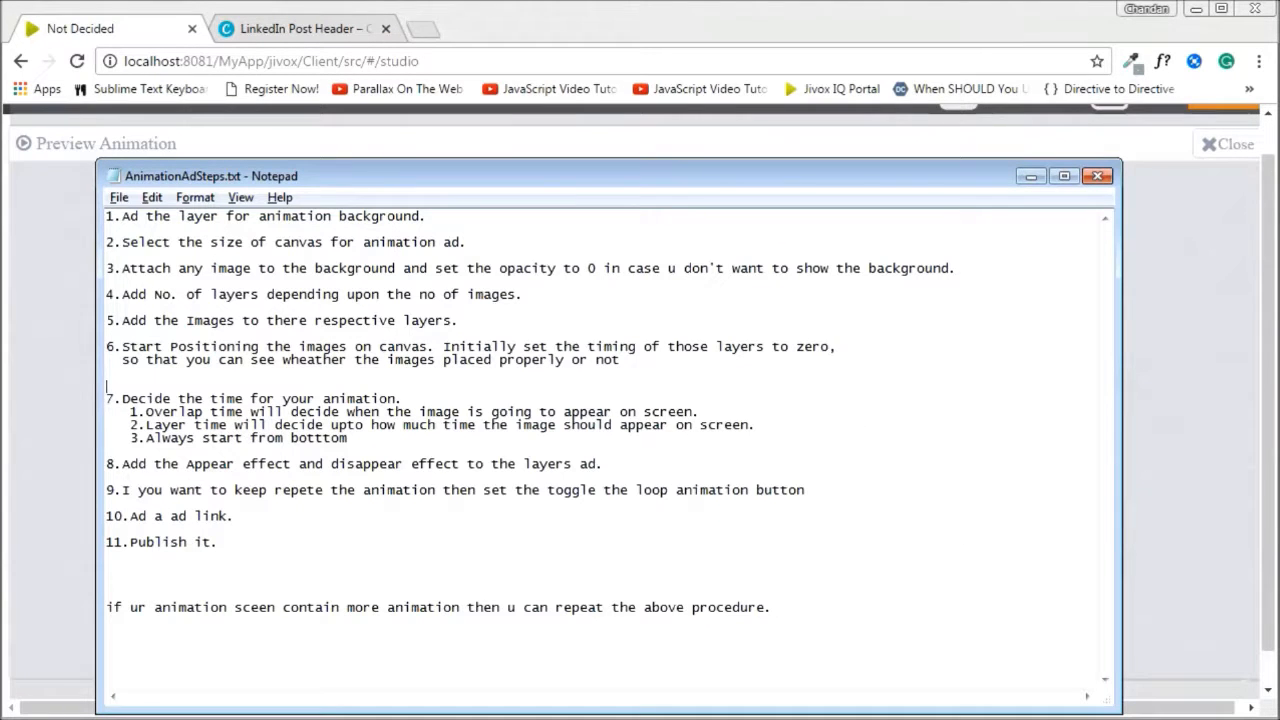
left_click_drag(403, 399, 112, 400)
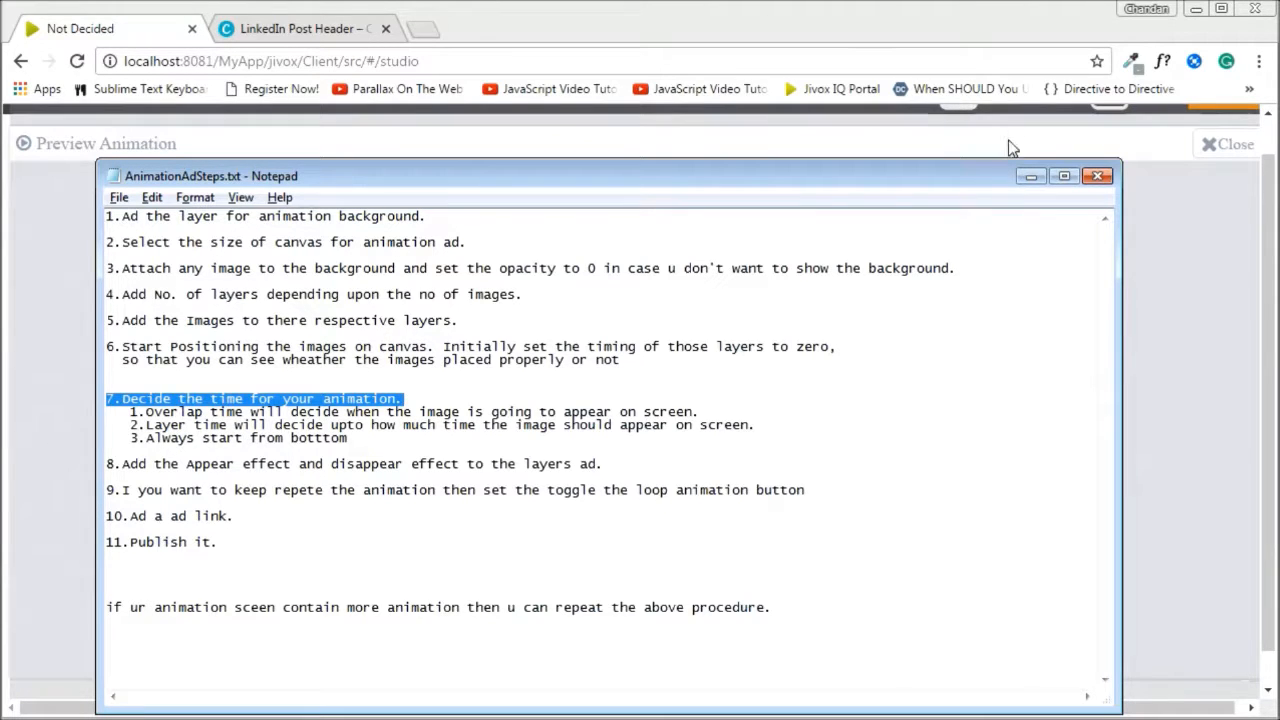
left_click(1030, 177)
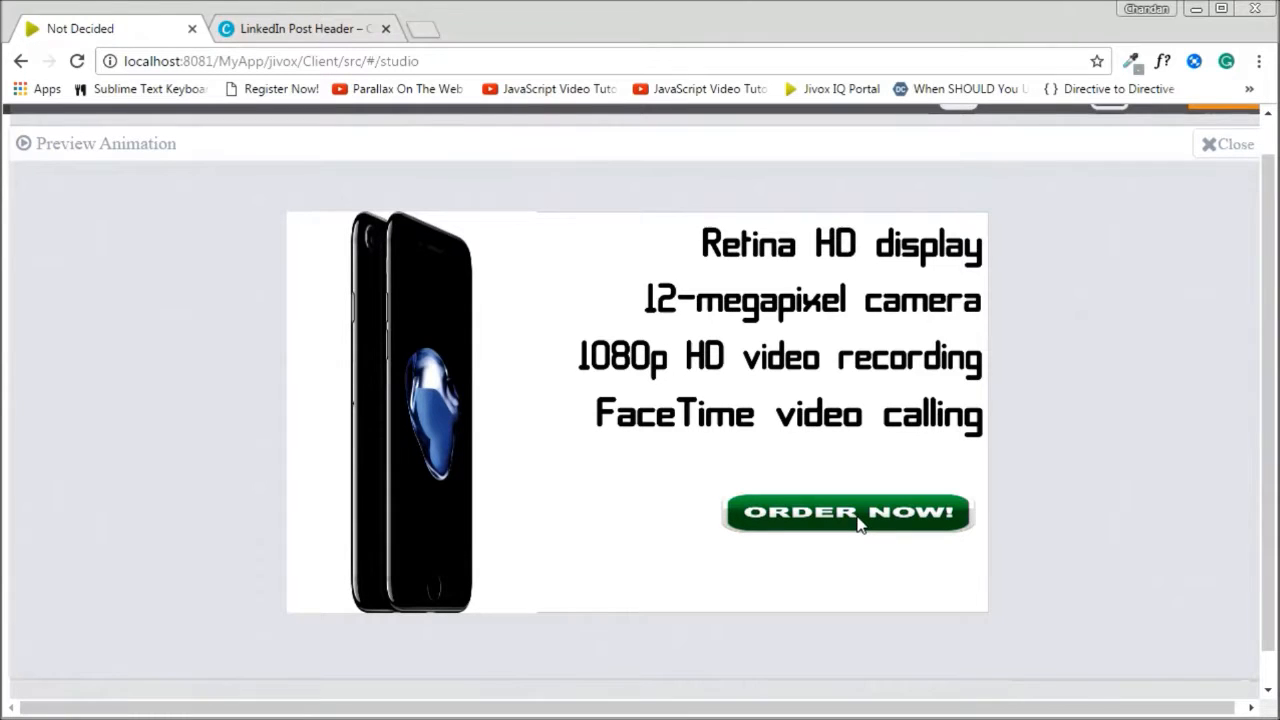
- Close the animation preview and set the ORDER NOW! layer's time to 3 sec
scroll(640, 370, "up", 1)
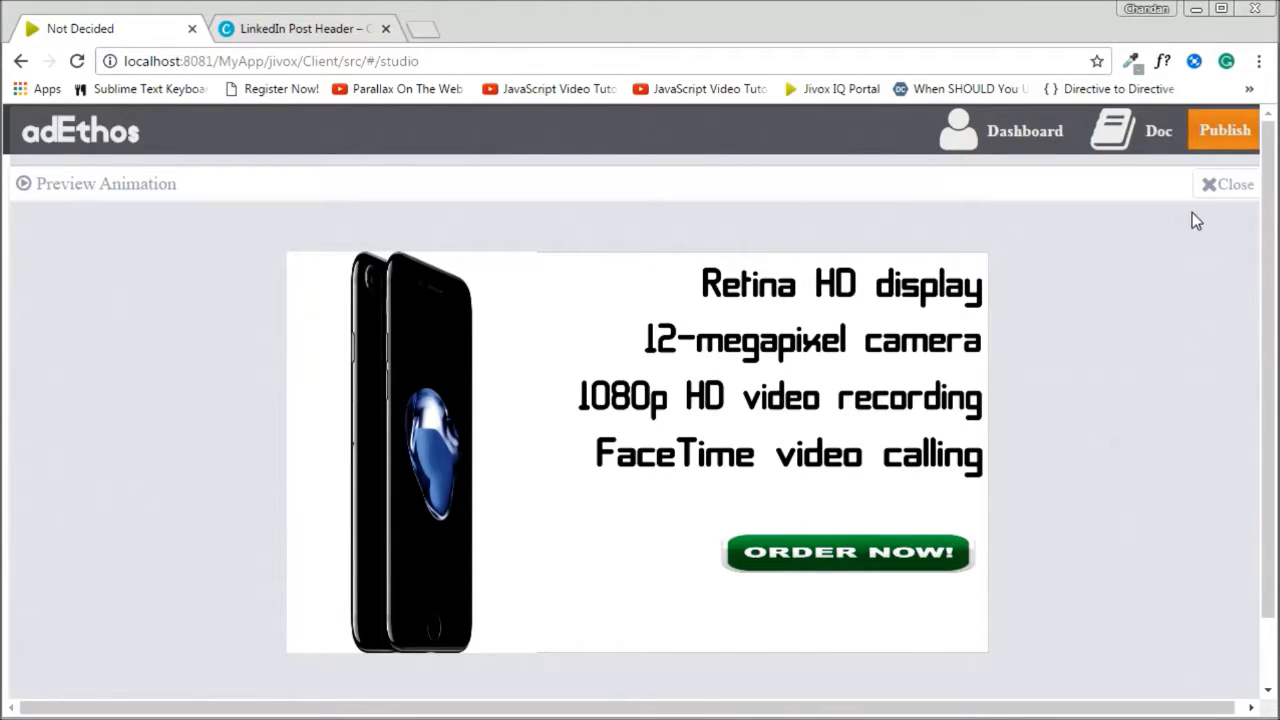
left_click(1212, 188)
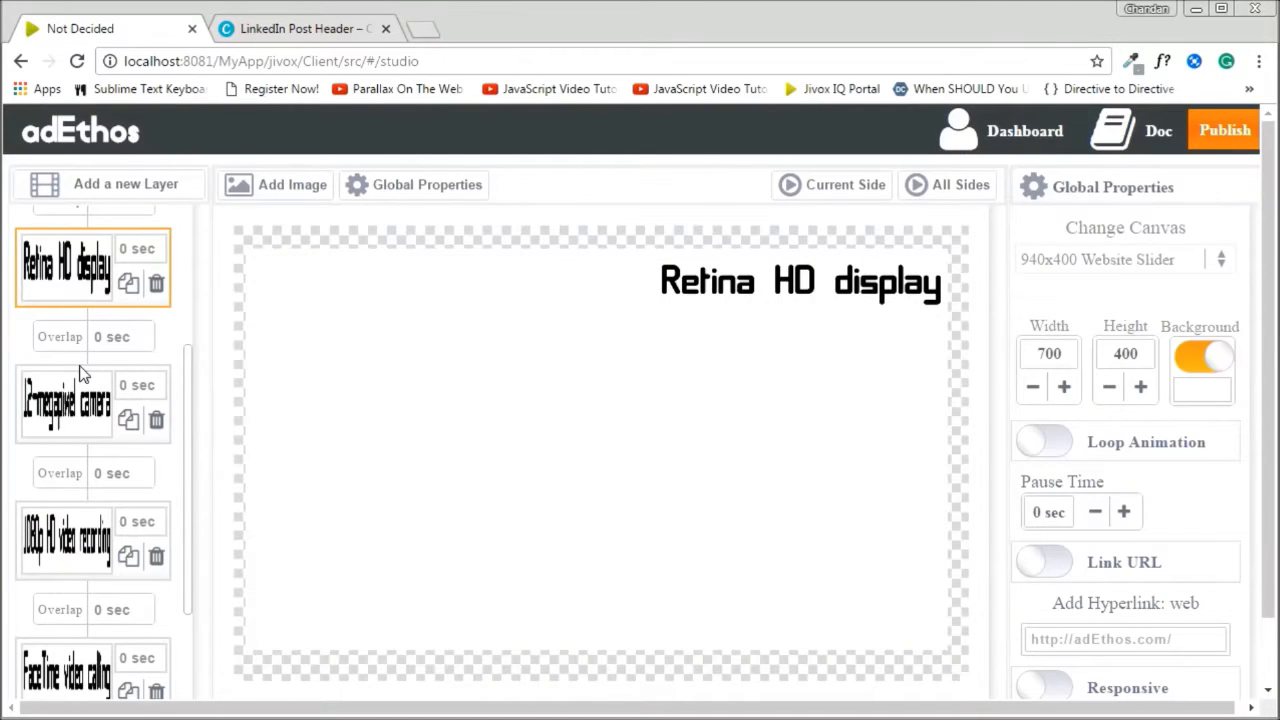
scroll(82, 372, "down", 5)
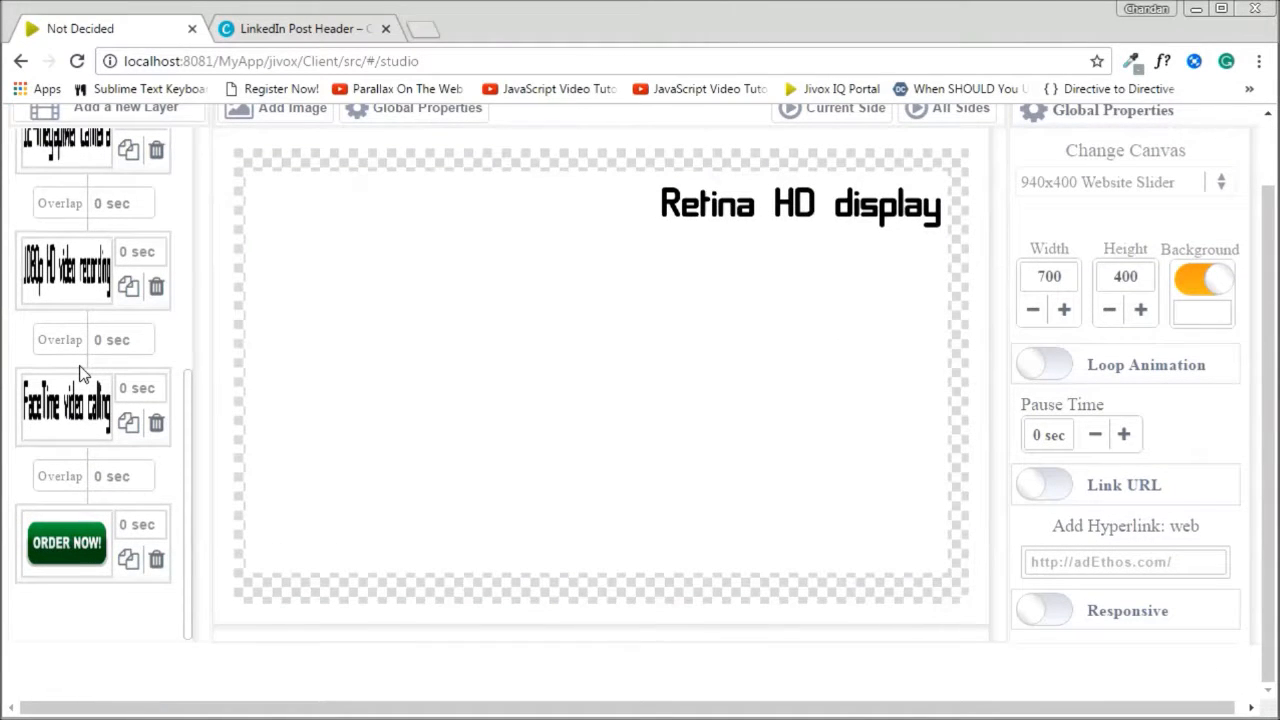
left_click(76, 541)
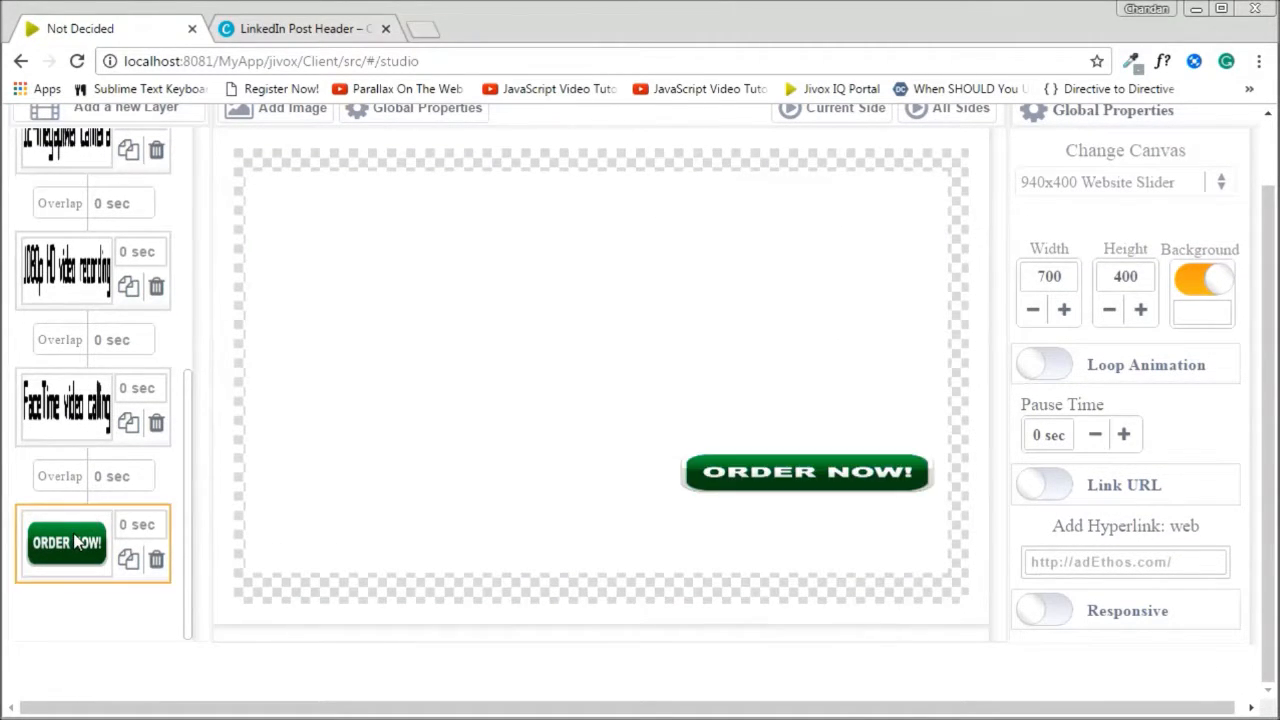
left_click(140, 527)
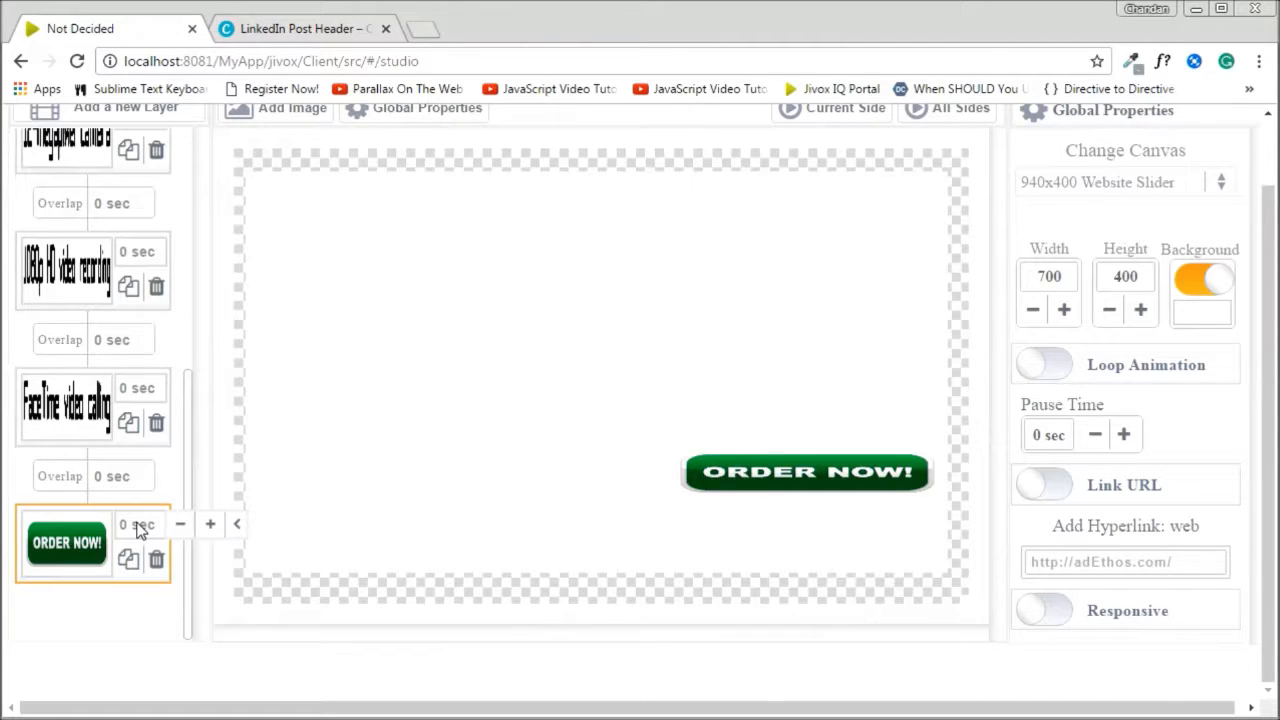
left_click(213, 526)
left_click(239, 526)
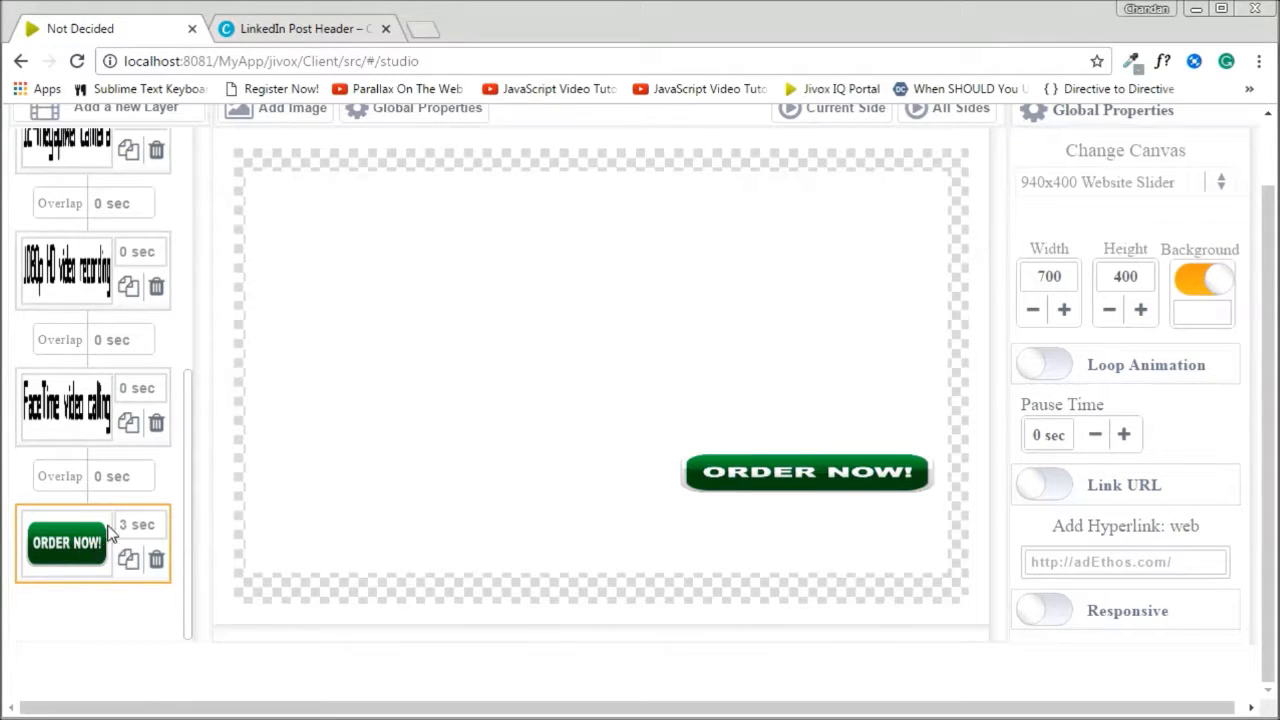
- Set the "FaceTime video calling" layer's time to 4 sec and its overlap with the ORDER NOW! layer to 3 sec
left_click(67, 422)
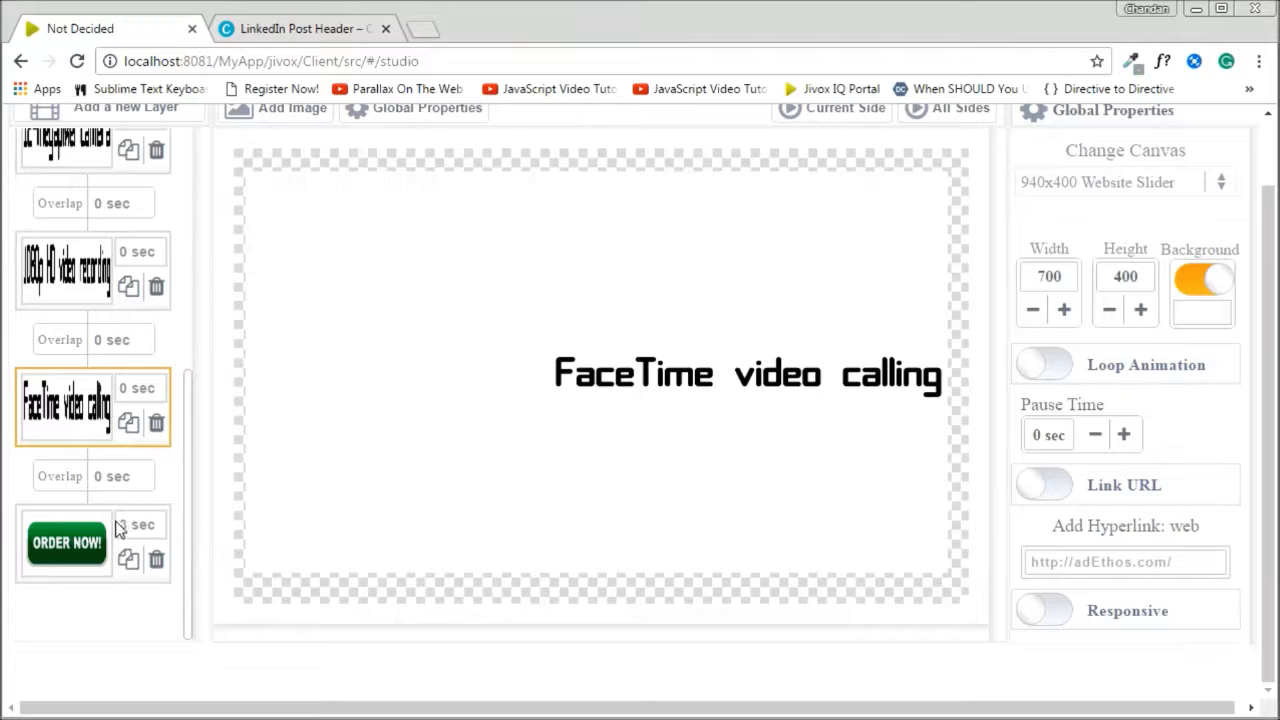
left_click(128, 391)
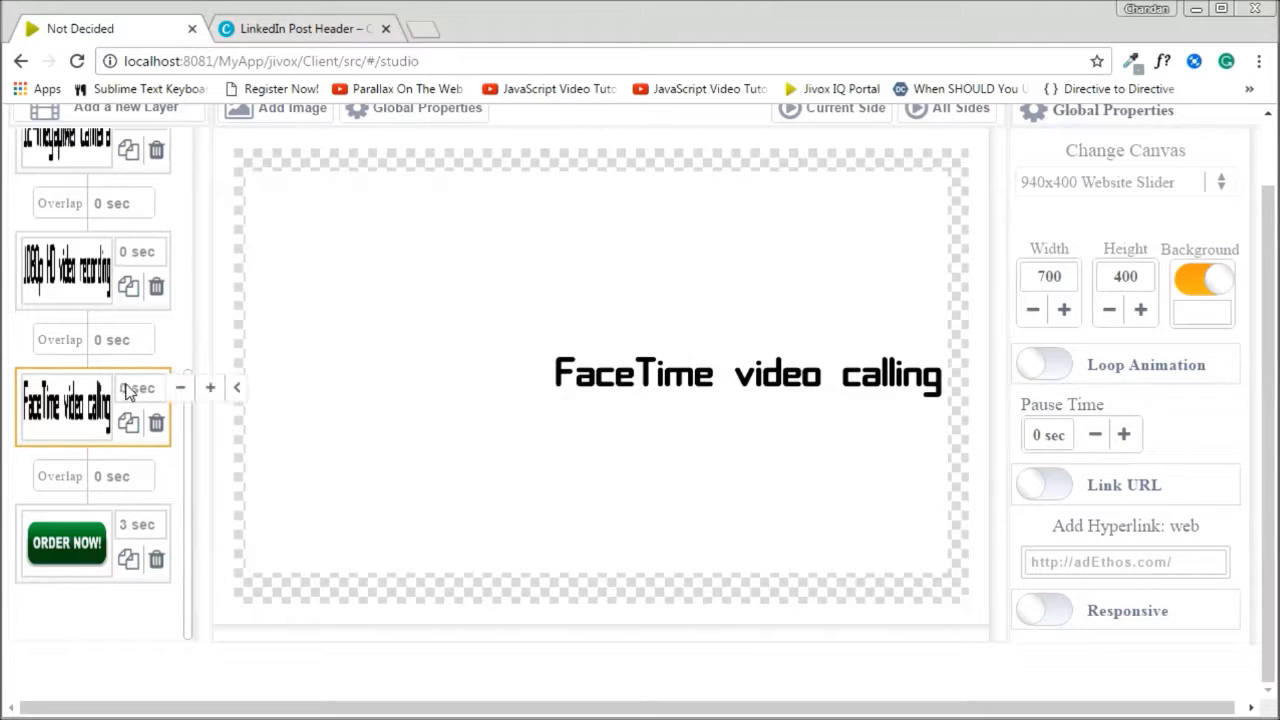
left_click(211, 390)
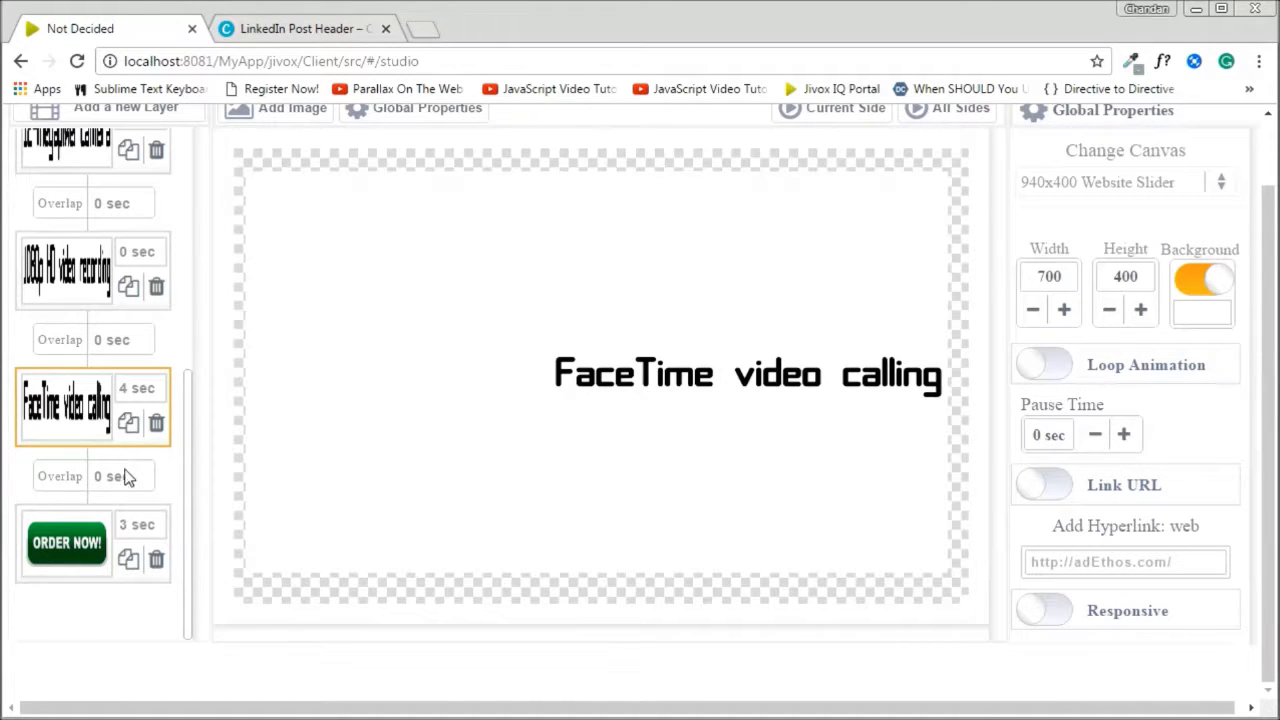
left_click(200, 477)
left_click(200, 477)
- Set the "1080p HD video recording" layer's time to 5 sec
scroll(126, 446, "up", 2)
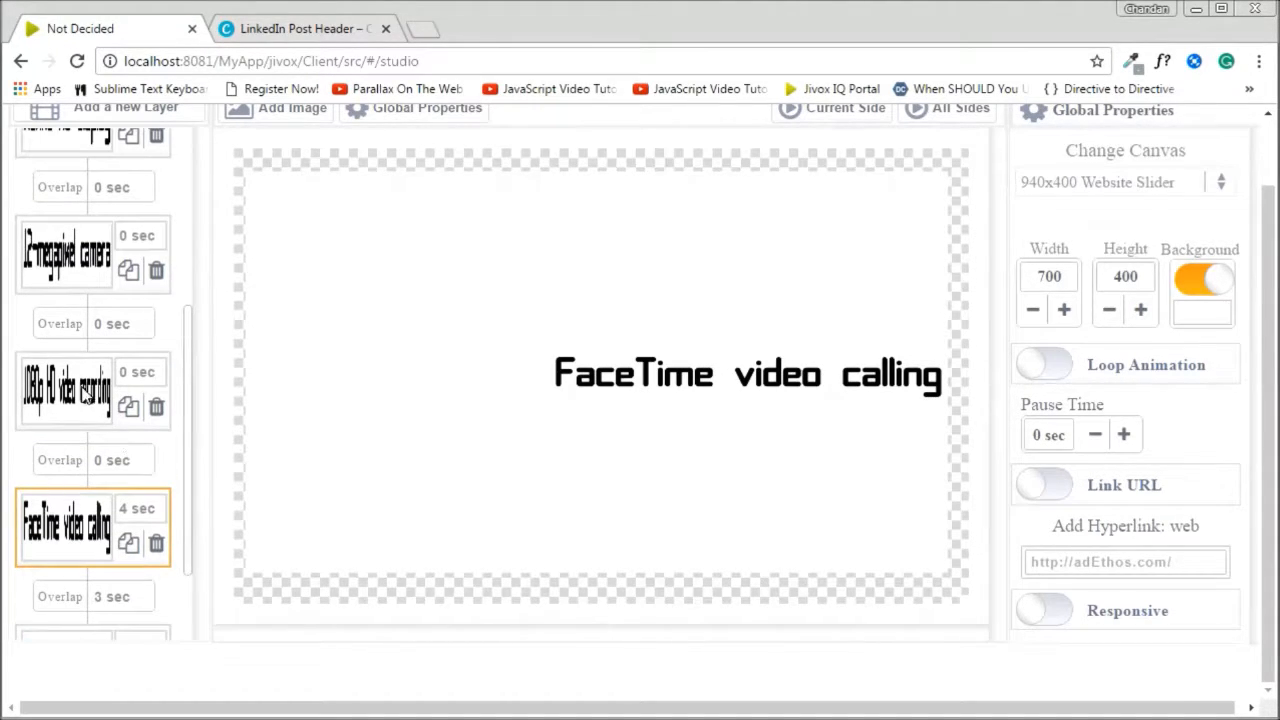
left_click(89, 394)
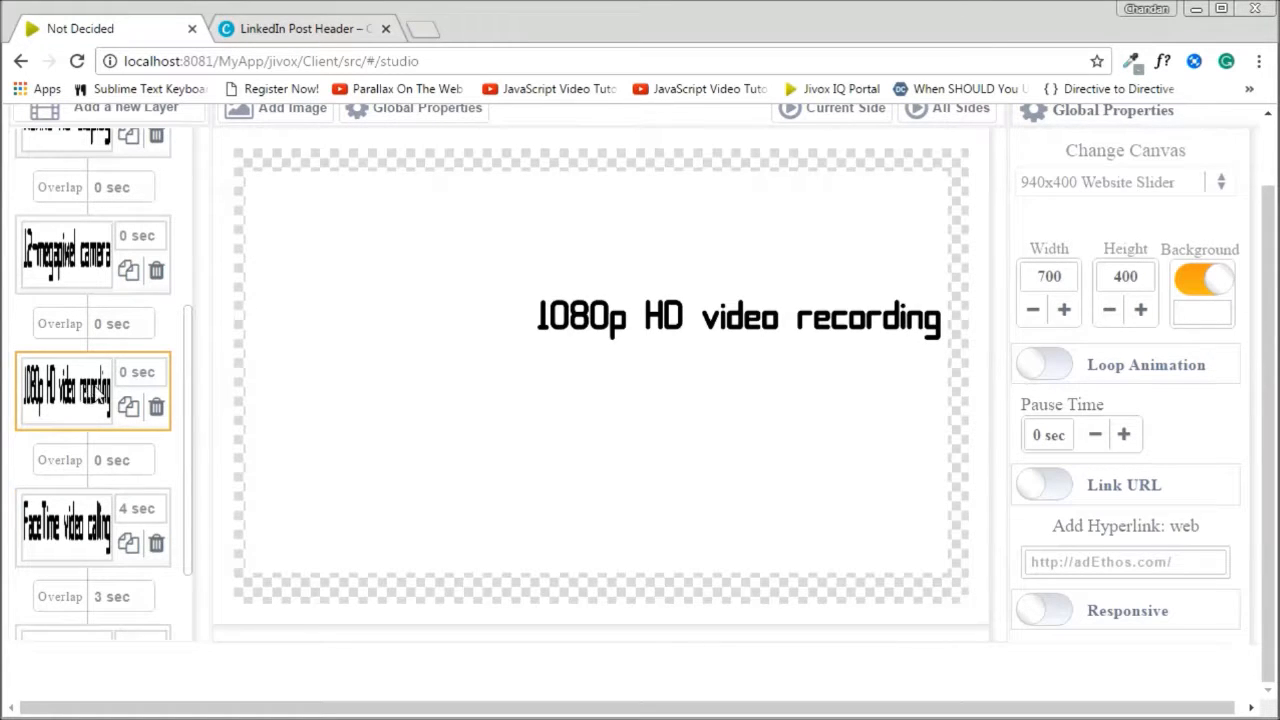
left_click(64, 530)
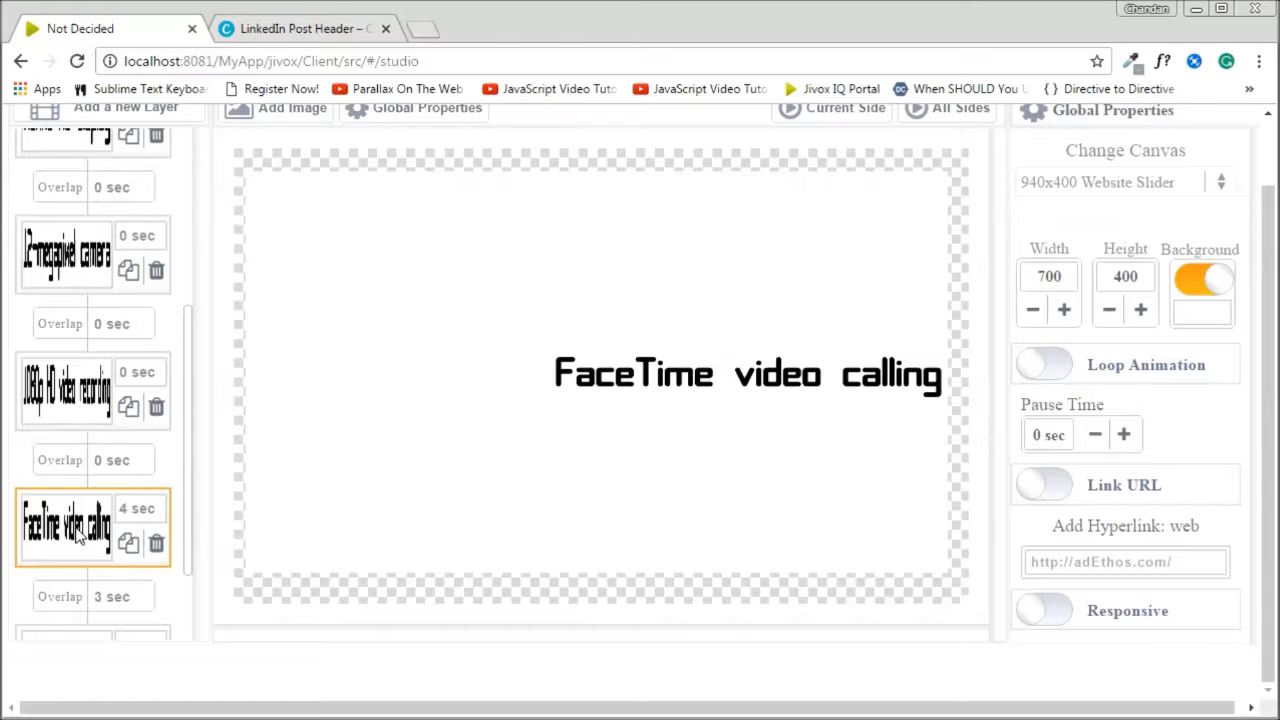
left_click(45, 392)
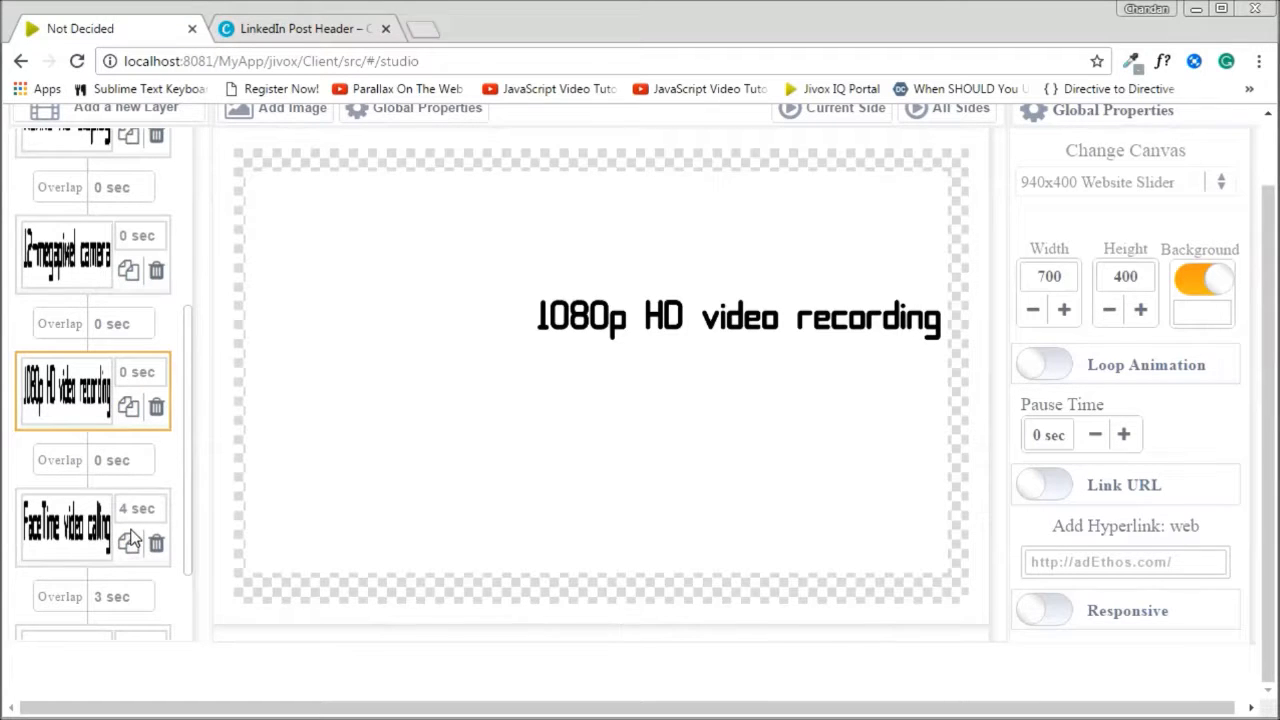
left_click(211, 372)
left_click(211, 372)
left_click(211, 372)
- Set the overlap between the "1080p HD video recording" and "FaceTime video calling" layers to 4 sec
left_click(78, 540)
left_click(68, 398)
left_click(118, 461)
left_click(201, 461)
left_click(203, 462)
left_click(182, 462)
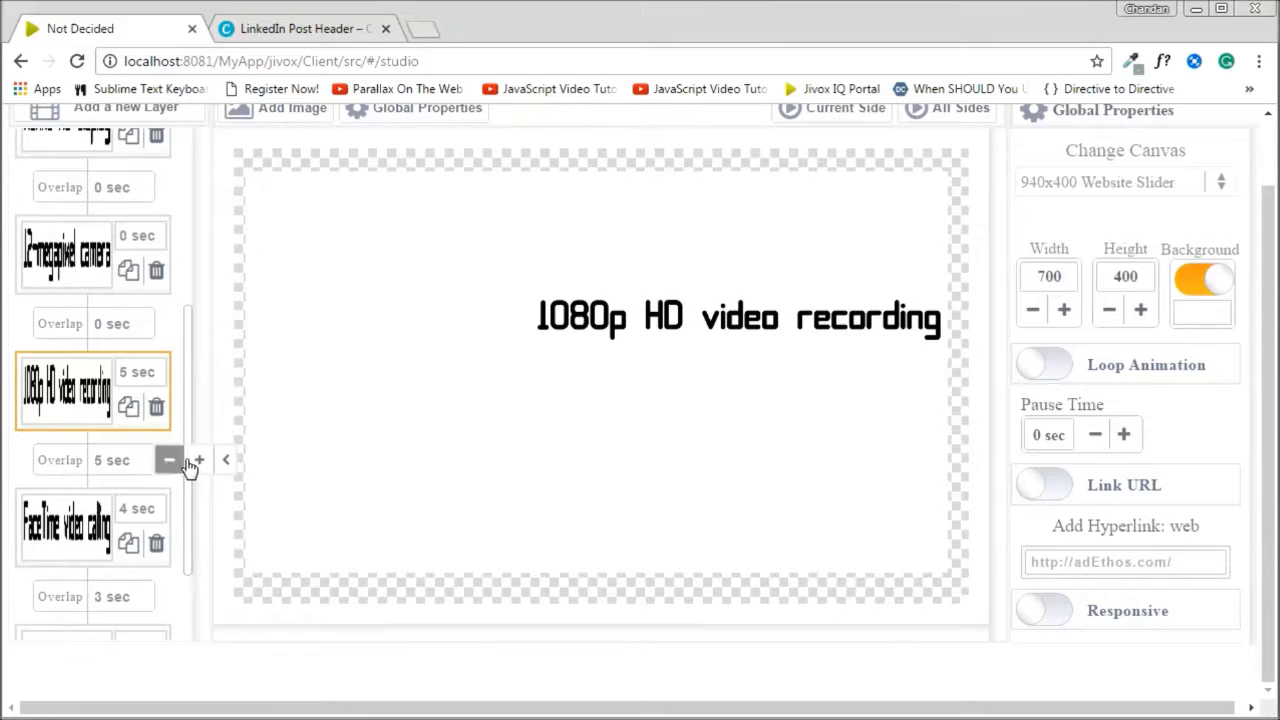
- Set the "12-megapixel camera" layer's time to 6 sec
left_click(84, 546)
scroll(84, 546, "up", 1)
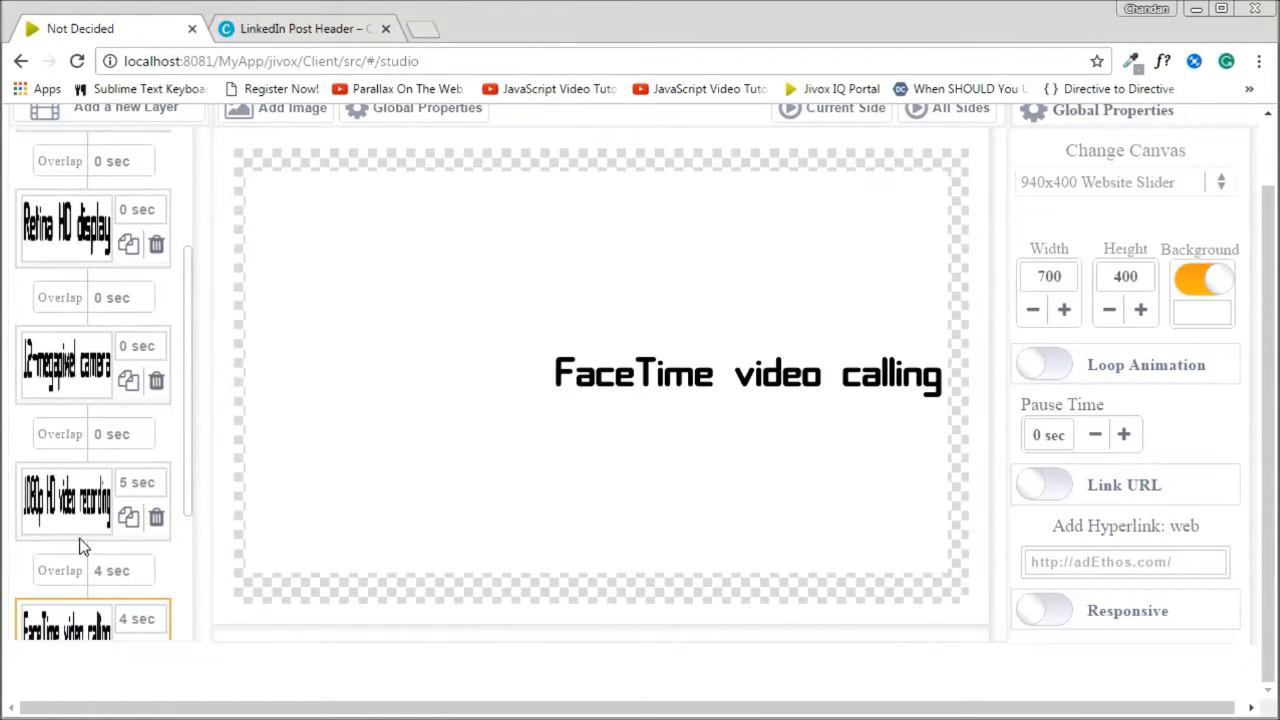
left_click(72, 374)
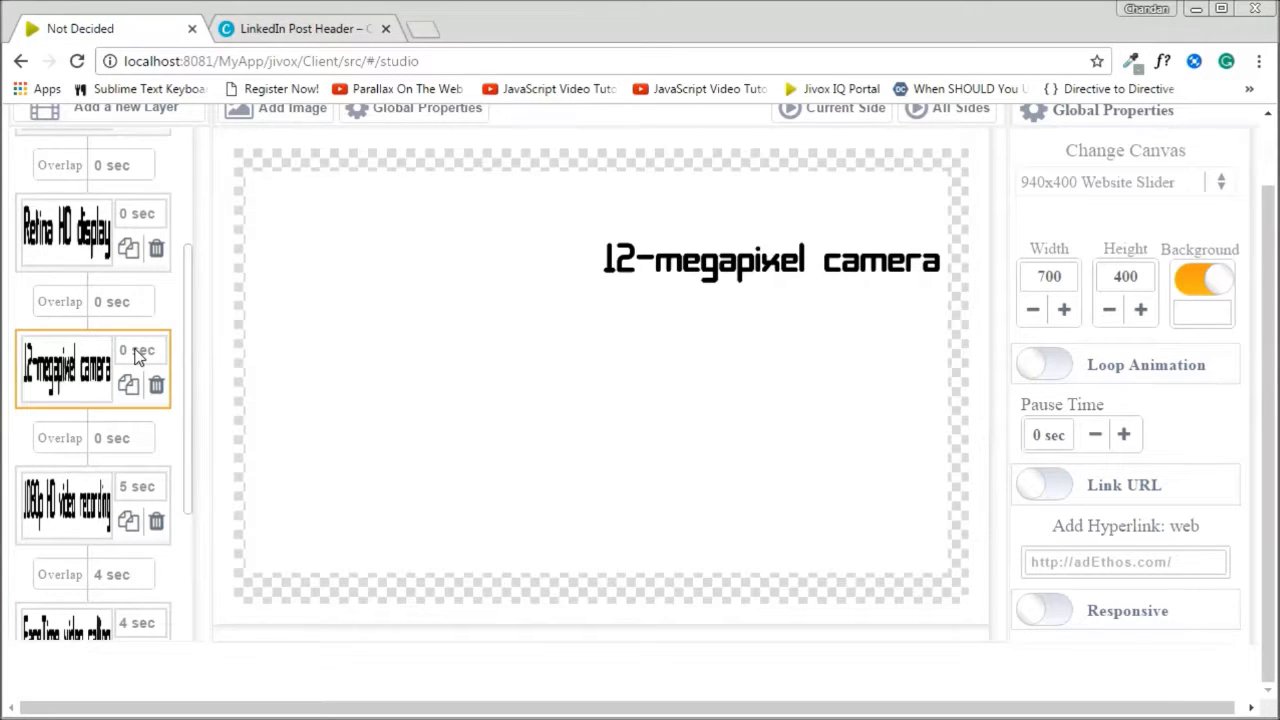
left_click(100, 500)
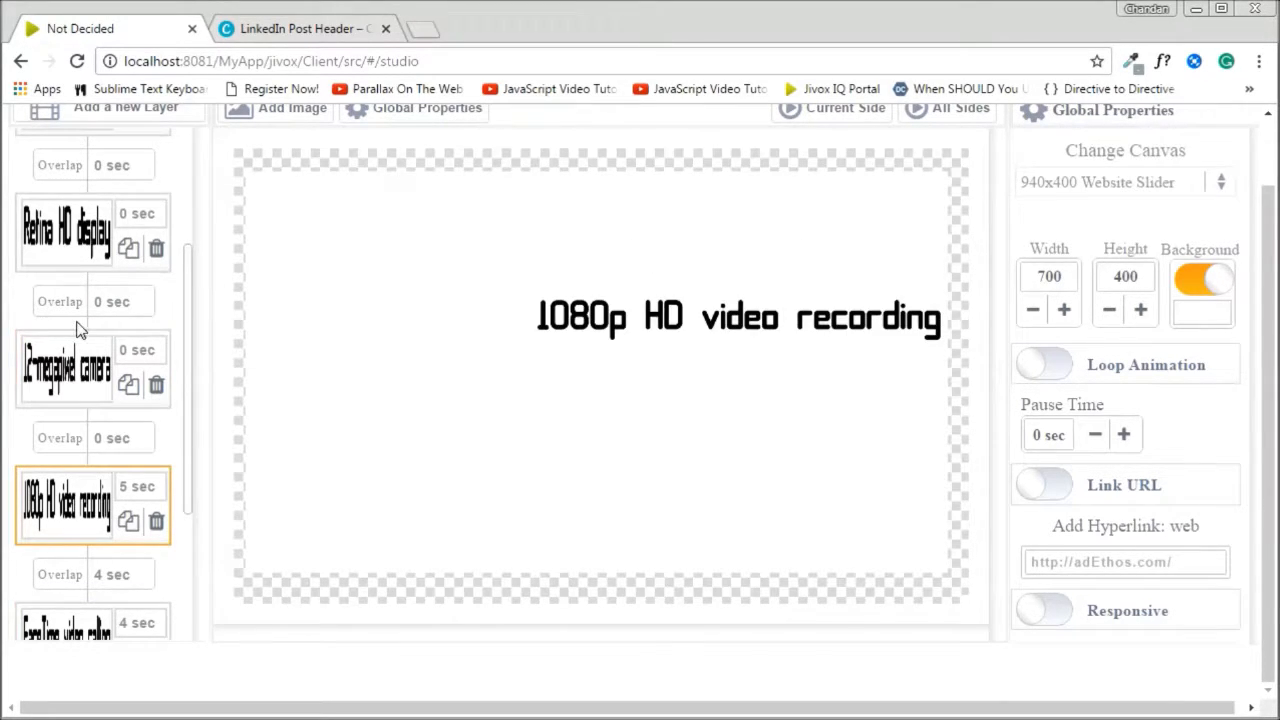
left_click(80, 372)
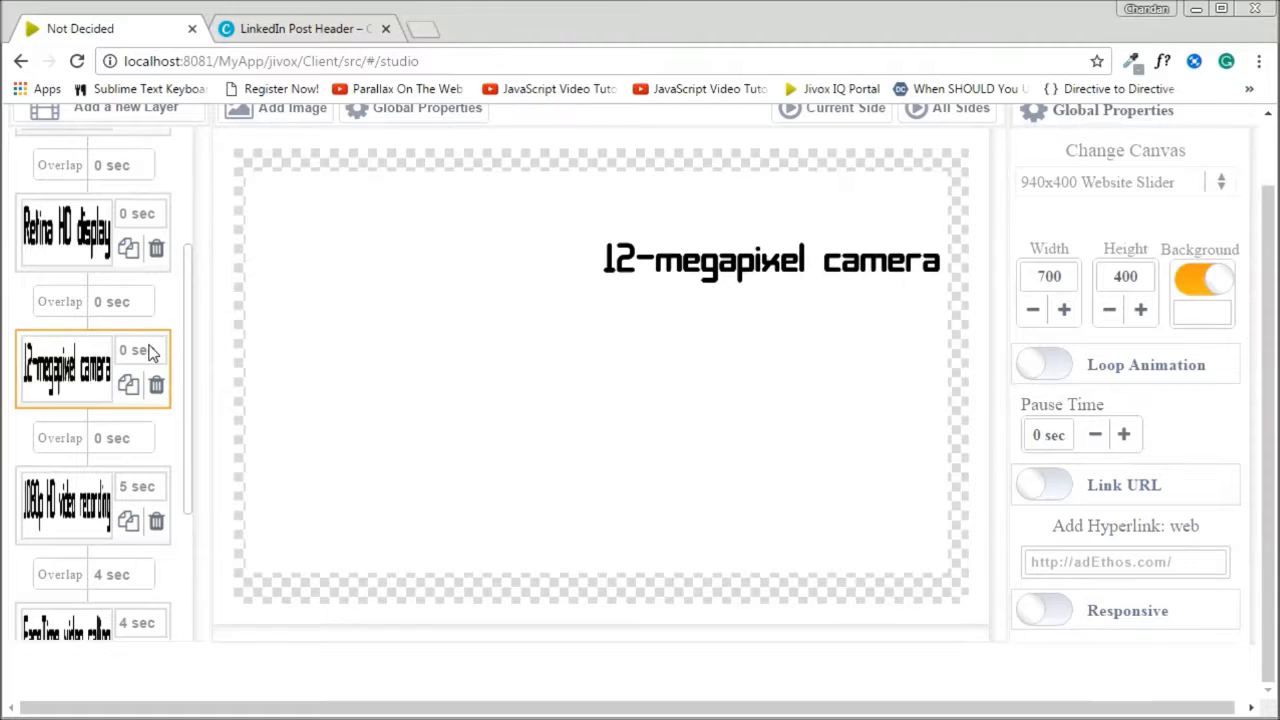
left_click(210, 352)
left_click(210, 352)
left_click(210, 352)
left_click(210, 352)
left_click(210, 352)
left_click(238, 353)
- Set the overlap between the "12-megapixel camera" and "1080p HD video recording" layers to 5 sec
left_click(88, 492)
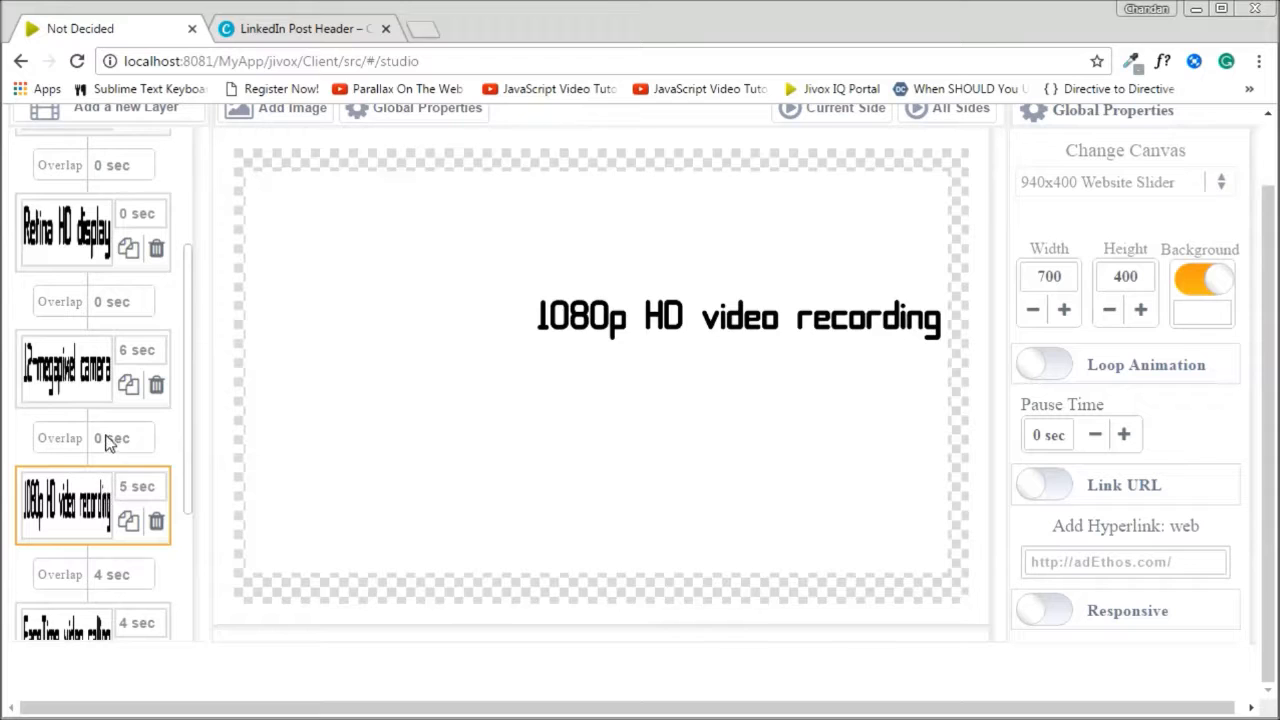
left_click(199, 440)
left_click(199, 440)
- Set the "Retina HD display" layer's time to 7 sec
scroll(142, 470, "up", 1)
scroll(142, 470, "up", 2)
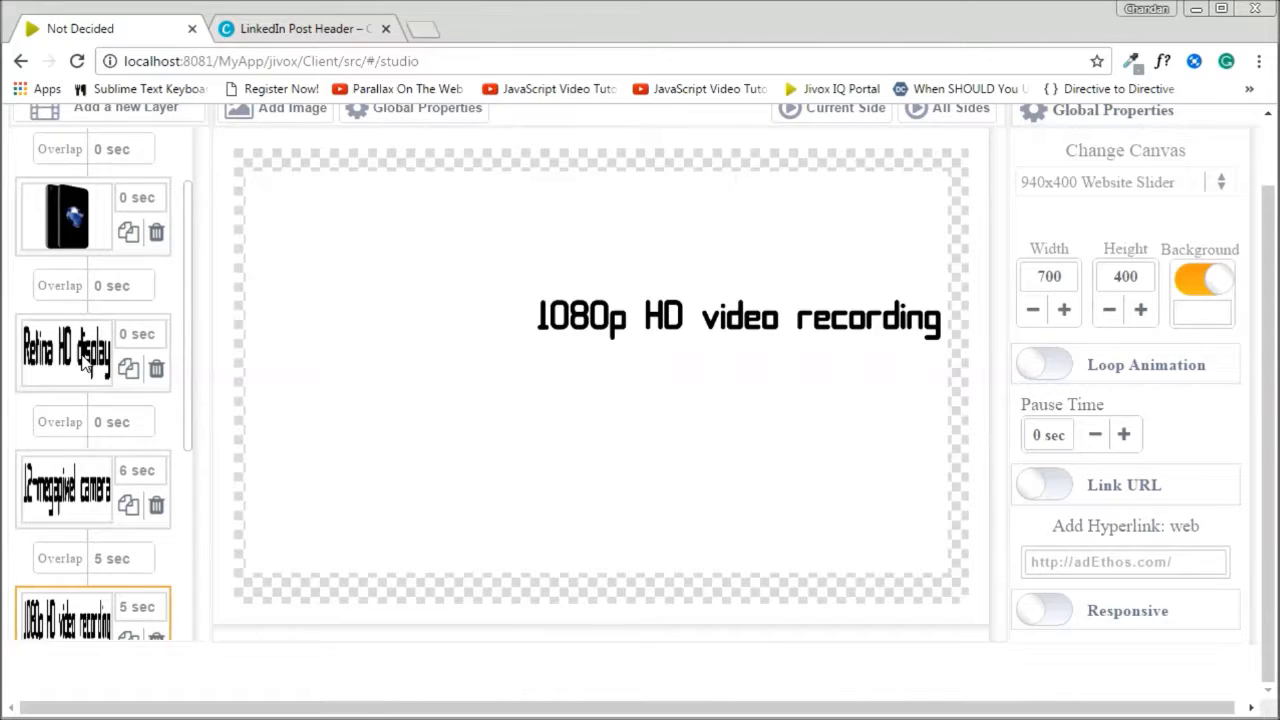
left_click(85, 365)
left_click(86, 482)
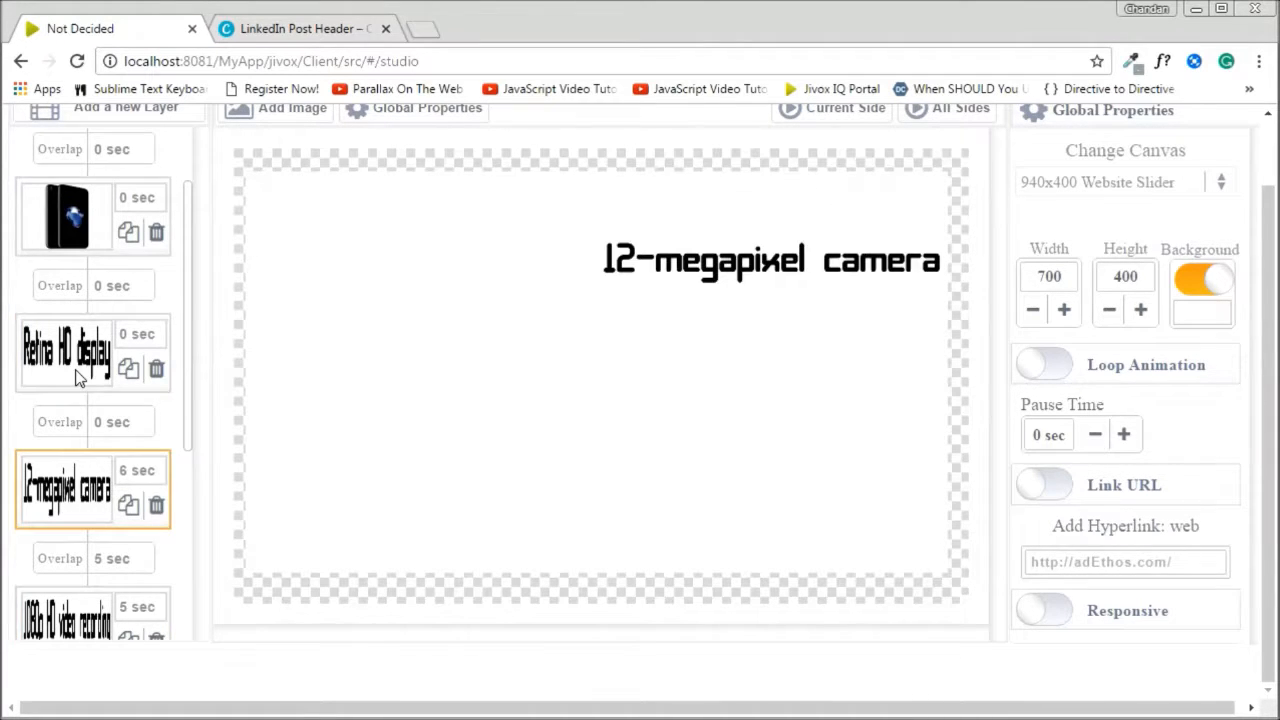
left_click(78, 376)
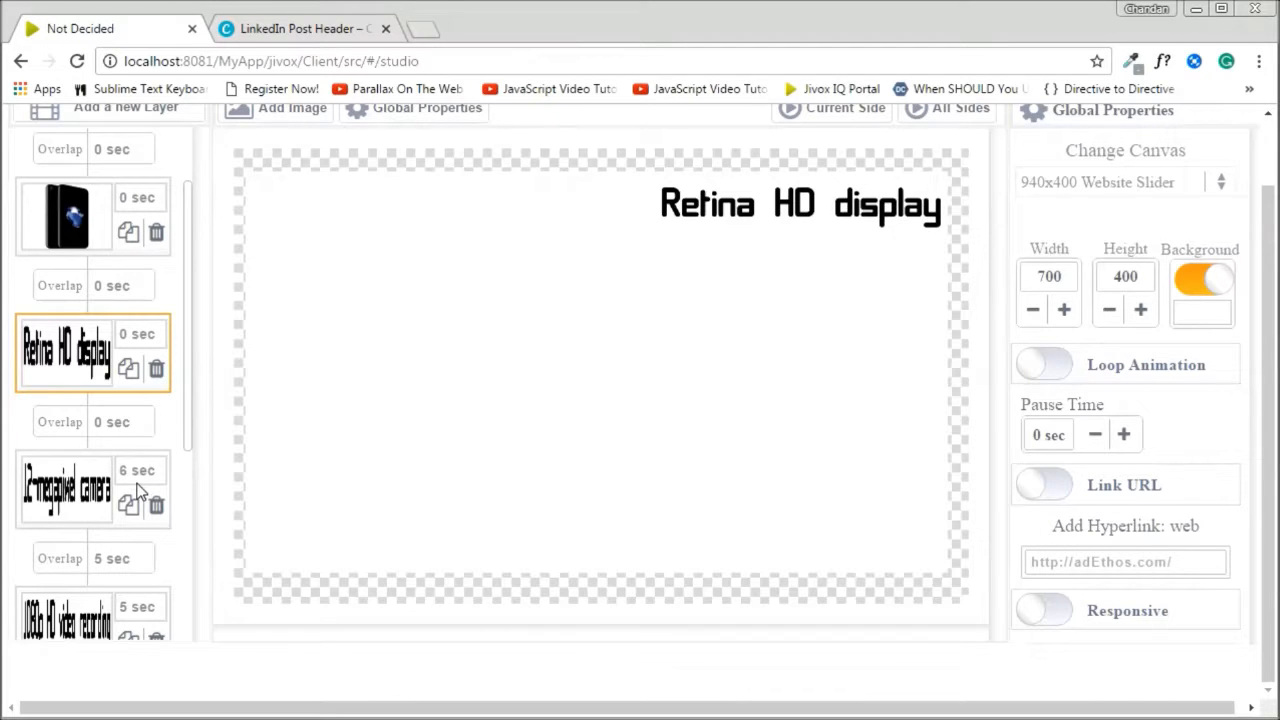
left_click(142, 343)
left_click(210, 342)
left_click(210, 342)
left_click(211, 342)
left_click(212, 341)
left_click(239, 338)
- Set the overlap between the "Retina HD display" and "12-megapixel camera" layers to 6 sec
left_click(76, 470)
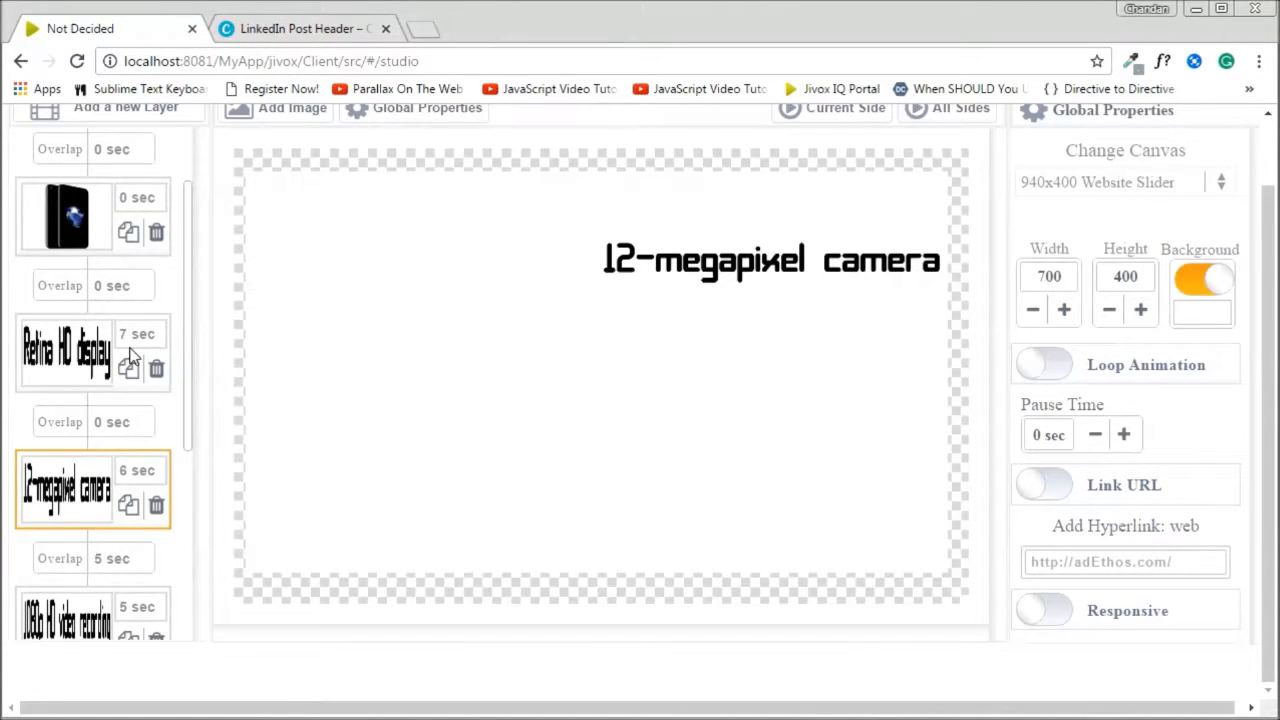
left_click(115, 420)
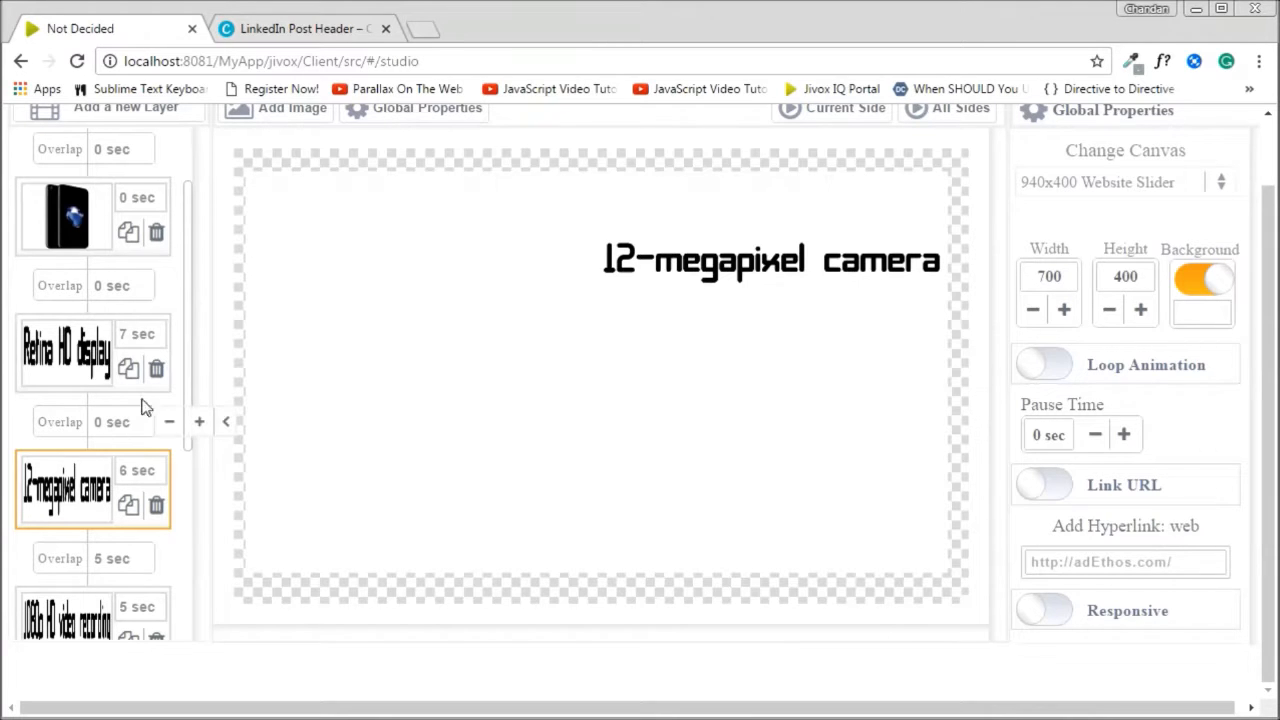
left_click(199, 422)
left_click(199, 422)
left_click(199, 422)
left_click(199, 422)
left_click(199, 422)
left_click(199, 422)
left_click(231, 424)
- Set the iPhone image layer's time to 9 sec and its overlap with the "Retina HD display" layer to 7 sec
scroll(95, 505, "up", 1)
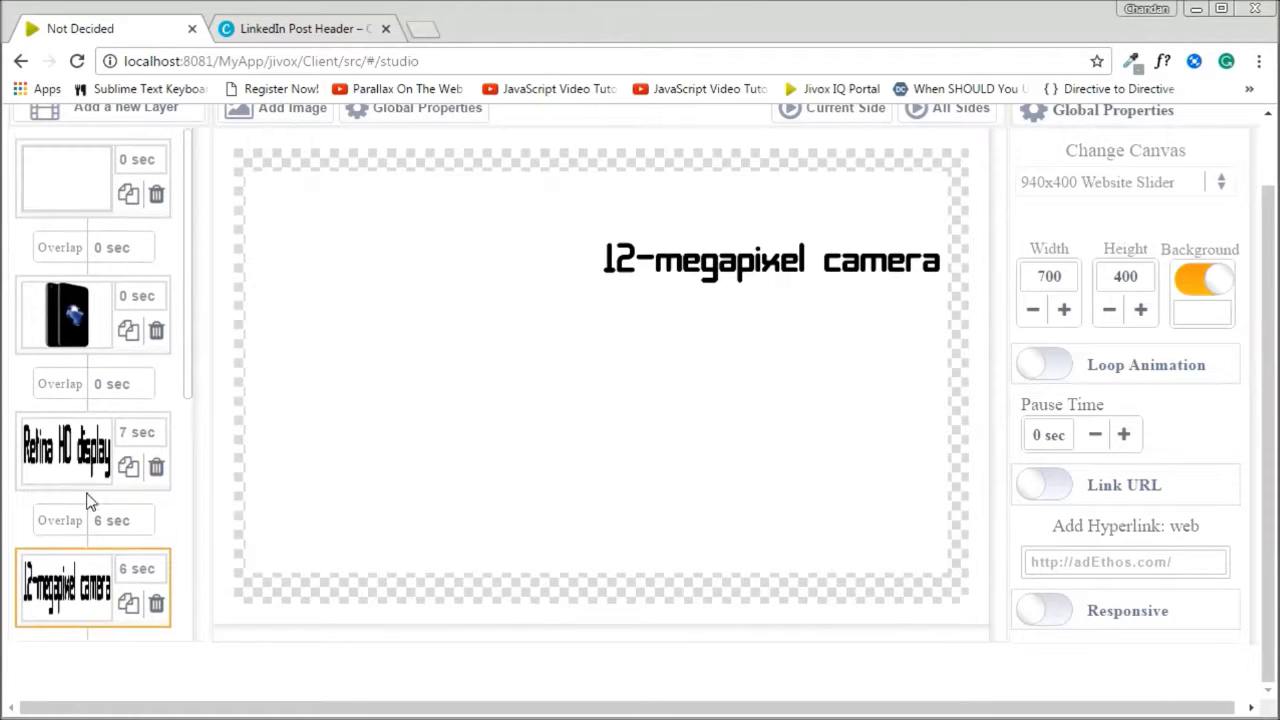
left_click(77, 316)
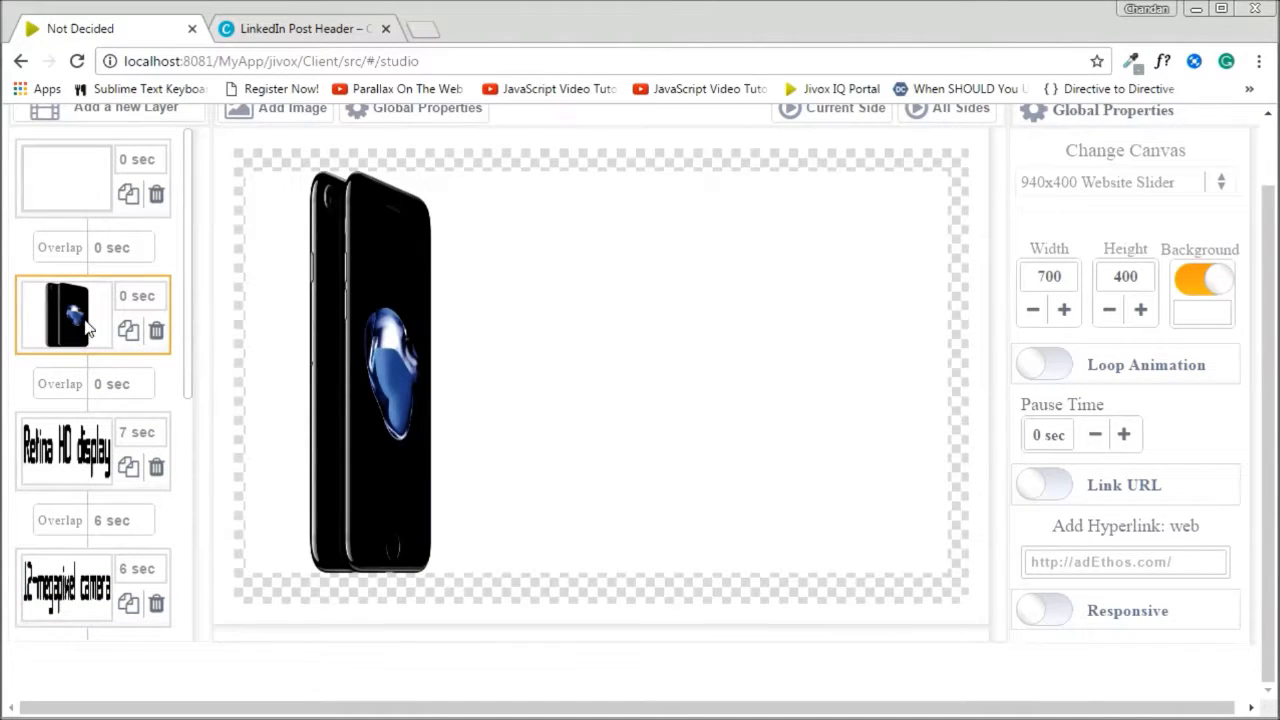
left_click(78, 452)
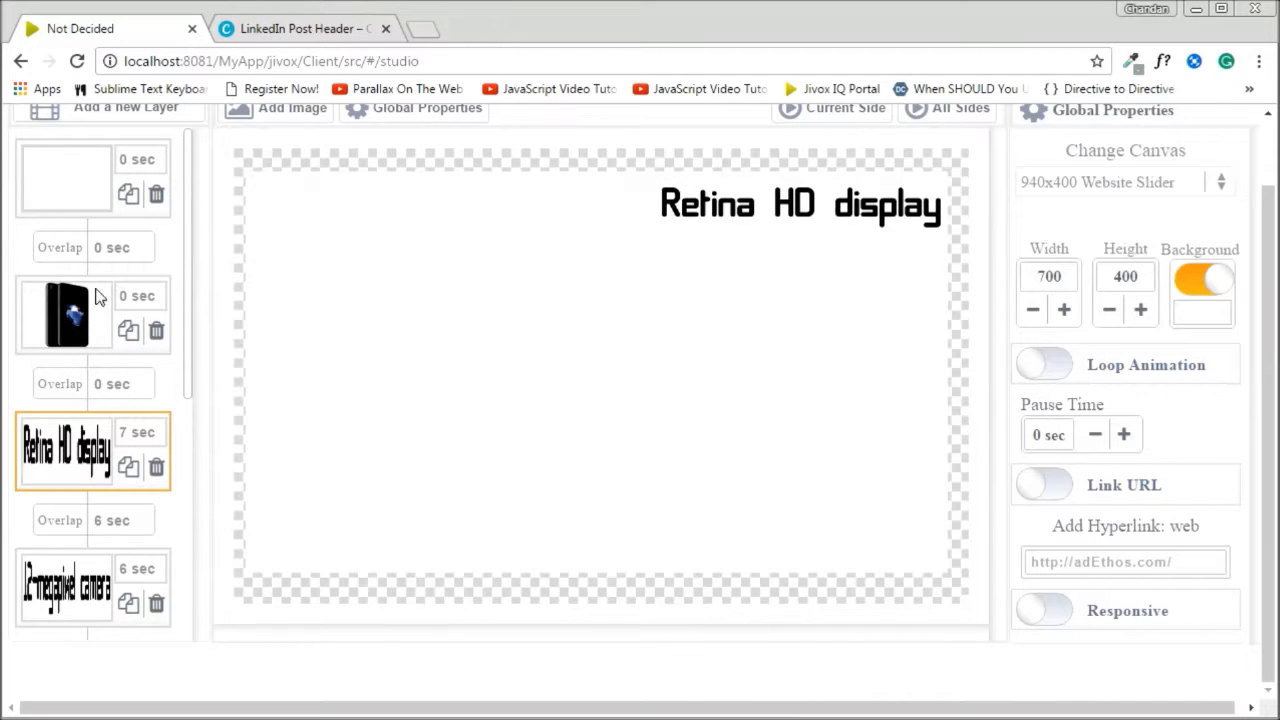
mouse_move(139, 299)
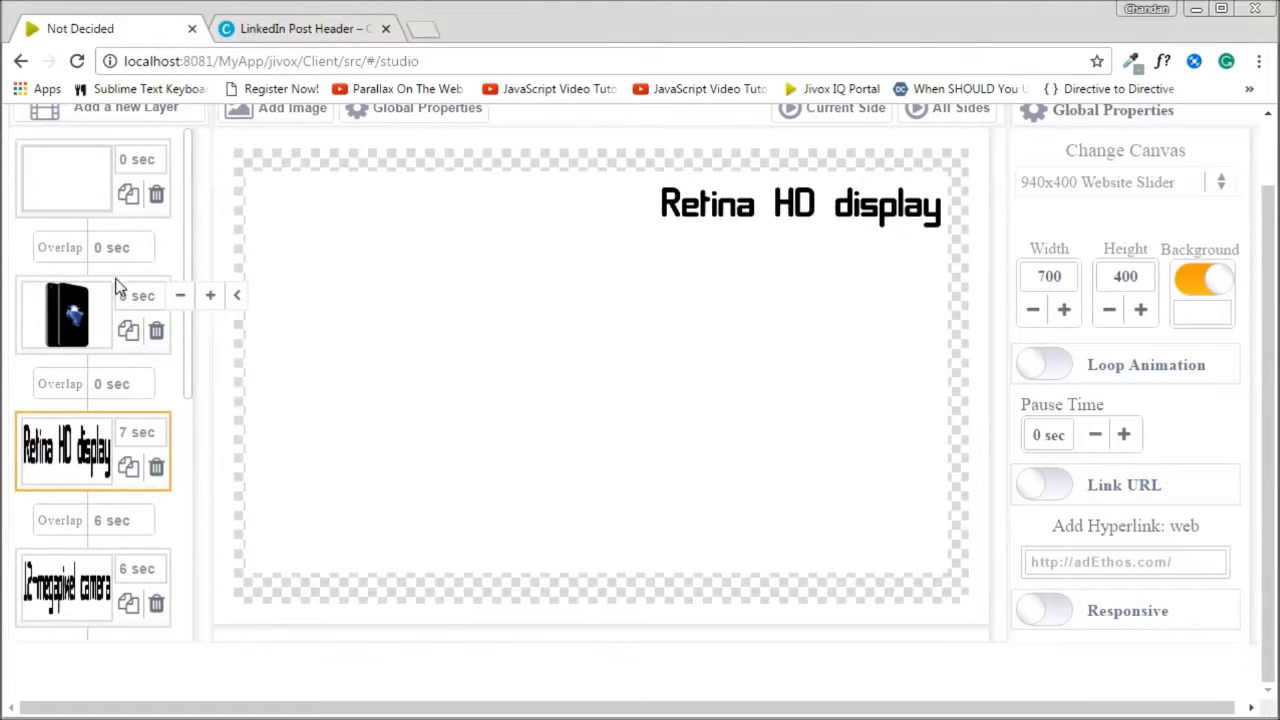
left_click(210, 295)
left_click(210, 295)
left_click(211, 295)
left_click(211, 295)
left_click(211, 295)
left_click(211, 295)
left_click(211, 295)
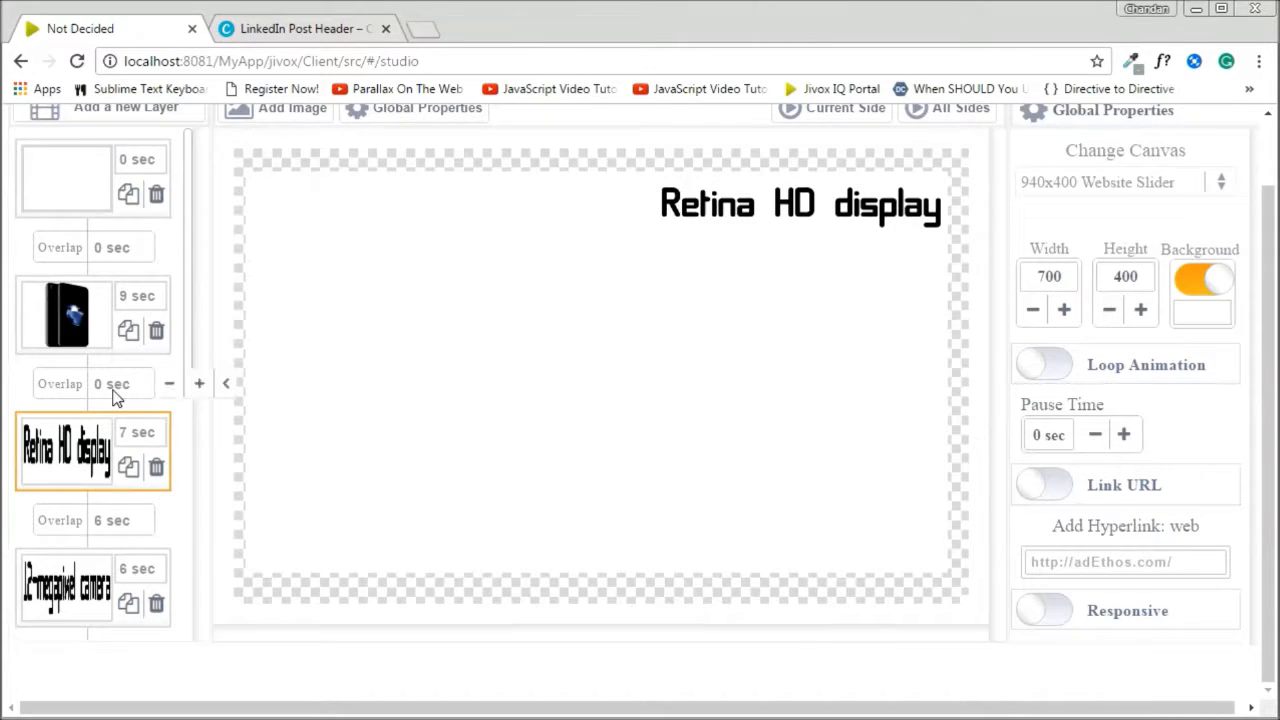
left_click(202, 386)
left_click(202, 386)
- Set the blank background layer's time to 9 sec
scroll(181, 405, "up", 1)
left_click(91, 255)
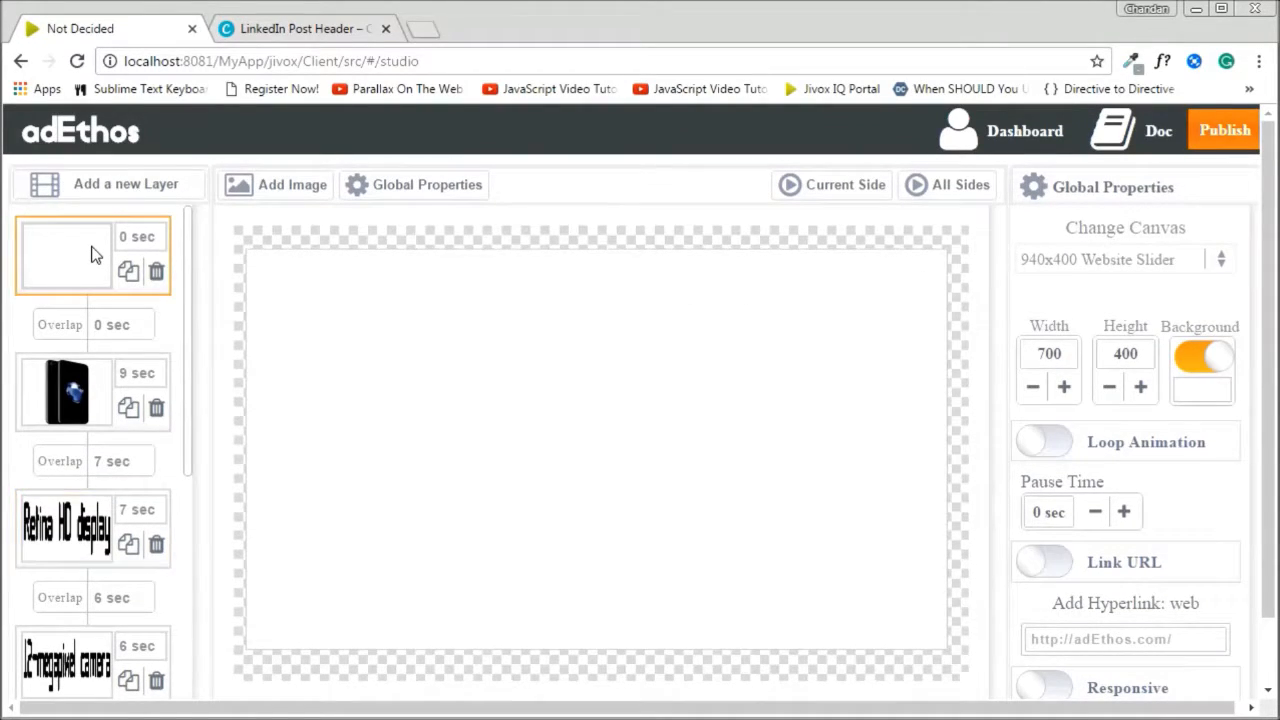
left_click(80, 413)
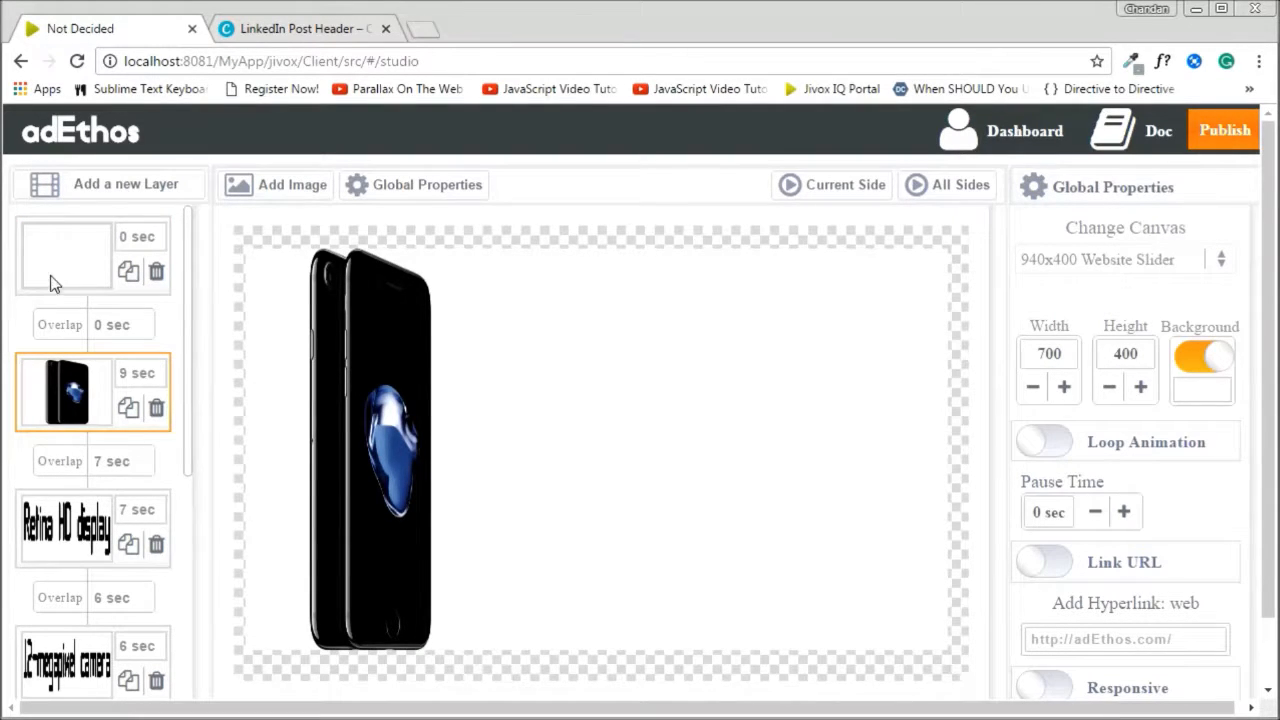
left_click(58, 266)
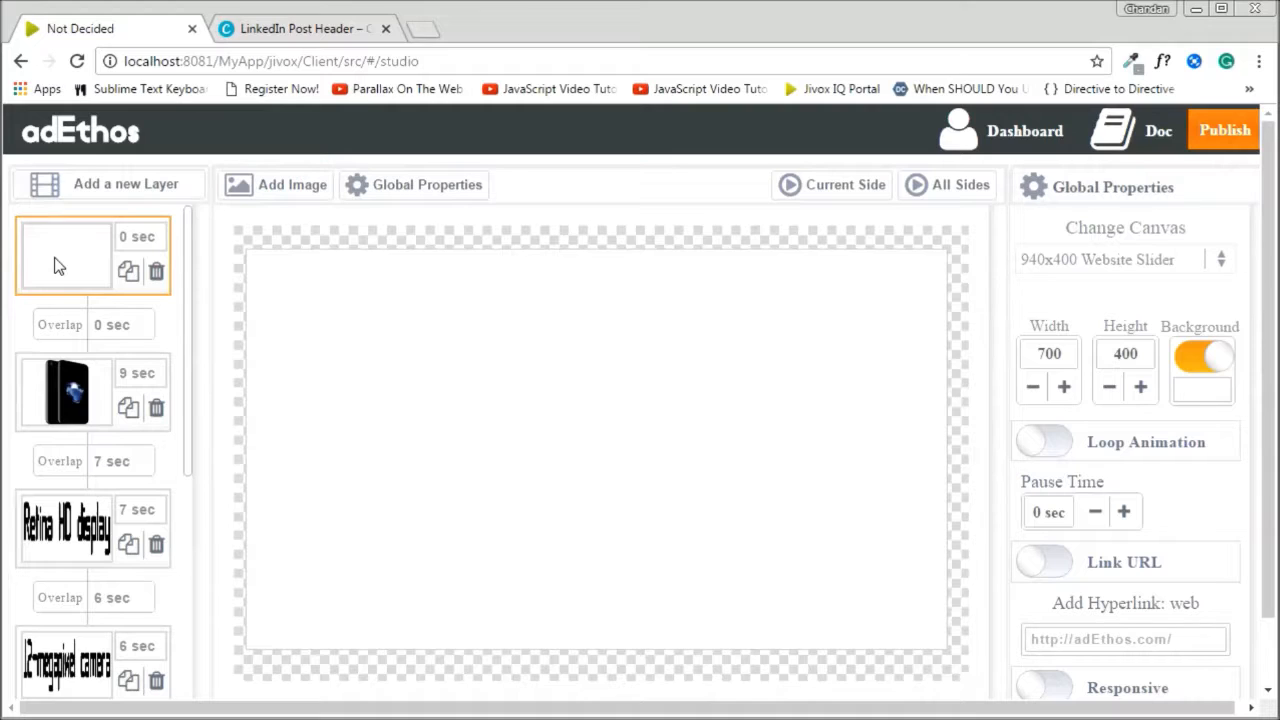
left_click(138, 244)
left_click(211, 238)
left_click(211, 238)
left_click(211, 238)
left_click(211, 238)
left_click(211, 238)
left_click(238, 238)
- Set the overlap between the background layer and the iPhone image layer to 9 sec
left_click(143, 321)
left_click(200, 326)
left_click(200, 326)
left_click(200, 326)
left_click(200, 326)
left_click(200, 326)
left_click(200, 326)
left_click(226, 324)
- Preview all sides of the animation to check the layer timing, and close the preview
left_click(943, 190)
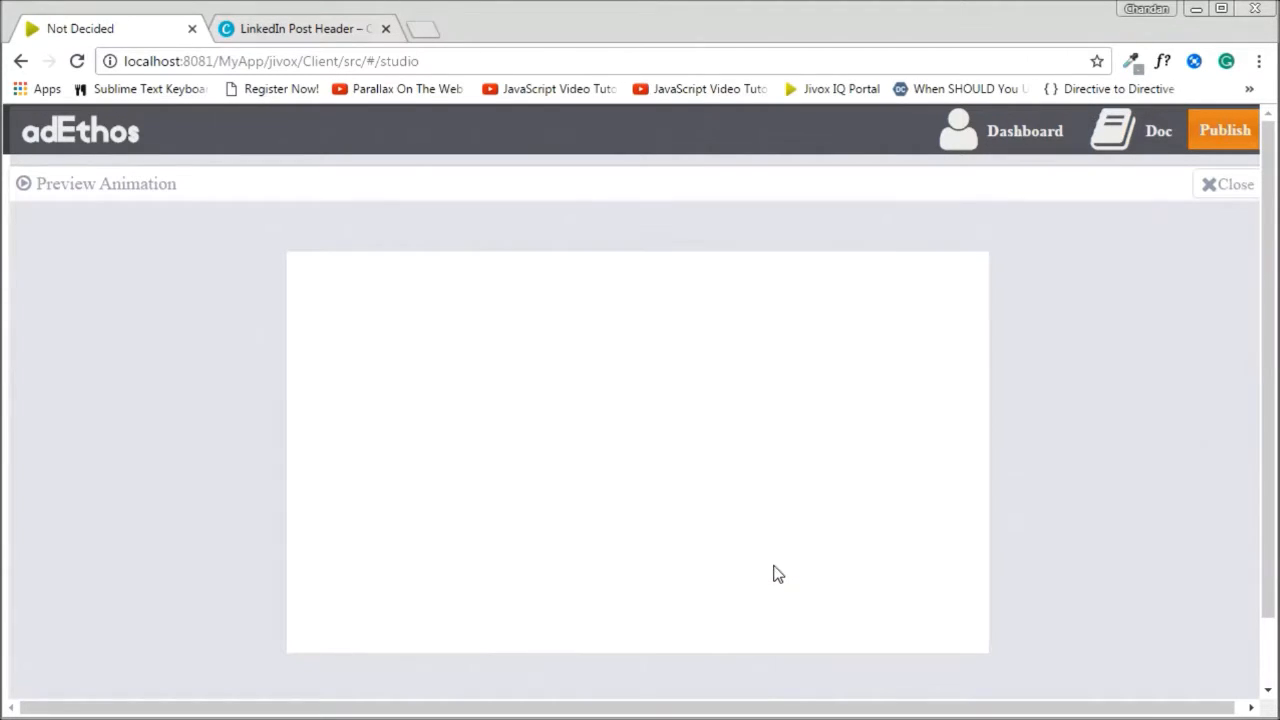
left_click(1239, 187)
- Switch to the AnimationAdSteps.txt notes in Notepad, highlight step 8 on appear and disappear effects, and return to the adEthos studio
key("alt+Tab")
key("alt+Tab")
key("alt+Tab")
key("alt+Tab")
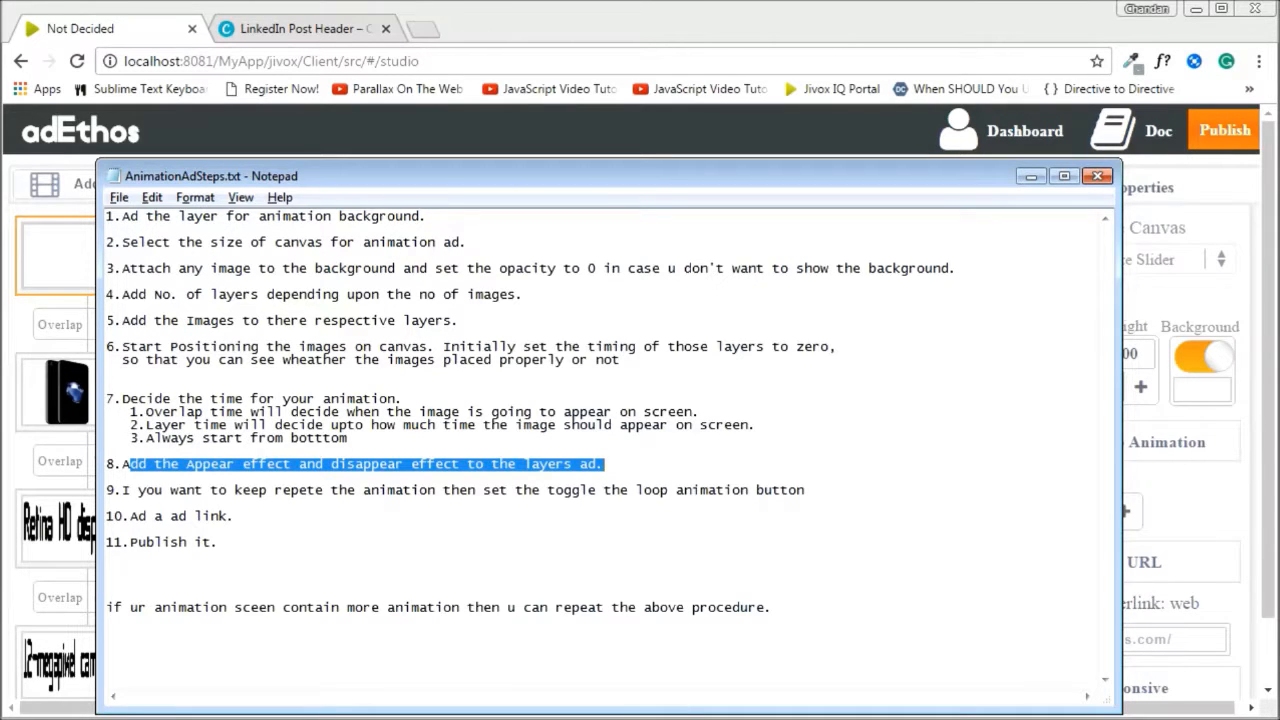
key("alt+Tab")
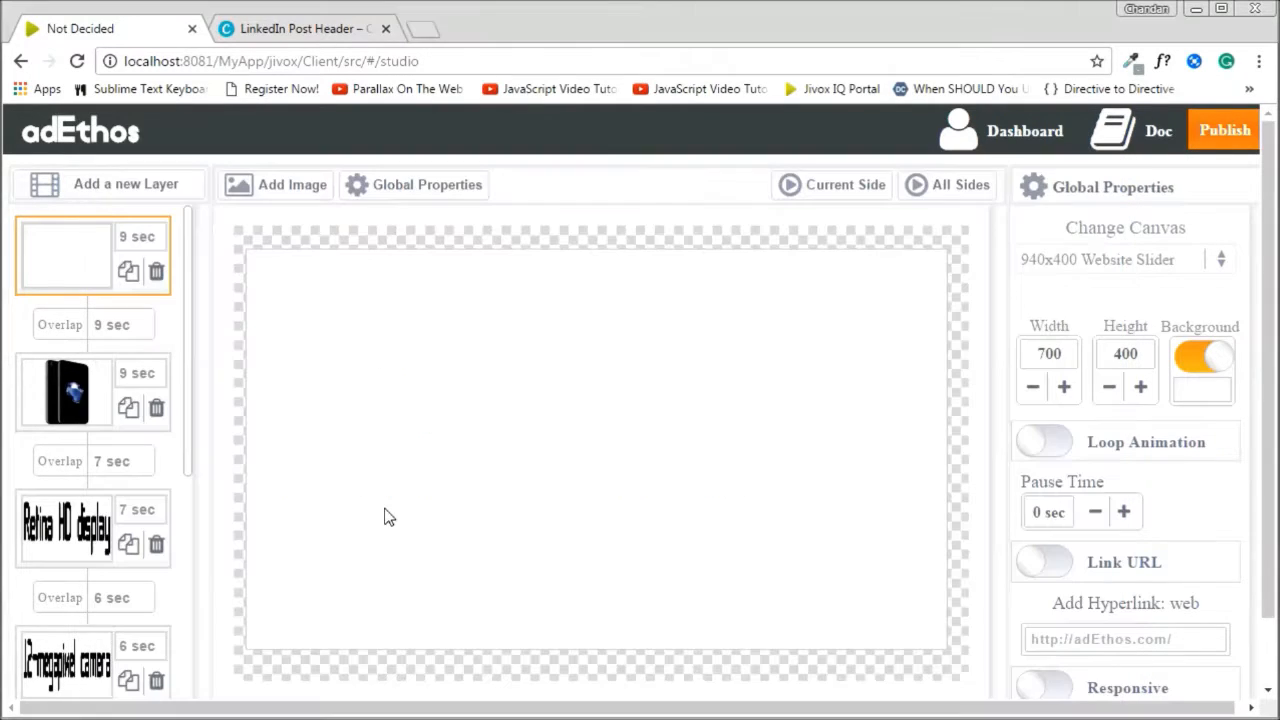
- Set the appear effect of the iPhone image to slideInLeft
left_click(80, 400)
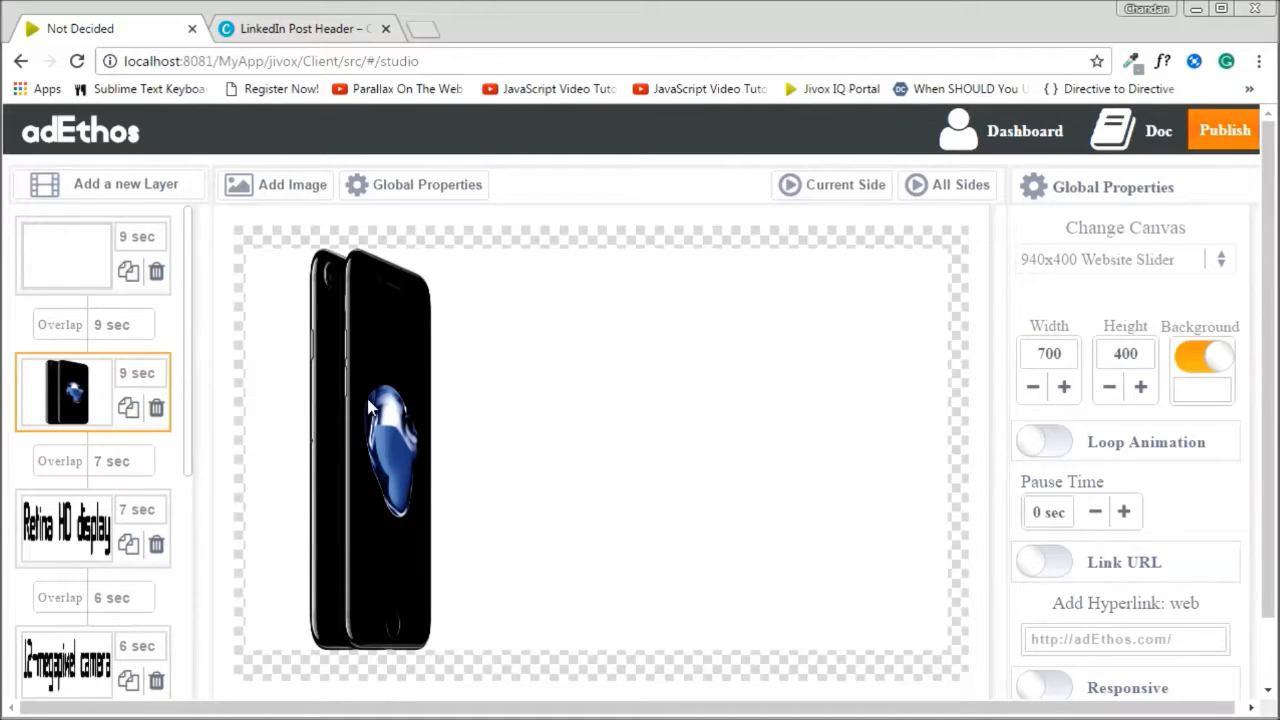
left_click(368, 405)
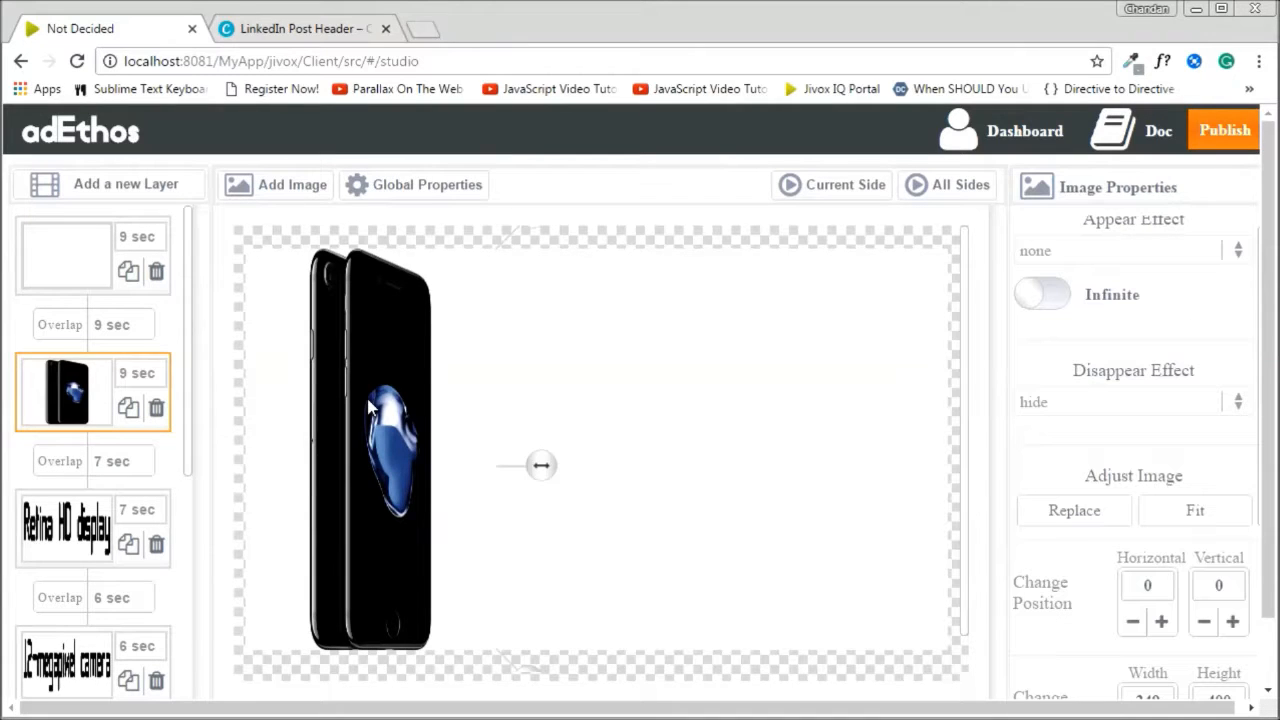
left_click(1148, 254)
scroll(1128, 405, "down", 3)
scroll(1128, 405, "down", 5)
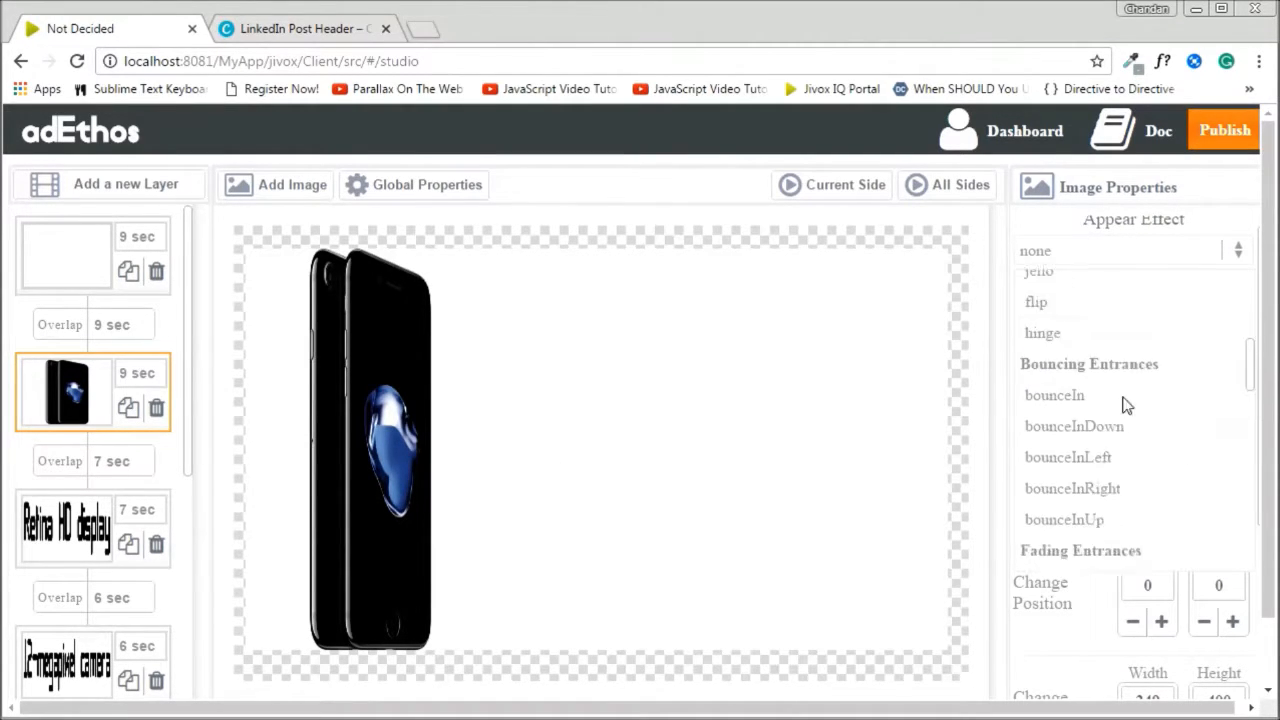
scroll(1128, 405, "down", 8)
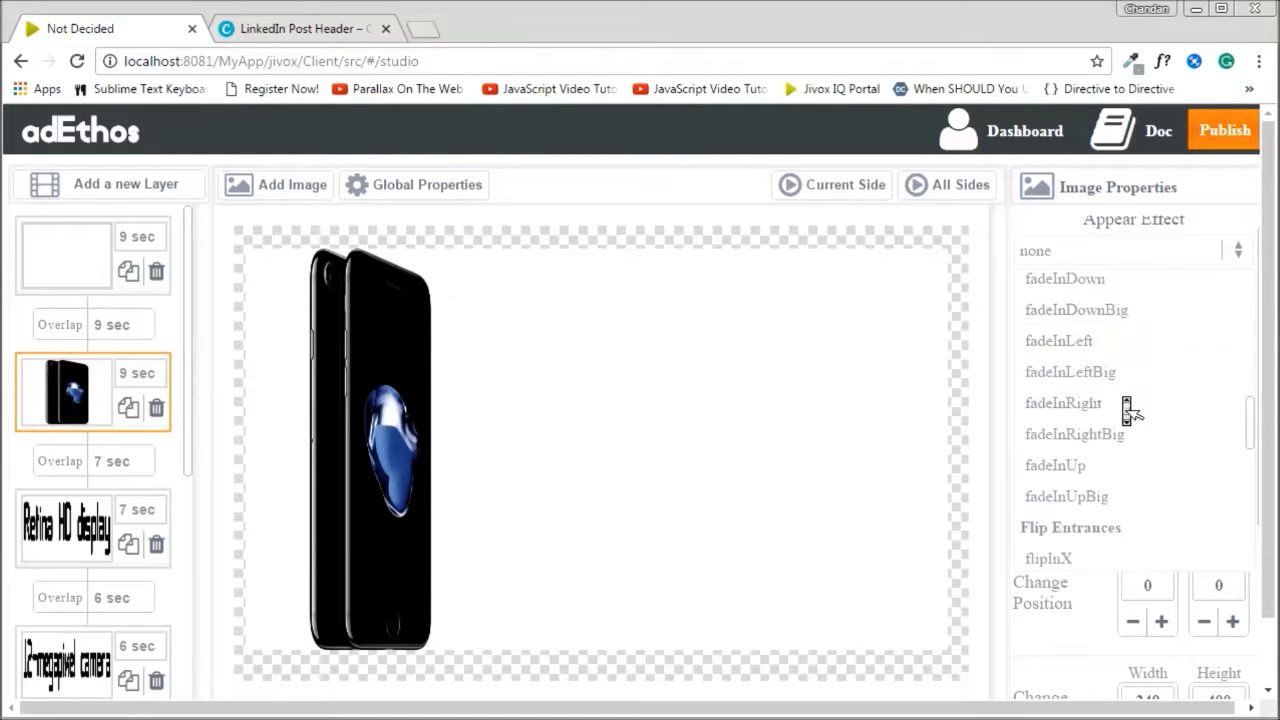
scroll(1128, 407, "down", 3)
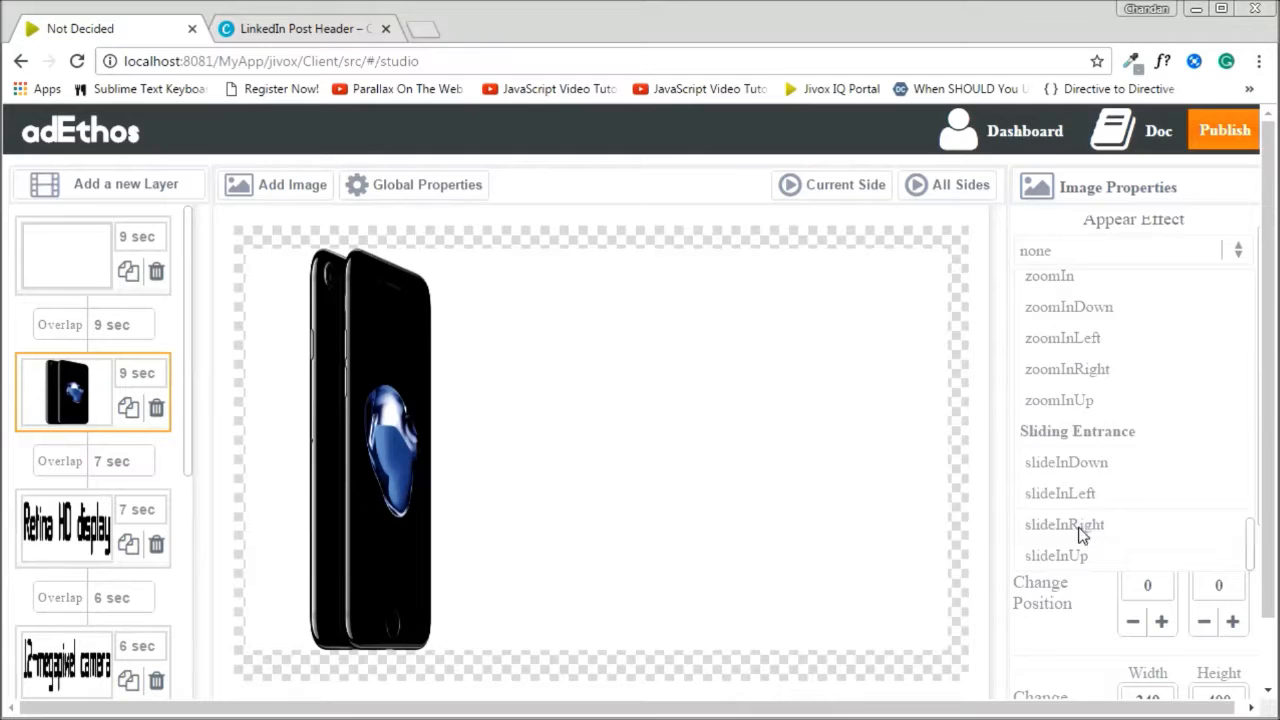
left_click(1085, 530)
left_click(1088, 258)
left_click(1085, 490)
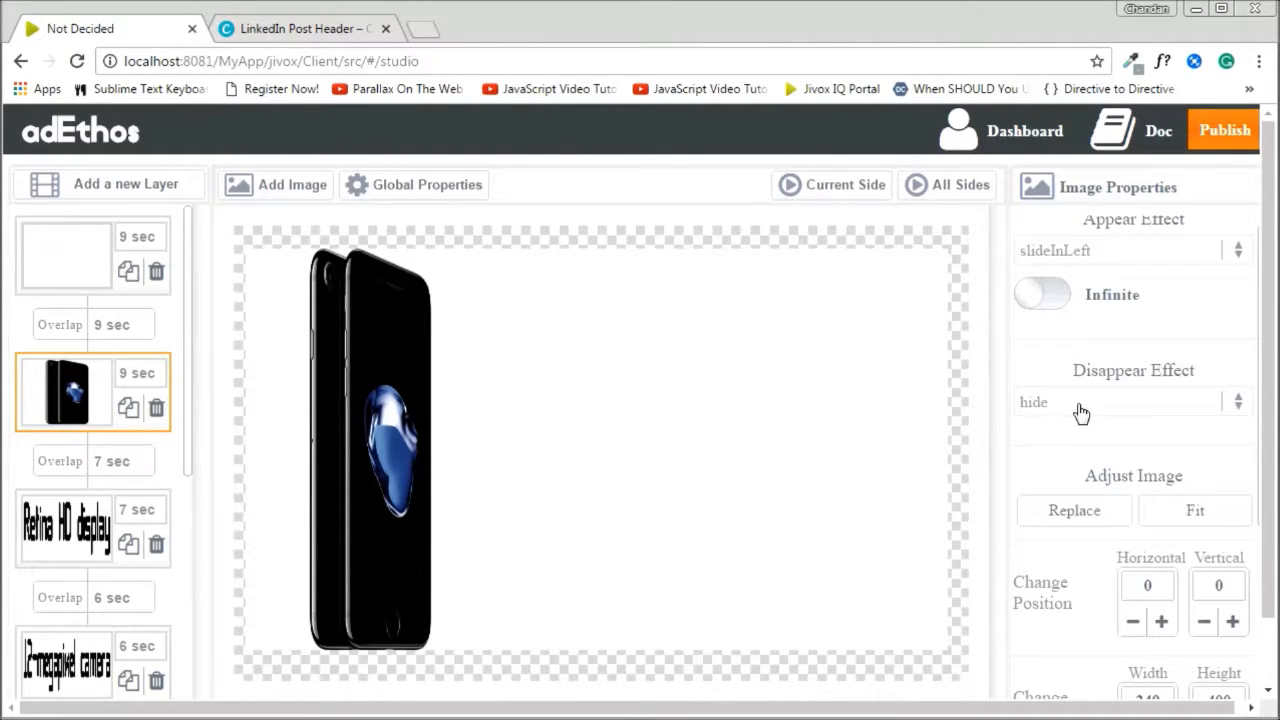
- Set the disappear effect of the iPhone image to slideOutLeft
left_click(1078, 405)
scroll(1100, 512, "down", 10)
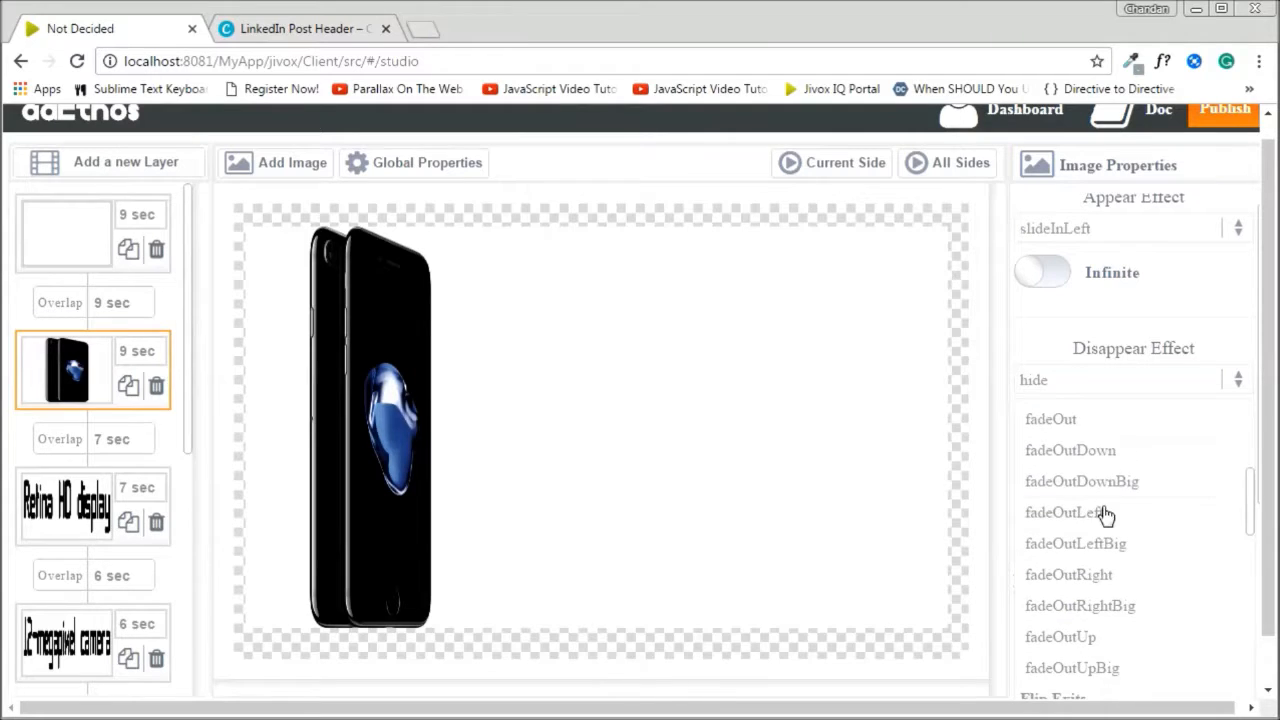
scroll(1106, 514, "down", 8)
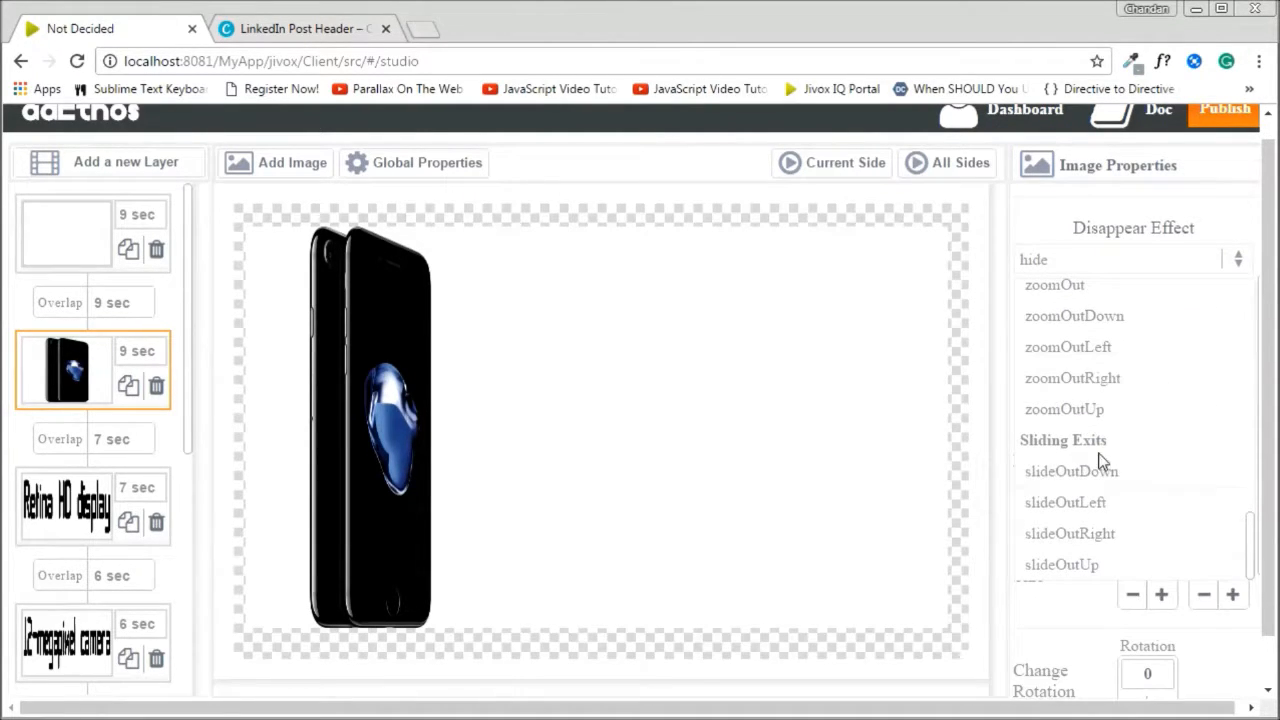
left_click(1065, 502)
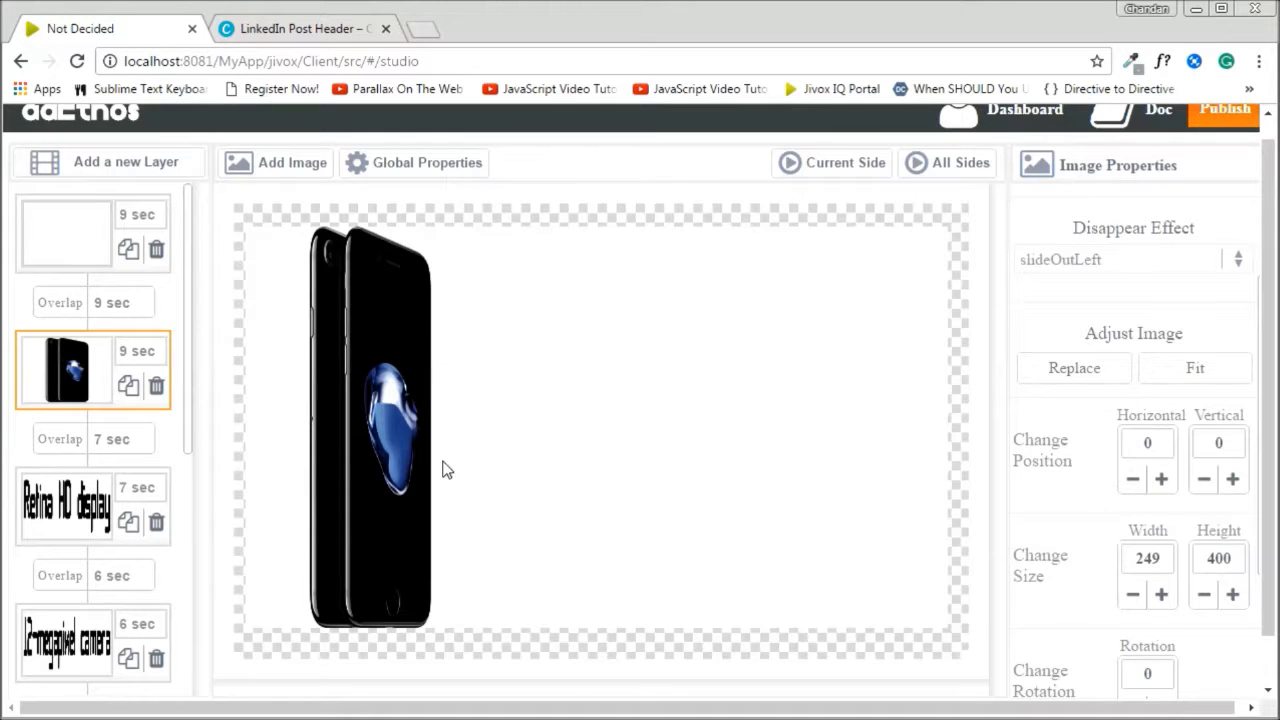
- Set the appear effect of the Retina HD display image to slideInRight and its disappear effect to slideOutRight
left_click(62, 511)
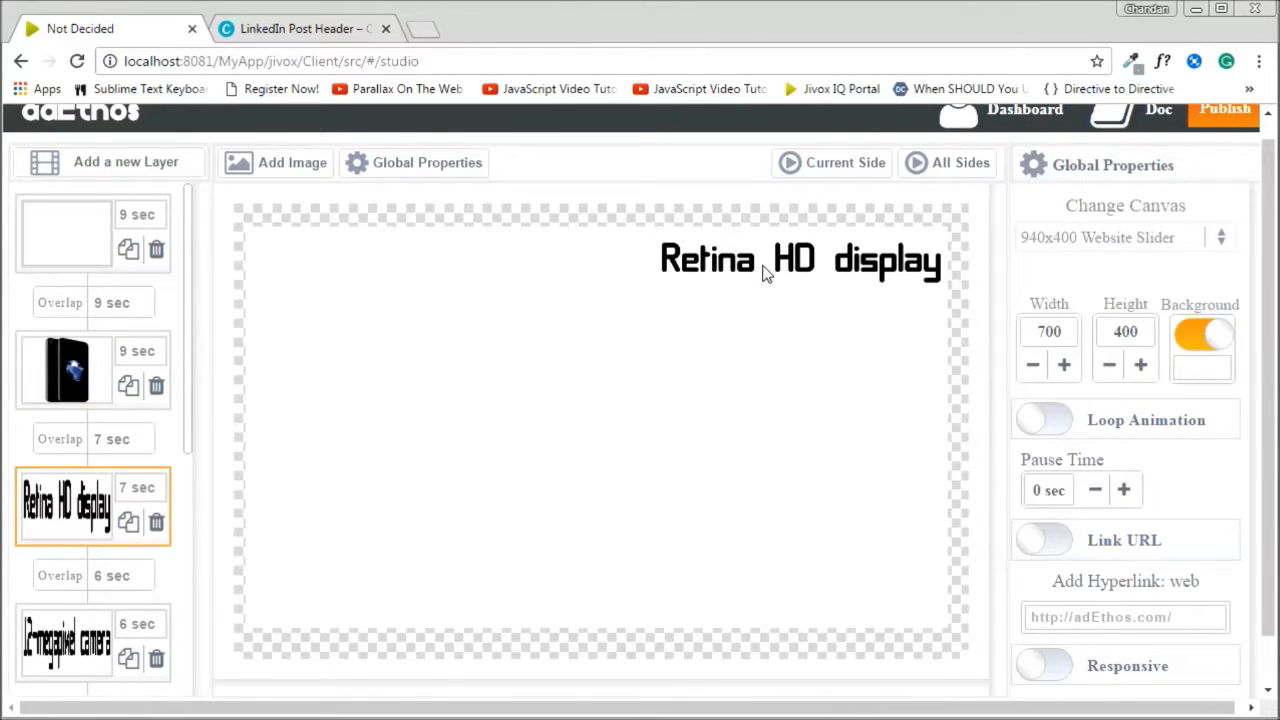
left_click(765, 274)
scroll(1165, 275, "up", 2)
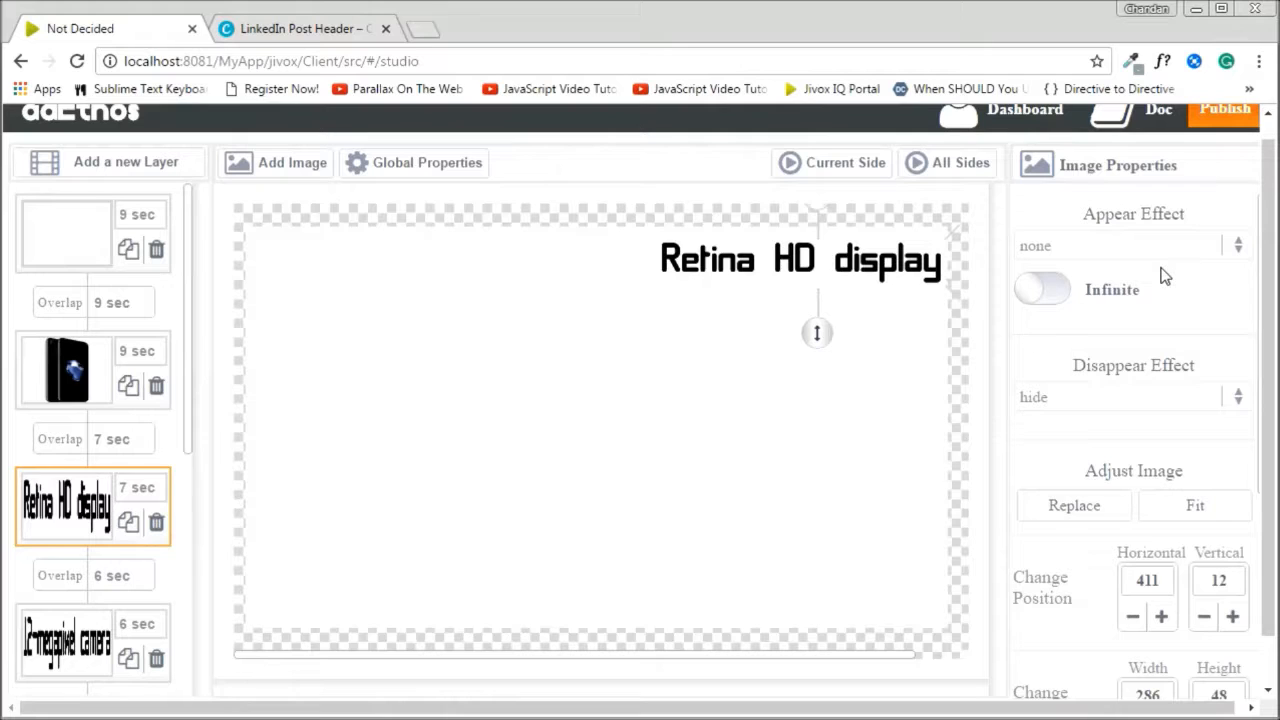
left_click(1100, 249)
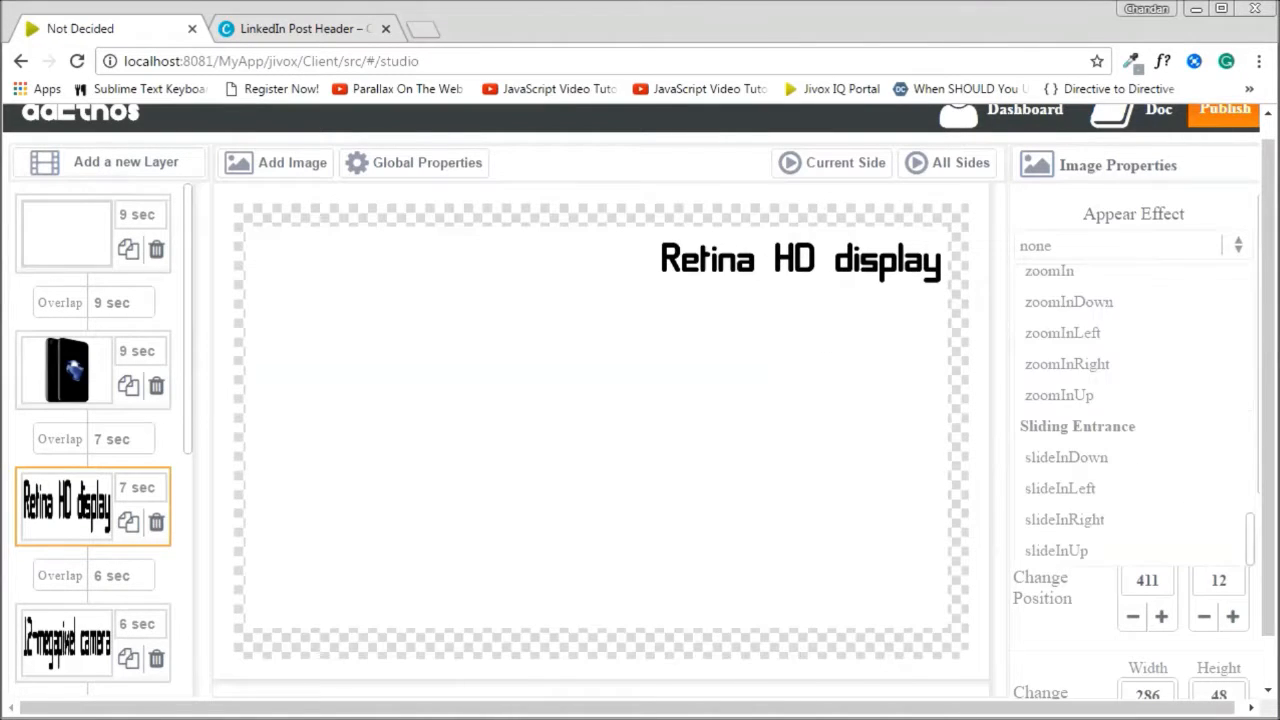
scroll(1163, 471, "down", 4)
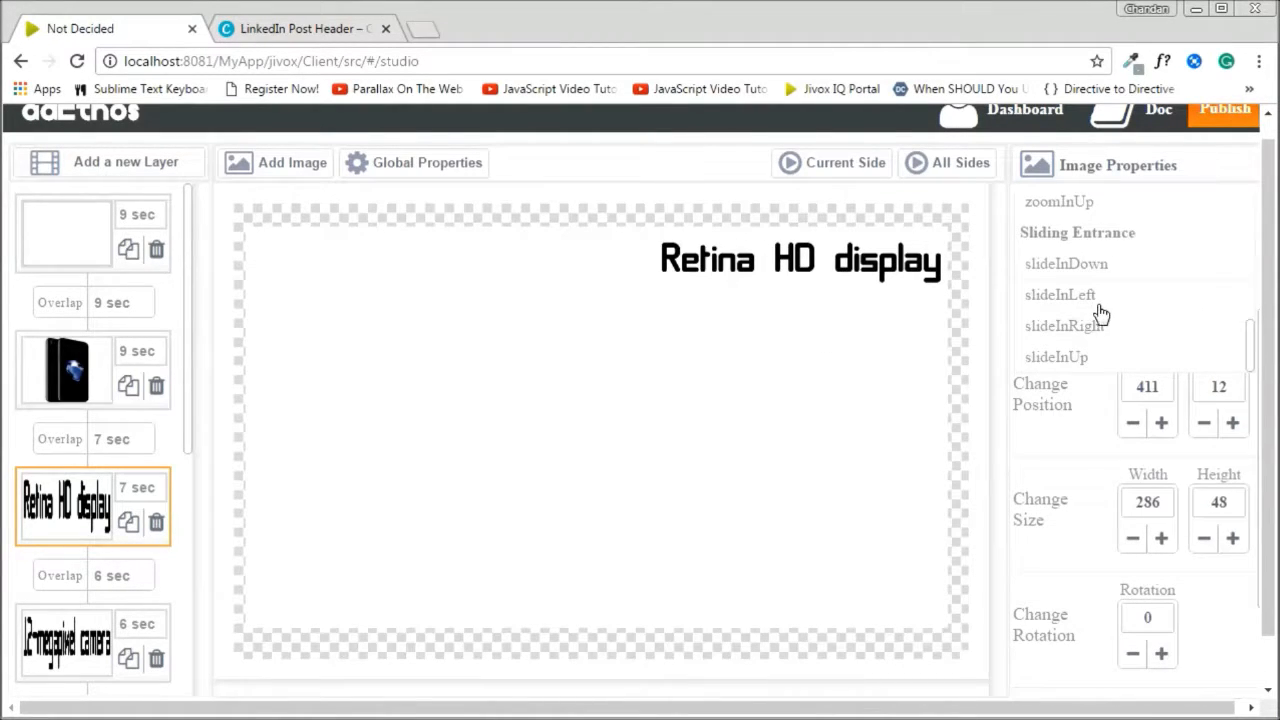
left_click(1094, 328)
scroll(1090, 262, "up", 4)
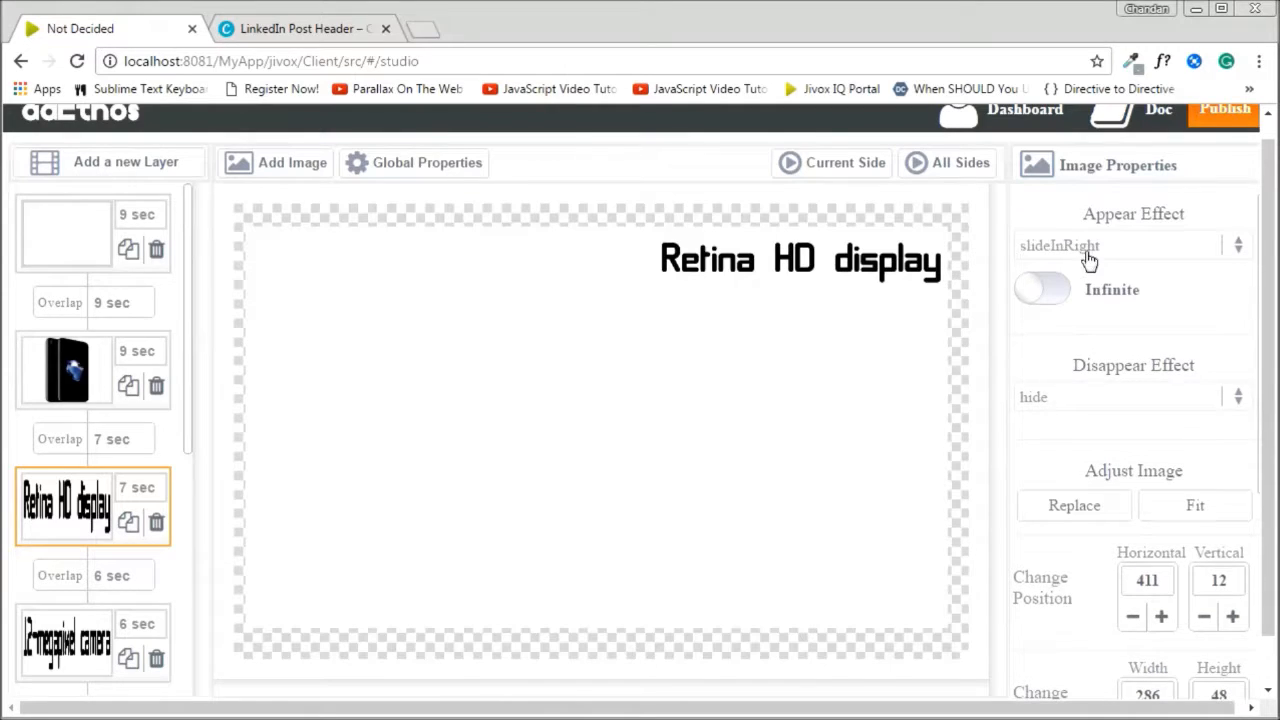
left_click(1090, 414)
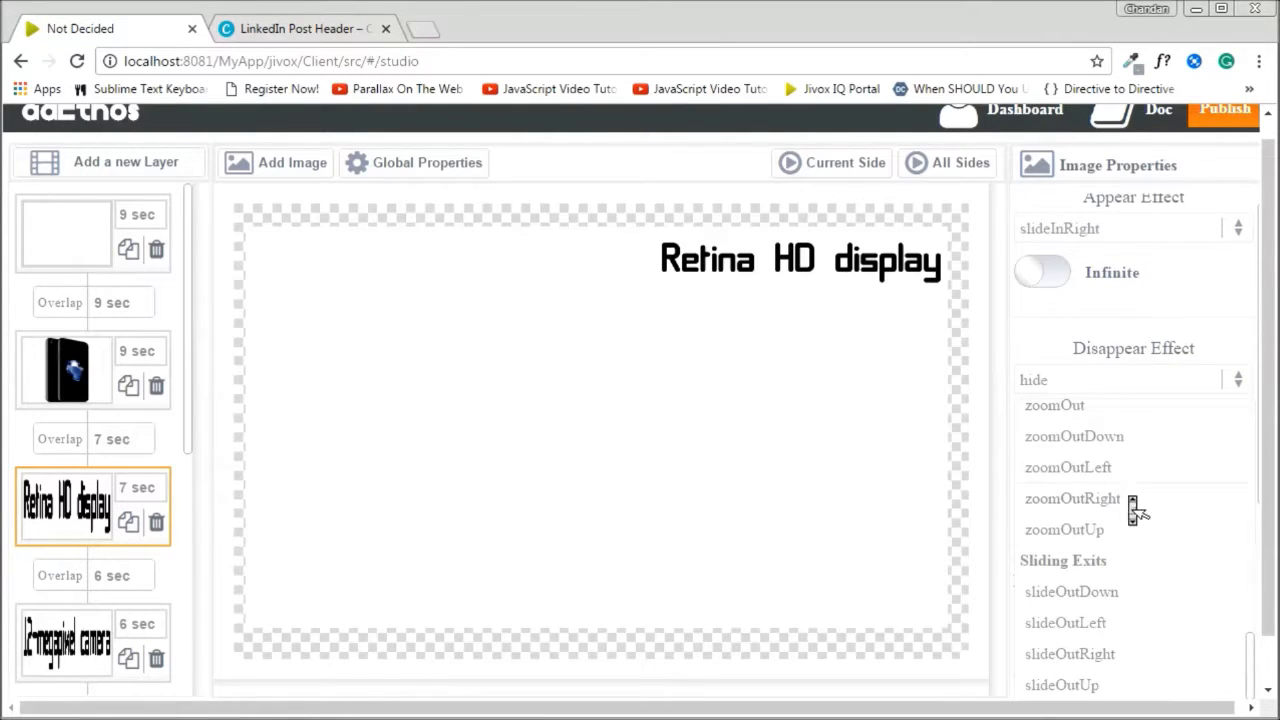
scroll(1136, 507, "down", 3)
left_click(1070, 487)
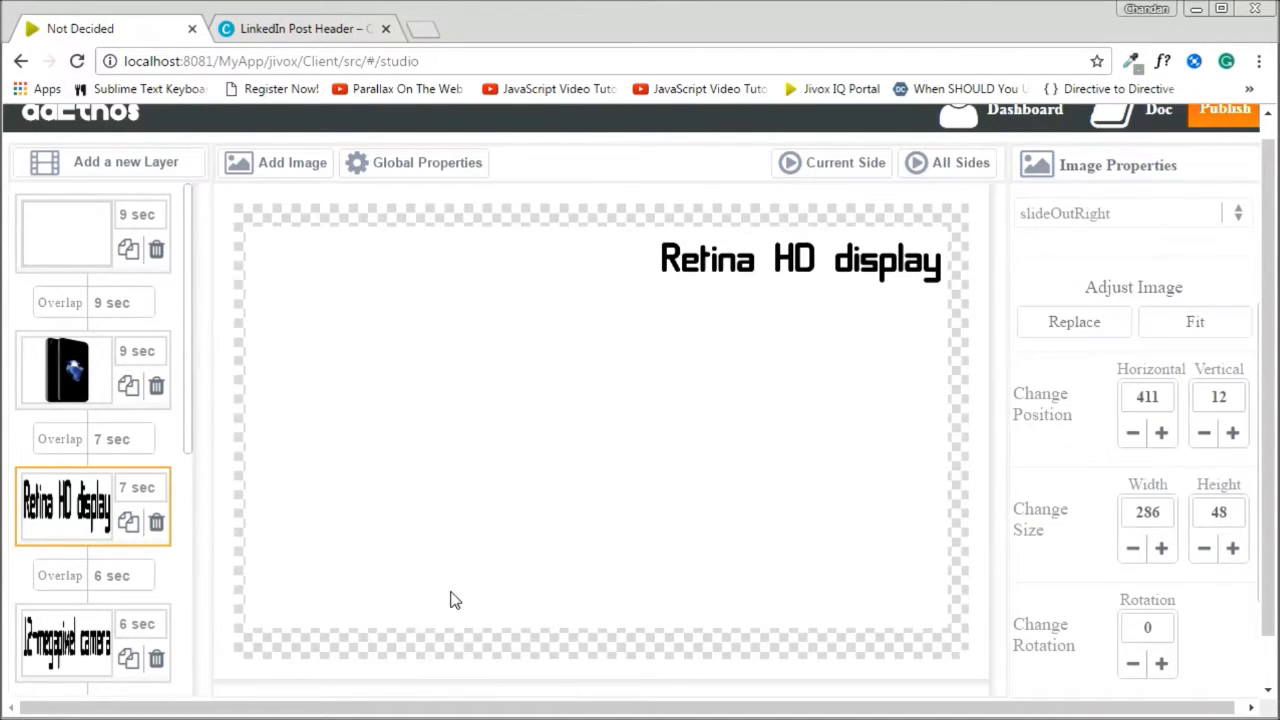
- Set the appear effect of the 12-megapixel camera image to slideInRight and its disappear effect to slideOutRight
left_click(66, 672)
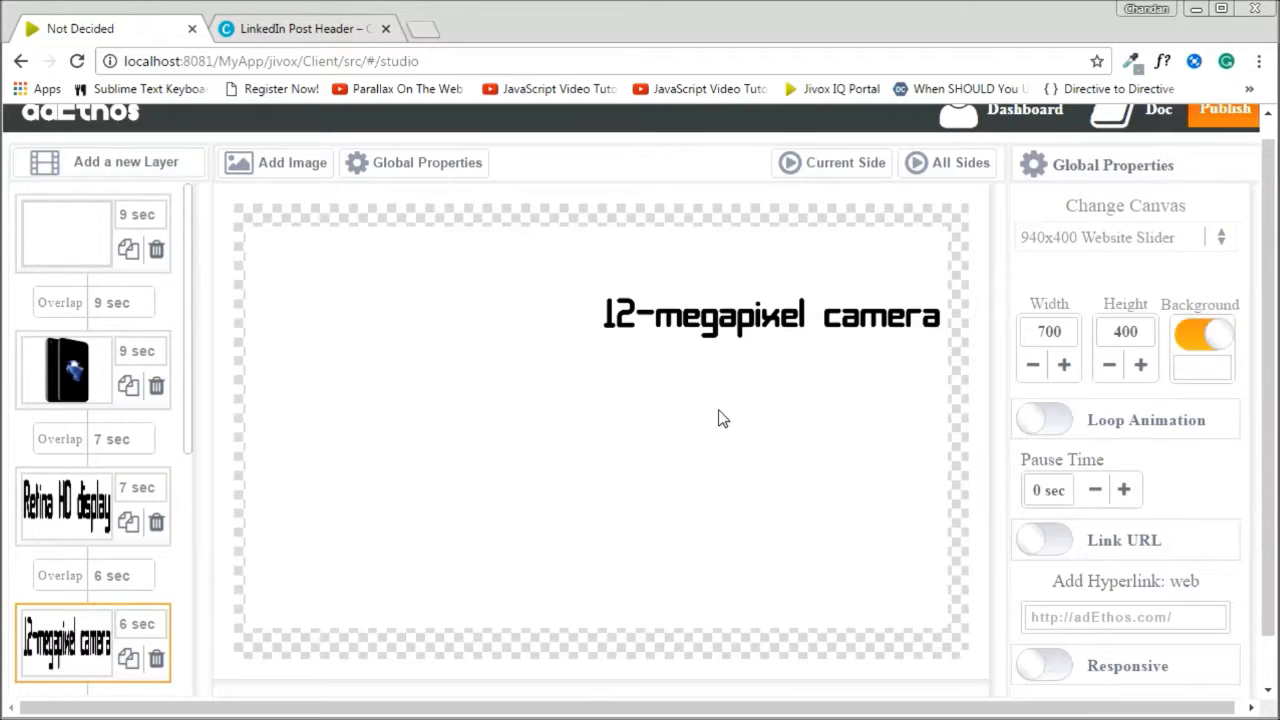
left_click(800, 331)
scroll(1171, 237, "up", 3)
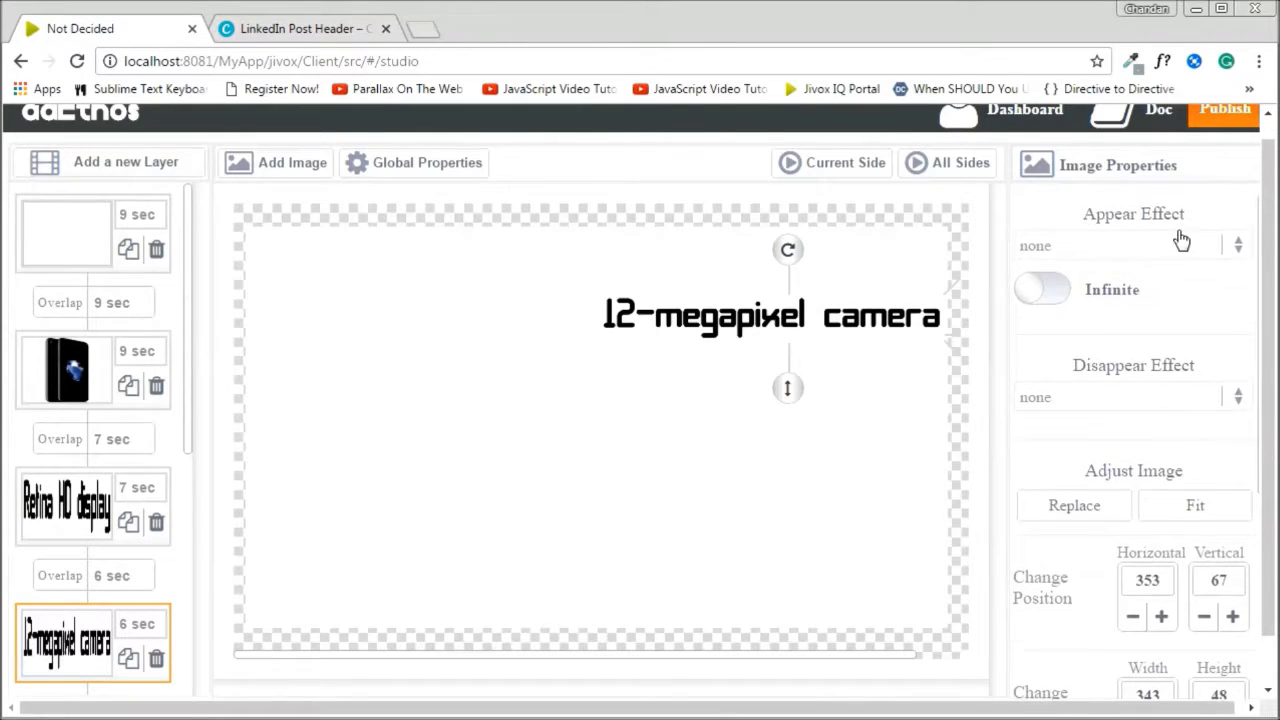
left_click(1126, 256)
scroll(1130, 423, "down", 4)
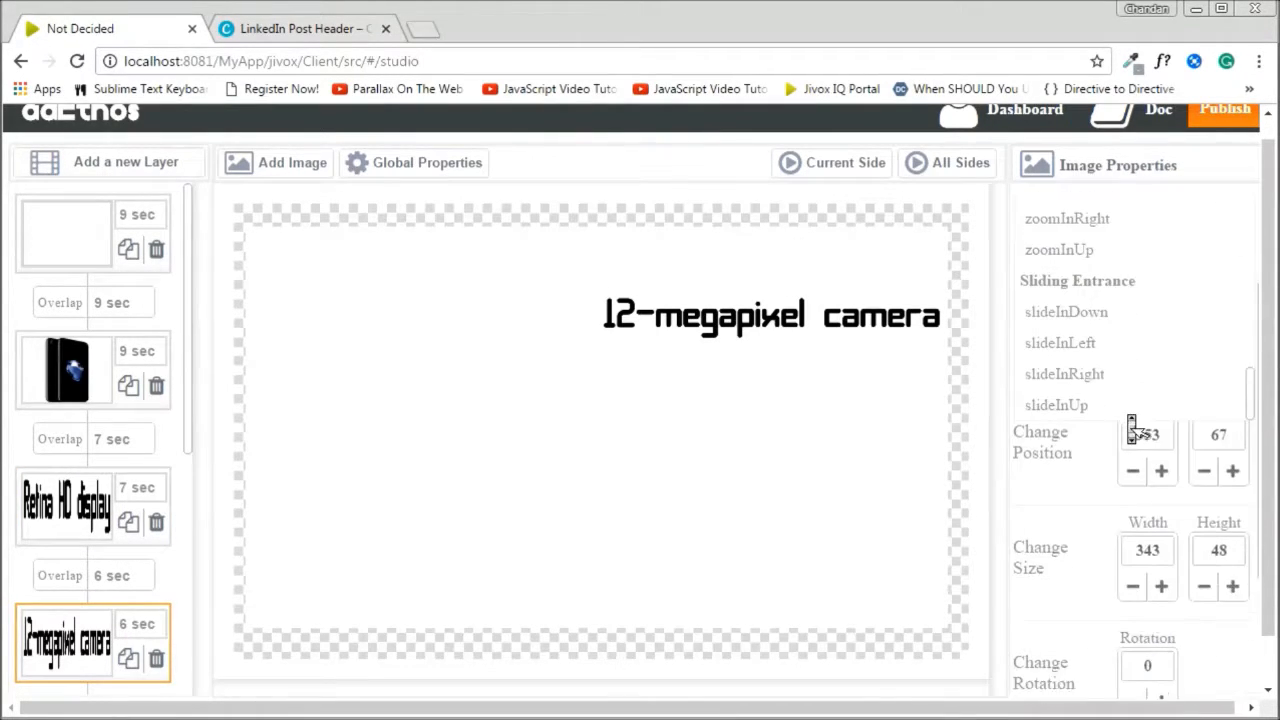
left_click(1100, 385)
left_click(1092, 245)
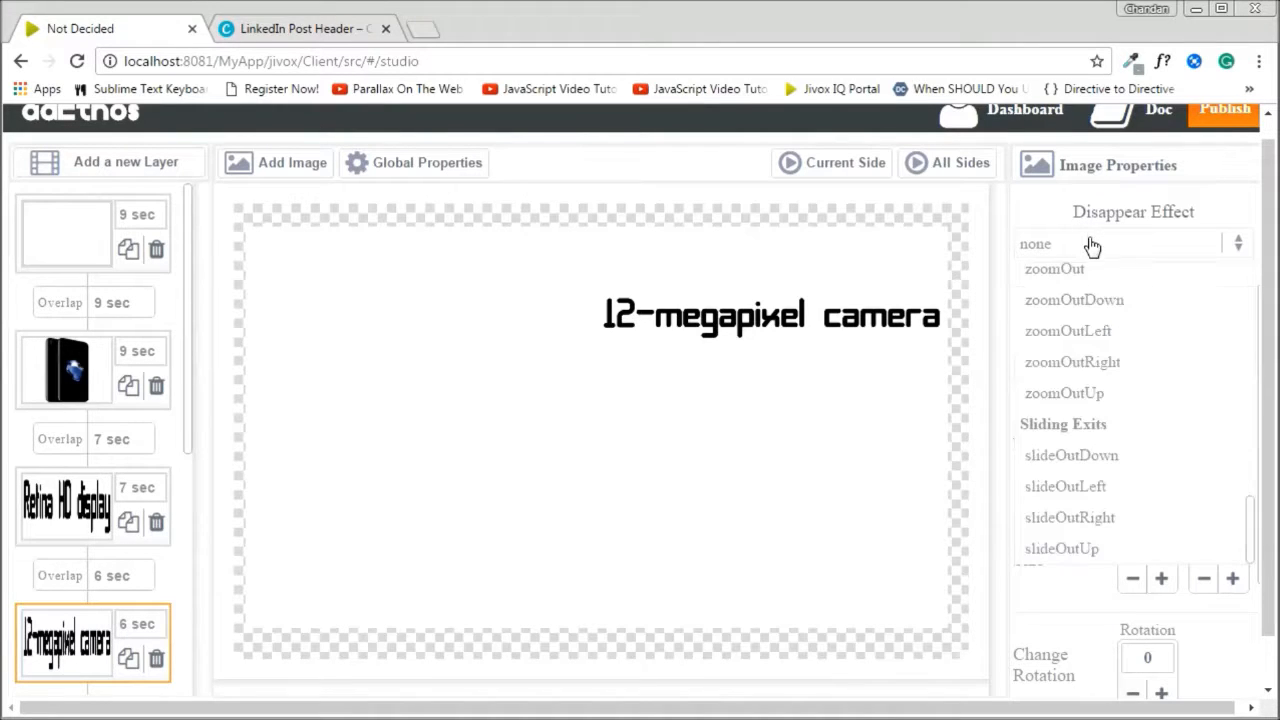
left_click(1108, 518)
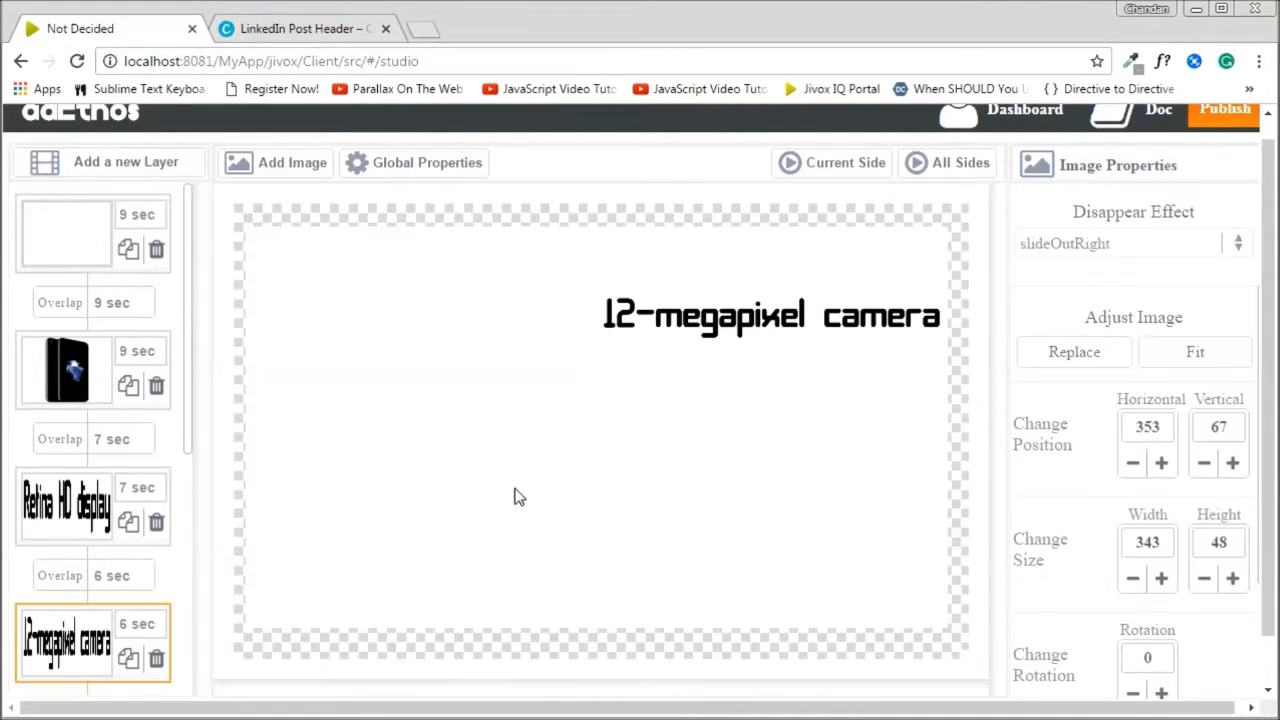
- Set the appear effect of the 1080p HD video recording image to slideInRight and its disappear effect to slideOutRight
scroll(163, 490, "down", 3)
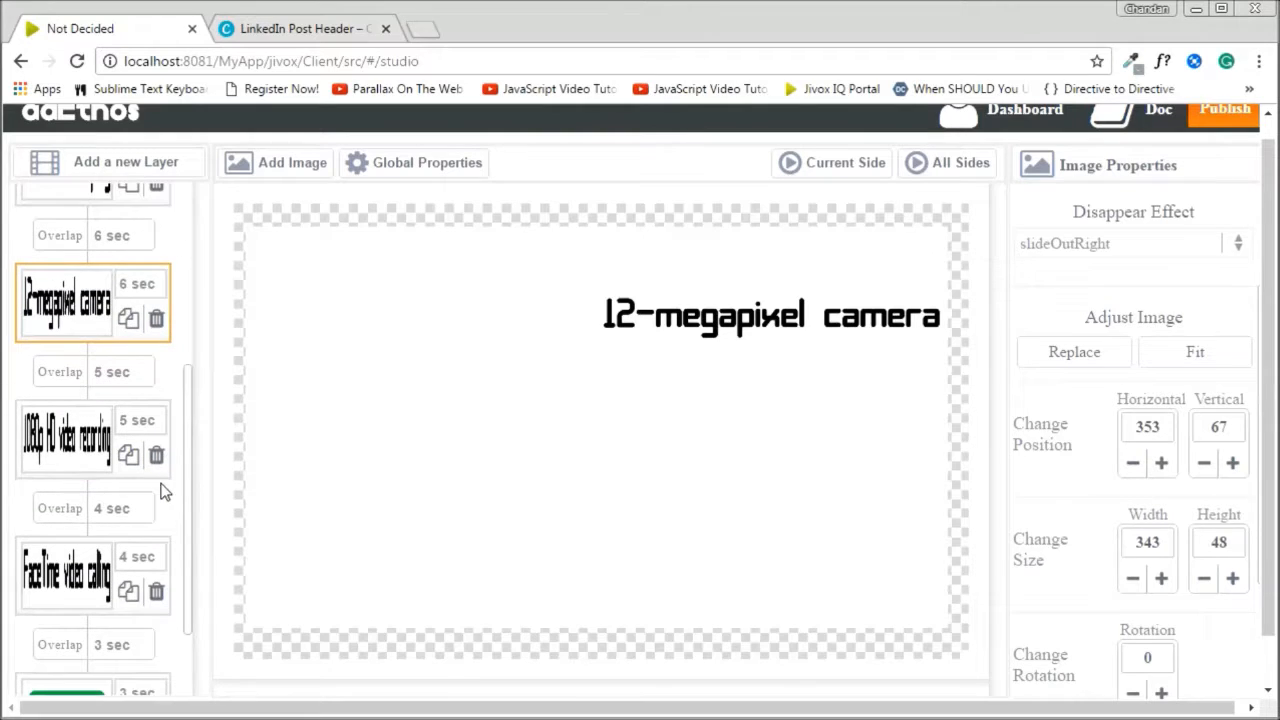
left_click(70, 418)
left_click(722, 376)
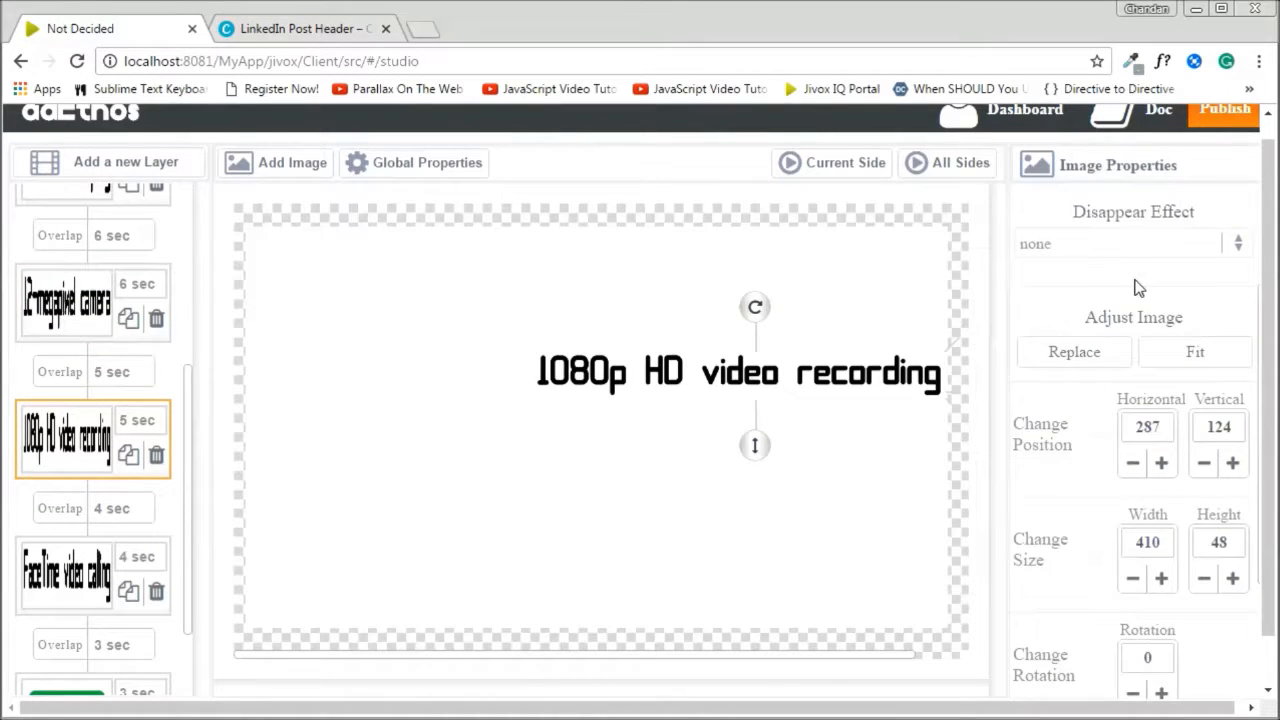
scroll(1143, 265, "up", 2)
left_click(1134, 243)
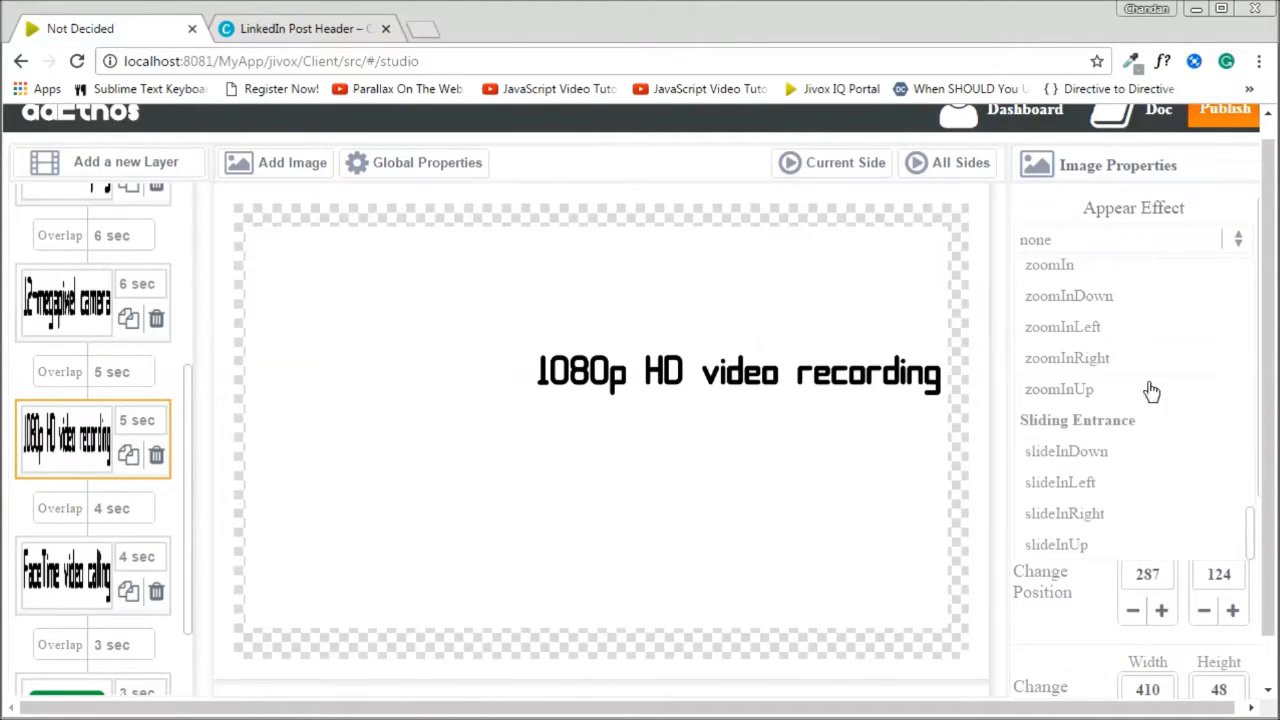
scroll(1149, 391, "down", 2)
left_click(1102, 407)
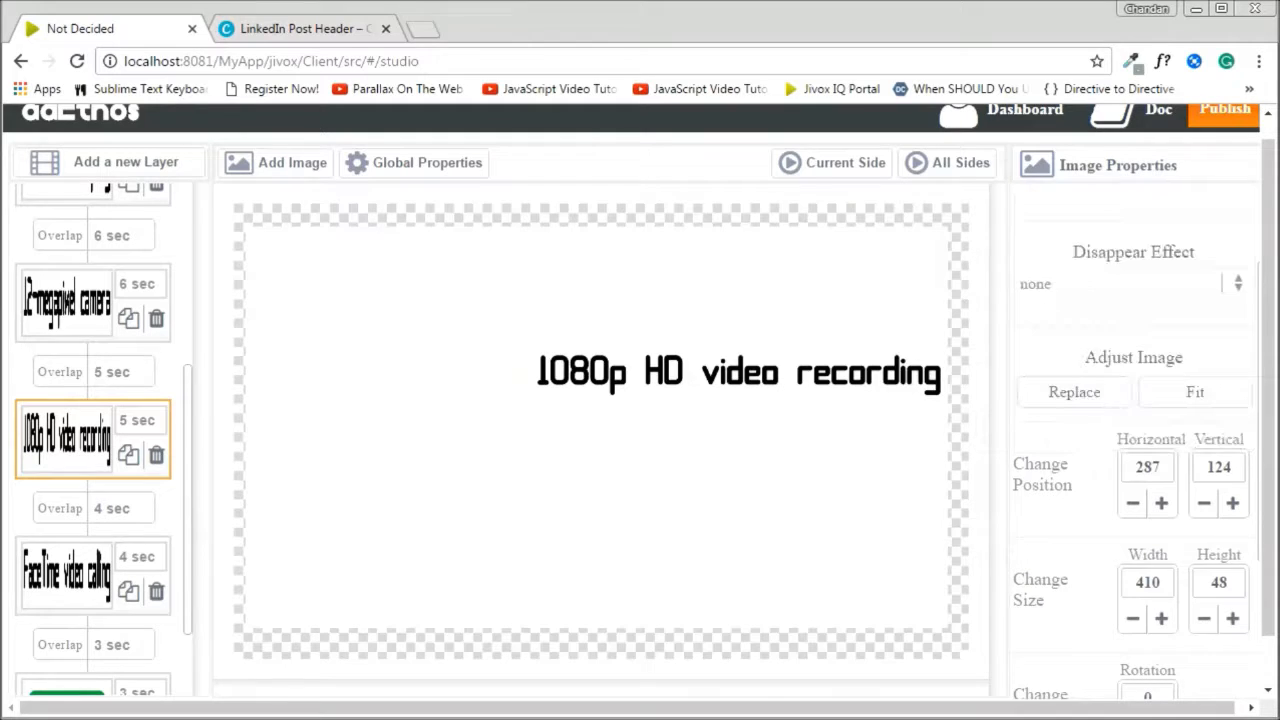
left_click(1086, 286)
scroll(1097, 393, "down", 3)
scroll(1120, 470, "down", 1)
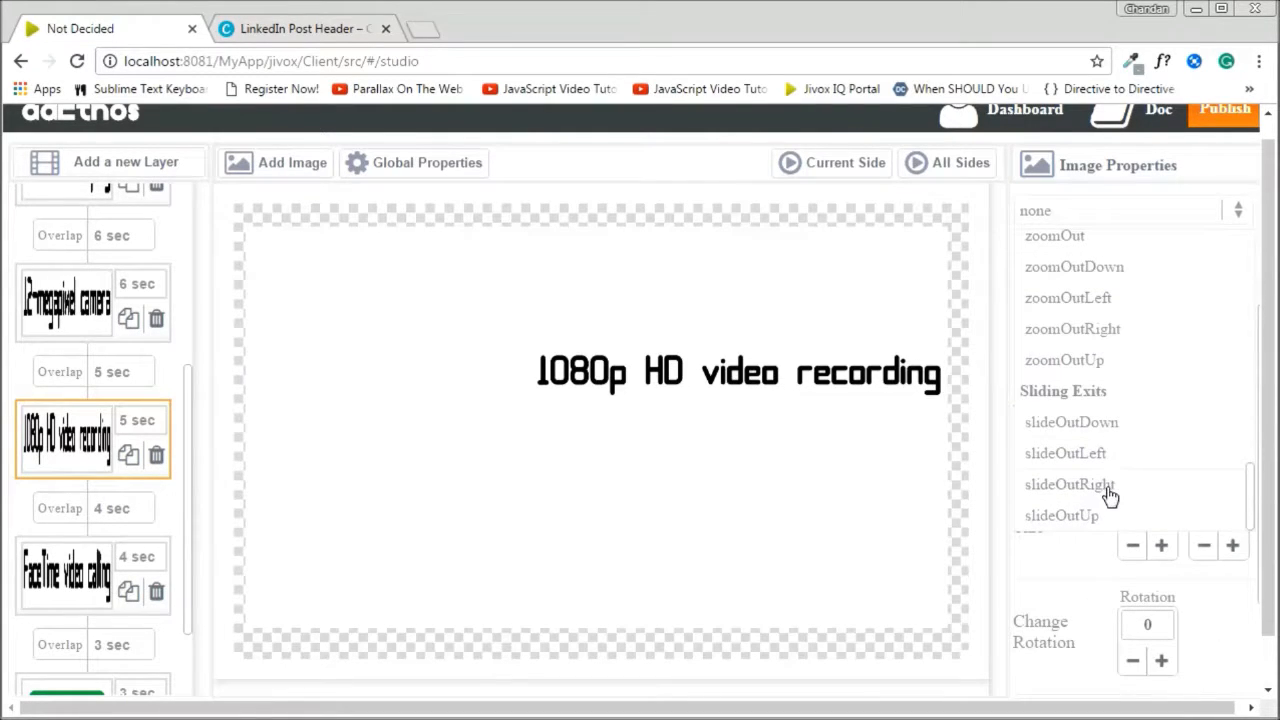
left_click(1106, 493)
- Set the appear effect of the FaceTime video calling image to slideInRight and its disappear effect to slideOutRight
left_click(68, 575)
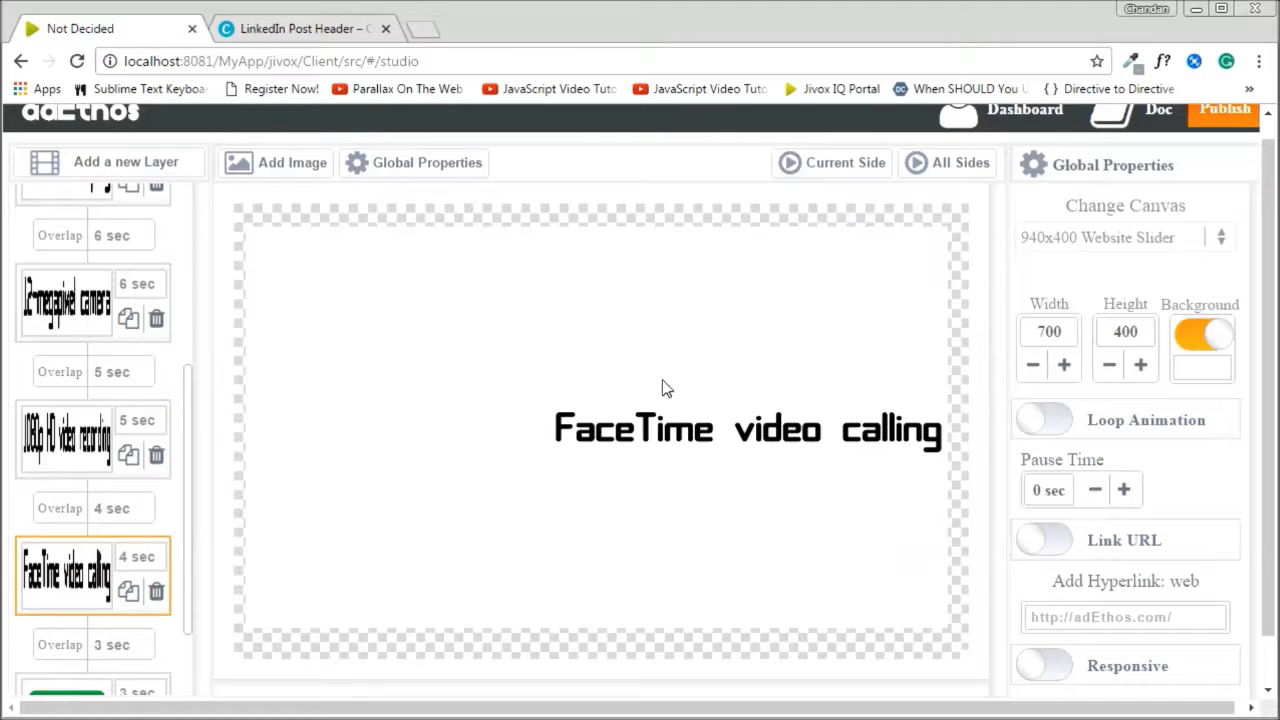
left_click(704, 439)
scroll(1137, 340, "up", 2)
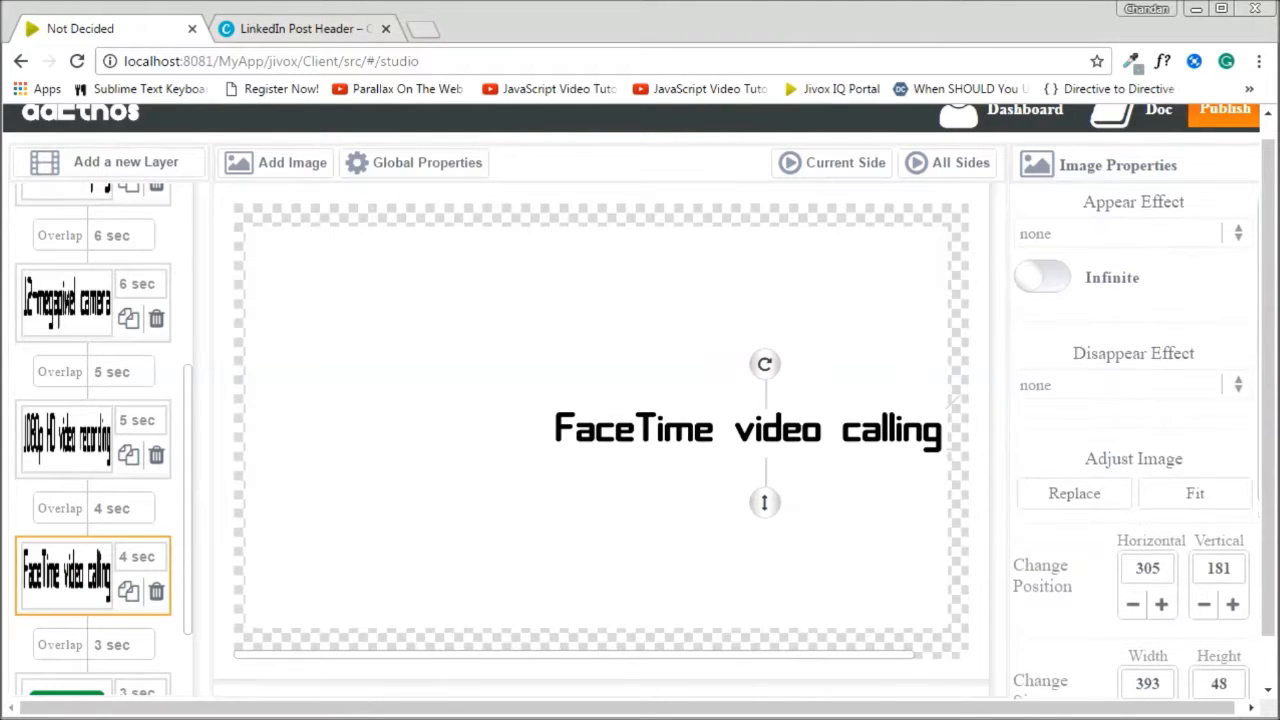
left_click(1100, 234)
scroll(1140, 444, "down", 1)
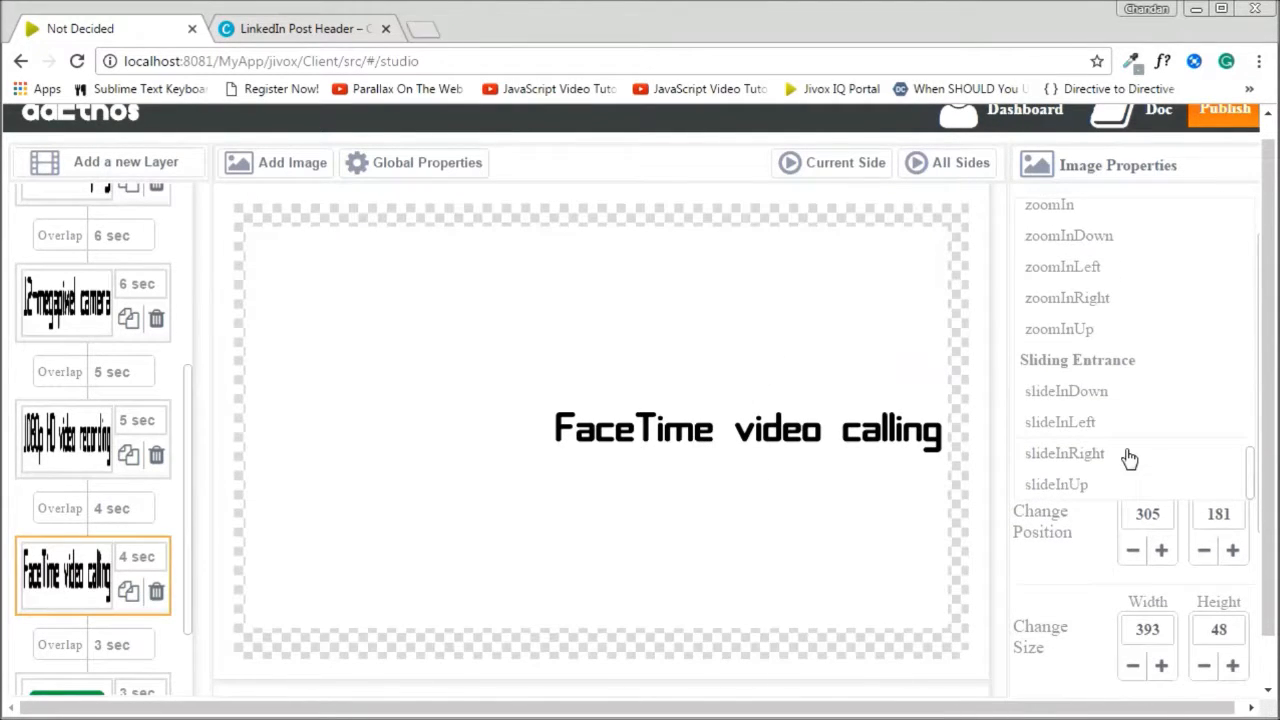
left_click(1127, 455)
left_click(1127, 344)
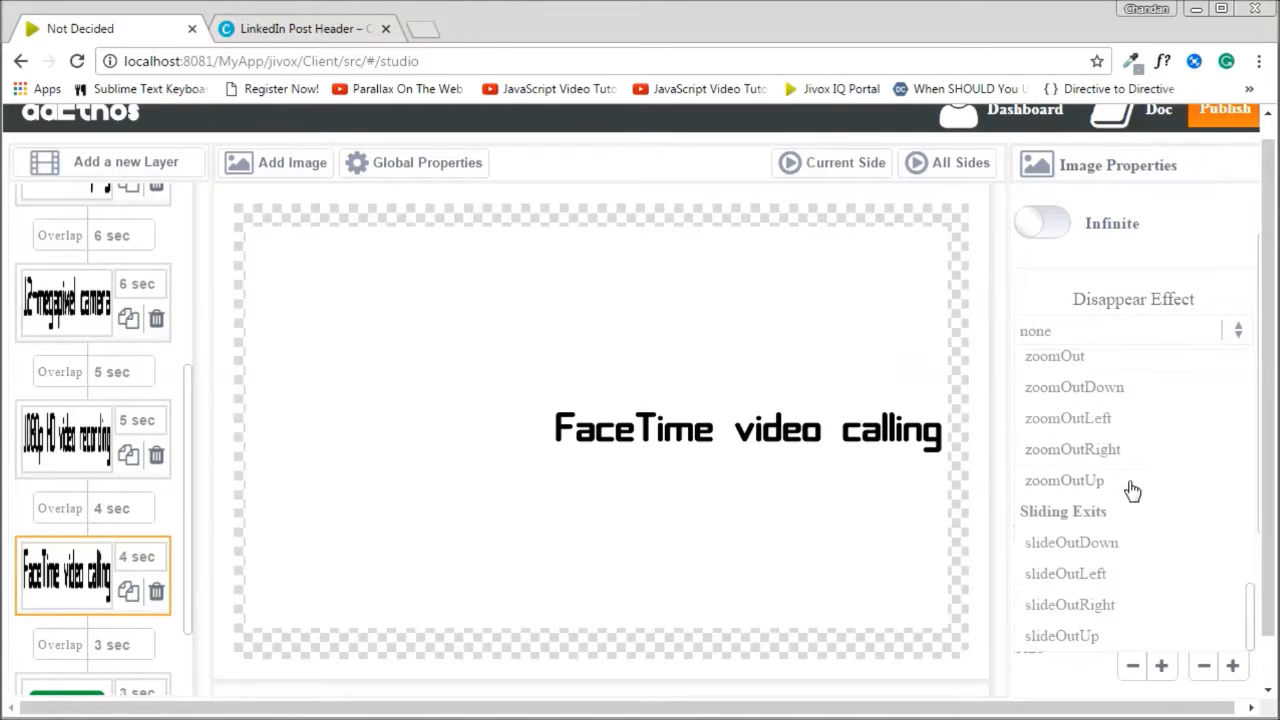
scroll(1137, 500, "down", 3)
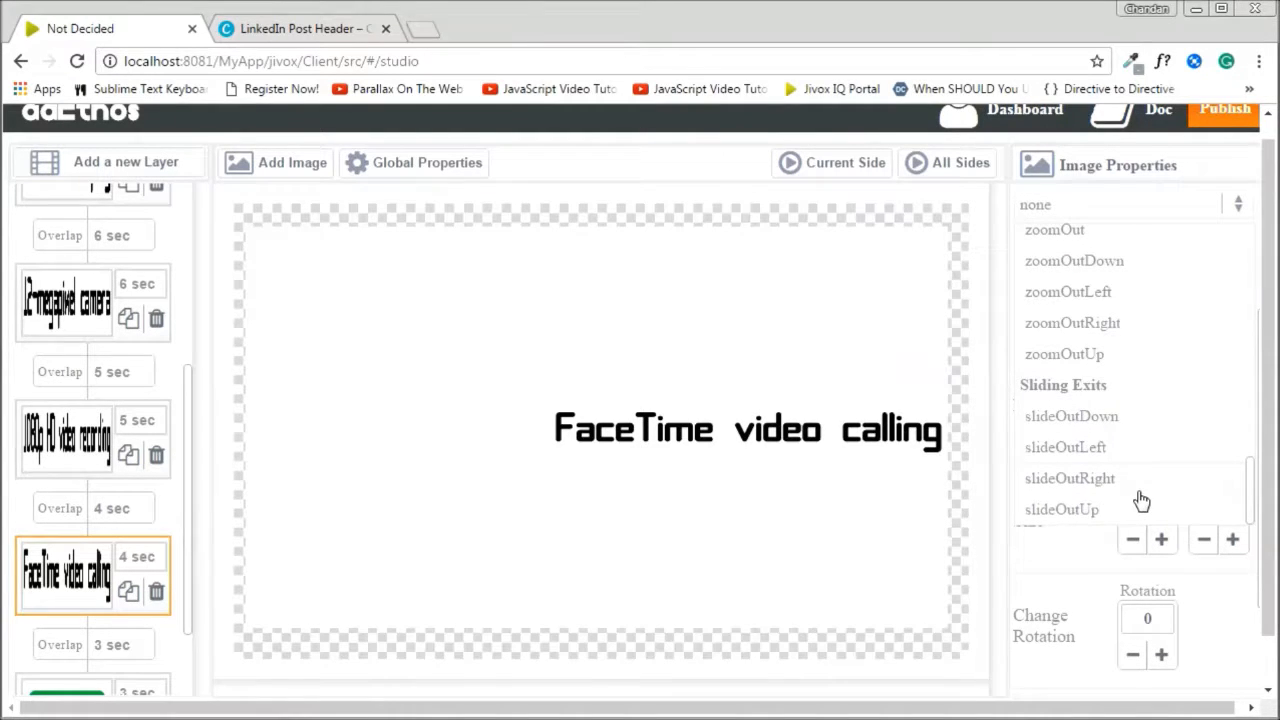
left_click(1133, 484)
- Set the appear effect of the ORDER NOW! image in the last layer to shake
scroll(124, 510, "down", 2)
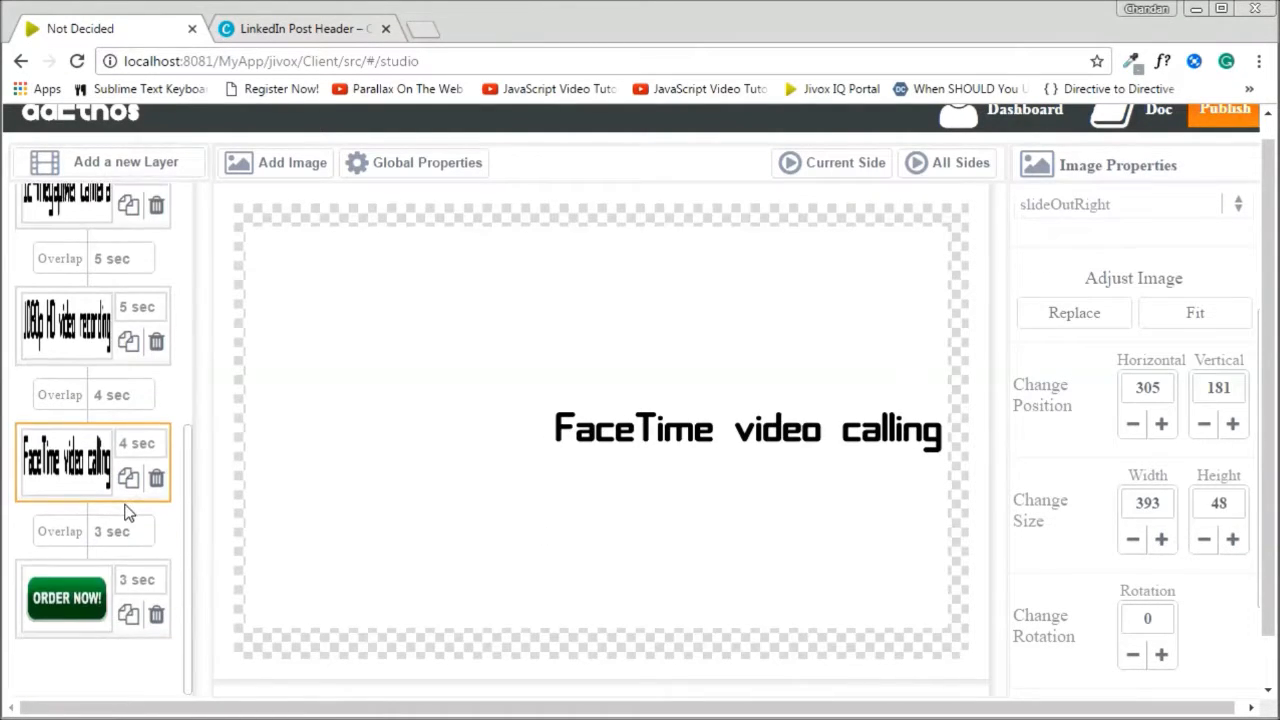
scroll(127, 512, "down", 1)
left_click(75, 545)
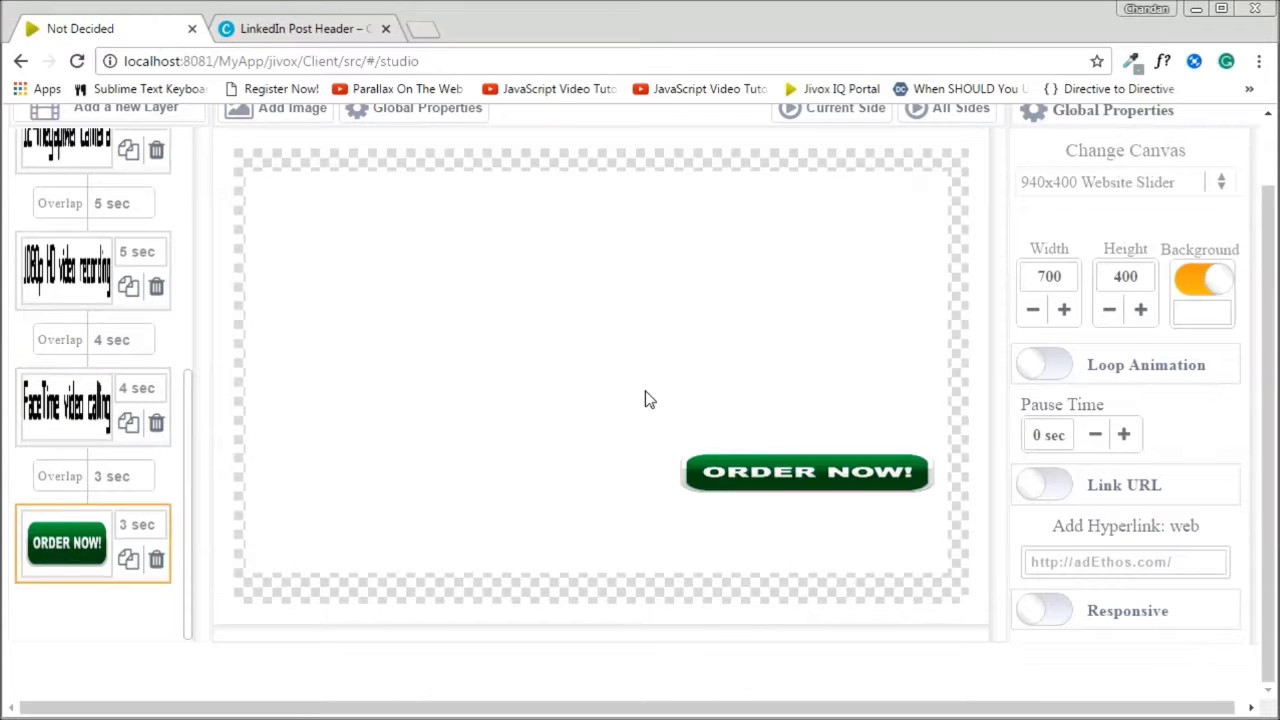
left_click(742, 482)
scroll(1136, 311, "up", 2)
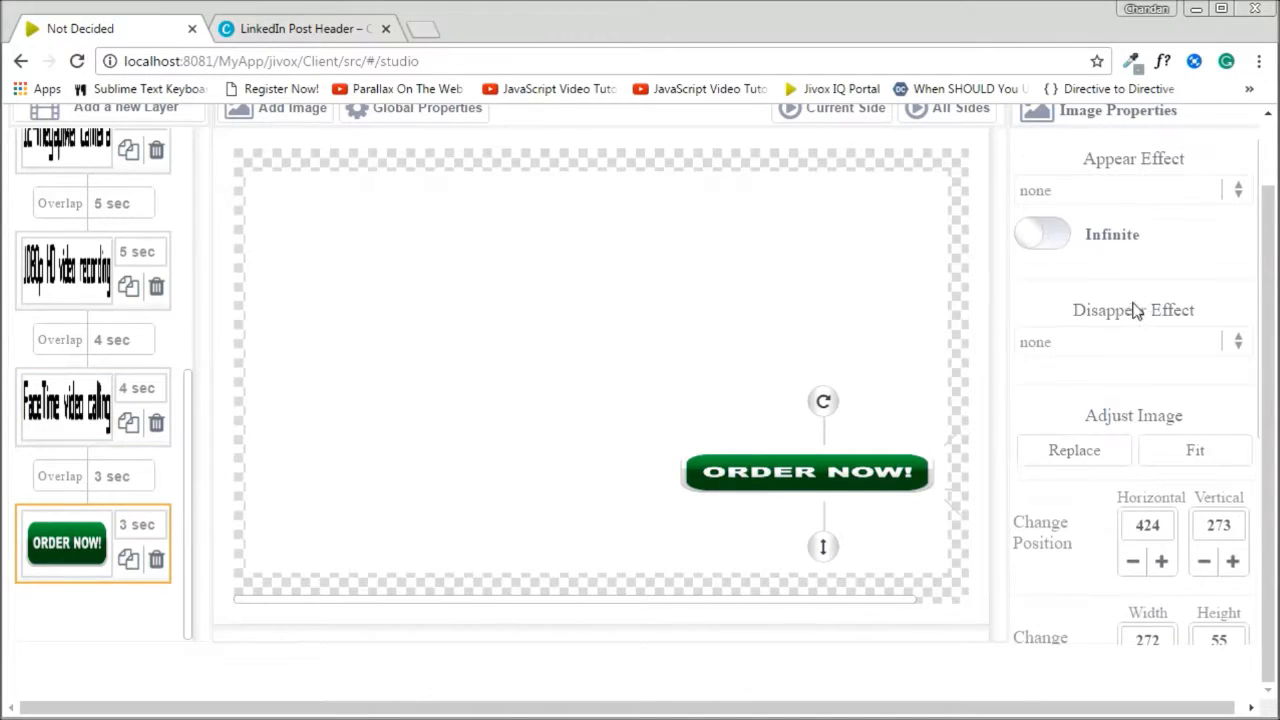
left_click(1123, 188)
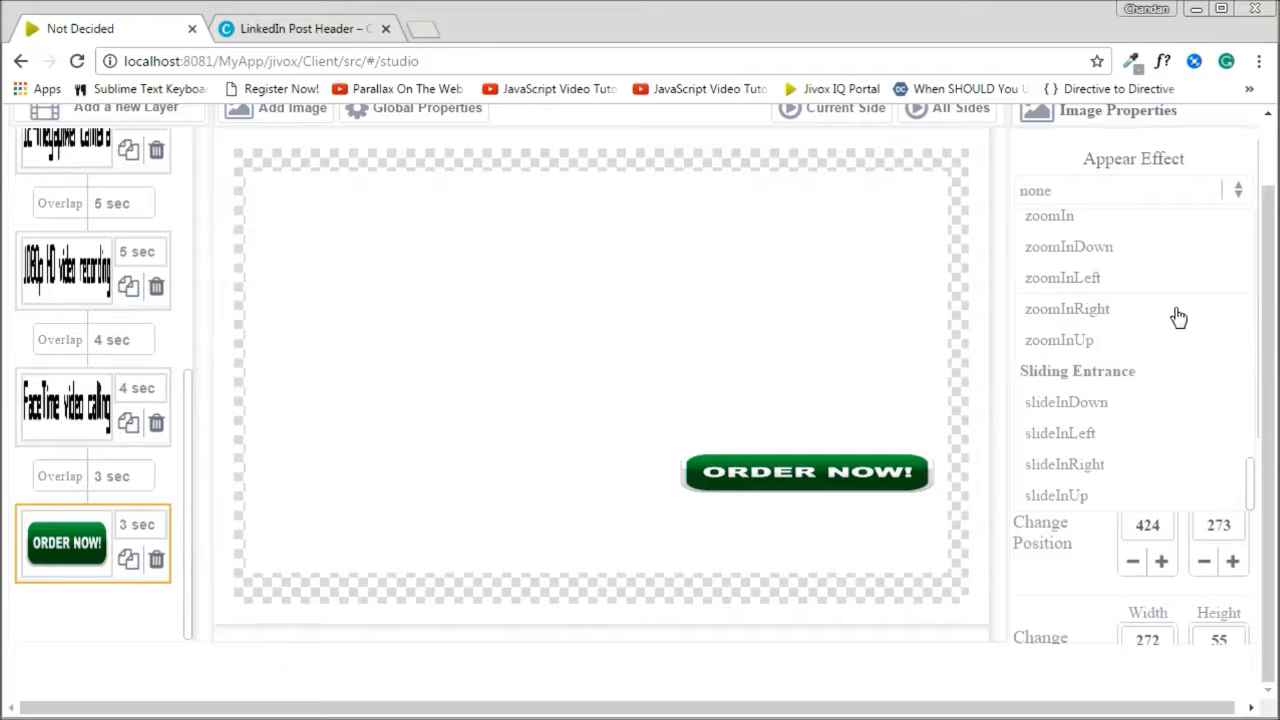
scroll(1178, 317, "up", 10)
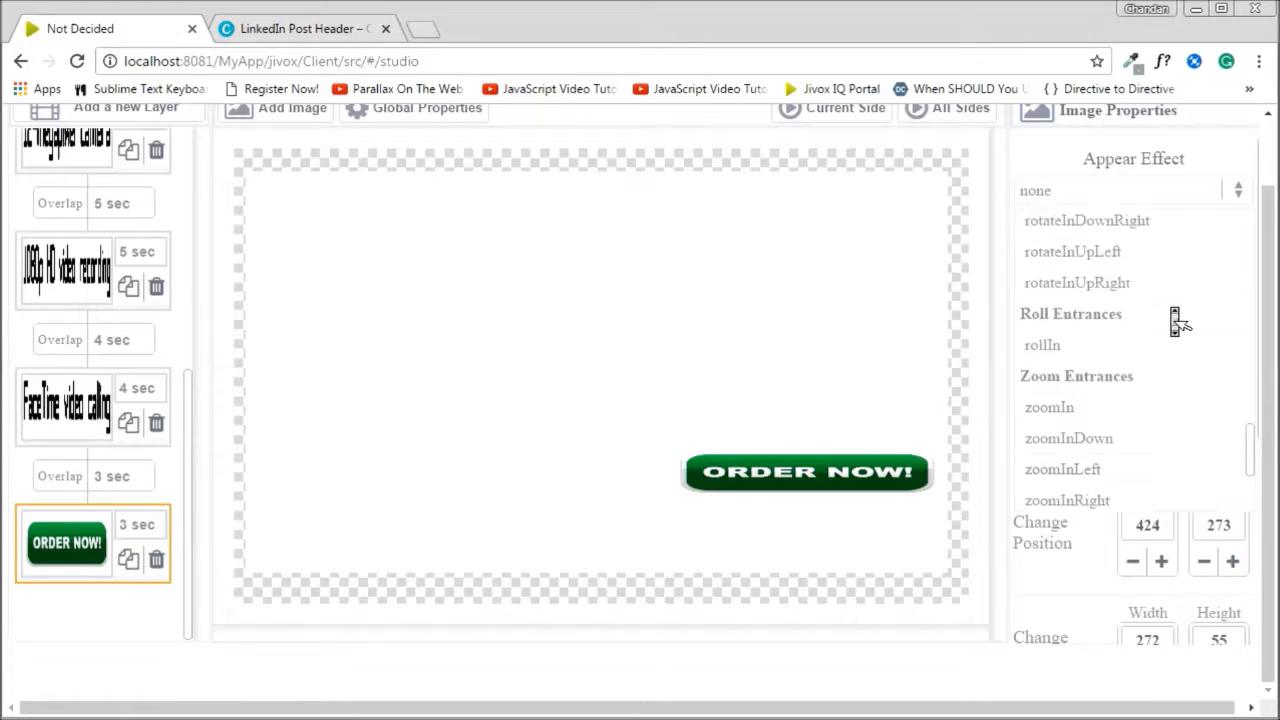
scroll(1175, 316, "up", 4)
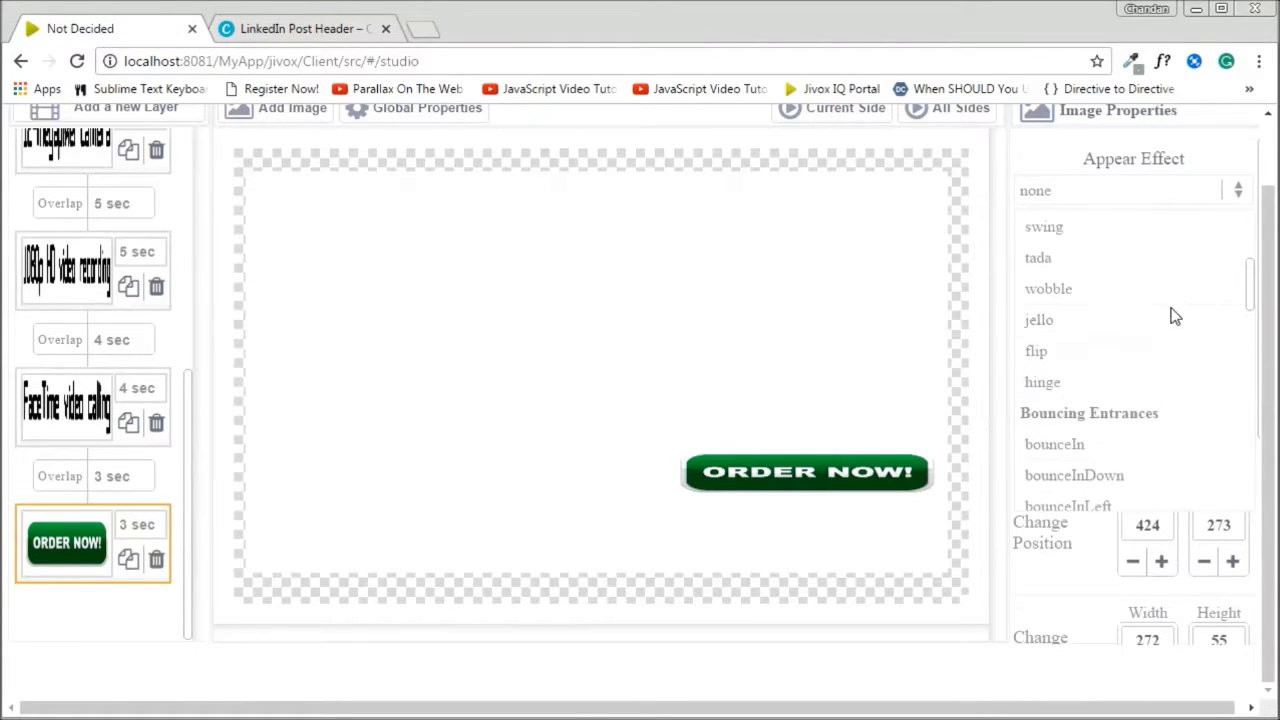
scroll(1176, 322, "up", 4)
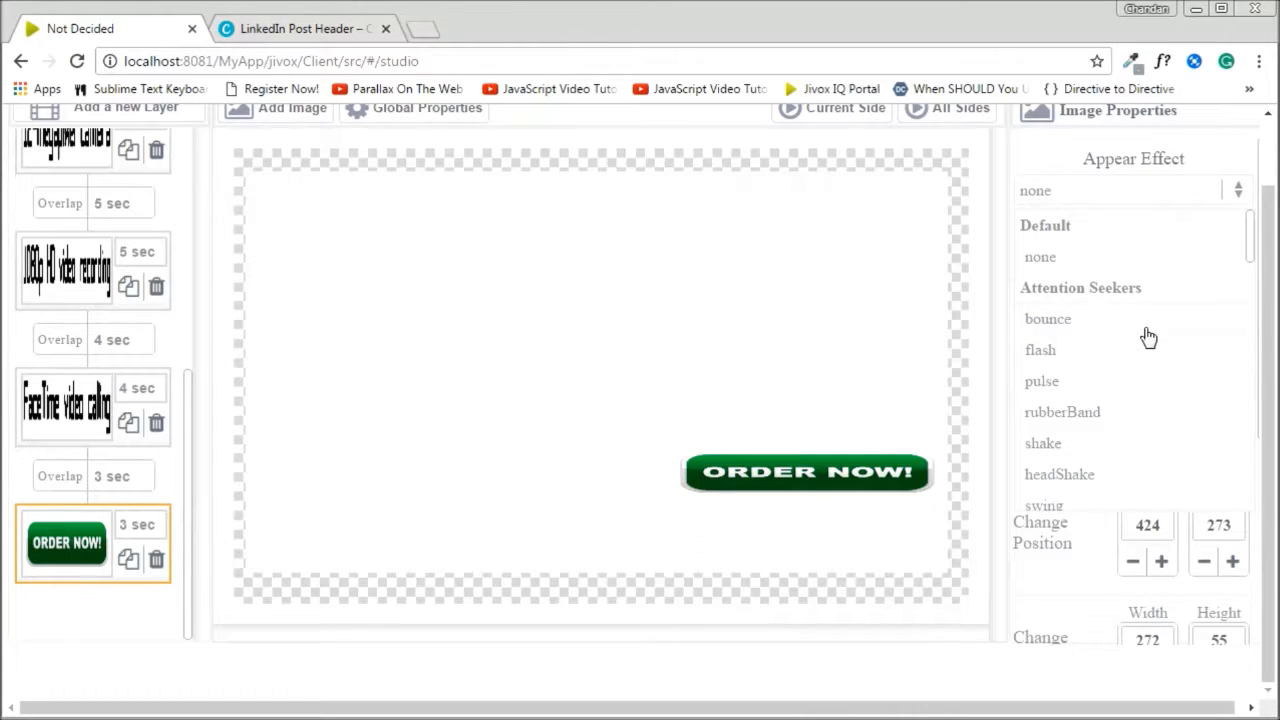
scroll(1163, 445, "down", 1)
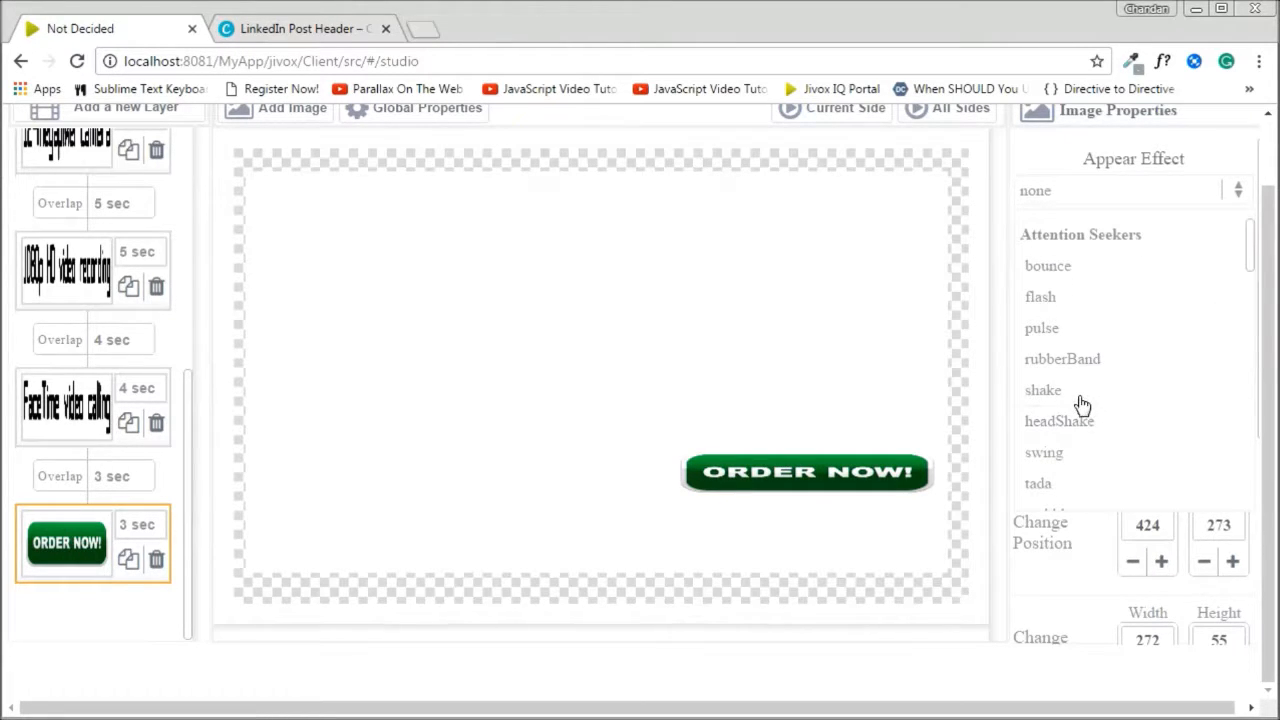
left_click(1082, 404)
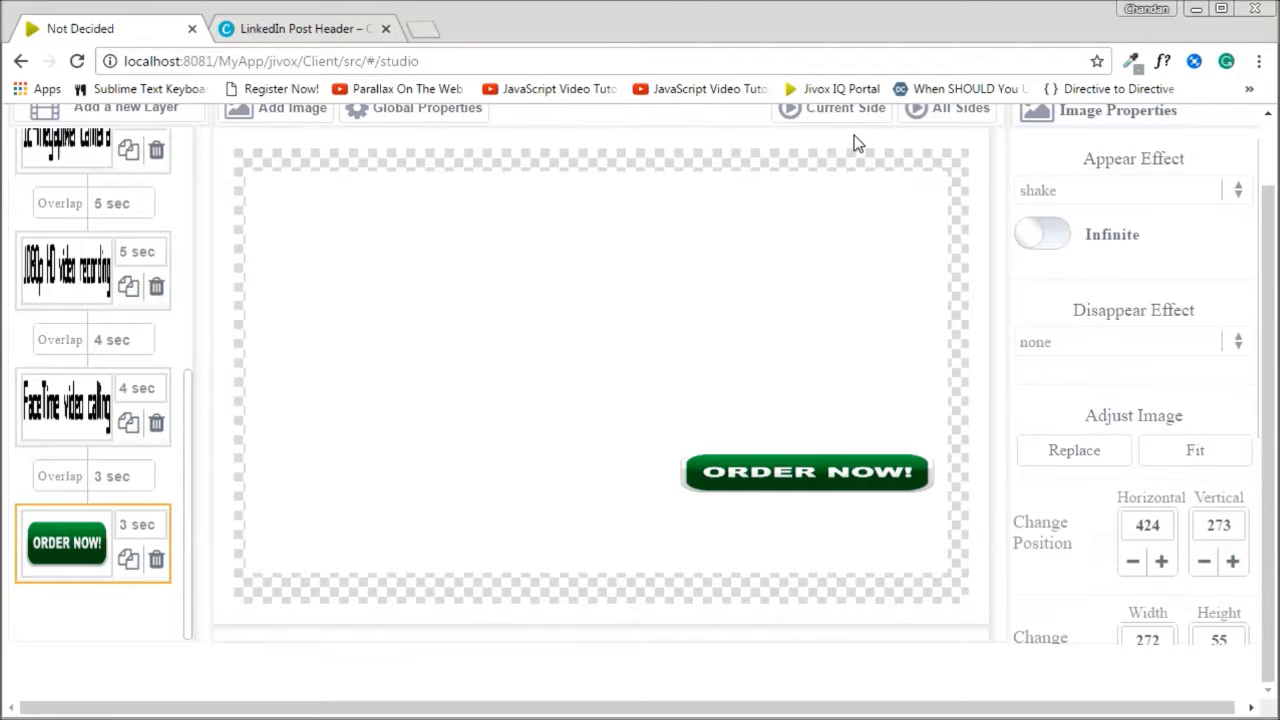
- Preview the ORDER NOW! layer on its own, close that preview, and preview all sides of the animation
scroll(851, 145, "up", 1)
left_click(842, 180)
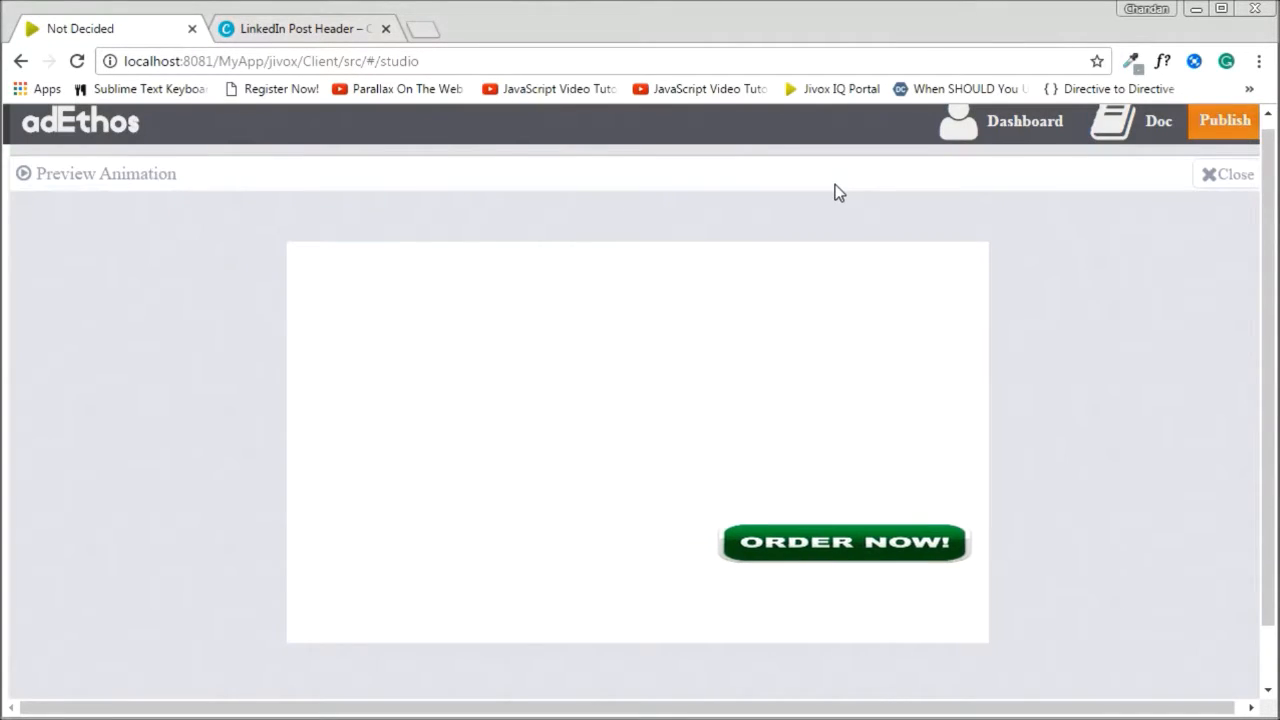
left_click(1250, 176)
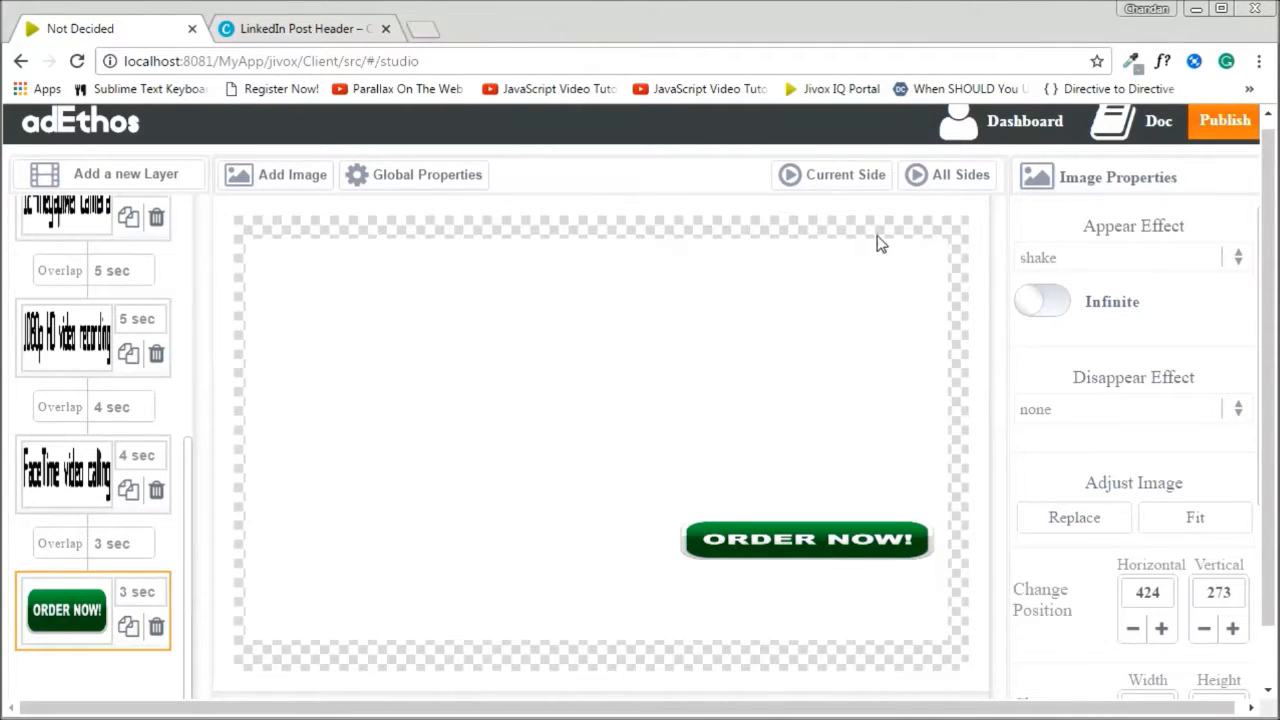
left_click(958, 192)
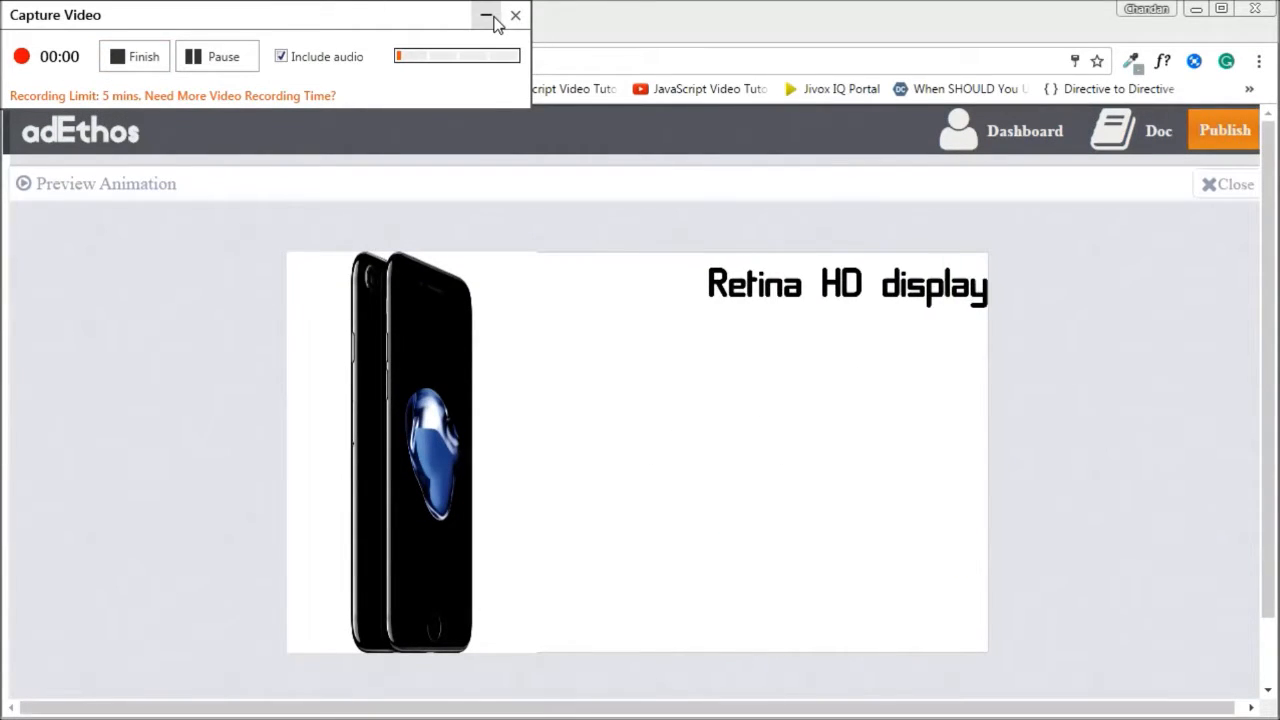
left_click(486, 15)
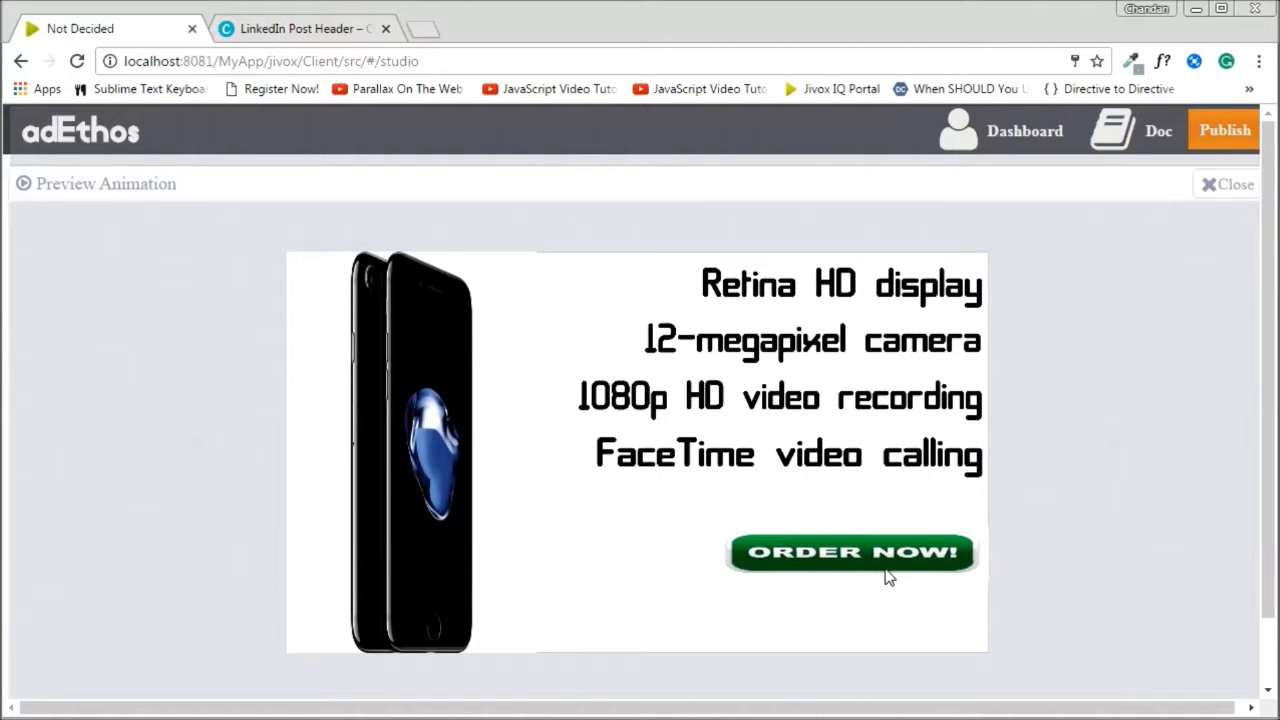
- Close the animation preview and consult the loop animation step in AnimationAdSteps.txt in Notepad
left_click(1223, 204)
key("alt+Tab")
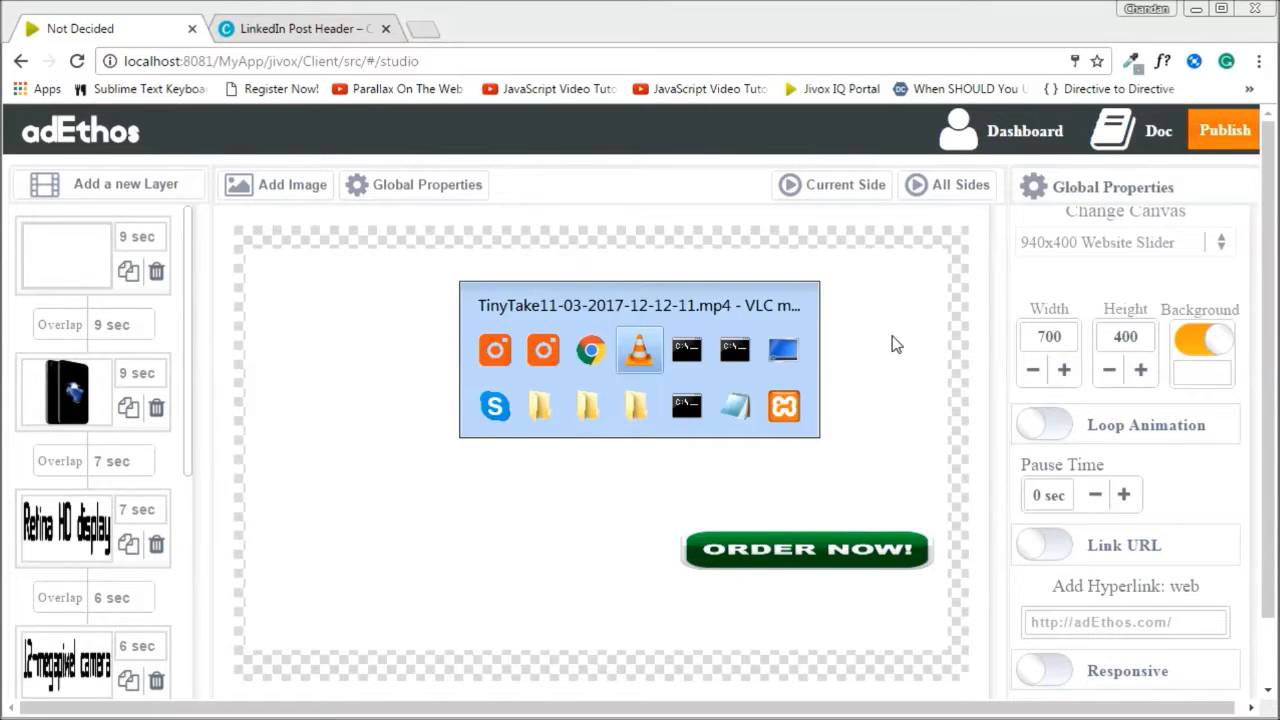
key("alt+Down")
key("alt+Right")
key("alt+Right")
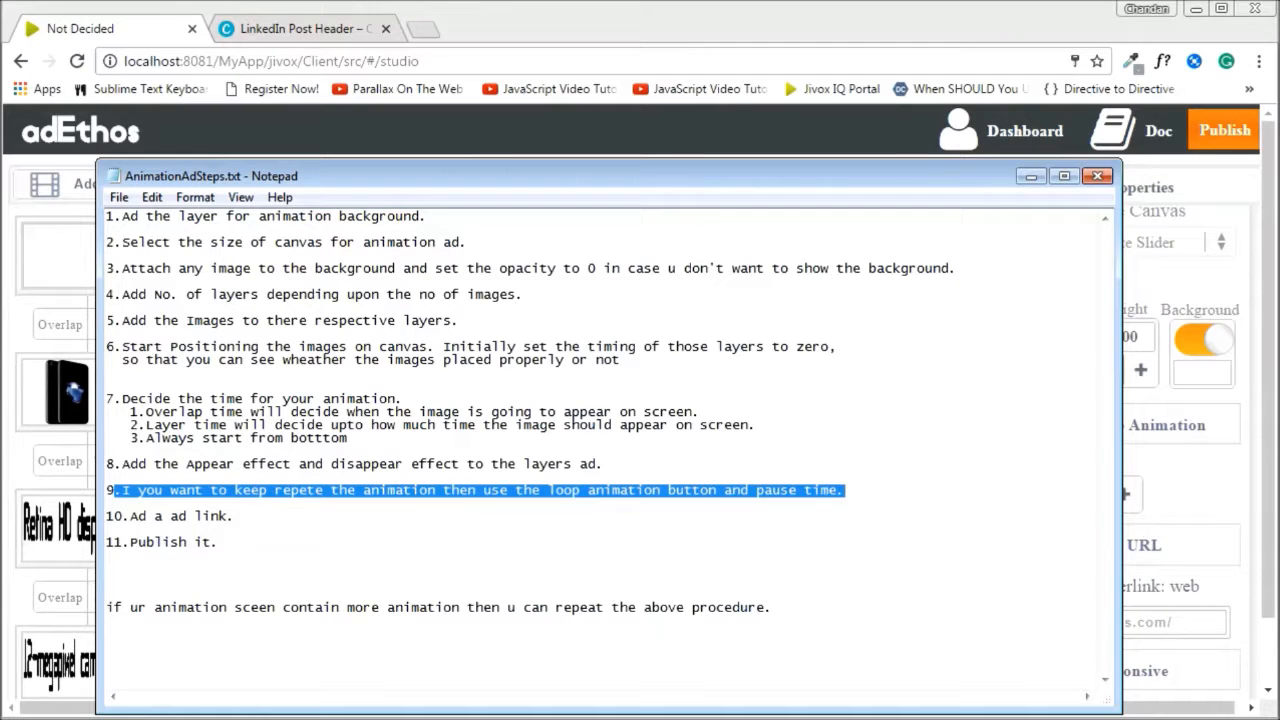
left_click(1031, 176)
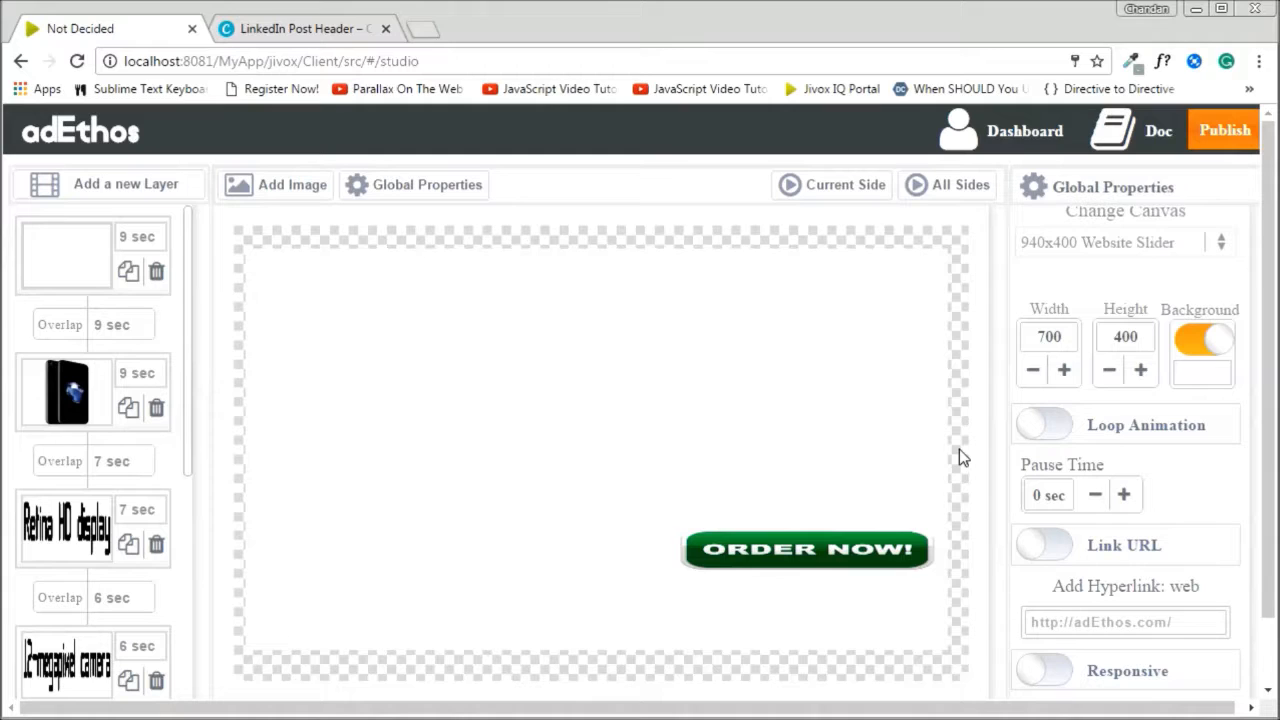
- Turn on Loop Animation with a pause time of 1 sec, then preview all sides and close the preview
left_click(1064, 434)
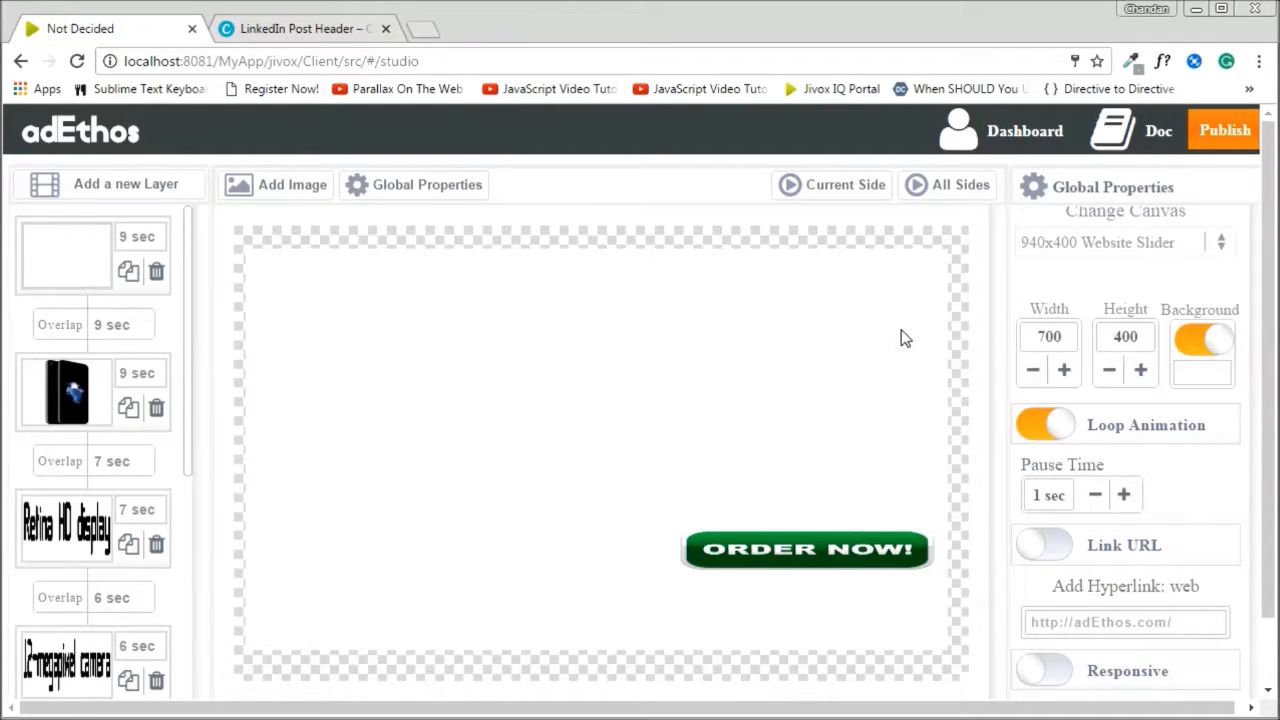
left_click(958, 186)
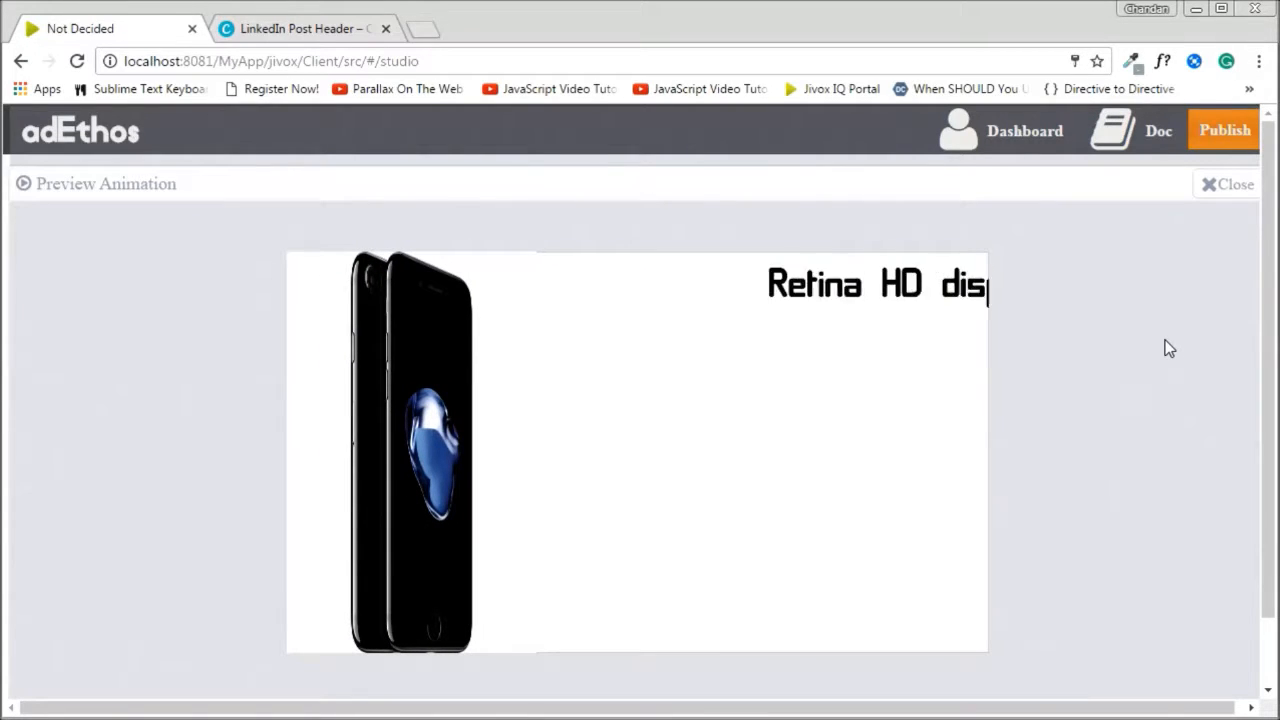
left_click(1225, 184)
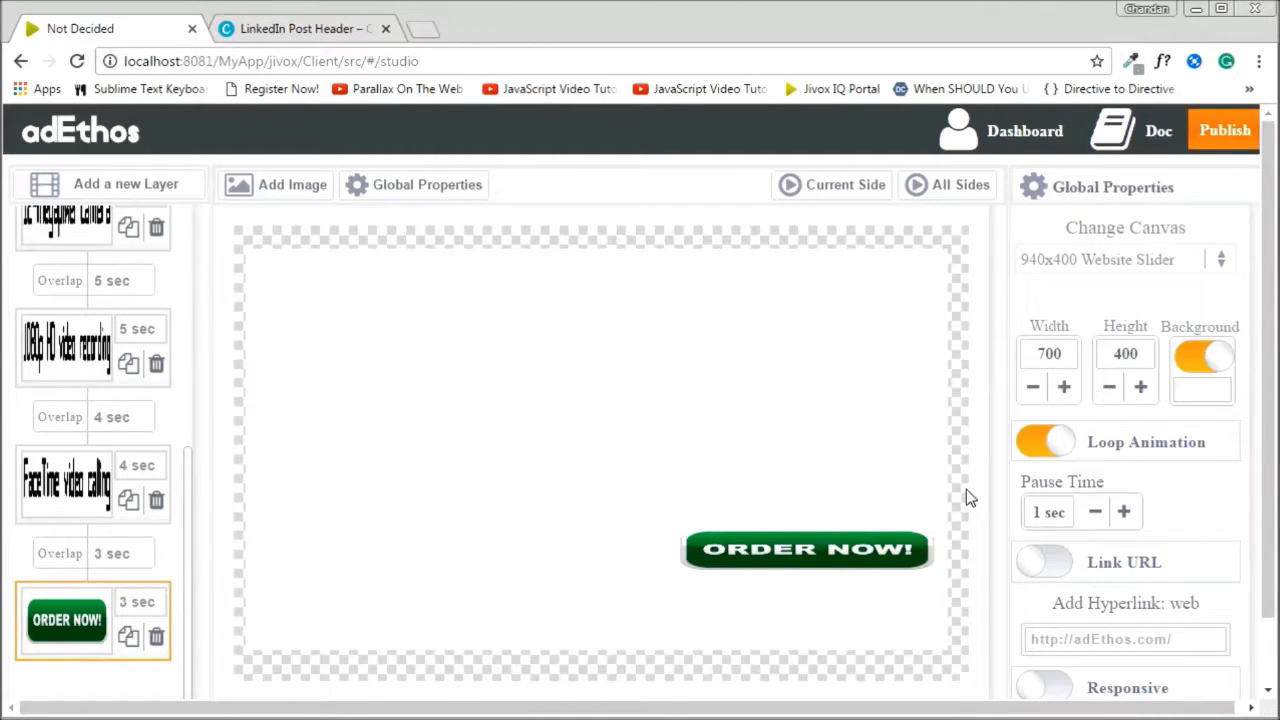
- Switch to the AnimationAdSteps.txt notes in Notepad, review the ad link instruction, and return to the studio
key("alt+Tab")
key("alt+Tab")
key("alt+Tab")
key("alt+Tab")
key("alt+Tab")
key("alt+Tab")
key("alt+Tab")
key("alt+Tab")
key("alt+Tab")
key("alt+Tab")
key("alt+Tab")
key("alt+Tab")
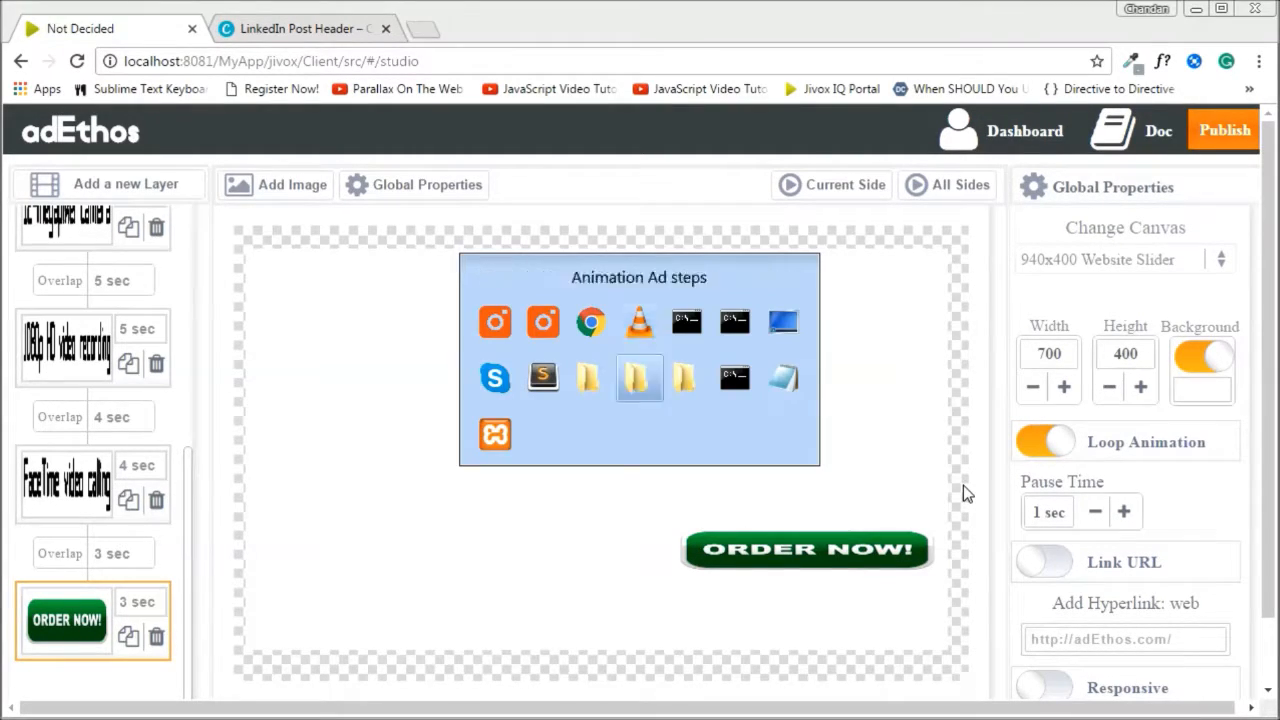
key("alt+Tab")
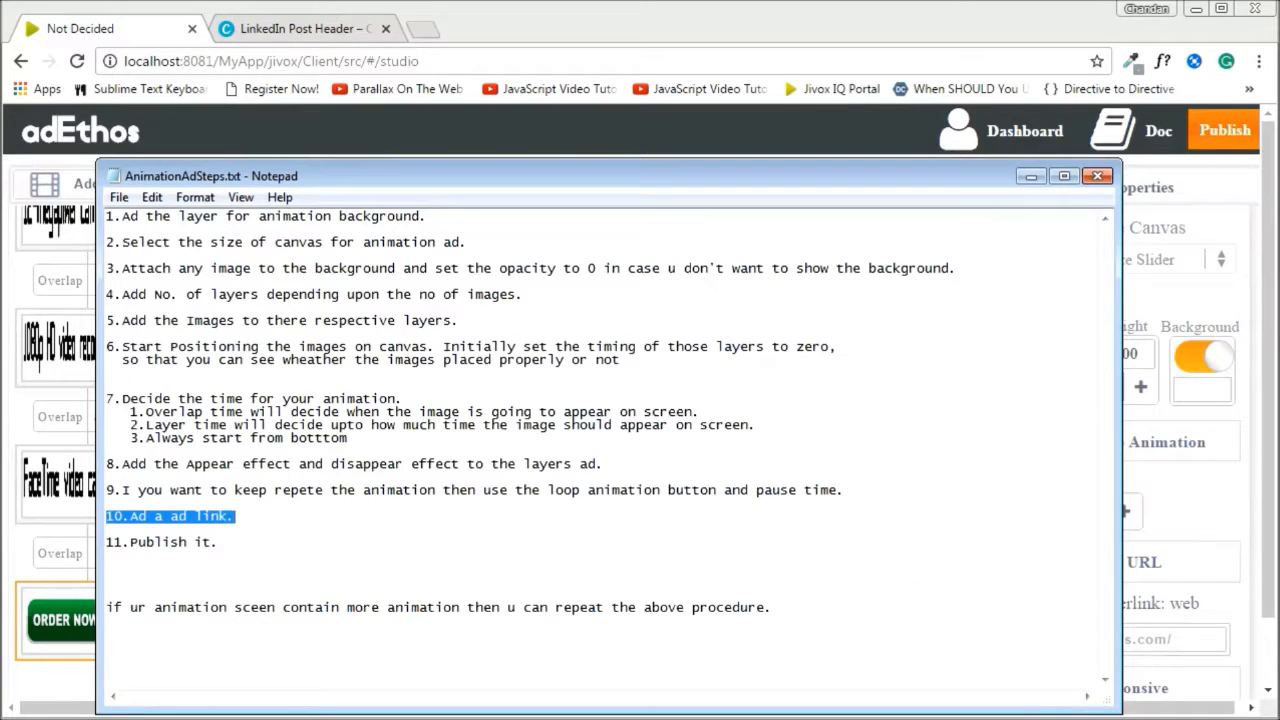
left_click(108, 530)
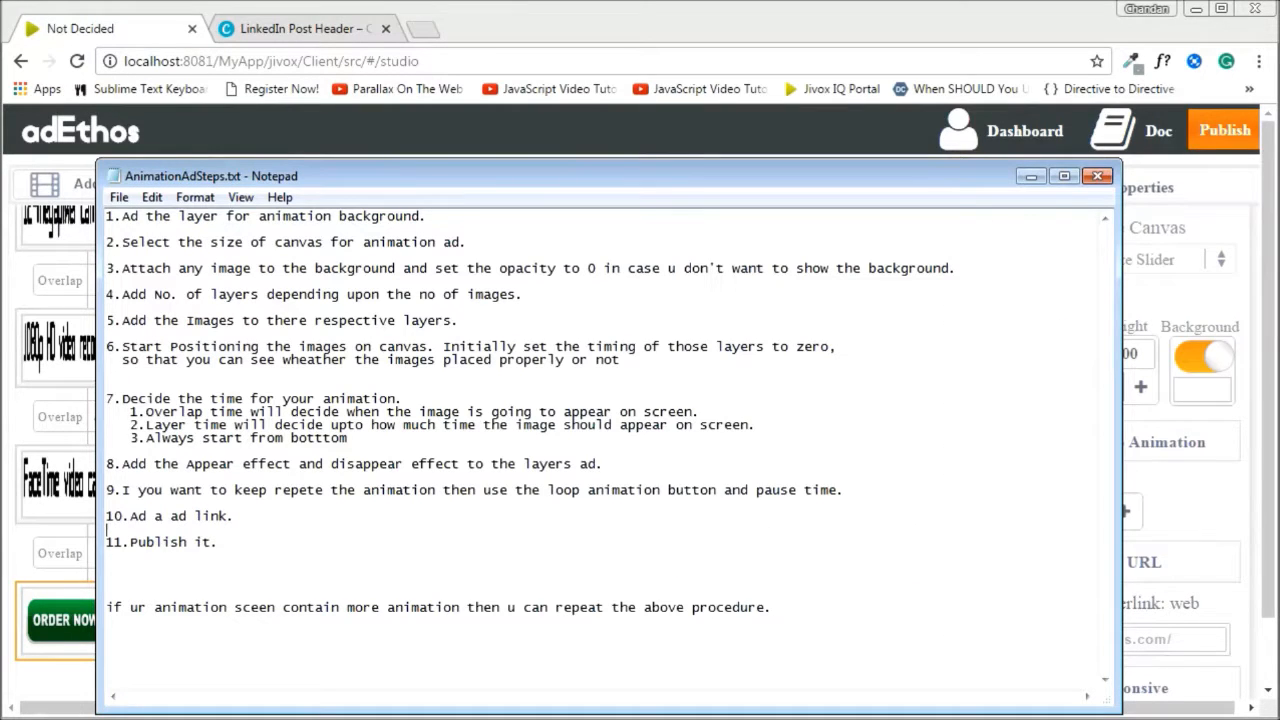
left_click(1031, 176)
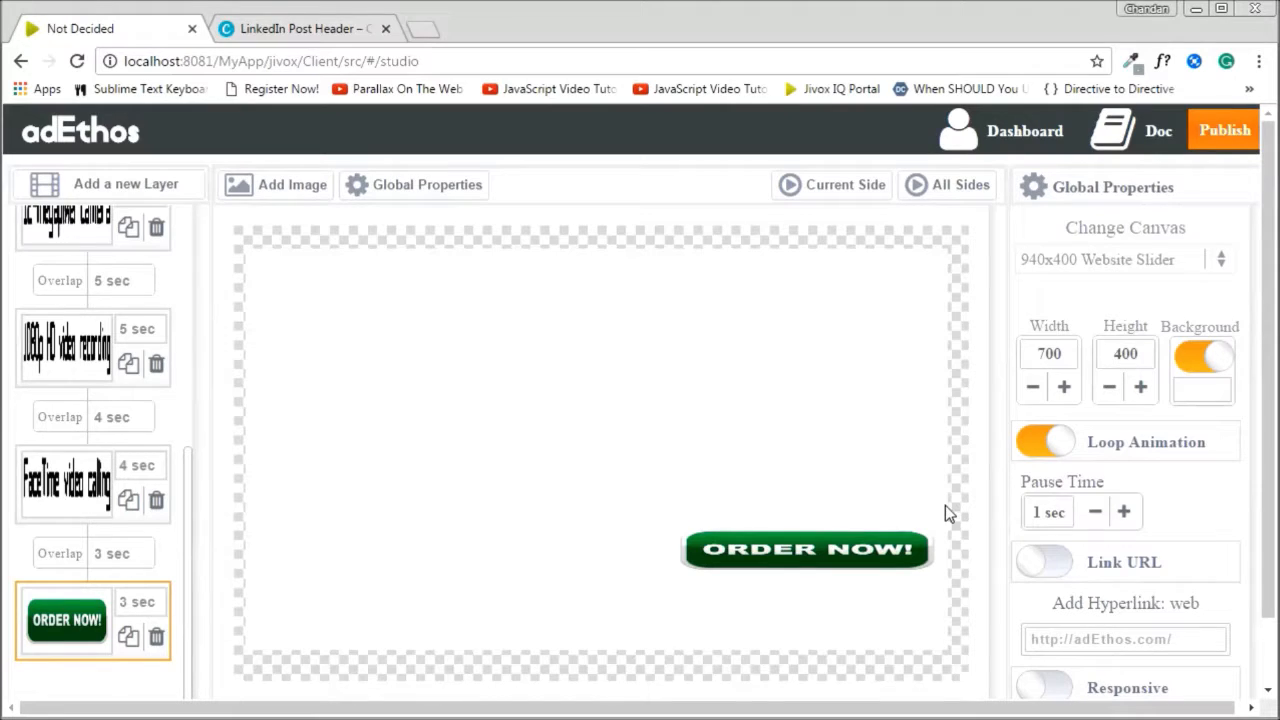
- Select the ORDER NOW! image and open apple.com in a new browser tab to get its address
left_click(818, 568)
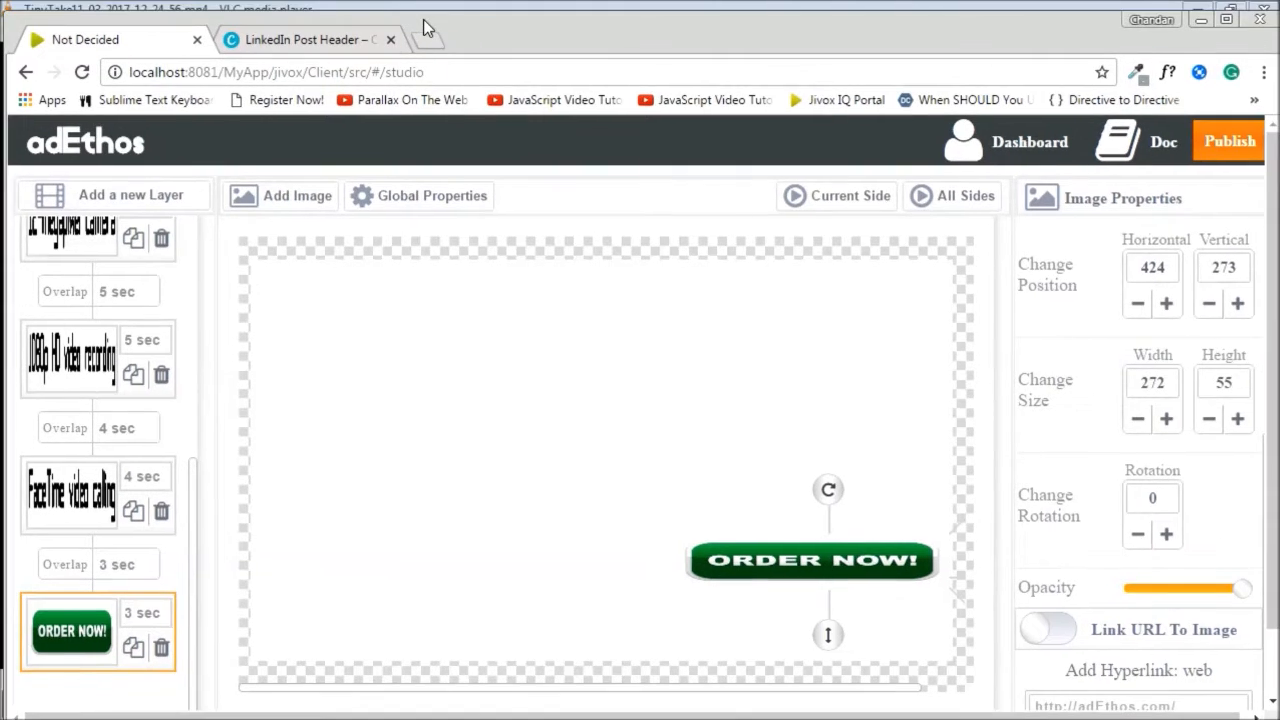
left_click(428, 38)
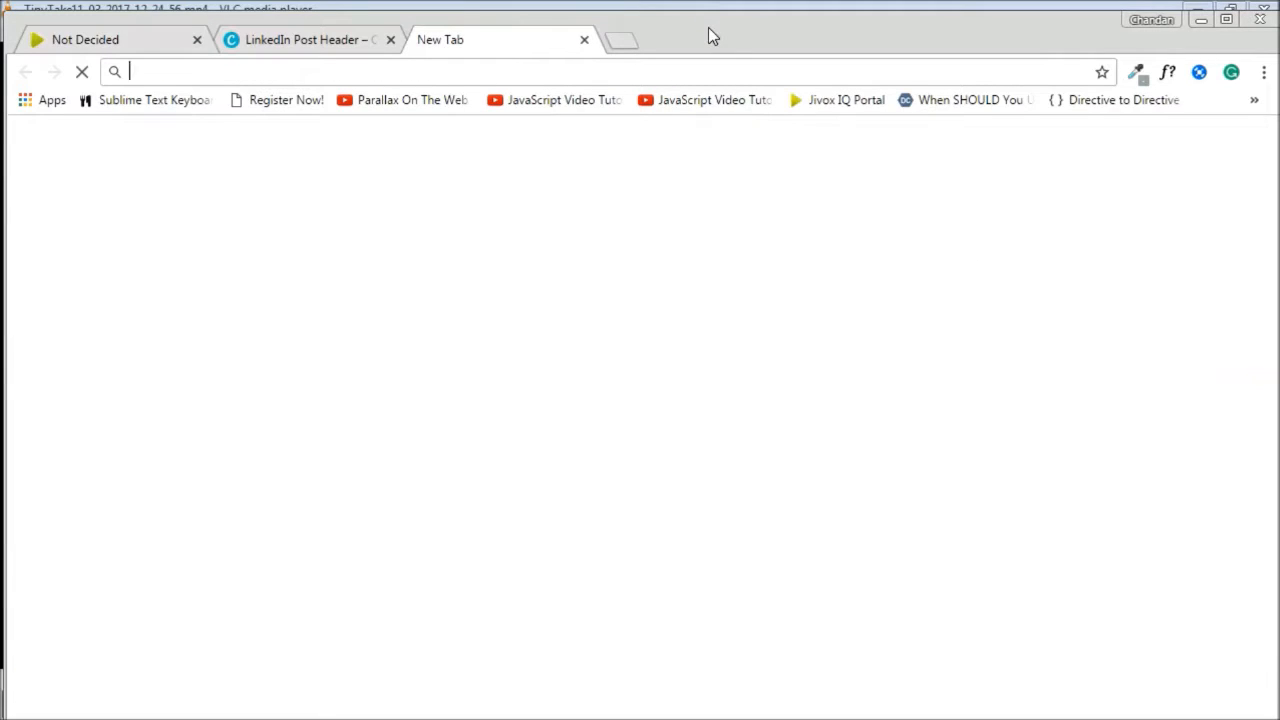
type("appal")
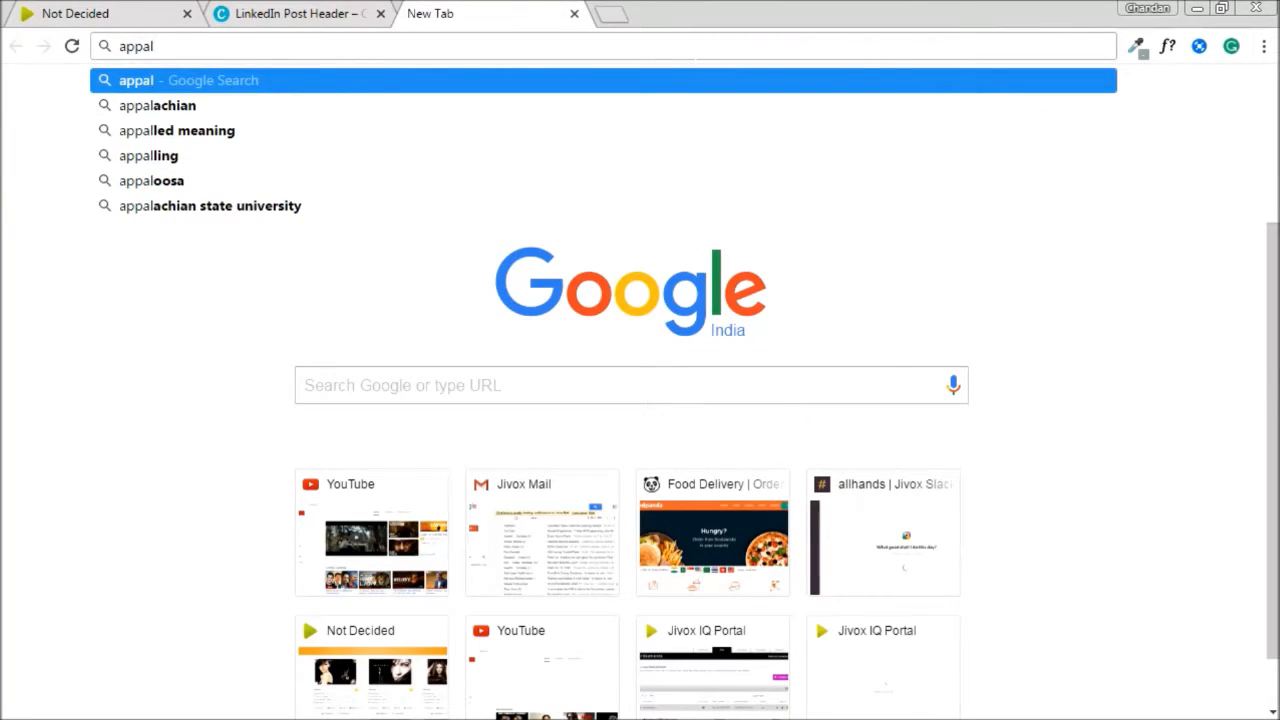
key("BackSpace")
key("BackSpace")
type("le.com")
key("Return")
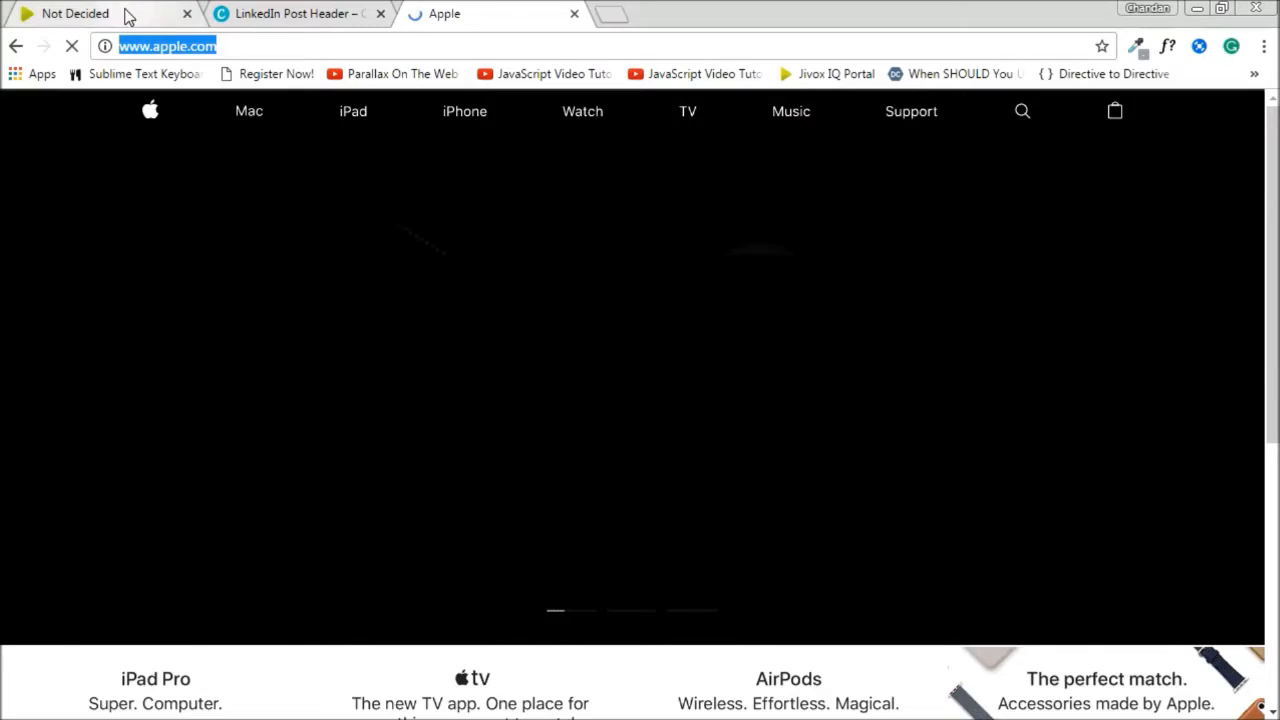
left_click(126, 17)
left_click(803, 538)
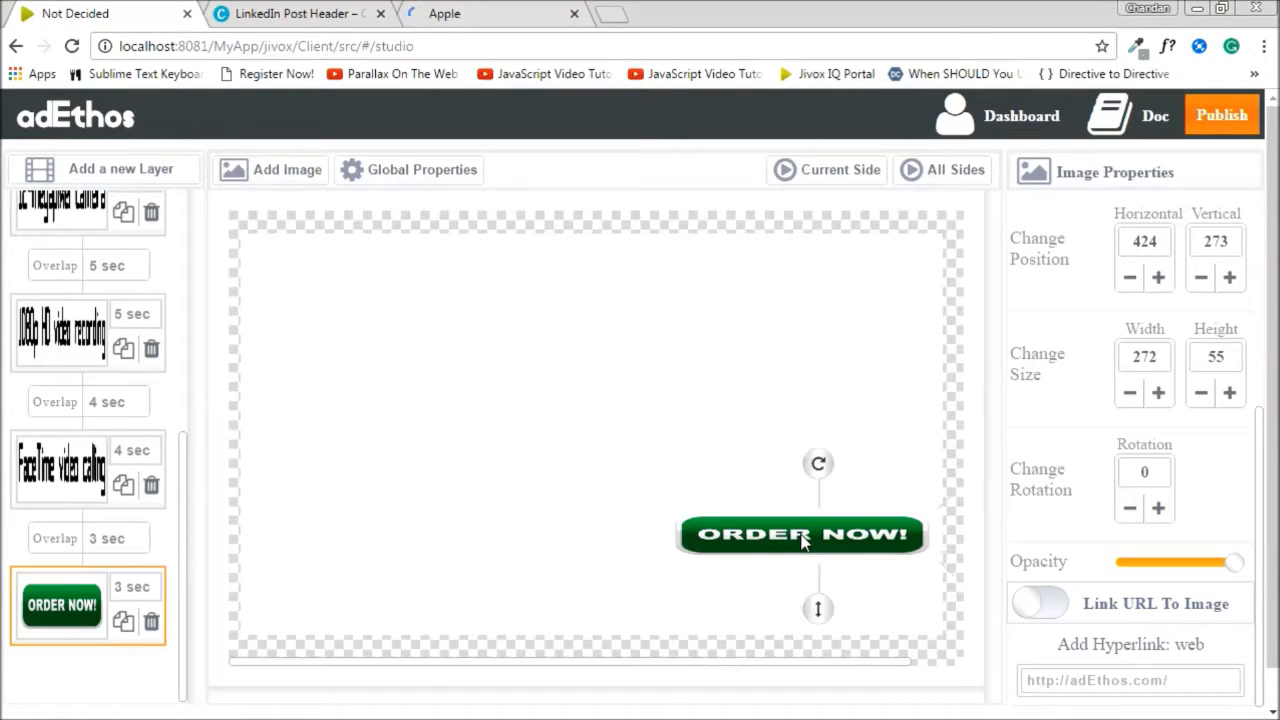
scroll(1151, 495, "down", 1)
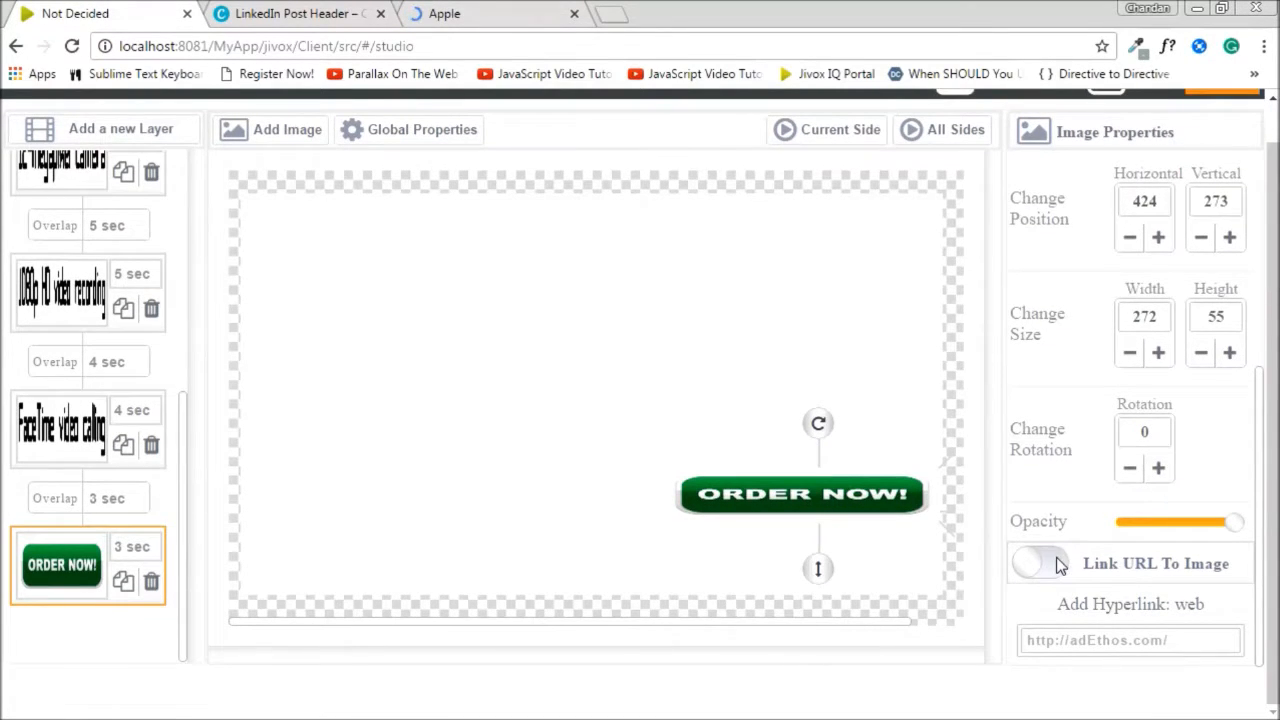
left_click(1056, 560)
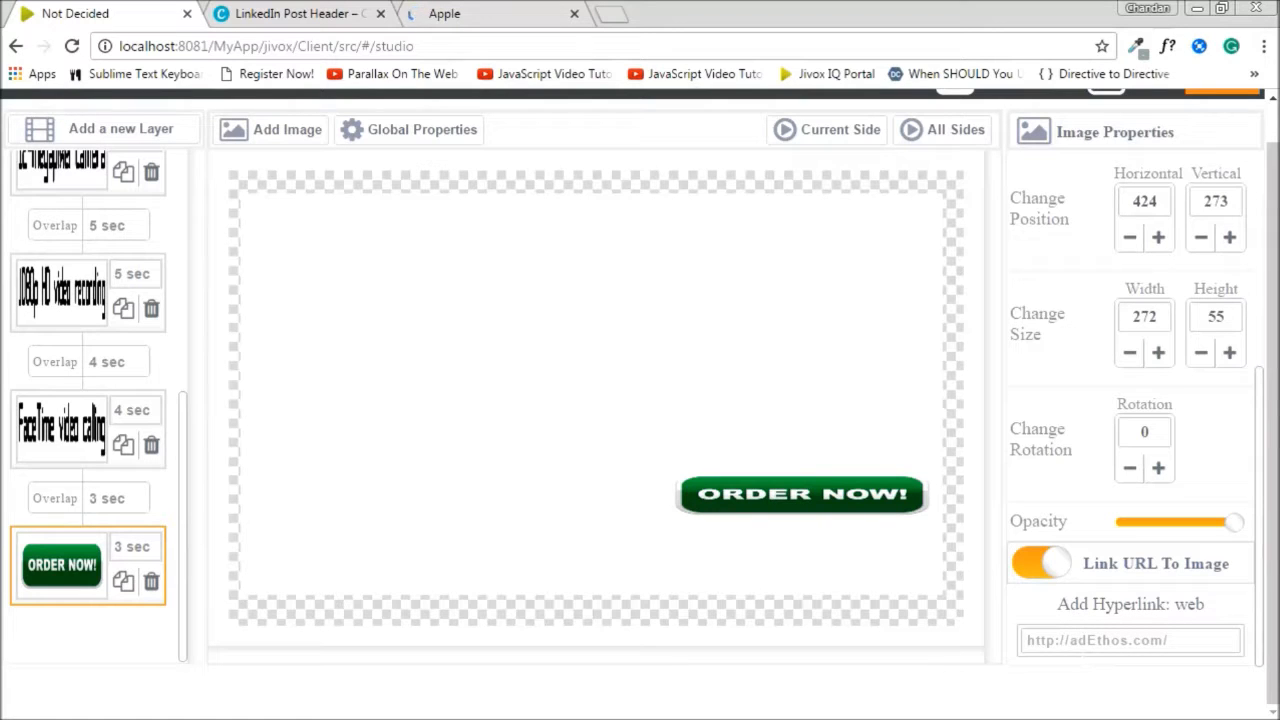
type("http://www.apple.com/")
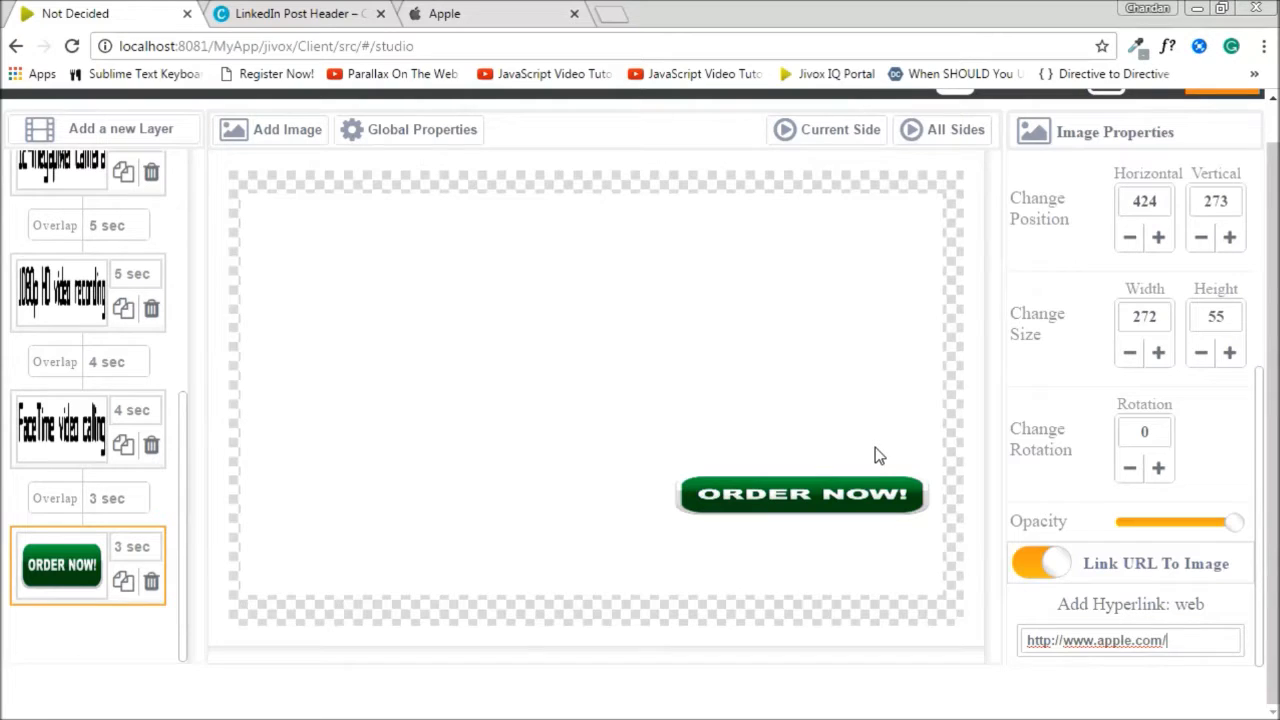
- Switch to the AnimationAdSteps.txt notes in Notepad and highlight the publish instruction
key("alt+Tab")
key("alt+shift+Tab")
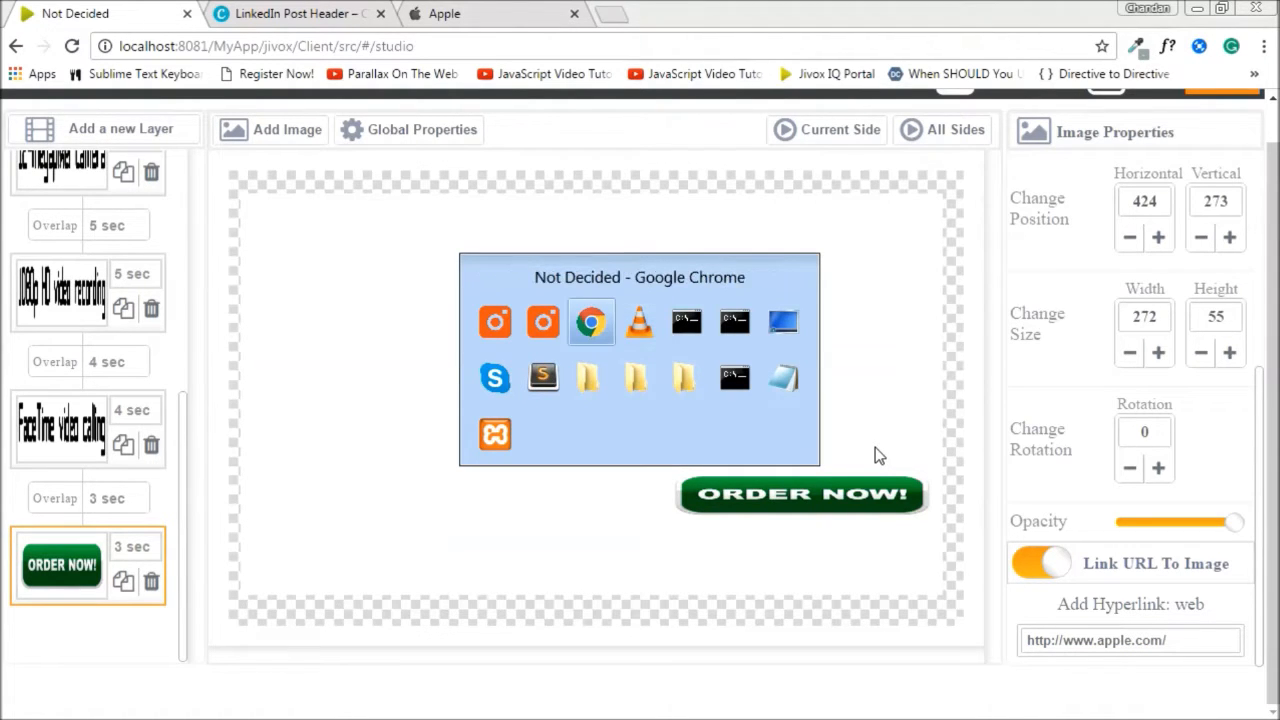
key("Down")
key("Right")
key("Right")
key("Right")
key("Right")
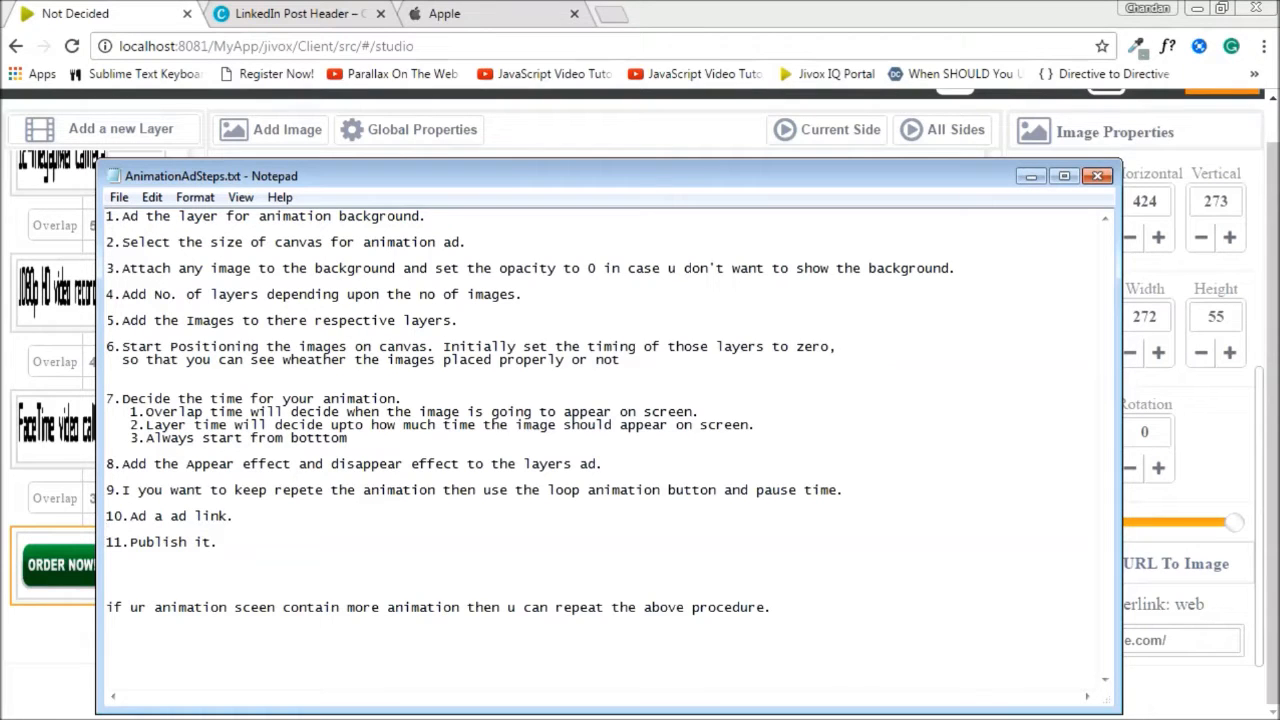
key("shift+Up")
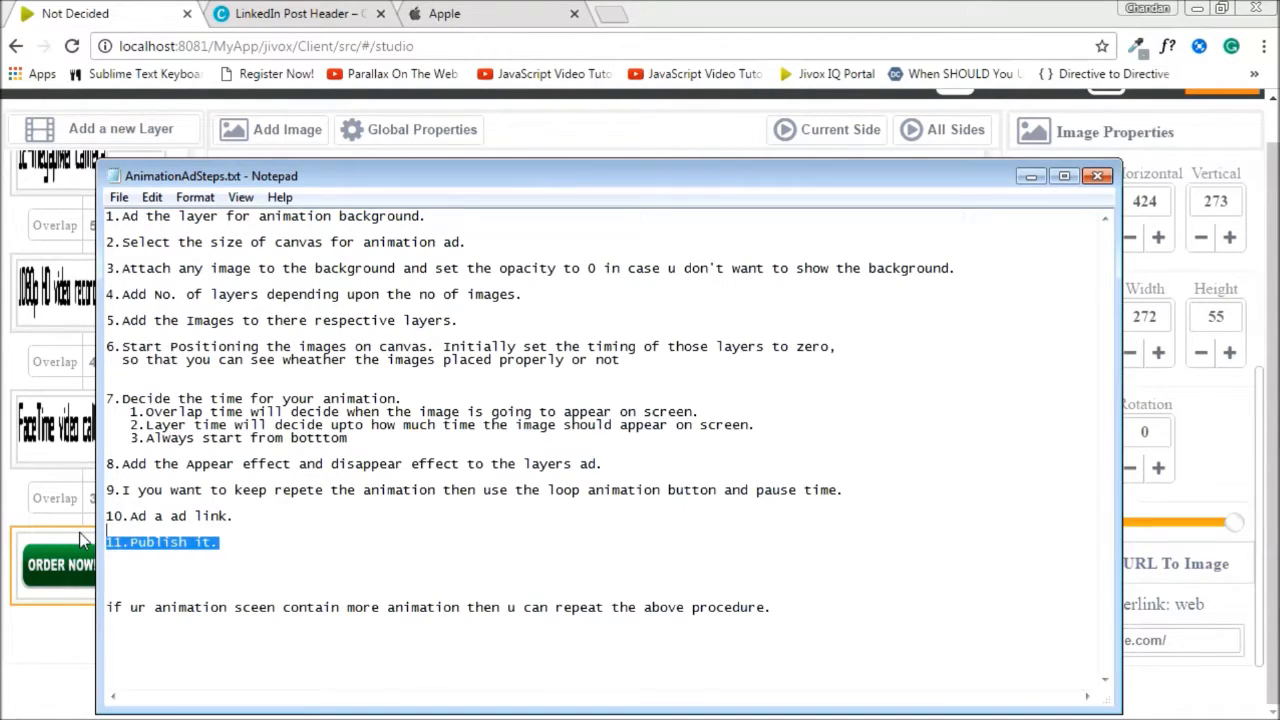
- Return to the adEthos studio in the browser and publish the ad
key("alt+Tab")
scroll(1063, 200, "up", 5)
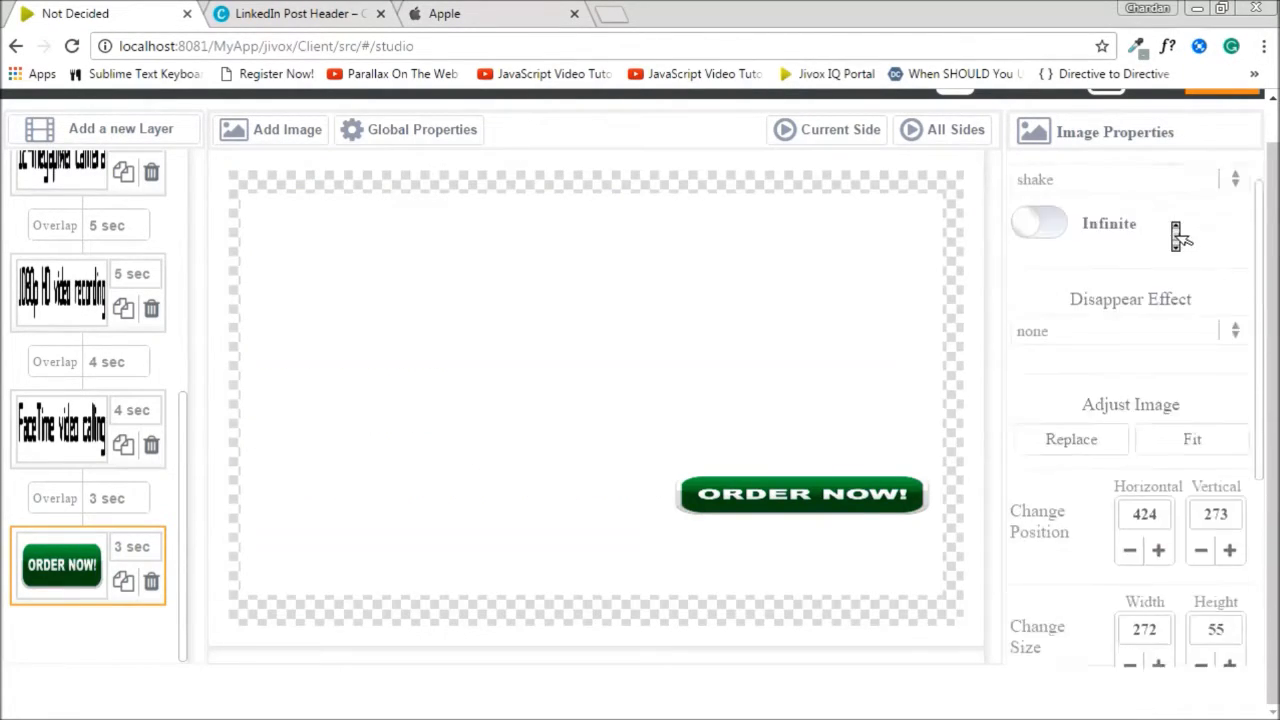
left_click(1222, 116)
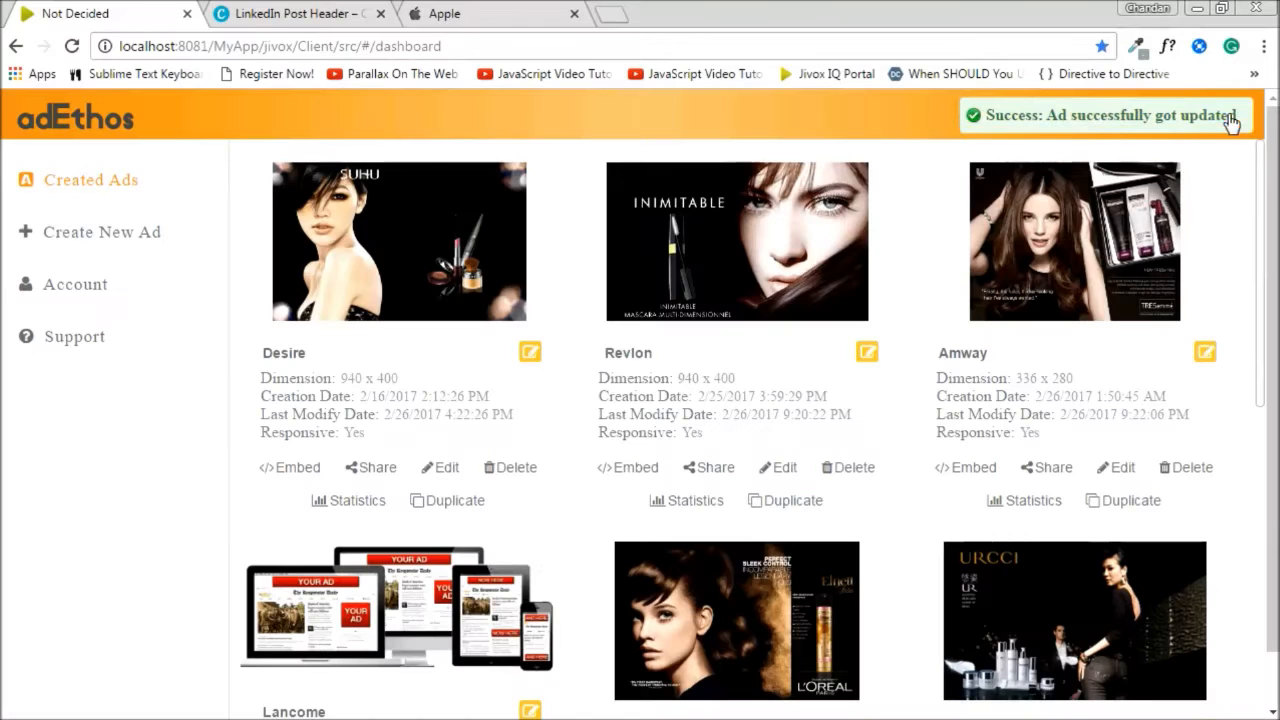
- Copy the share path of the Iphone Animation Ad from the dashboard's created ads
scroll(710, 345, "down", 10)
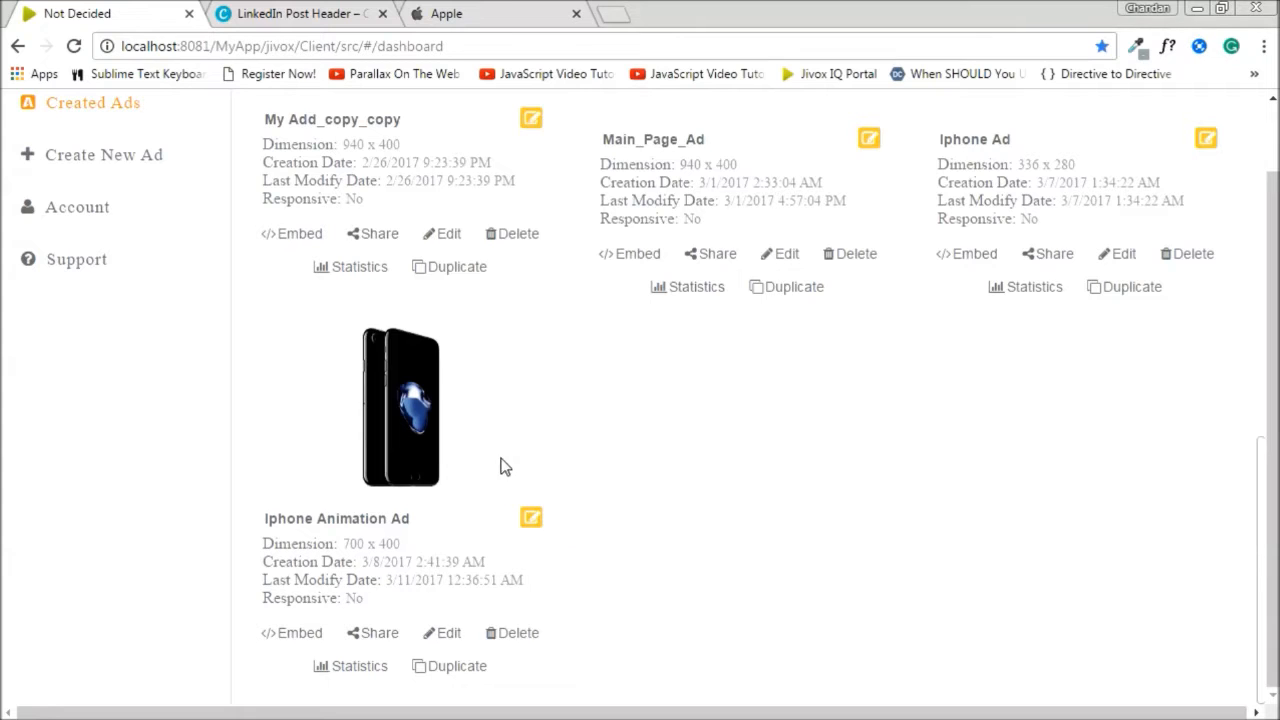
left_click(370, 633)
left_click(857, 366)
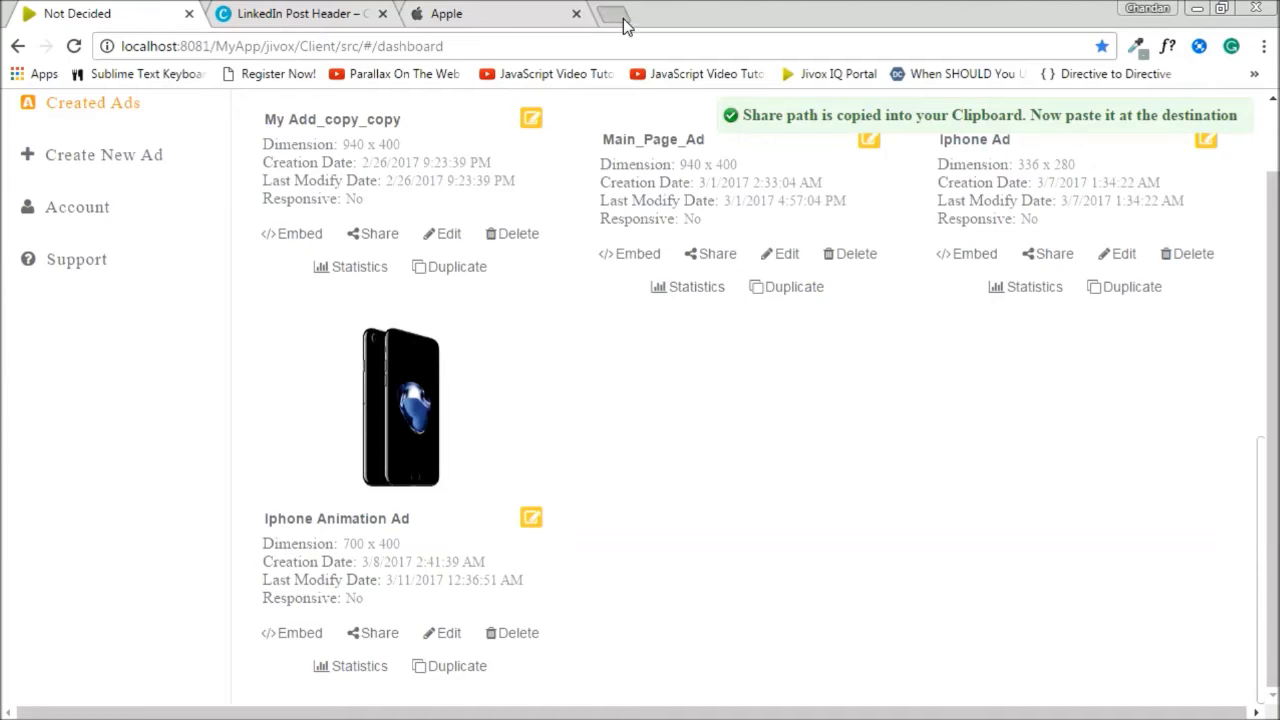
- Open the copied share path in a new browser tab and test the ORDER NOW! link in the published ad
left_click(623, 18)
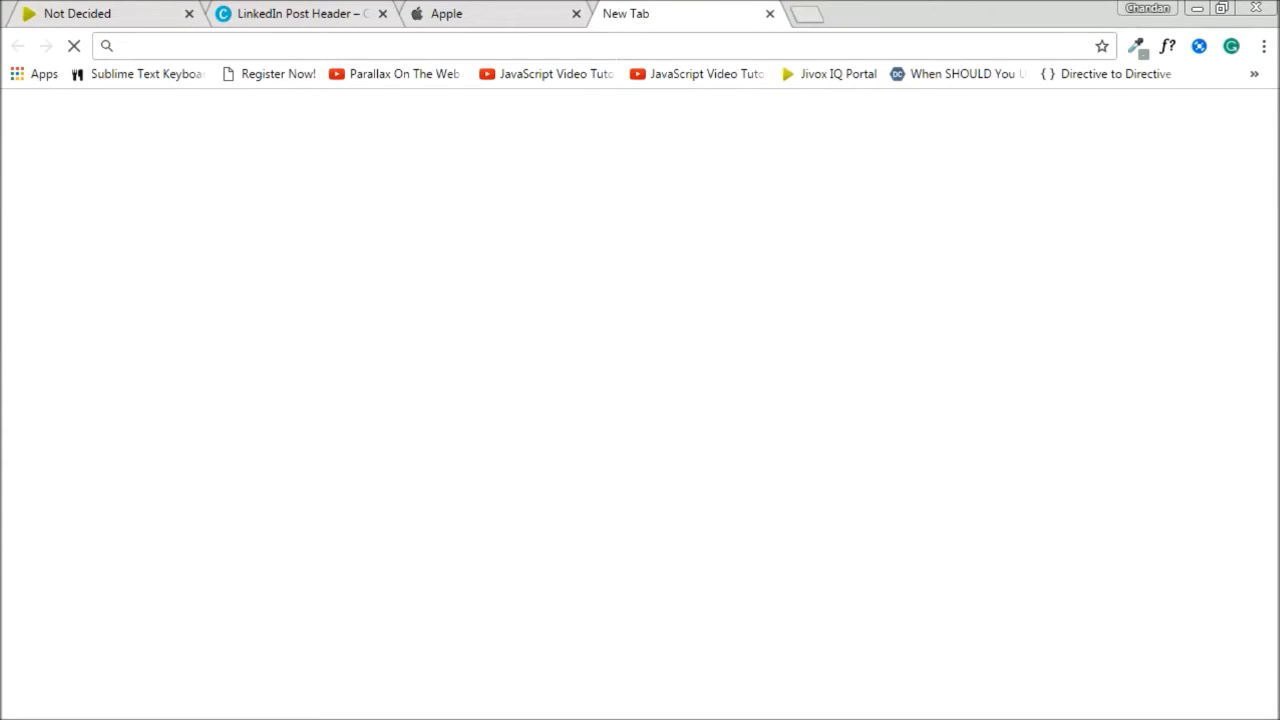
key("ctrl+v")
key("Return")
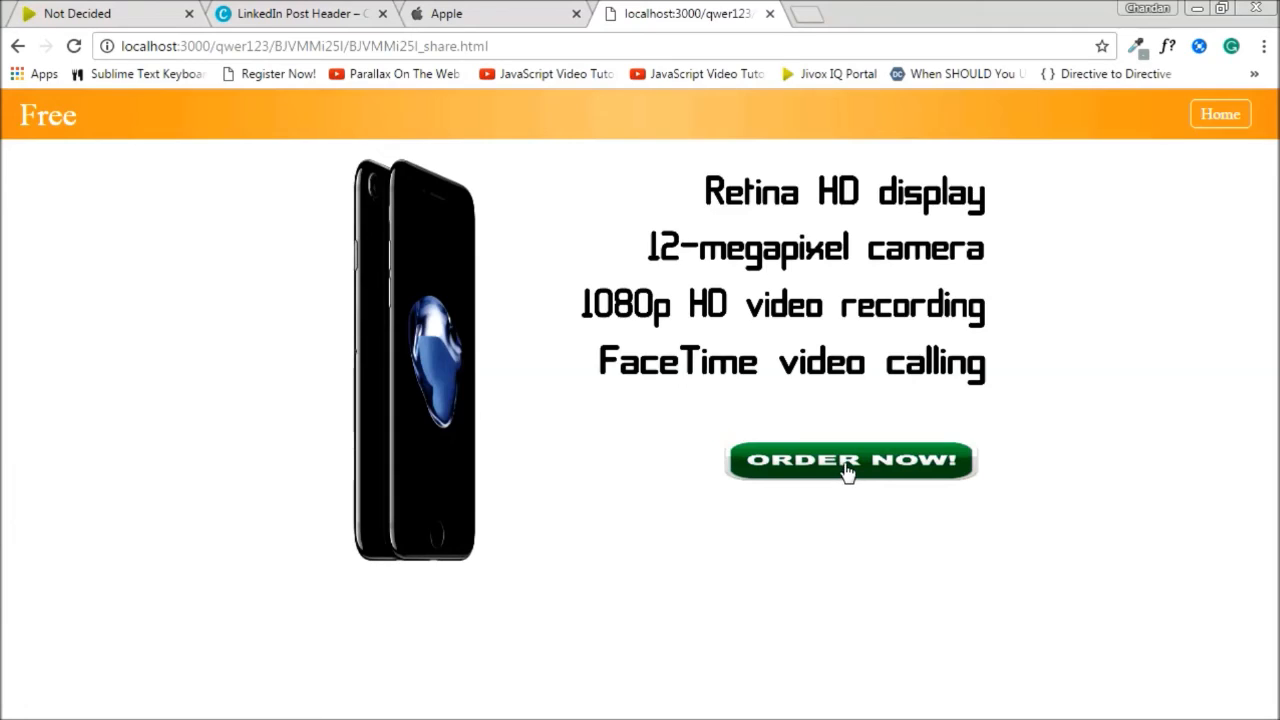
left_click(846, 466)
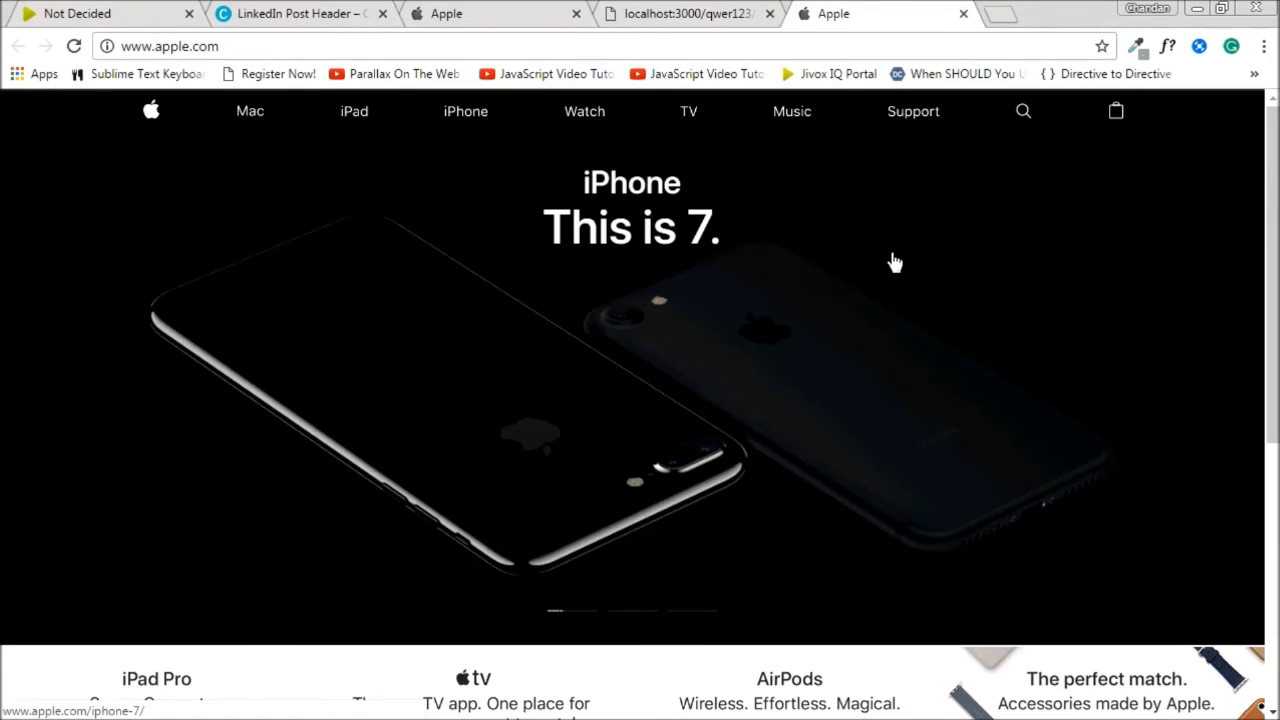